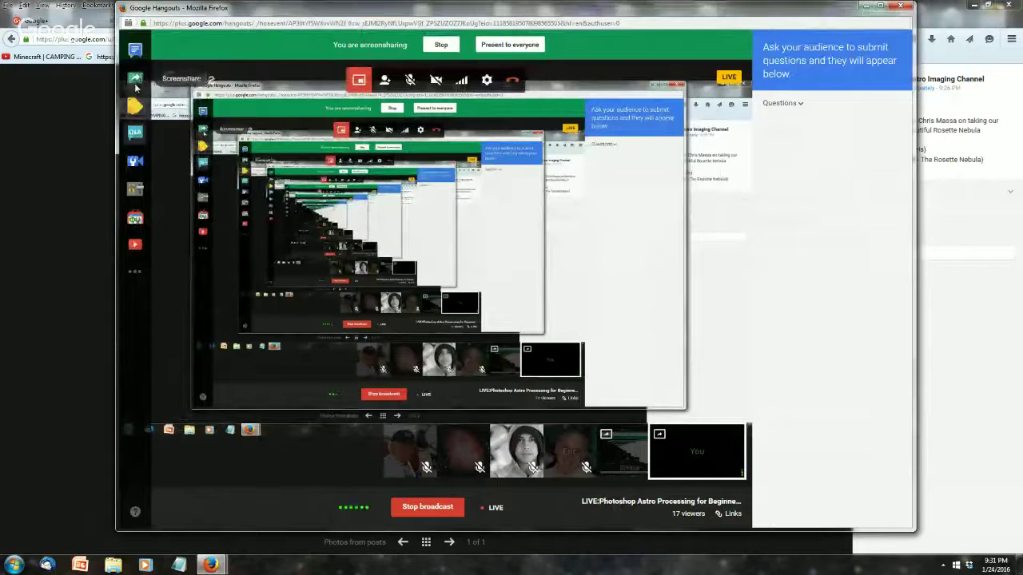
click(135, 79)
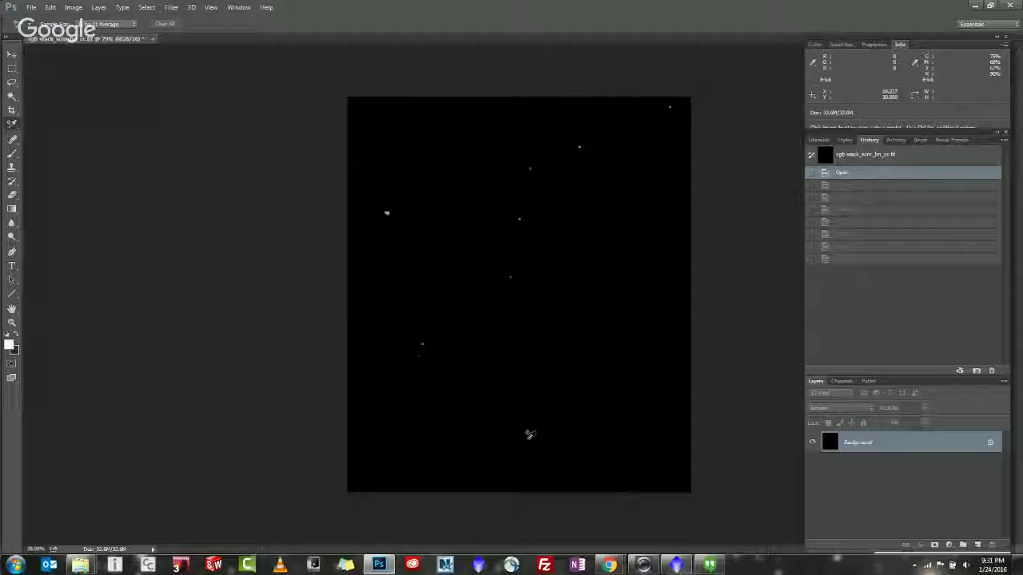
click(32, 7)
click(44, 29)
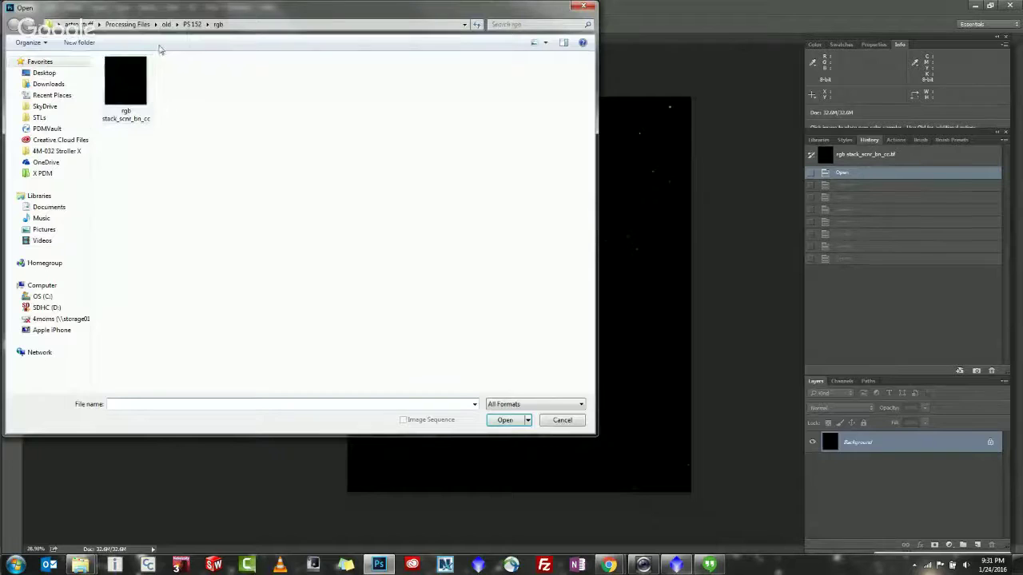
click(191, 24)
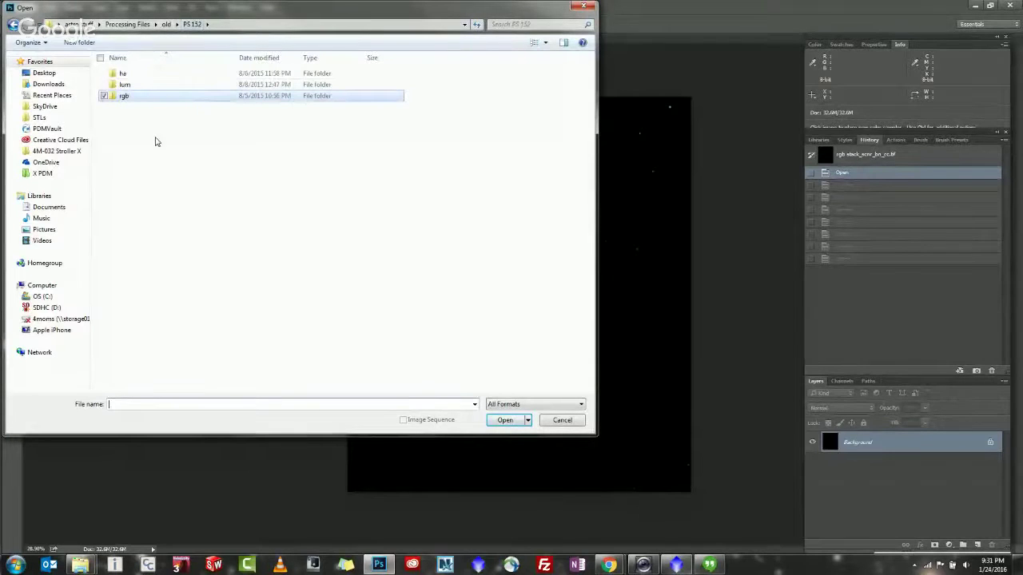
click(166, 24)
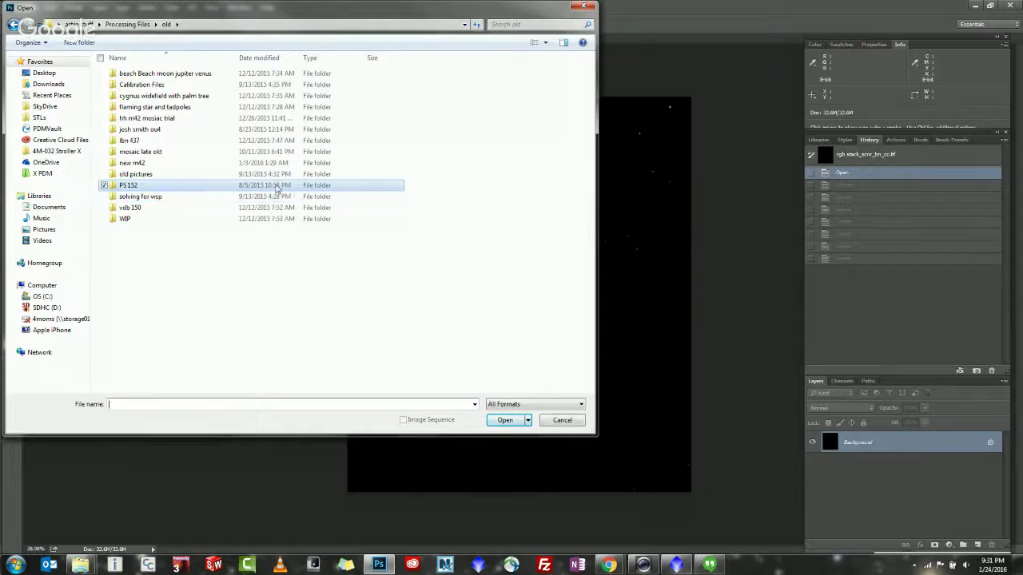
double_click(143, 188)
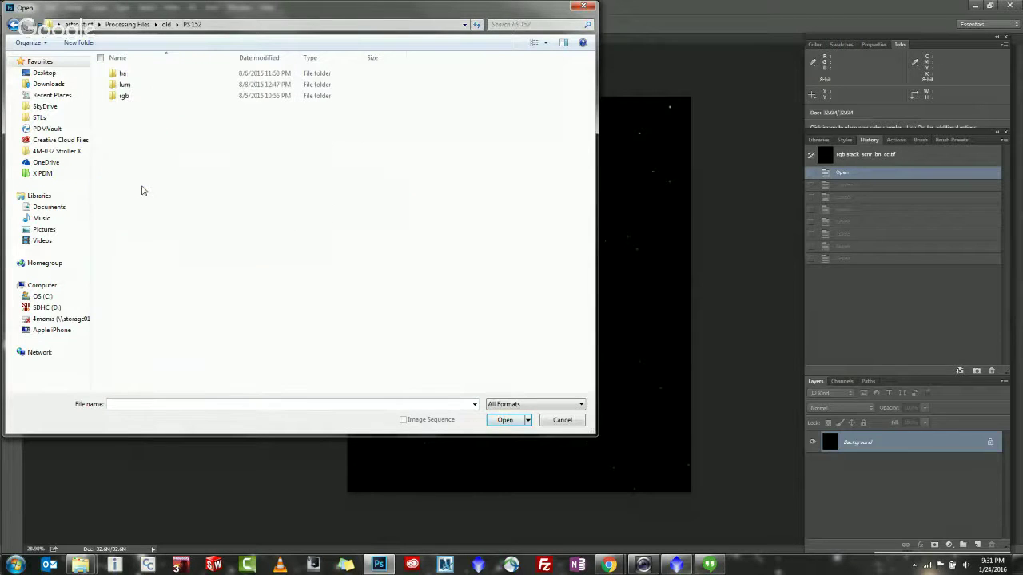
click(583, 6)
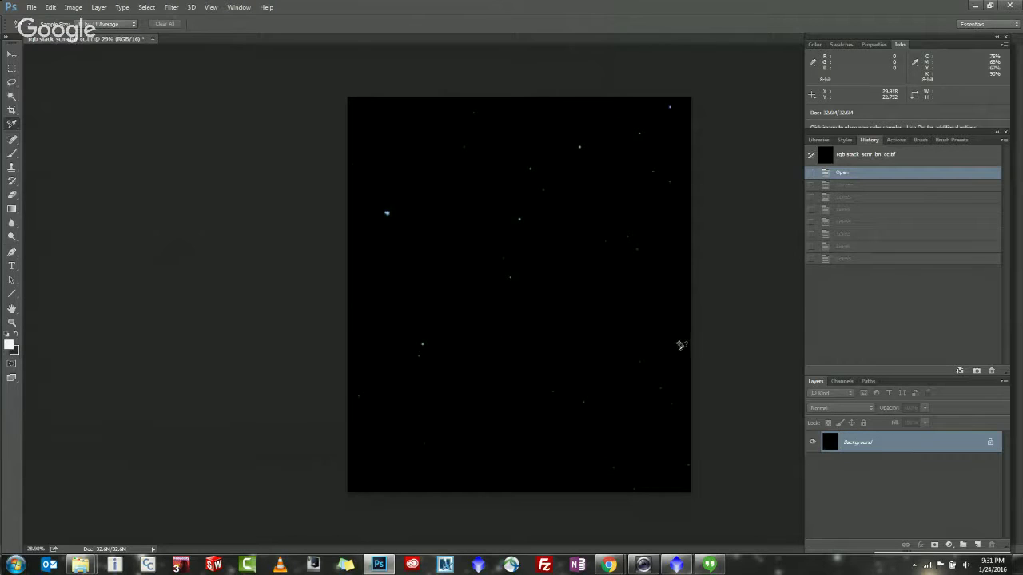
mouse_move(612, 563)
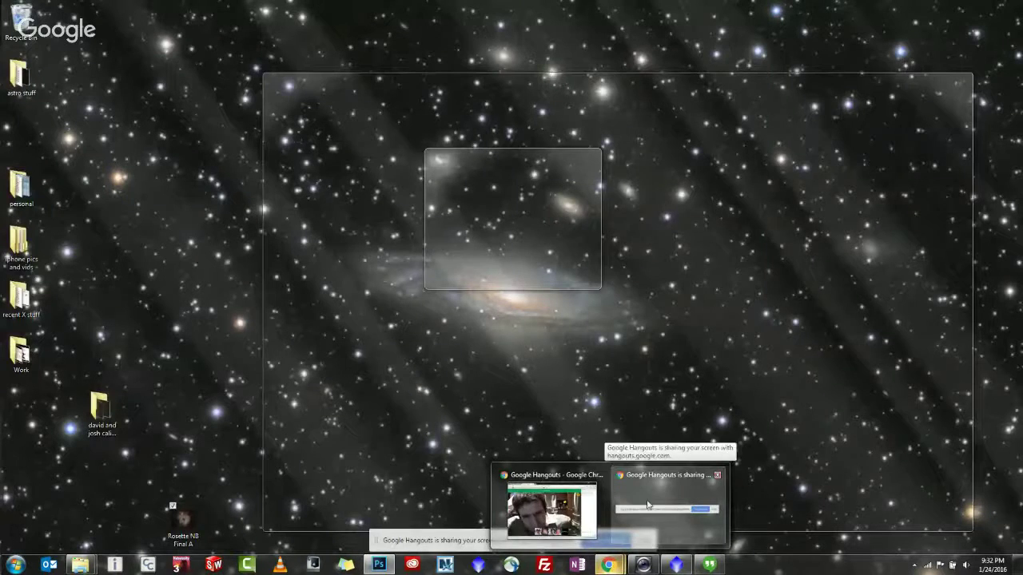
mouse_move(551, 510)
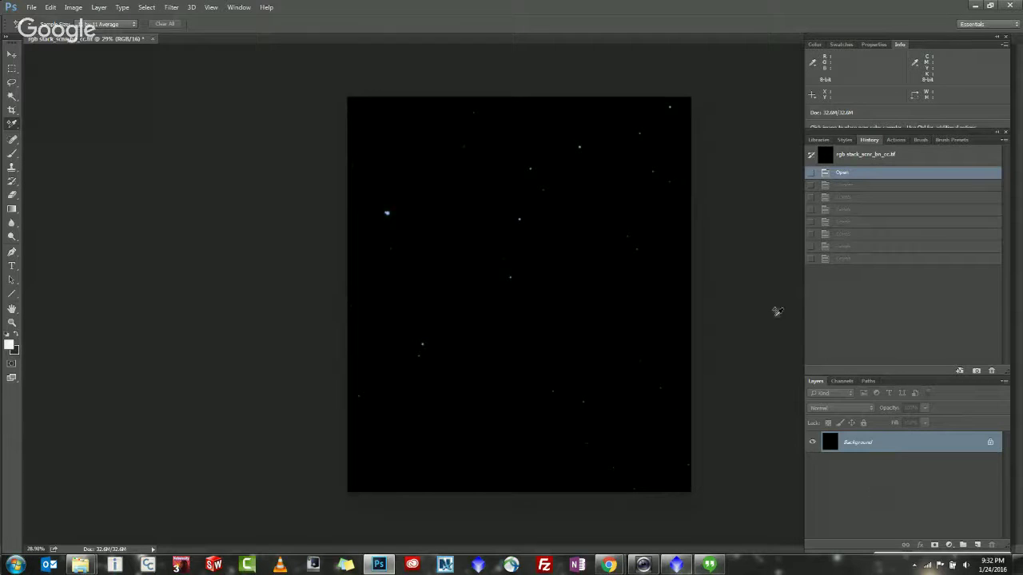
Open the image "new 42 wip" from the "new m42" folder inside the "old" processing files folder.
click(32, 6)
click(36, 32)
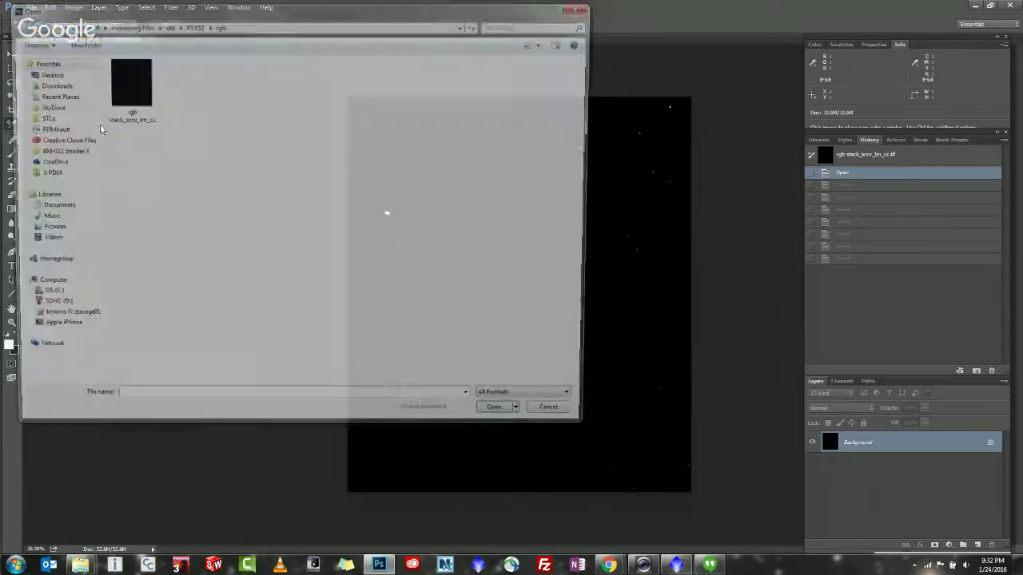
click(185, 25)
click(167, 23)
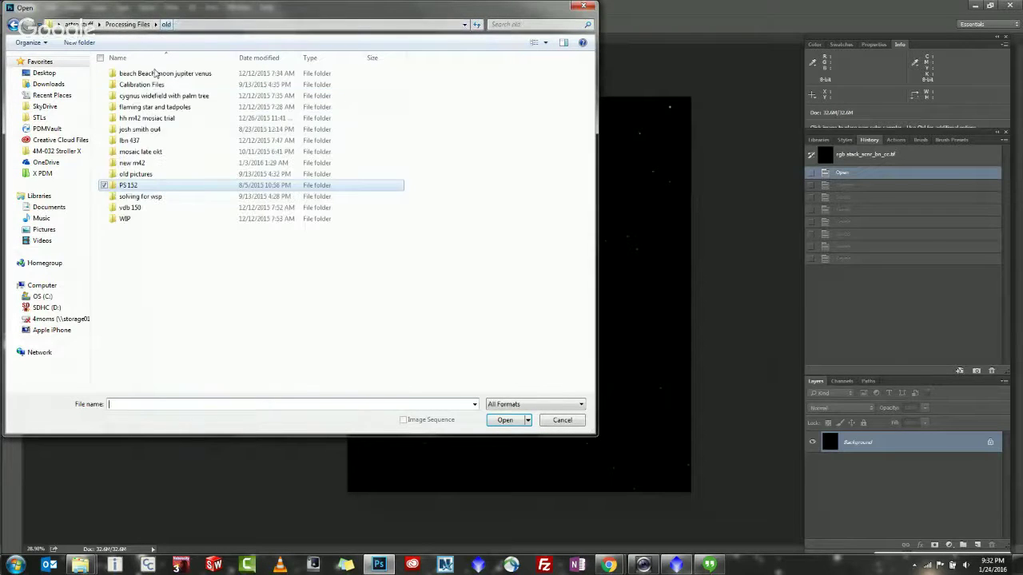
double_click(136, 162)
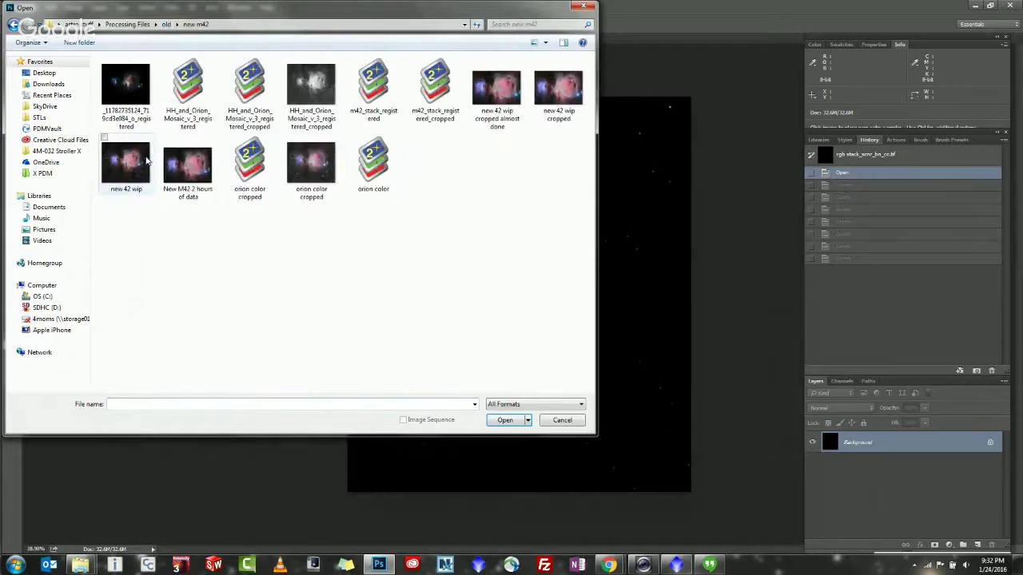
double_click(129, 156)
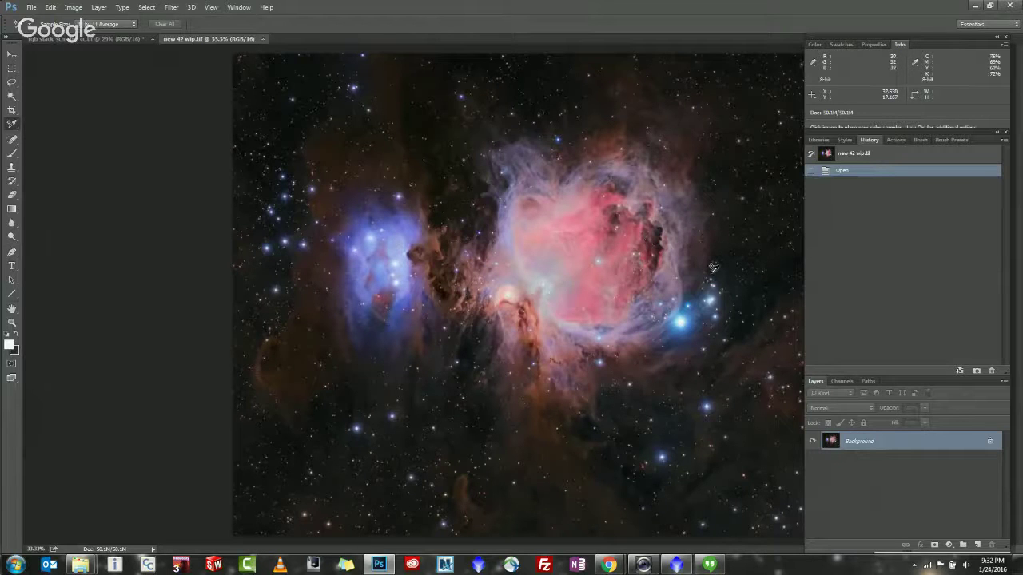
Examine the nebula image's RGB histogram in Levels, keeping the default values.
key(ctrl+l)
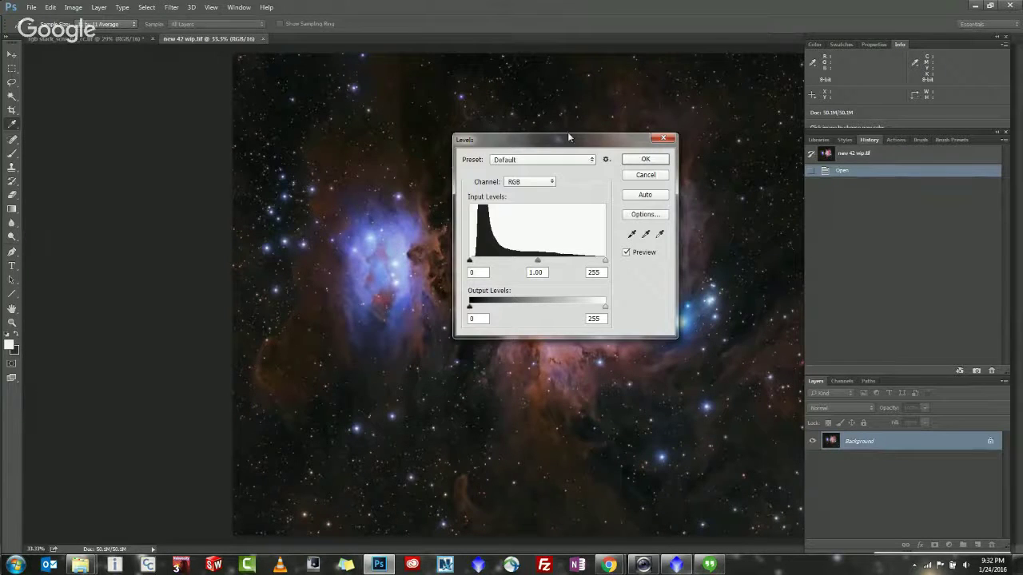
drag(568, 139, 648, 157)
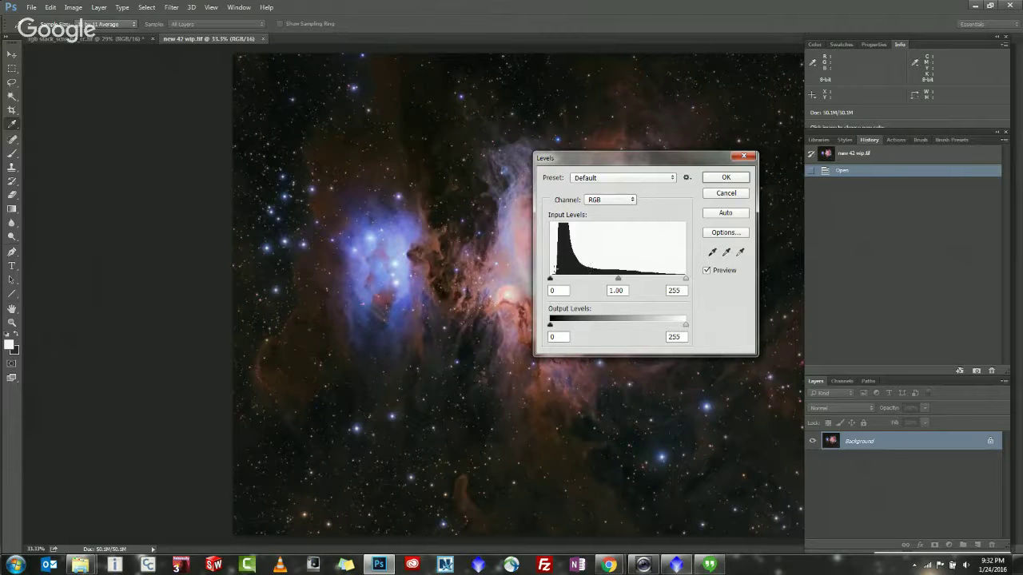
drag(638, 165, 768, 196)
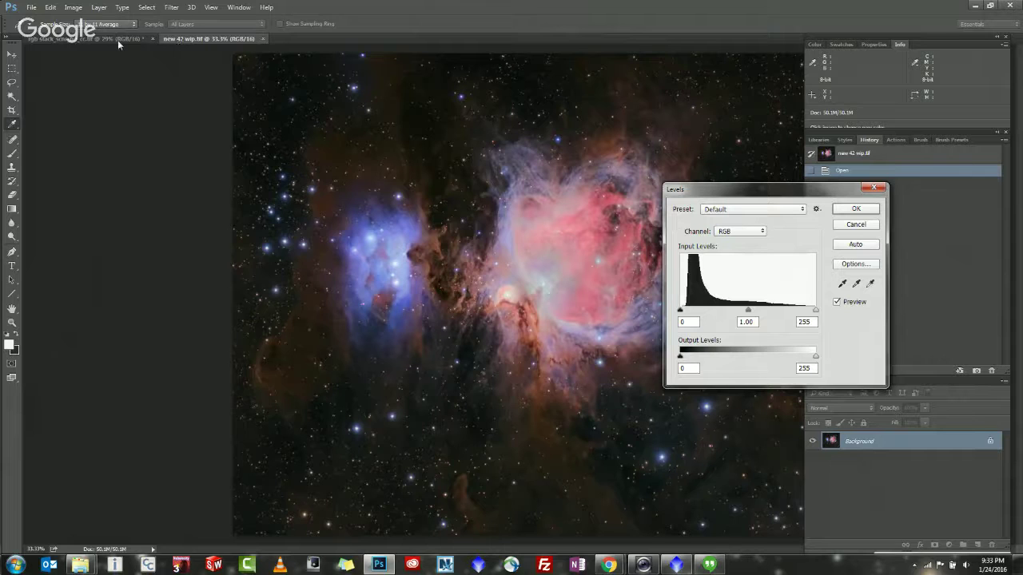
click(839, 211)
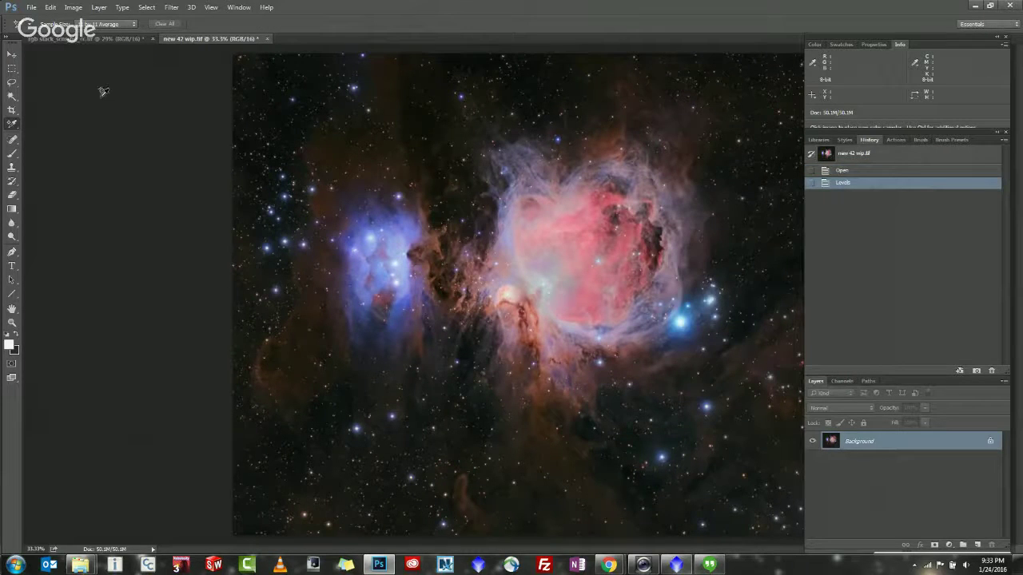
click(12, 84)
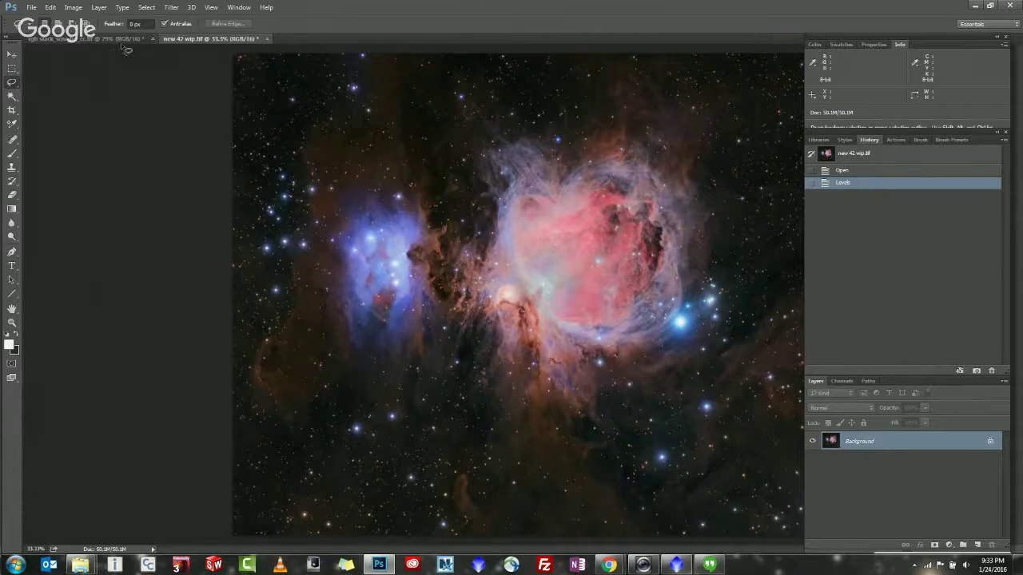
Switch to the rgb stack image and examine its histogram in Levels, leaving the default values.
click(120, 39)
key(ctrl+l)
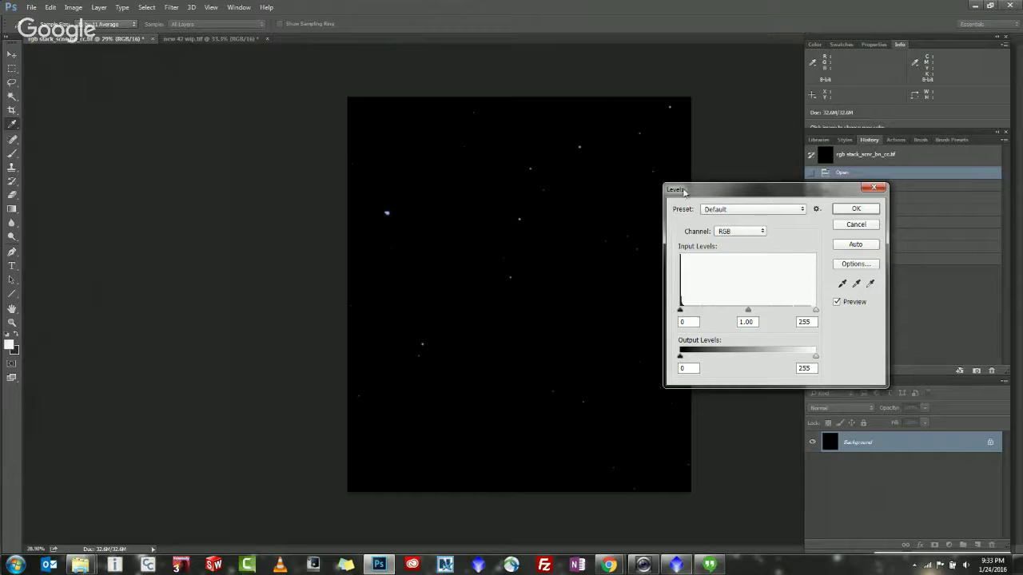
drag(722, 199, 435, 124)
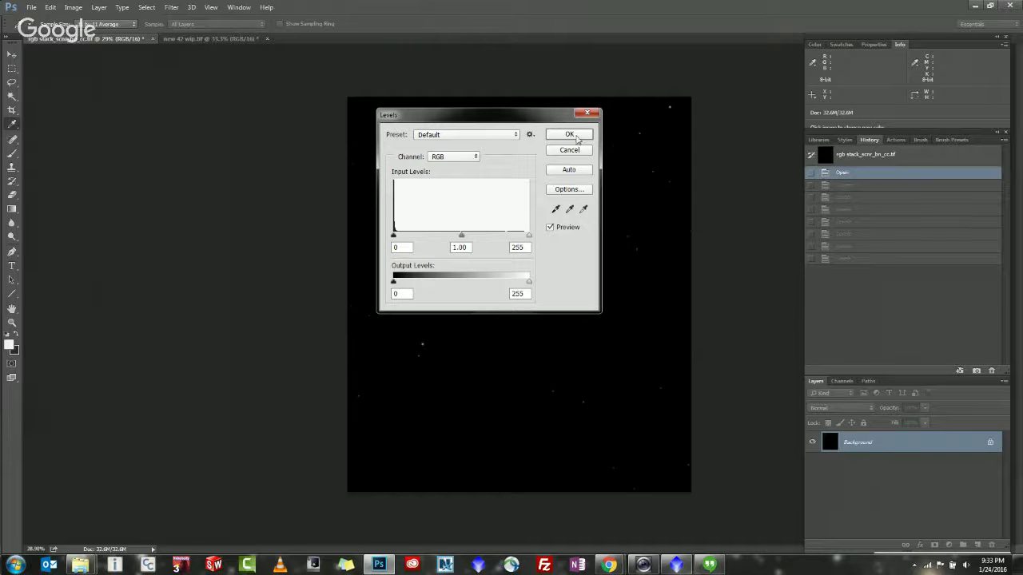
key(Return)
Return to the new 42 wip image and use Levels to raise the RGB black input level to 19.
click(210, 39)
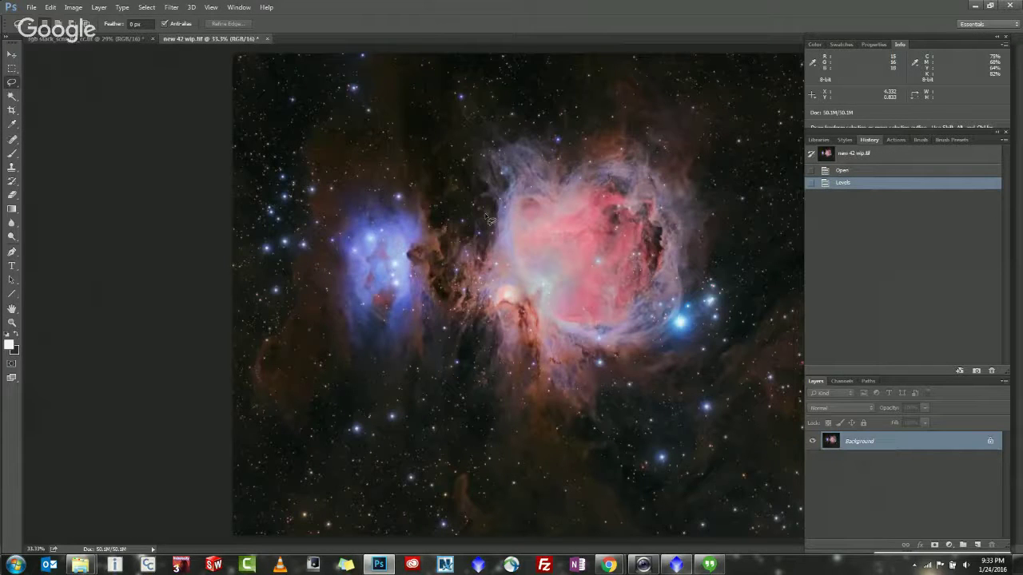
key(ctrl+l)
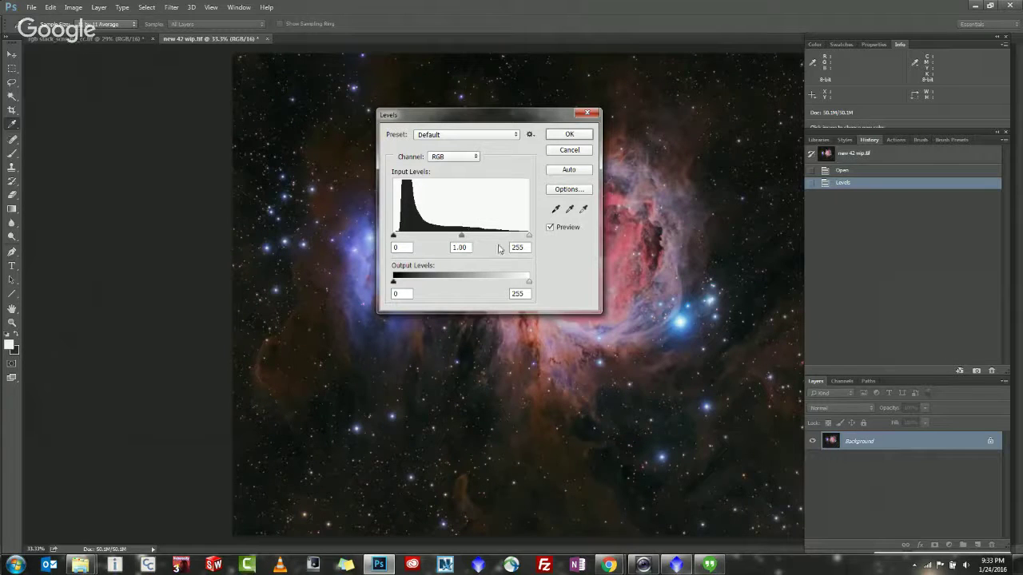
drag(495, 117, 168, 125)
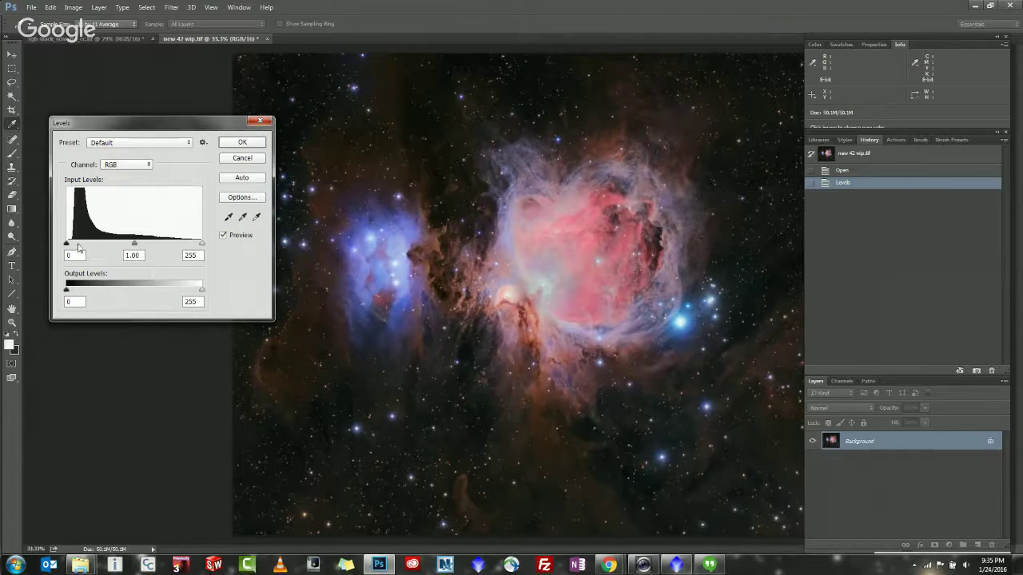
drag(67, 246, 76, 249)
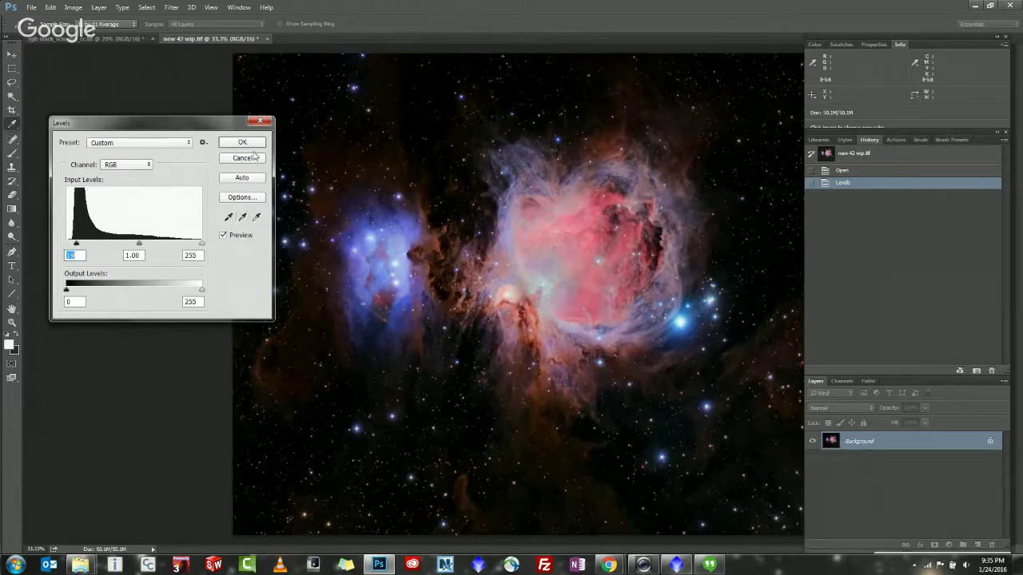
click(246, 145)
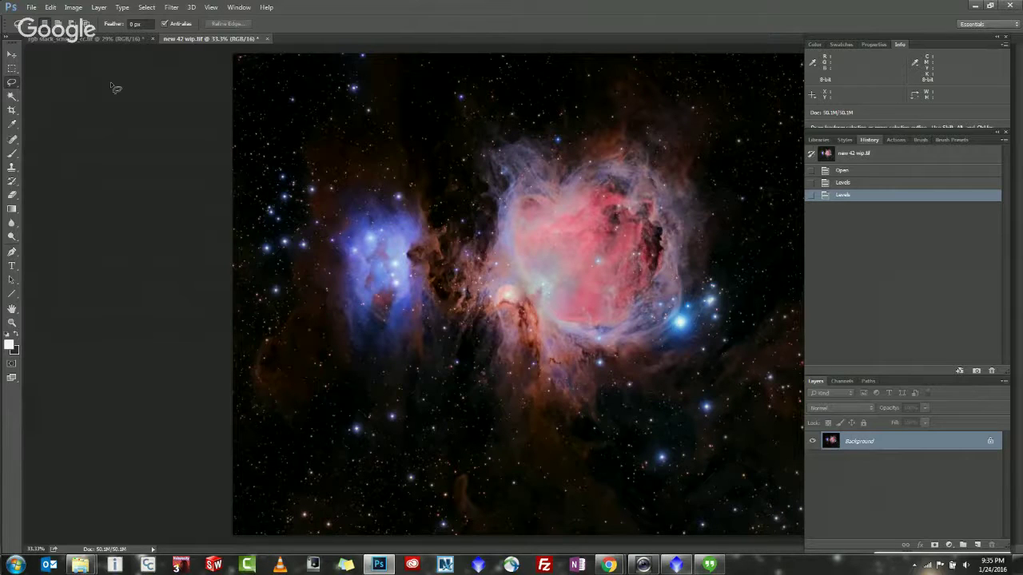
Examine the darkened nebula image's histogram in Levels and close it without applying changes.
click(72, 7)
mouse_move(104, 33)
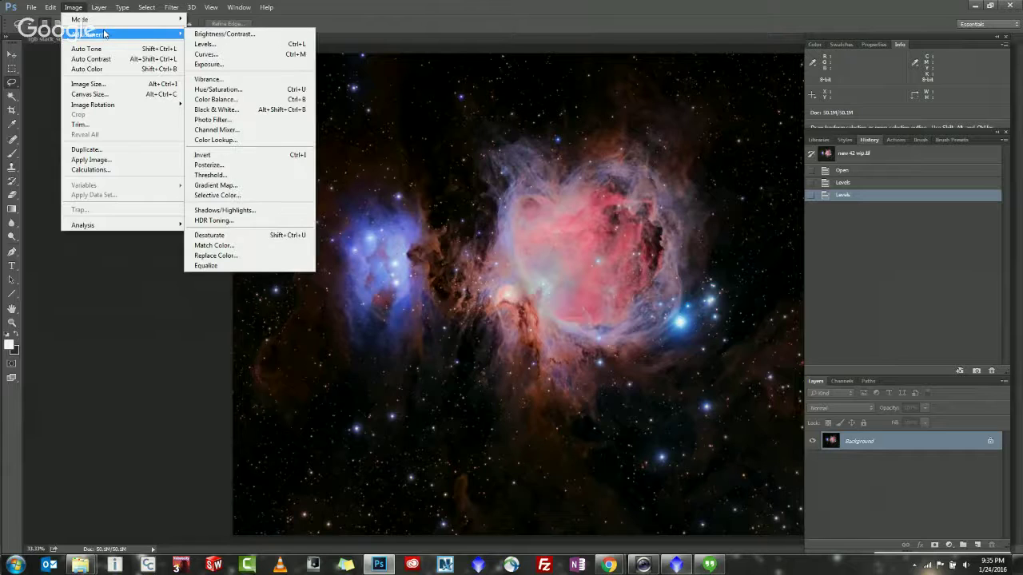
click(210, 45)
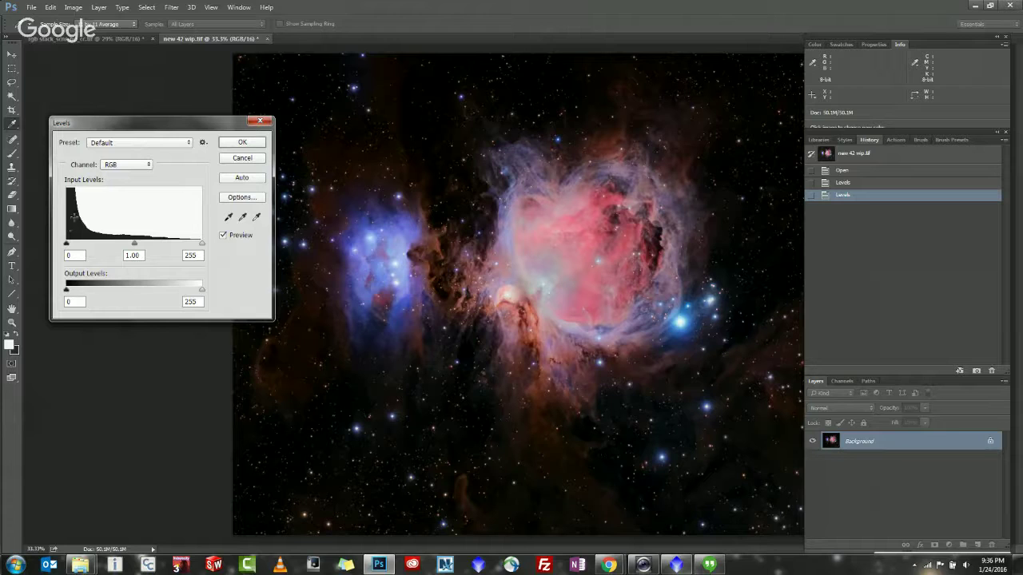
click(242, 157)
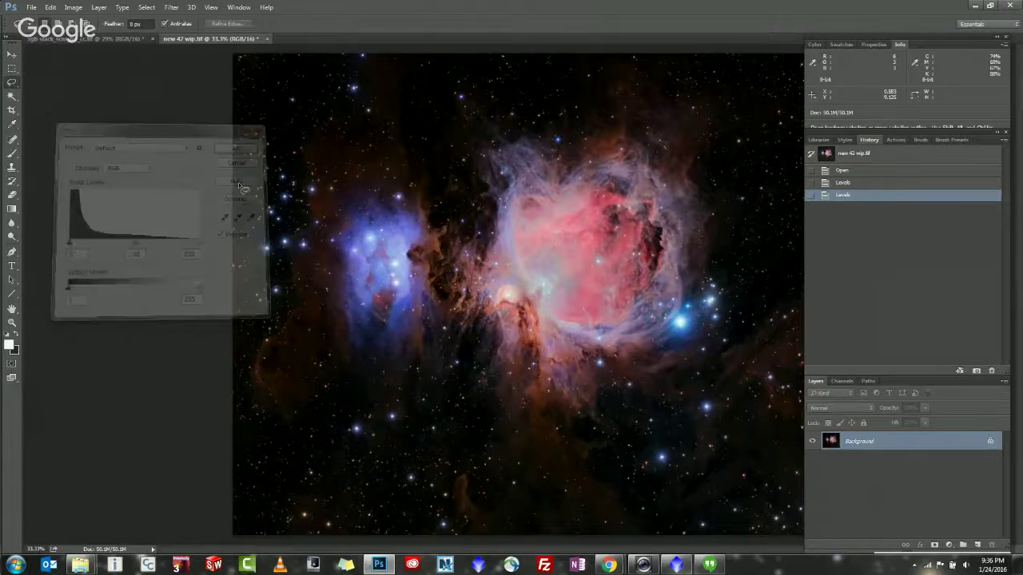
Undo the last Levels adjustment on the nebula image.
click(74, 7)
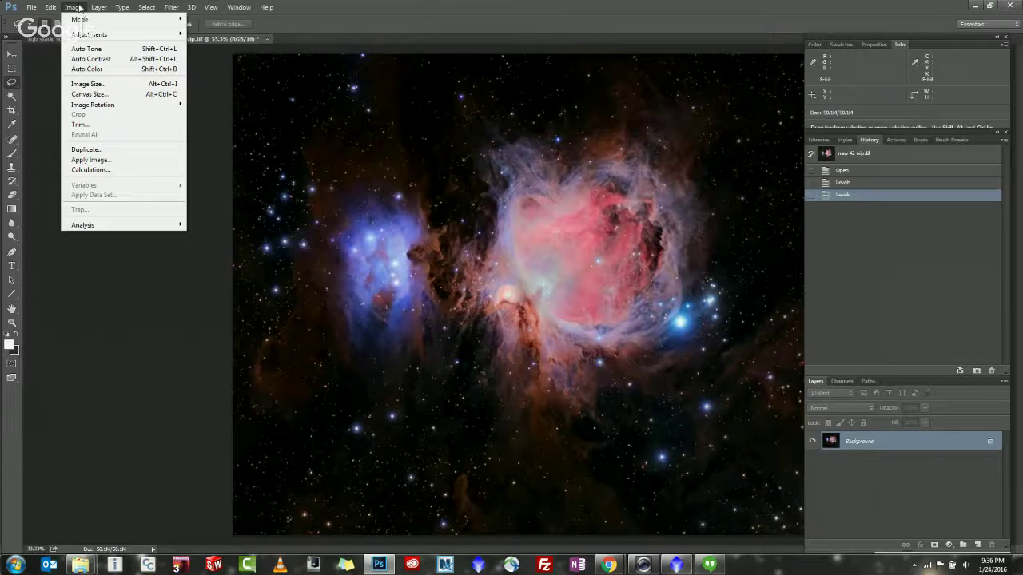
mouse_move(55, 4)
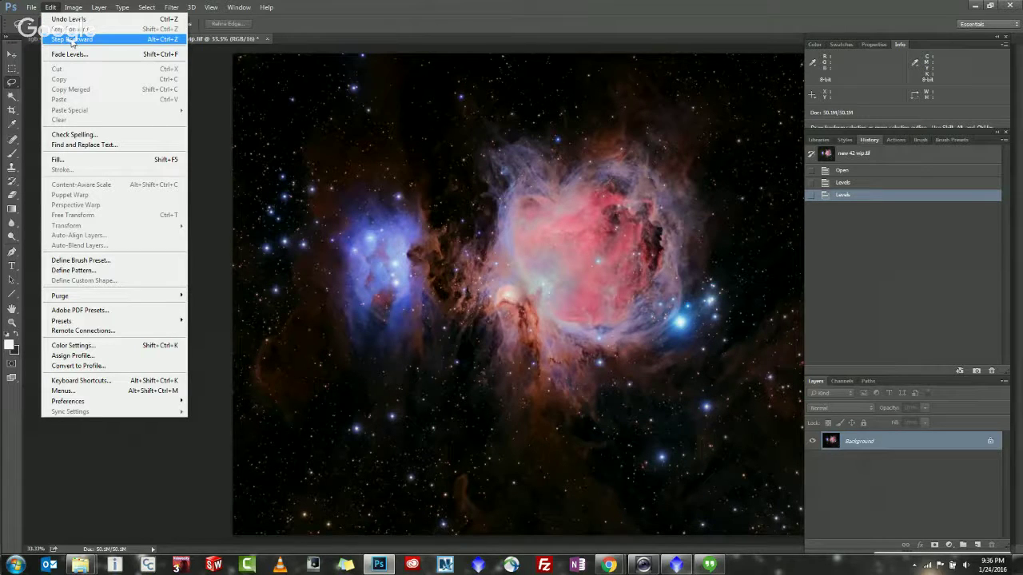
click(71, 22)
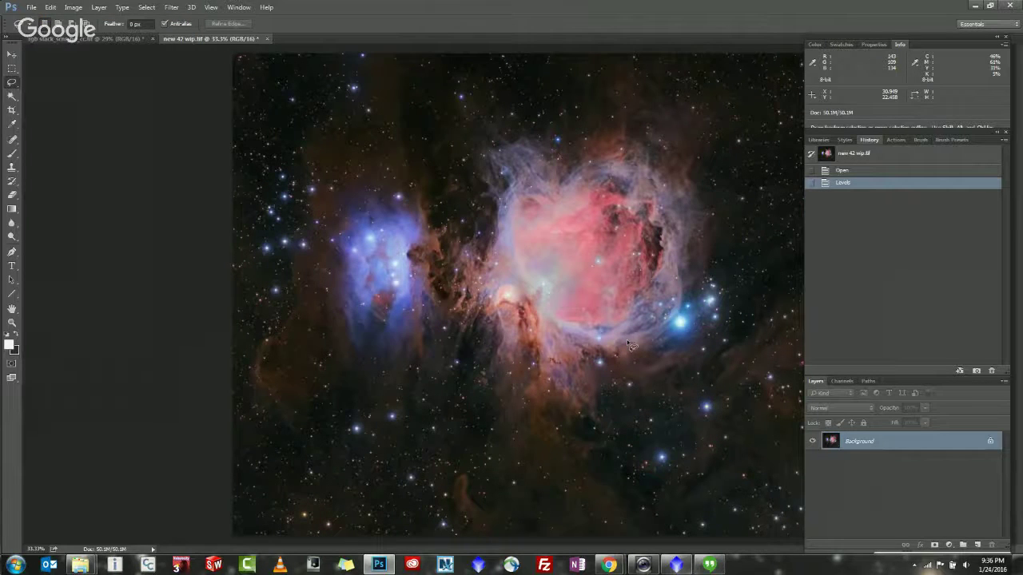
Inspect the histogram again after the undo using Levels, without applying any adjustment.
key(ctrl+l)
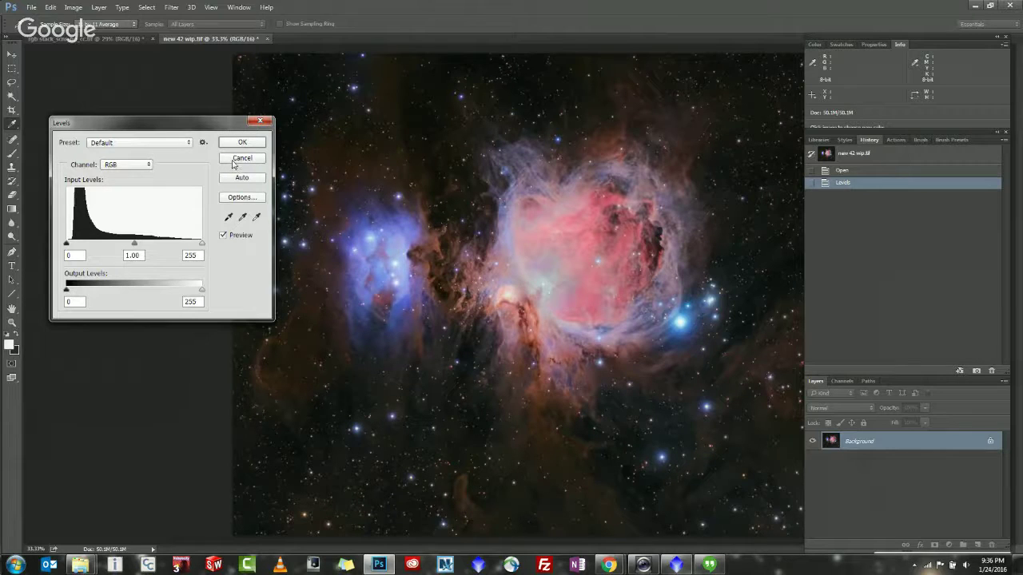
drag(214, 125, 682, 269)
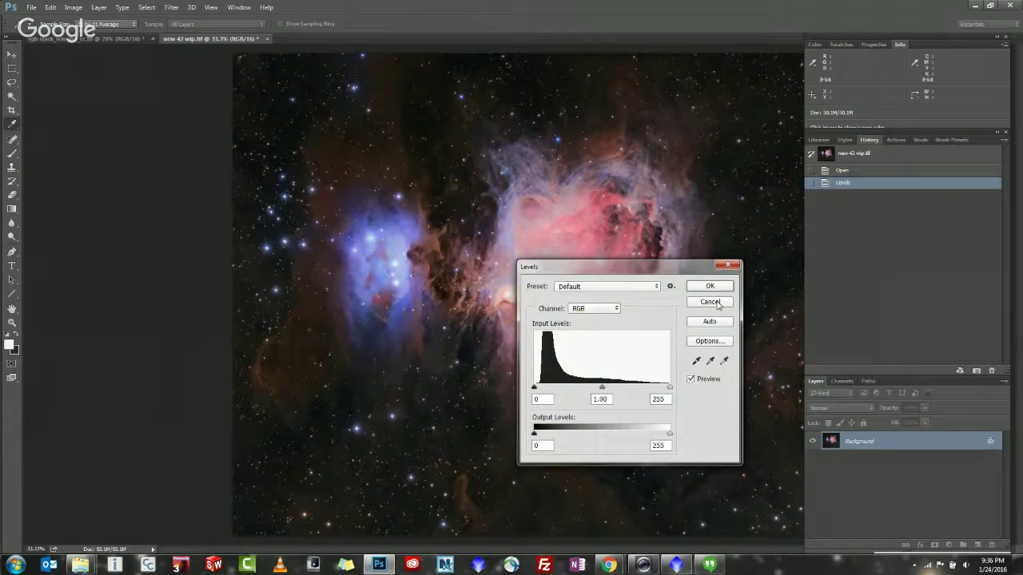
click(715, 304)
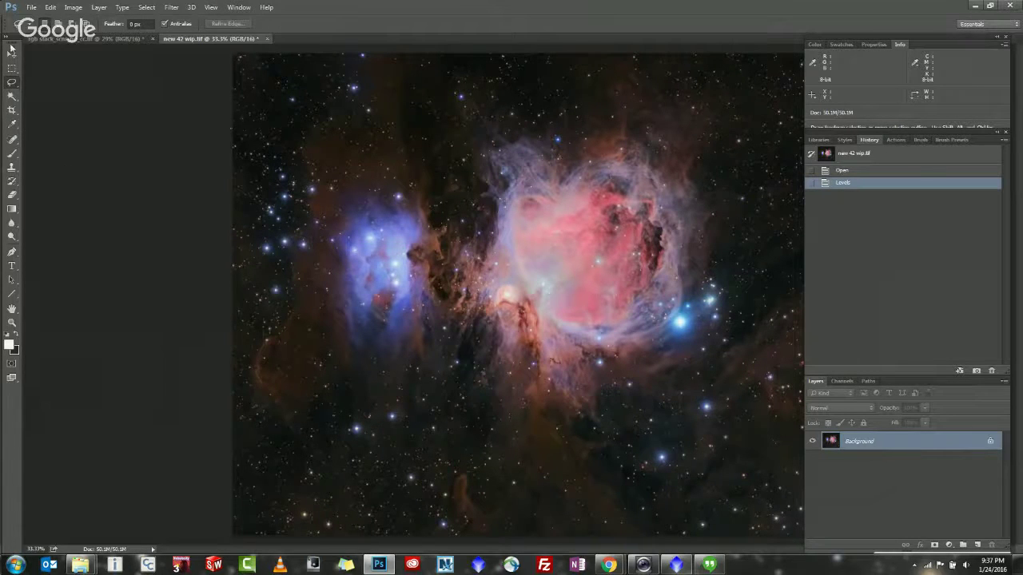
Activate the Color Sampler Tool for checking the nebula image's color values.
click(11, 125)
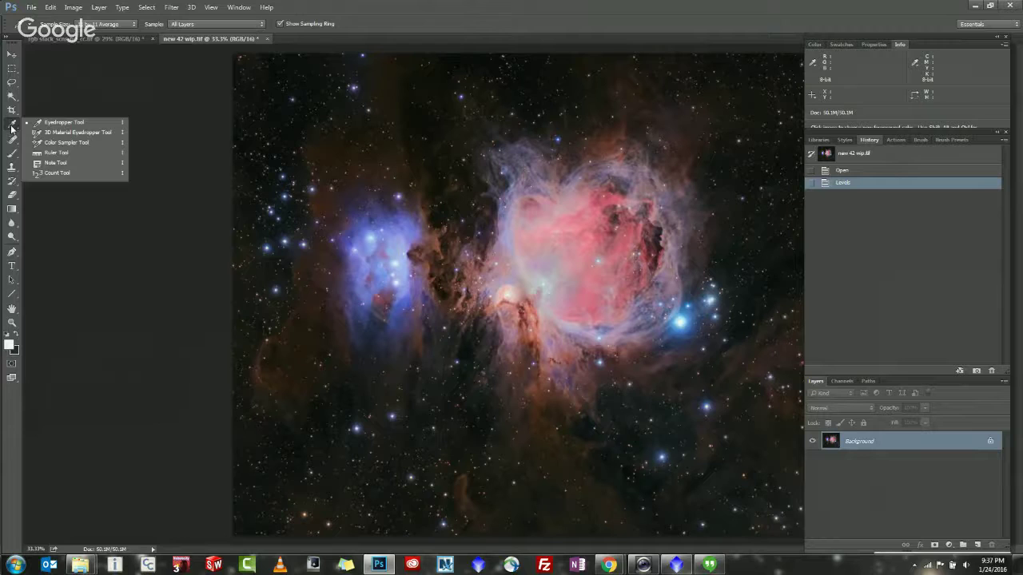
click(68, 143)
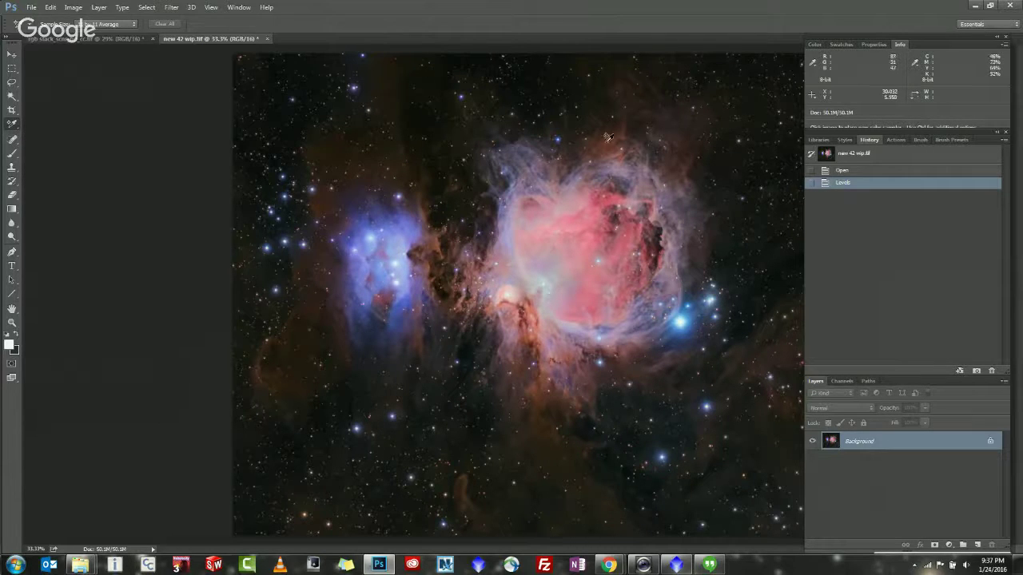
Place a color sampler on the dark sky background near the nebula image's upper-left corner.
click(293, 132)
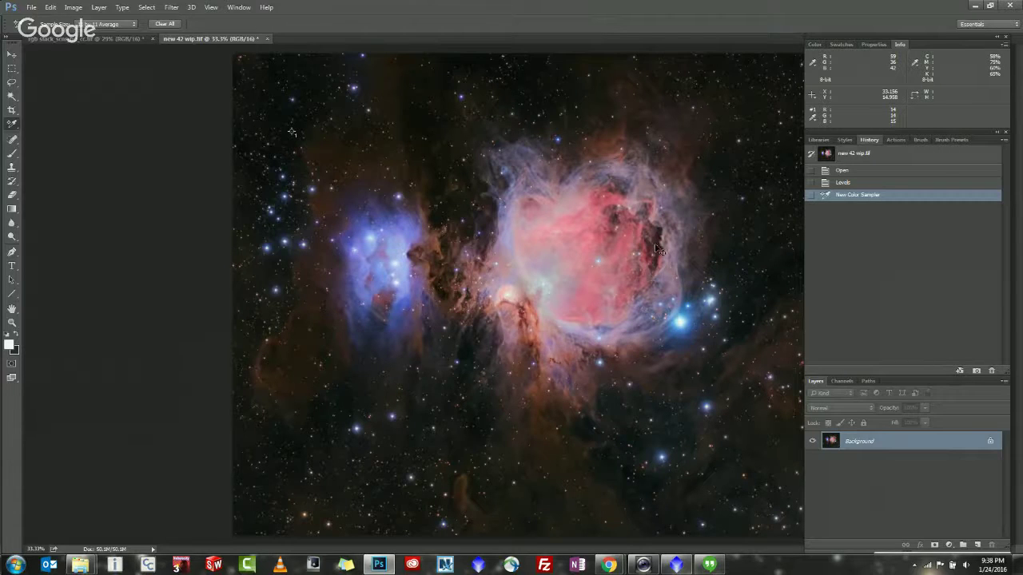
Preview a Levels midtone of 1.20 on the nebula image and return it to 1.00.
key(ctrl+l)
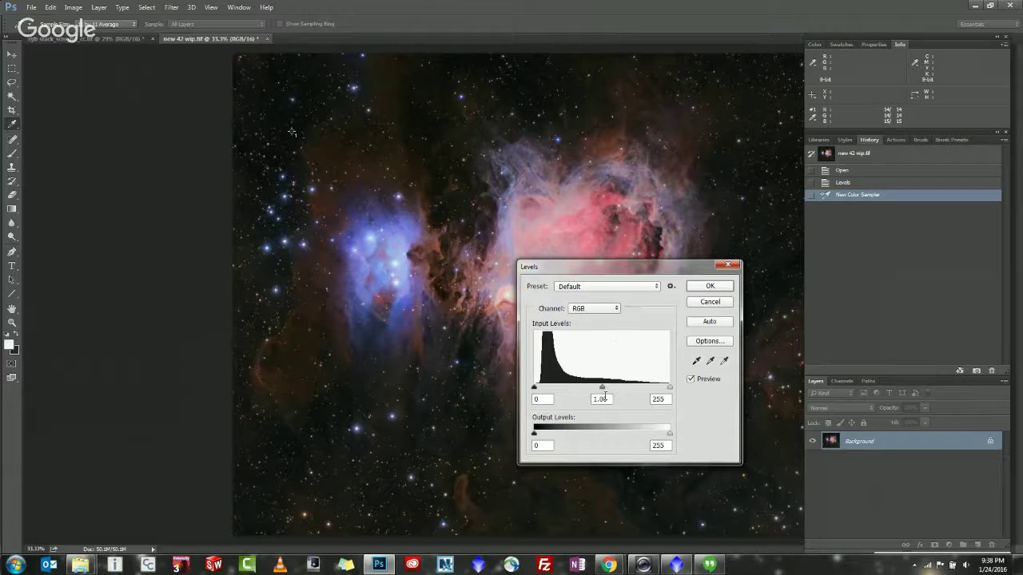
drag(603, 390, 596, 391)
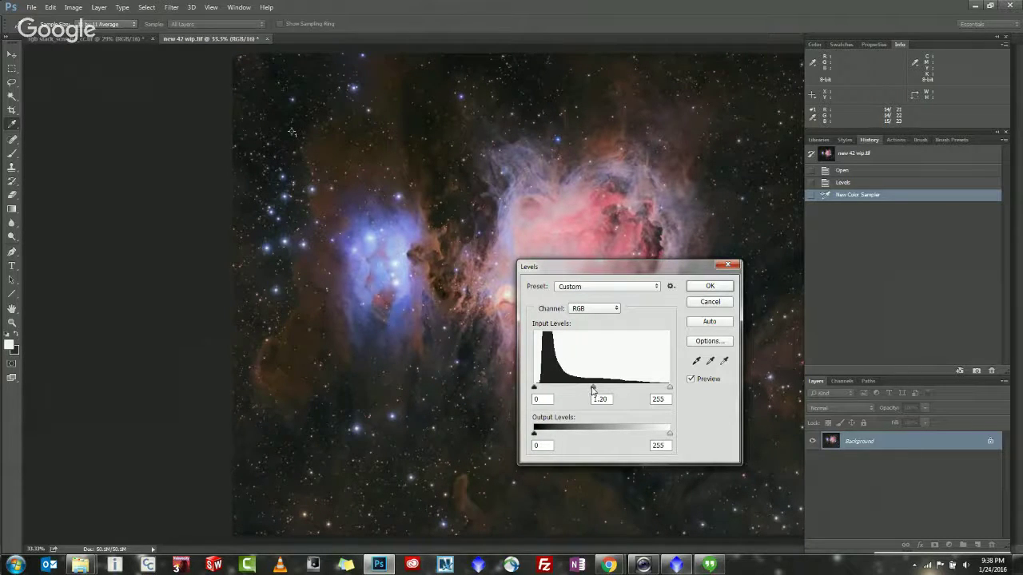
drag(592, 389, 602, 389)
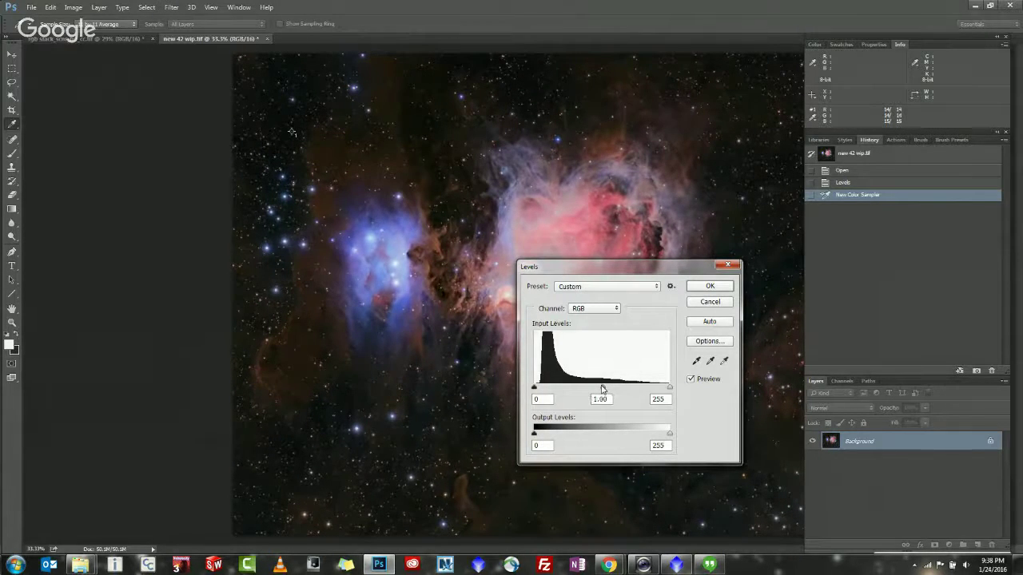
click(602, 389)
Preview a Levels black point of 12, reset it to 0, and close the dialog without applying changes.
drag(534, 389, 540, 389)
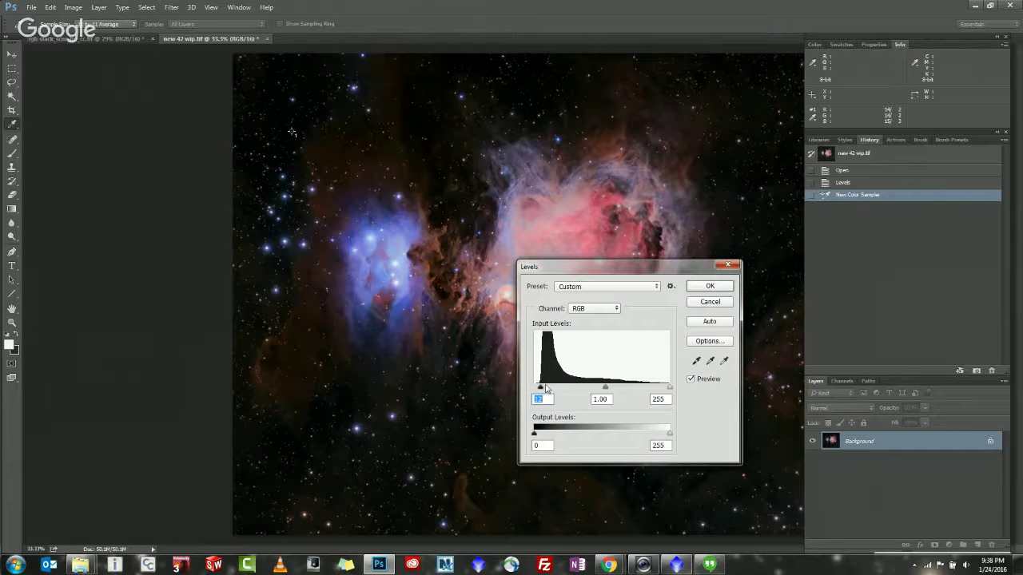
drag(539, 390, 533, 389)
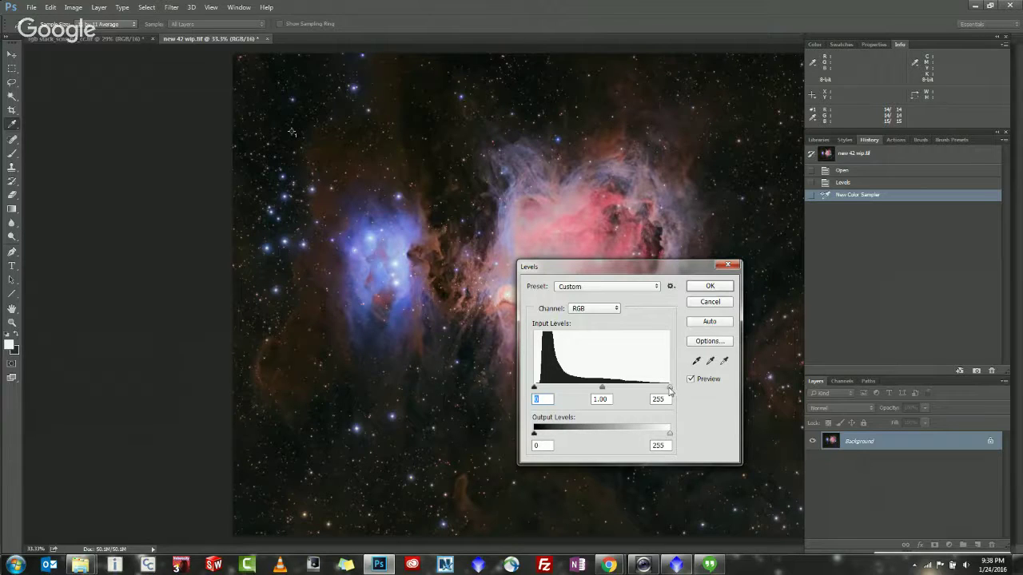
mouse_move(669, 389)
mouse_down()
mouse_move(616, 376)
mouse_move(687, 387)
mouse_up()
drag(675, 270, 410, 247)
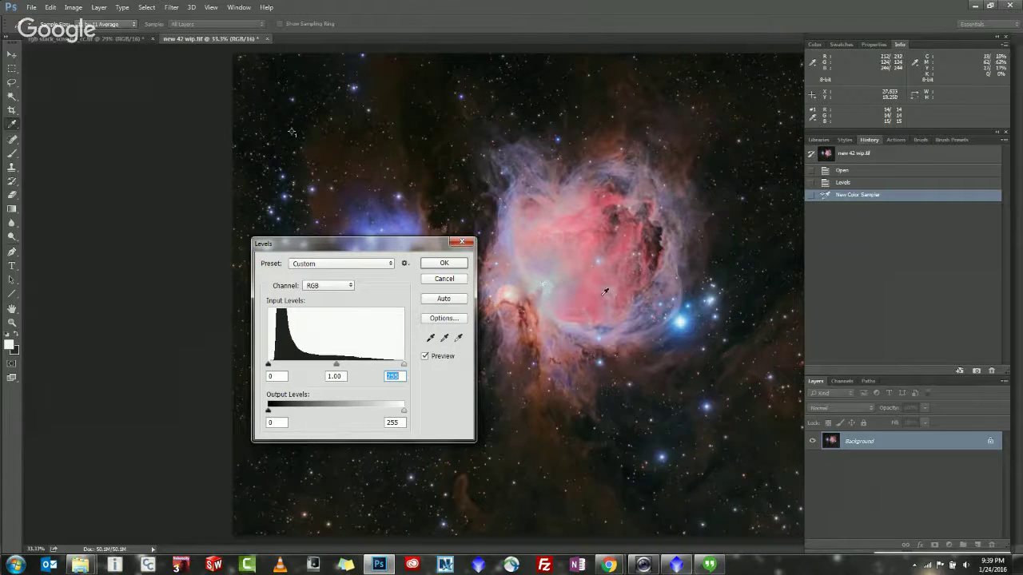
click(463, 244)
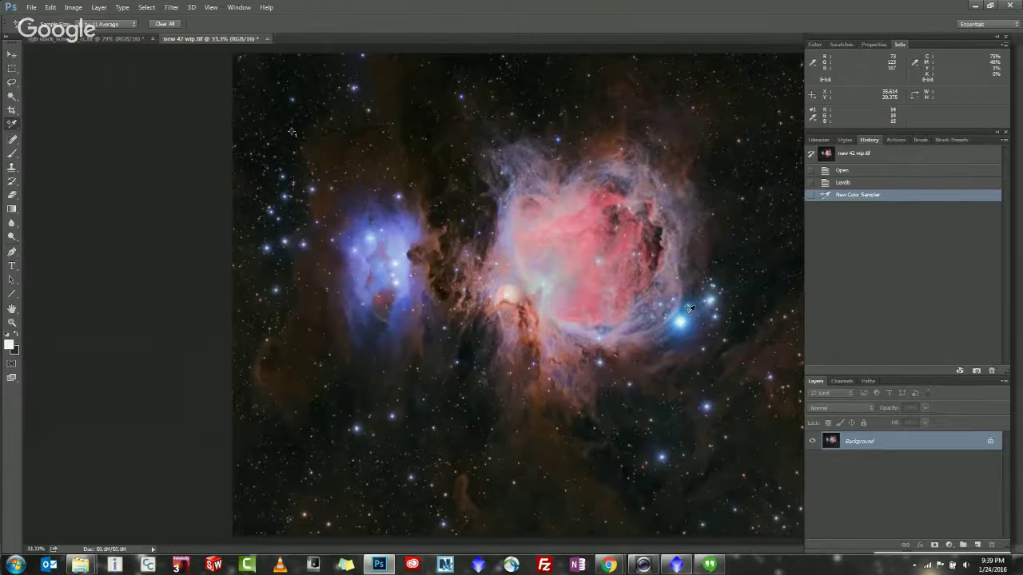
Place color samplers on the bright blue star and on the nebula's bright core, and make room for all sampler readouts.
click(680, 322)
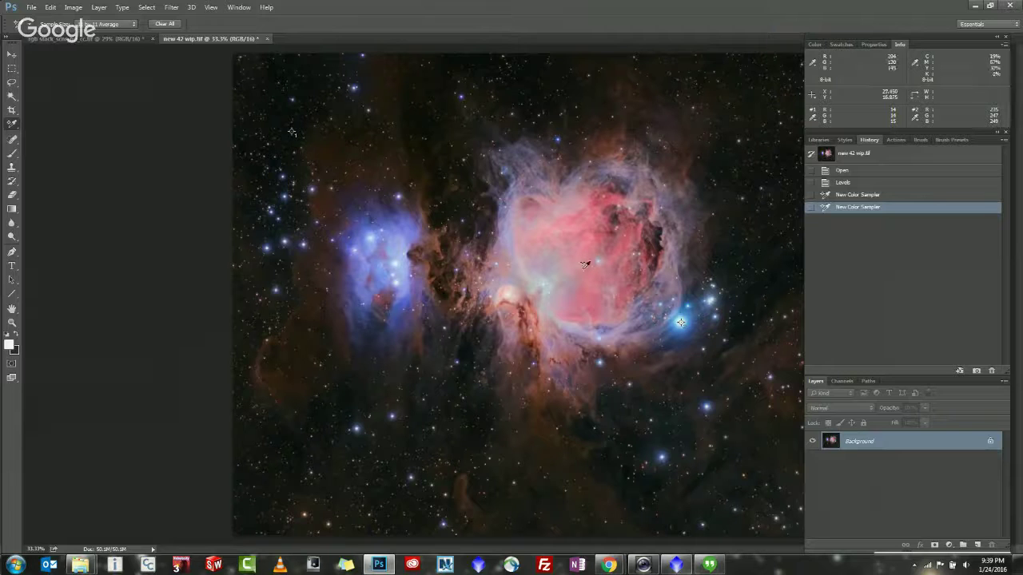
scroll(543, 307, up, 5)
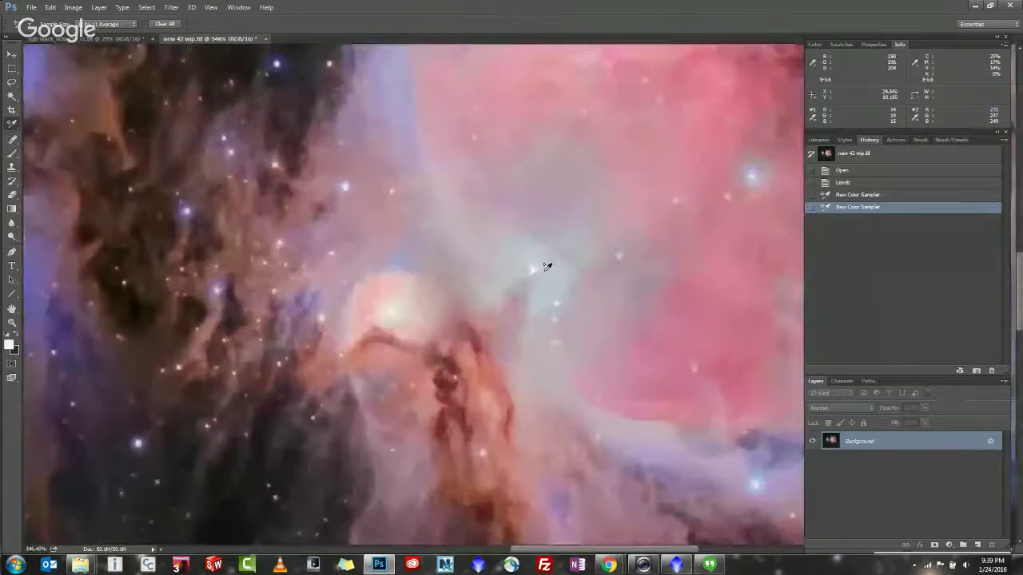
scroll(543, 268, up, 2)
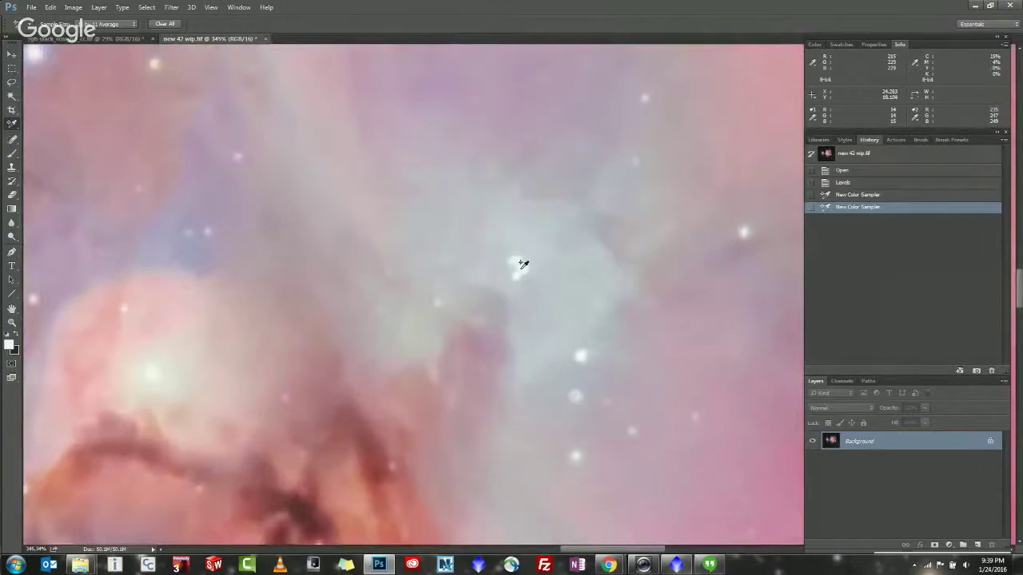
click(519, 267)
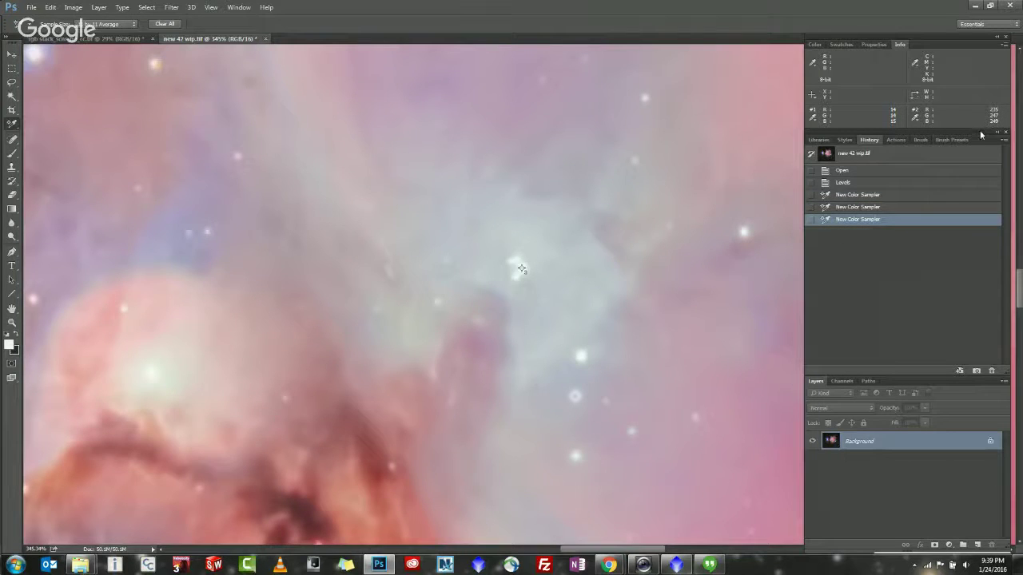
drag(980, 129, 976, 164)
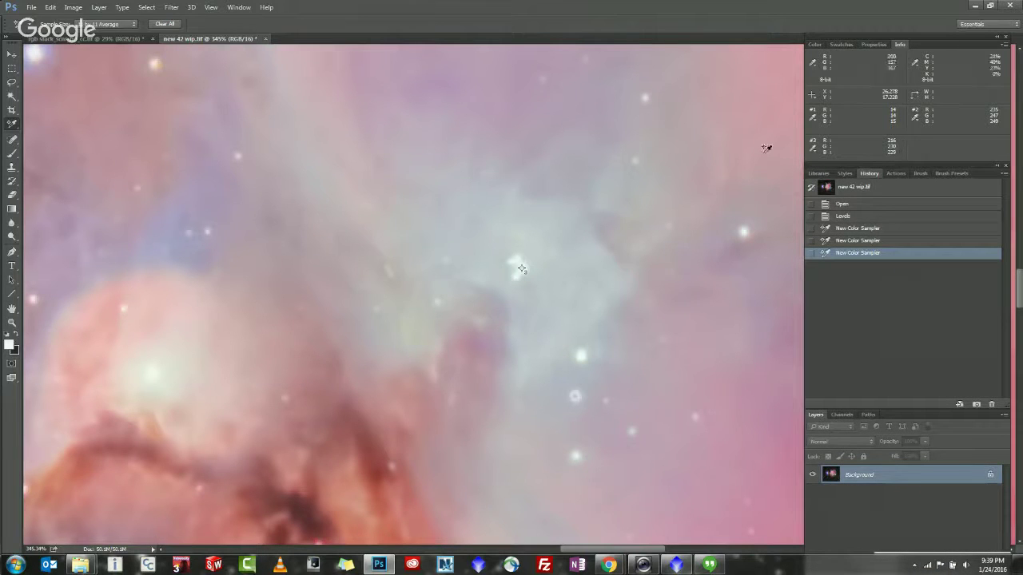
Examine the whole nebula image and its Levels histogram, closing the dialog without applying changes.
scroll(615, 282, down, 2)
scroll(615, 282, down, 8)
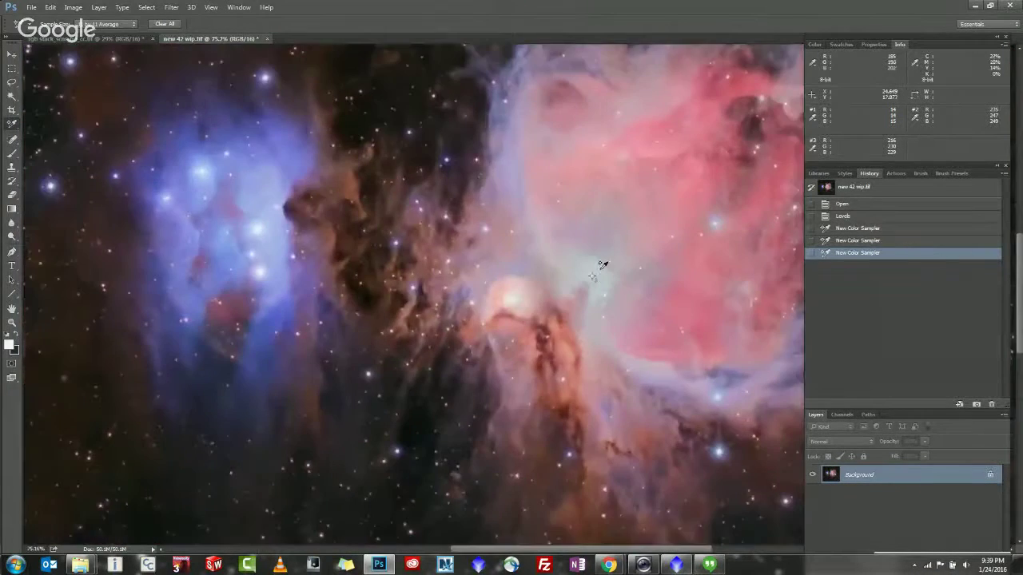
scroll(600, 269, down, 2)
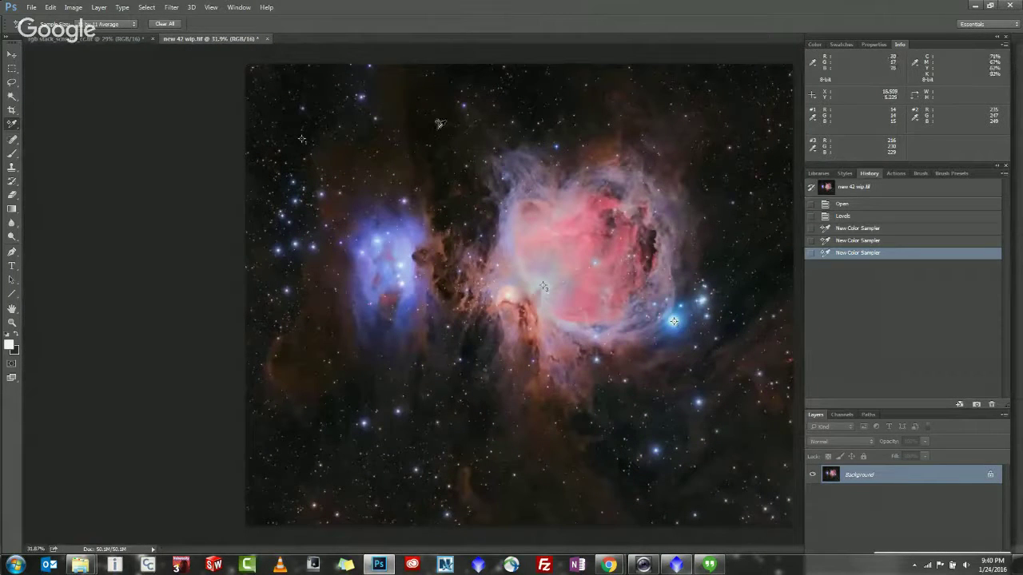
scroll(441, 325, up, 1)
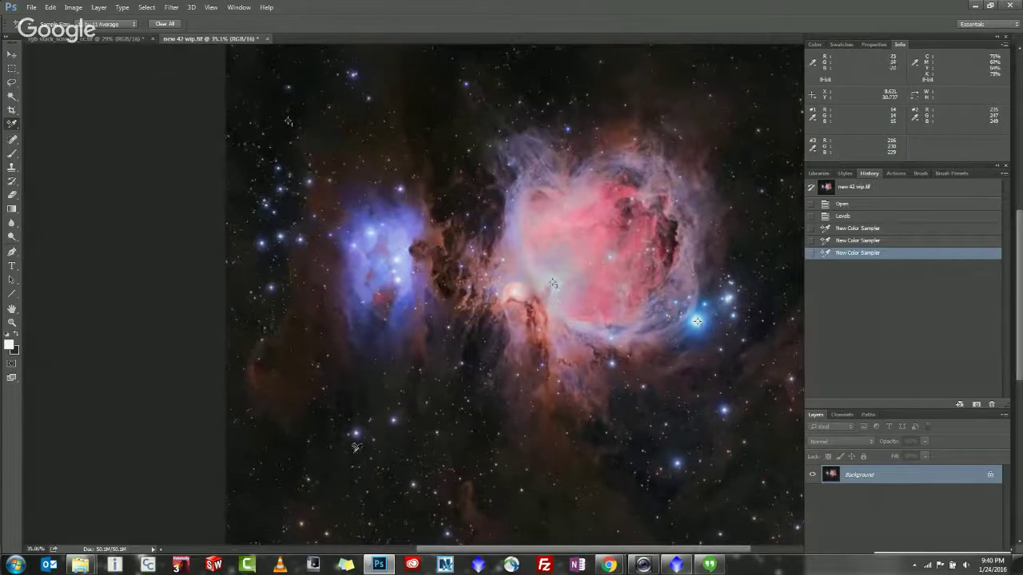
scroll(372, 487, up, 2)
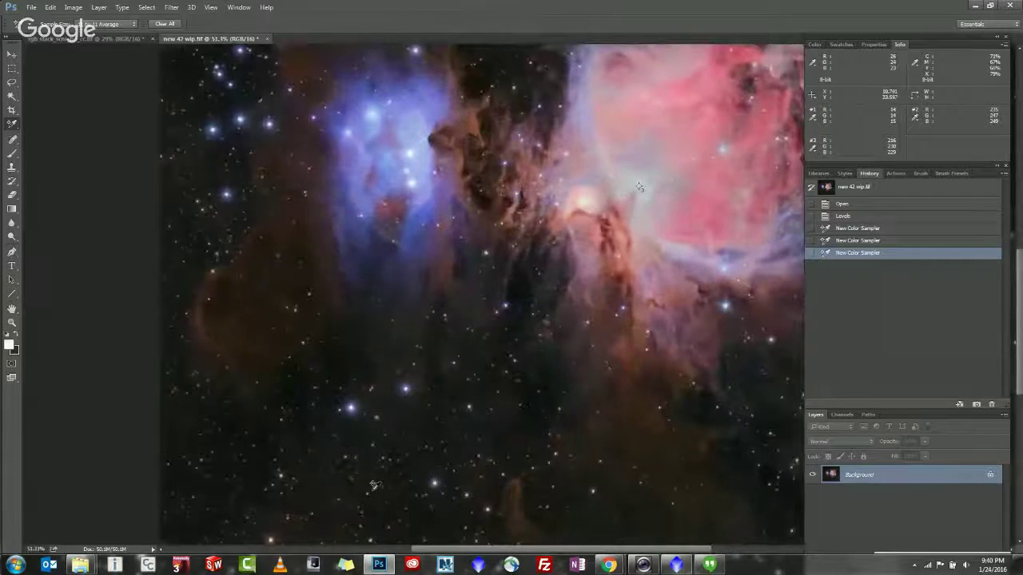
scroll(612, 349, down, 2)
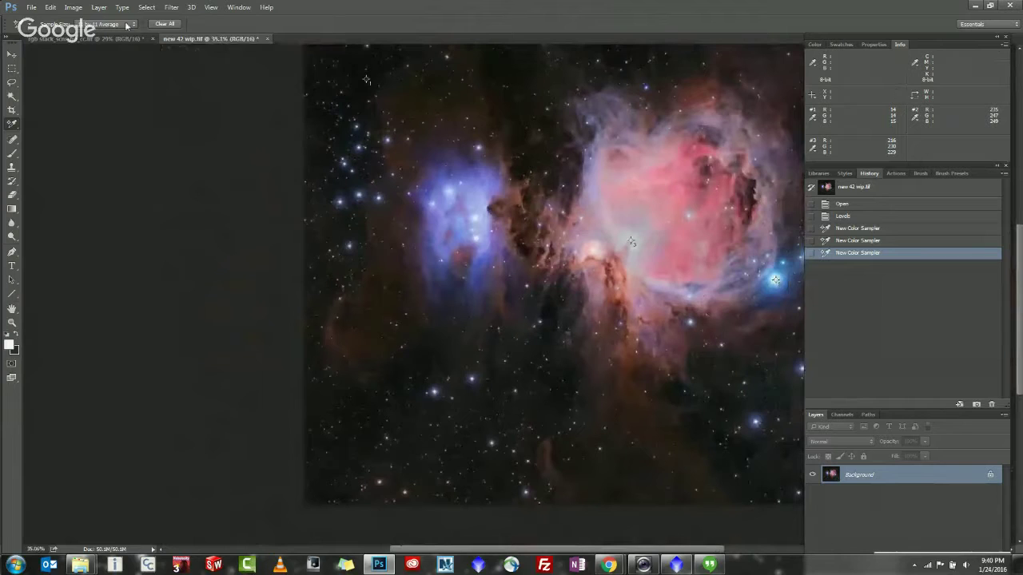
key(ctrl+l)
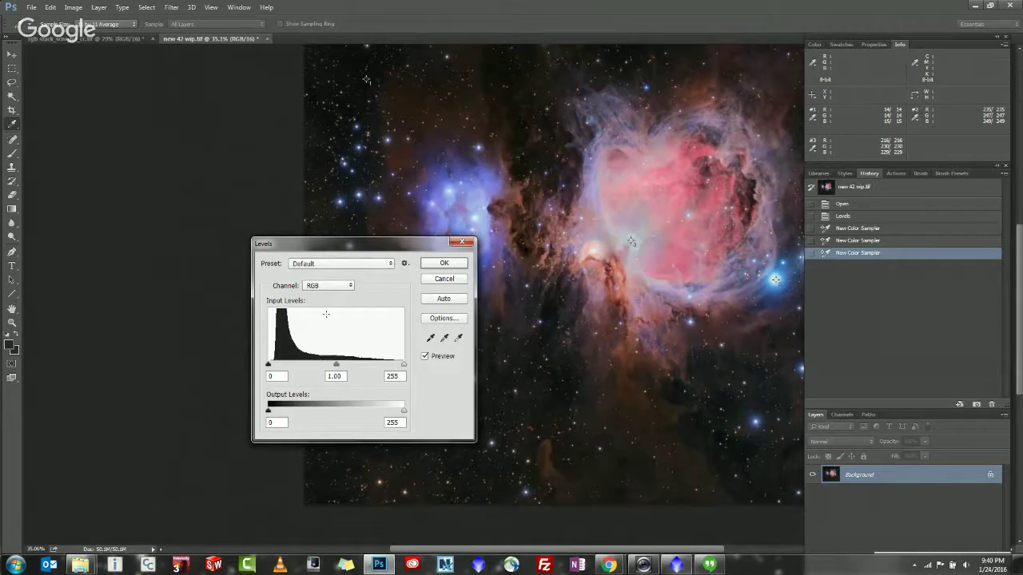
drag(381, 246, 195, 167)
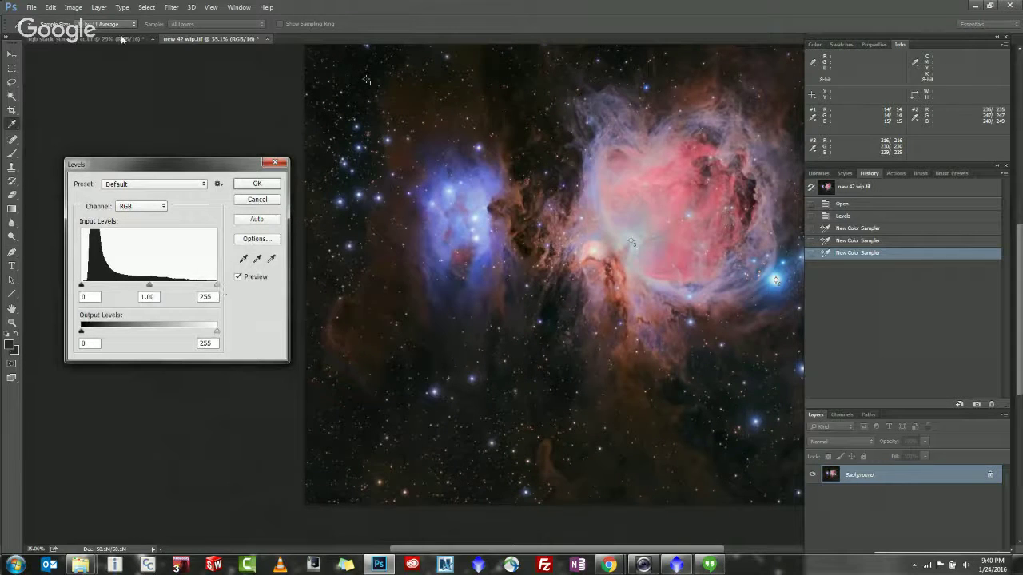
click(259, 200)
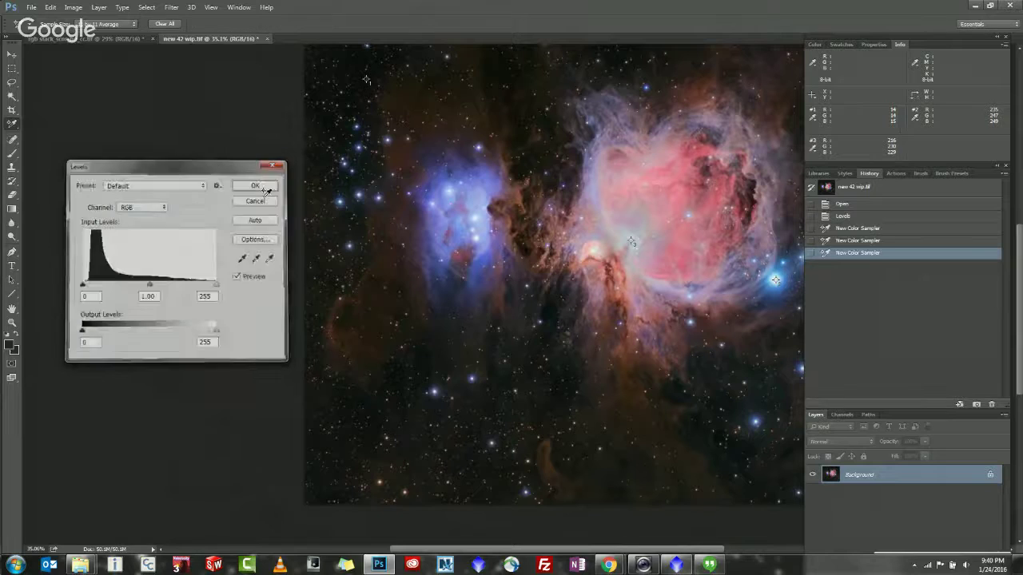
Switch to the dark RGB stack image, preview a Levels white point of 245, and cancel the adjustment.
click(128, 39)
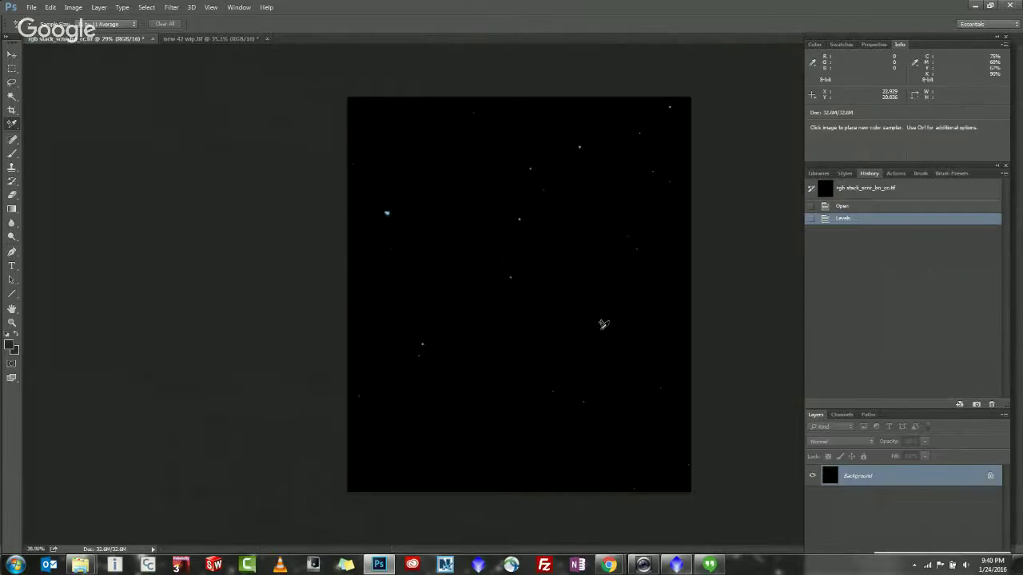
key(ctrl+l)
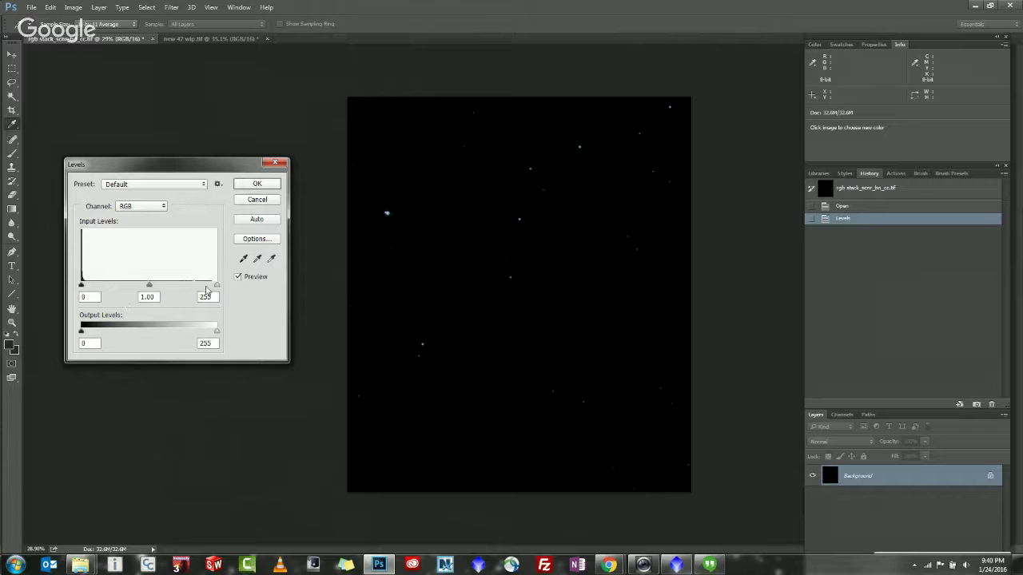
drag(215, 288, 213, 288)
click(263, 200)
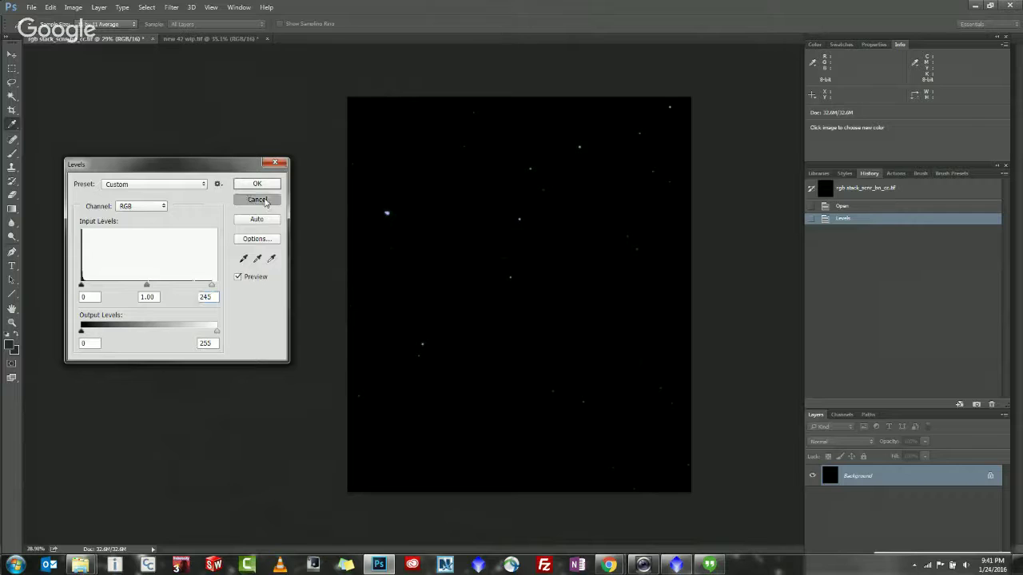
Return to the new 42 wip.tif image, preview a Levels midtone of 0.28, and apply a midtone of 2.74.
click(233, 40)
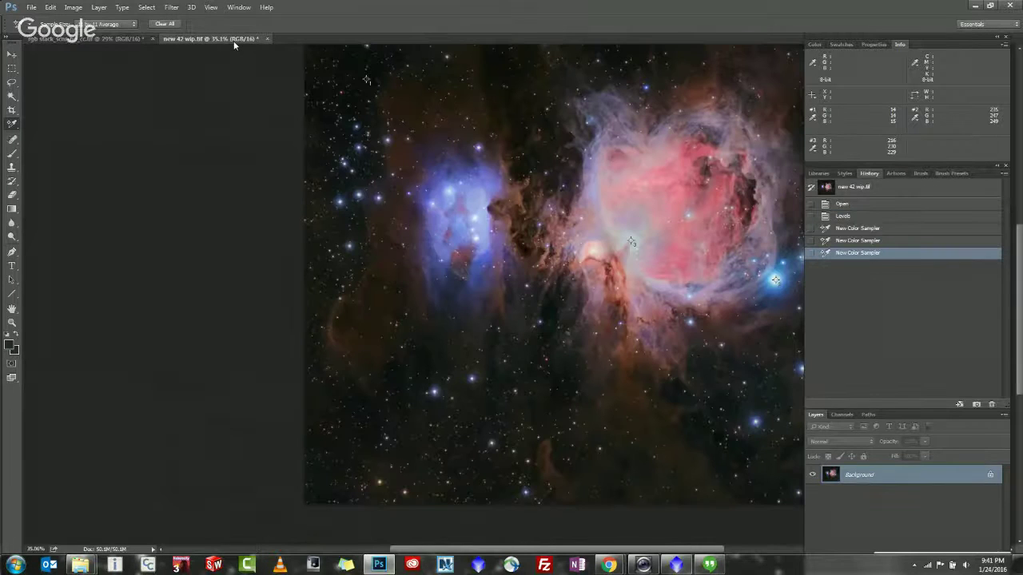
key(ctrl+l)
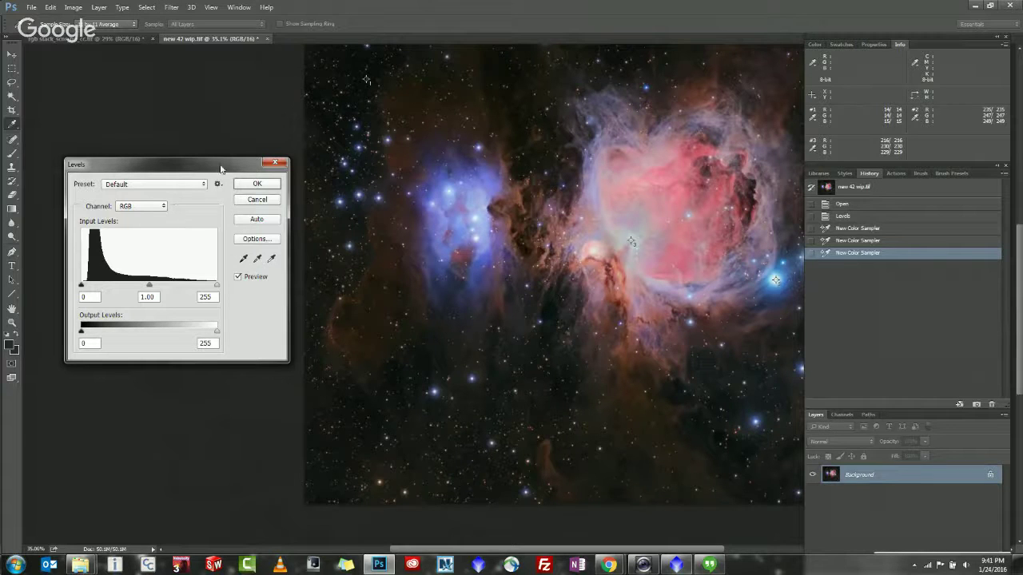
drag(221, 168, 346, 155)
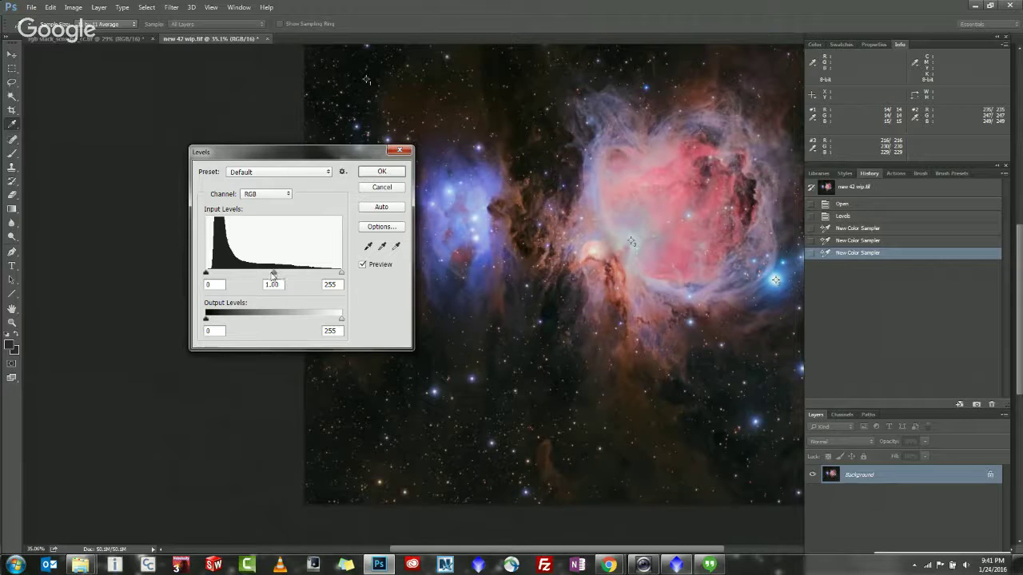
drag(274, 275, 317, 275)
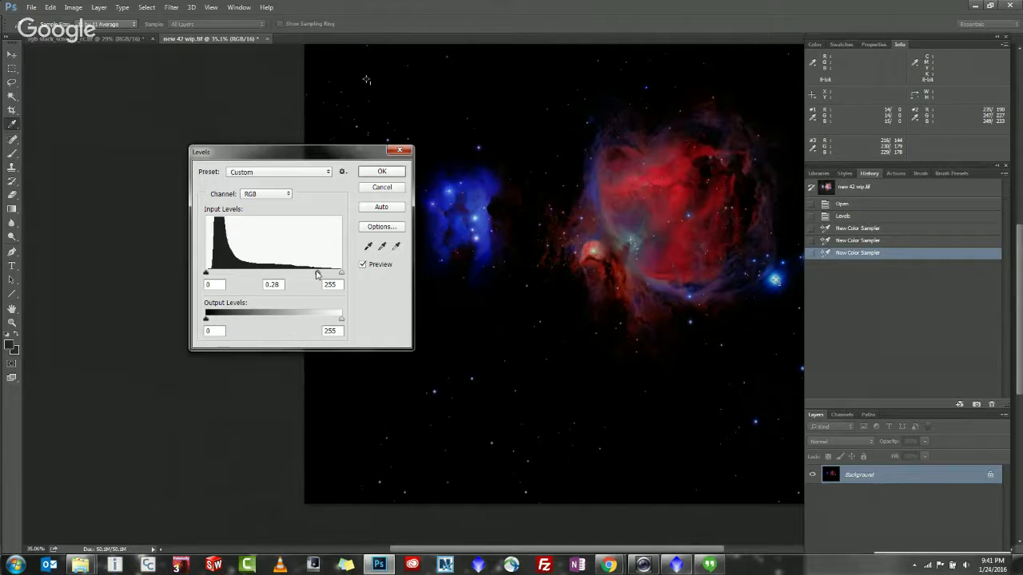
drag(316, 275, 227, 272)
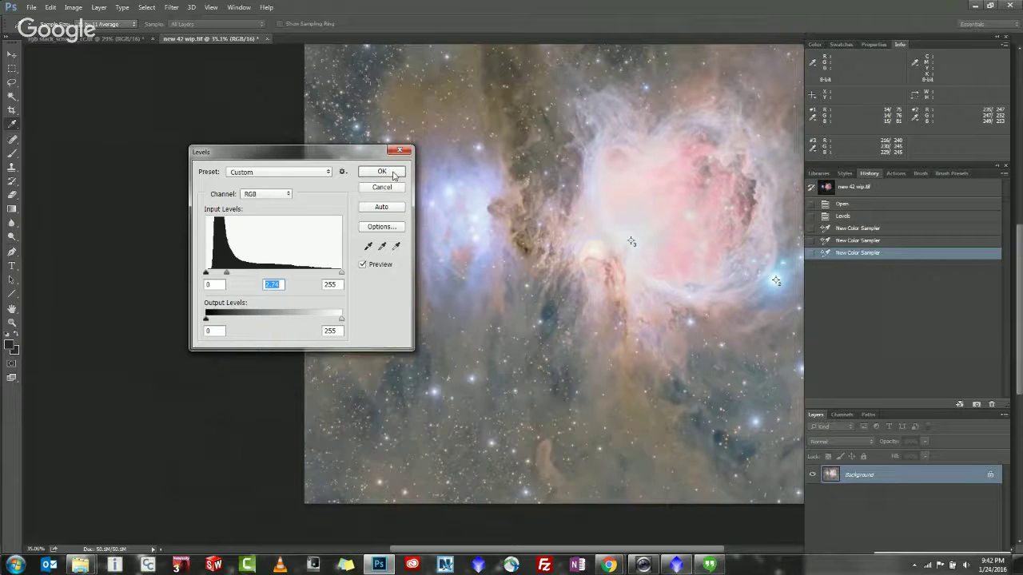
click(382, 172)
Inspect the brightened nebula image's histogram in Levels and revert the midtone adjustment.
key(ctrl+l)
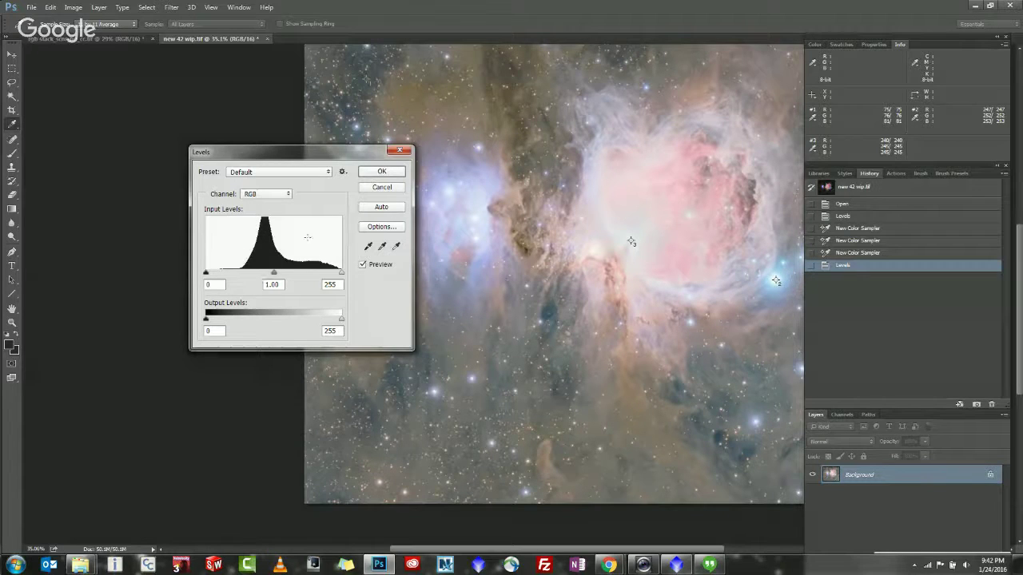
click(382, 209)
click(383, 172)
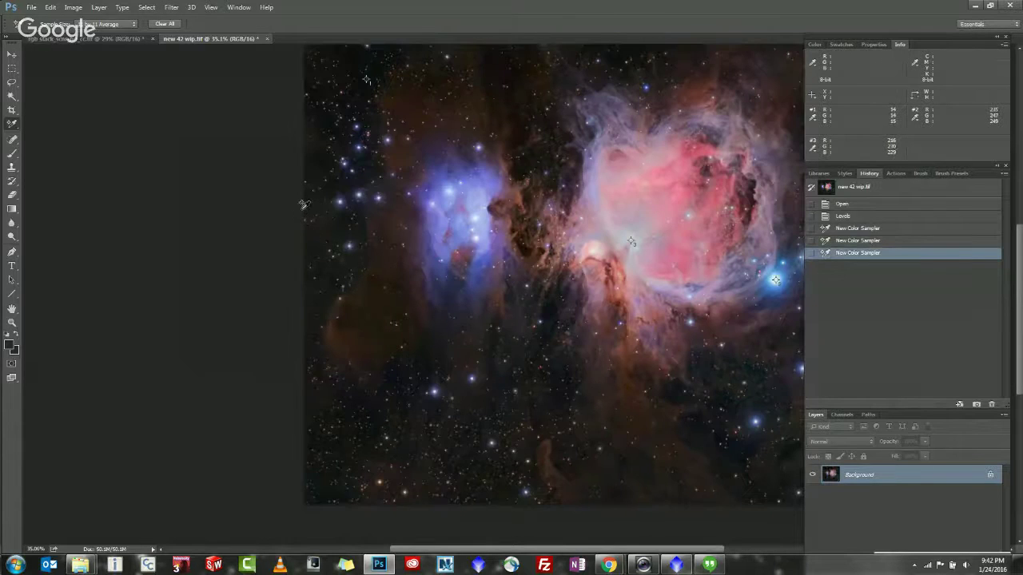
Check the restored histogram in Levels without applying changes, and place a fourth color sampler on the faint brown dust below the nebula.
key(ctrl+l)
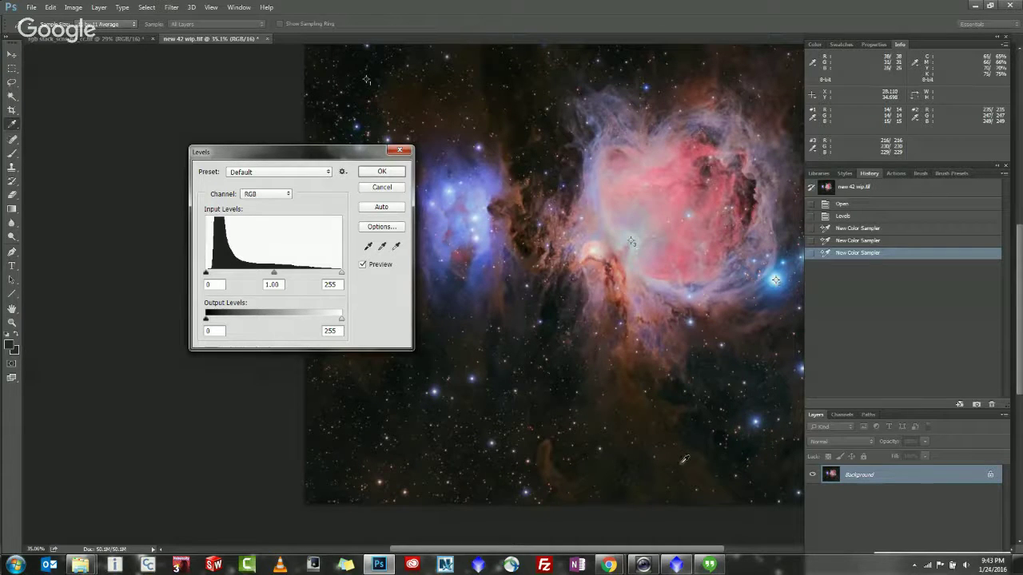
click(382, 187)
click(670, 470)
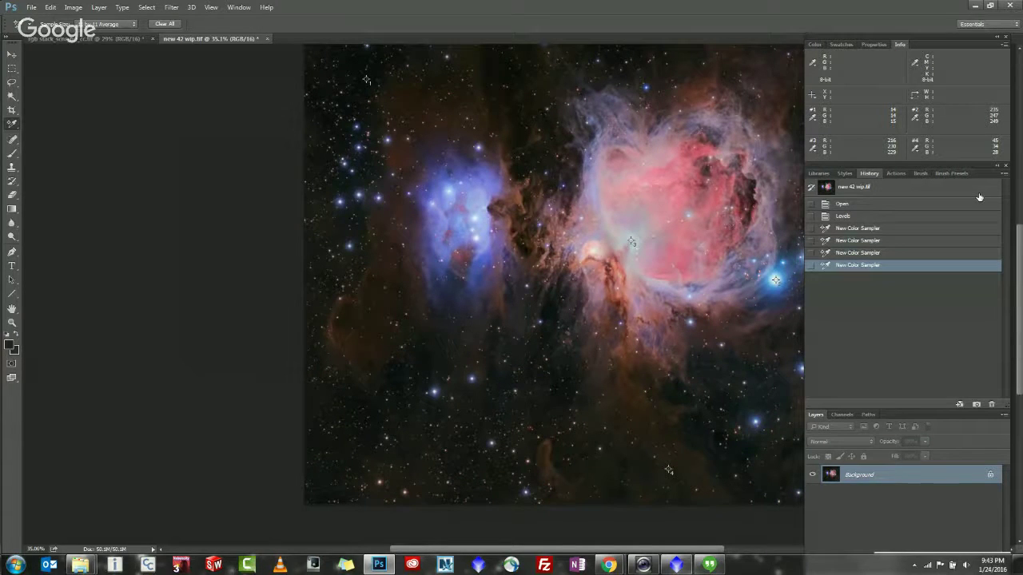
Review the Levels histogram alongside all four color sampler readings, closing the dialog without changes.
key(ctrl+l)
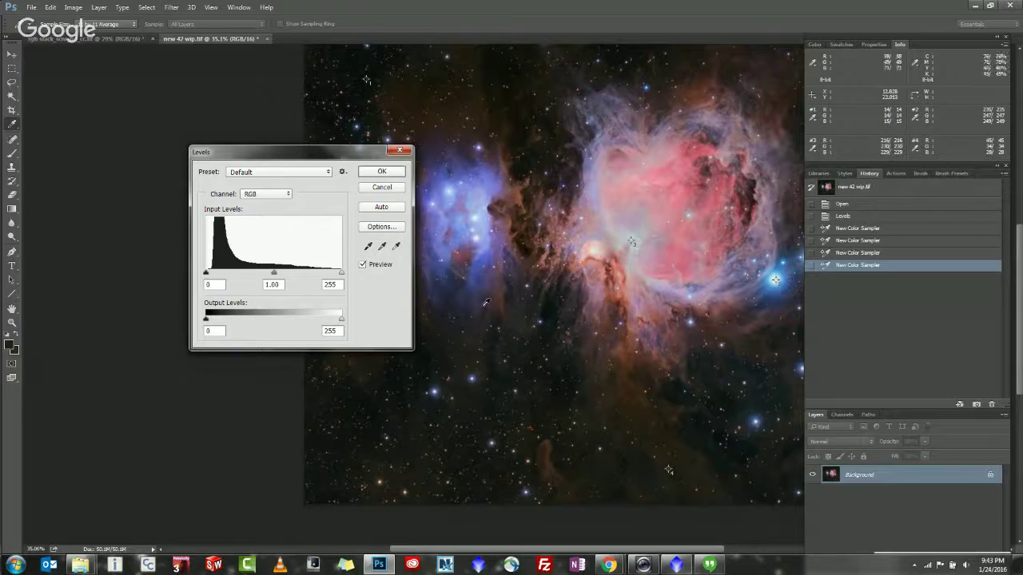
click(391, 188)
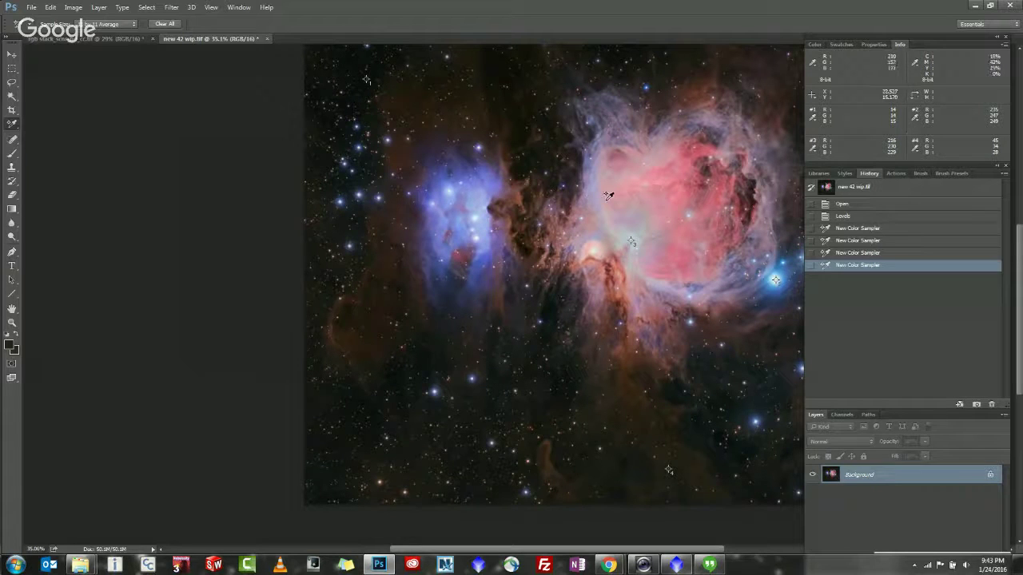
Place a fifth color sampler on the faint outer wisps above the pink nebula's core.
click(627, 113)
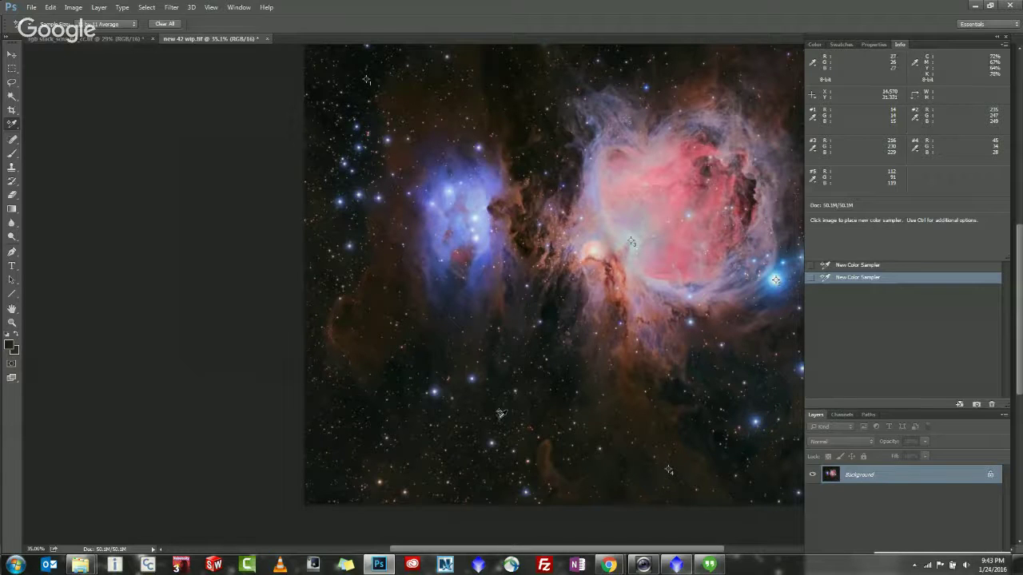
Preview a Levels black point of 7, restore it to 0, and apply a midtone of about 1.2.
key(ctrl+l)
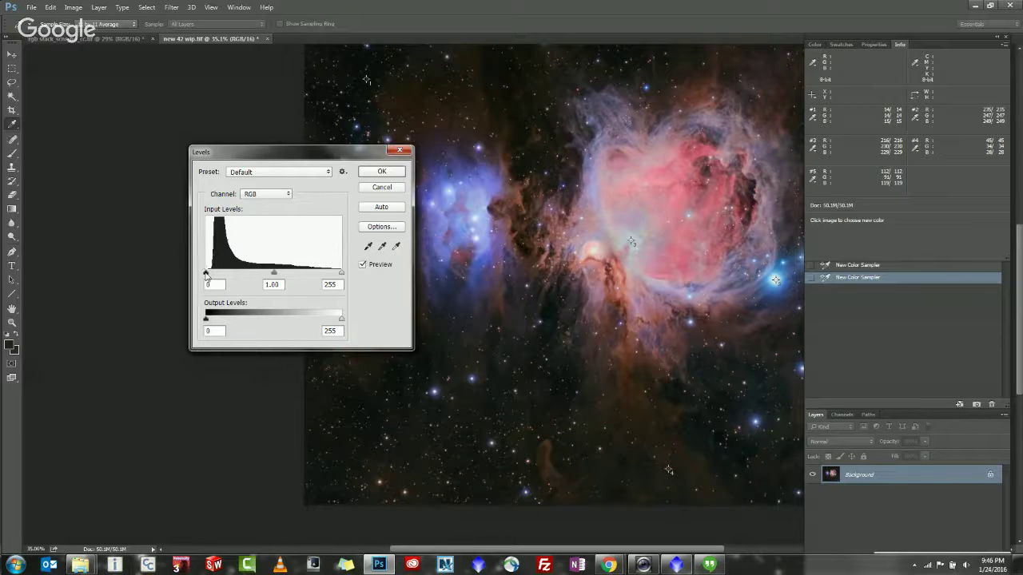
drag(205, 274, 209, 275)
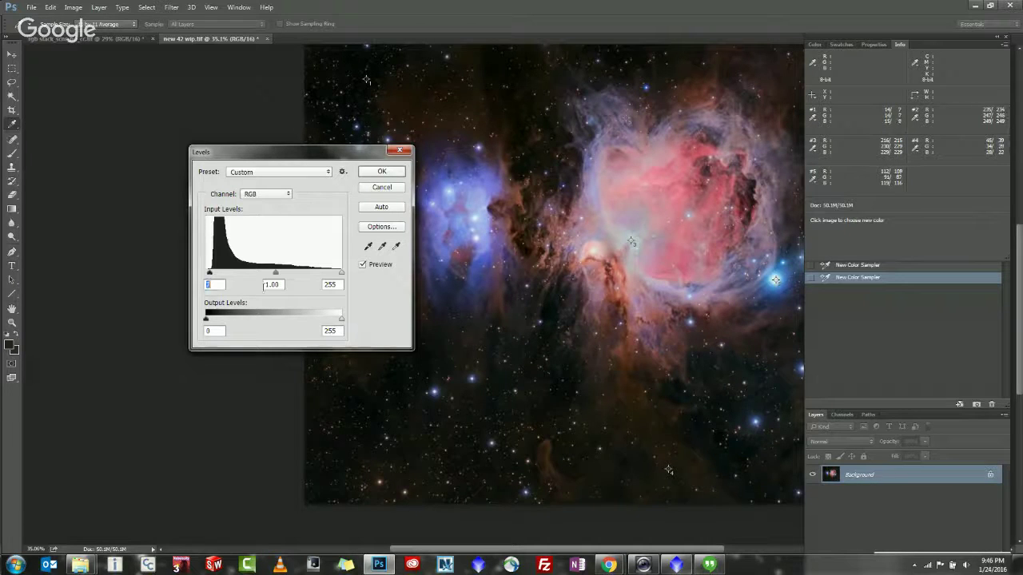
key(Up)
drag(209, 273, 200, 274)
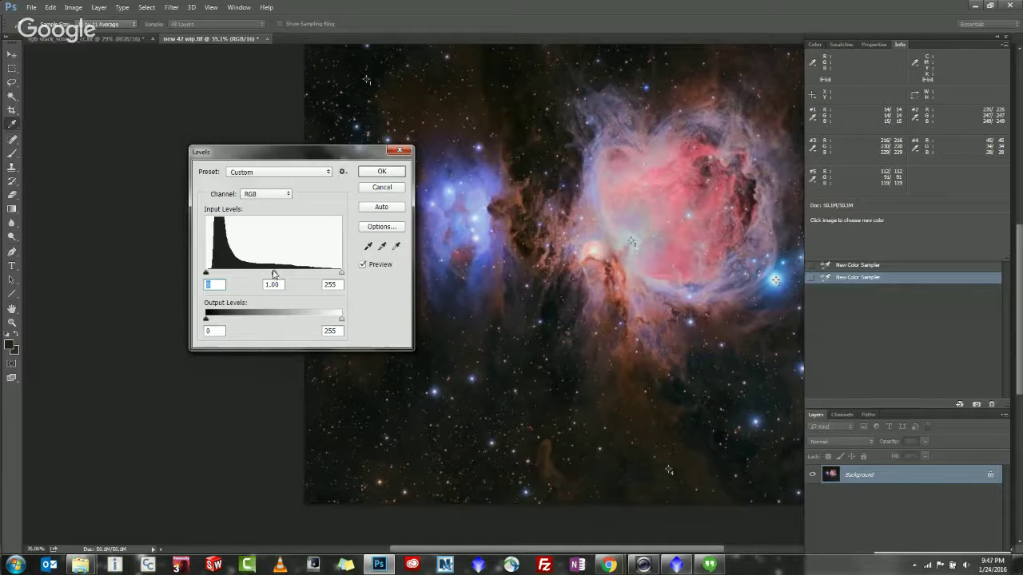
drag(273, 274, 263, 277)
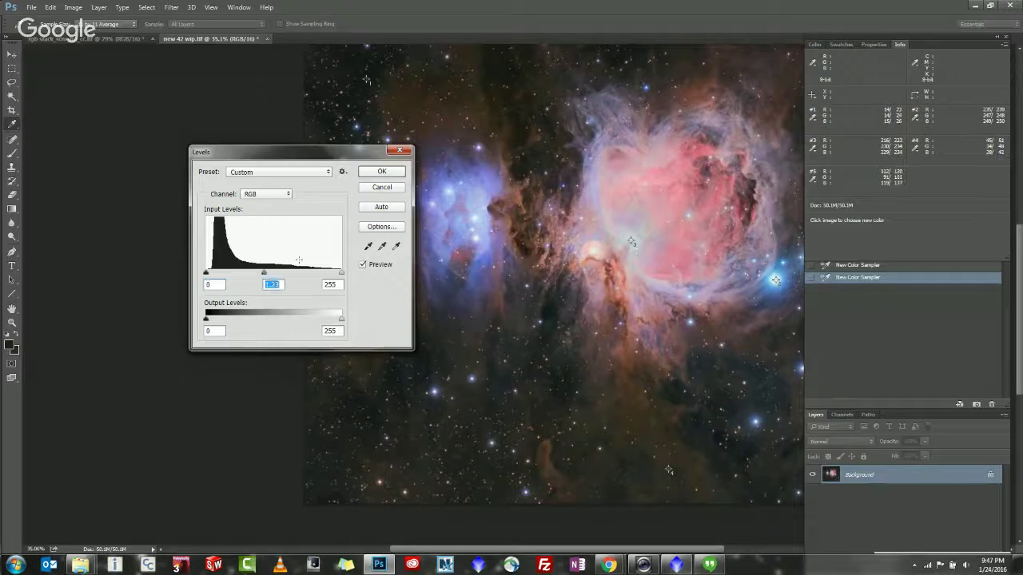
click(377, 173)
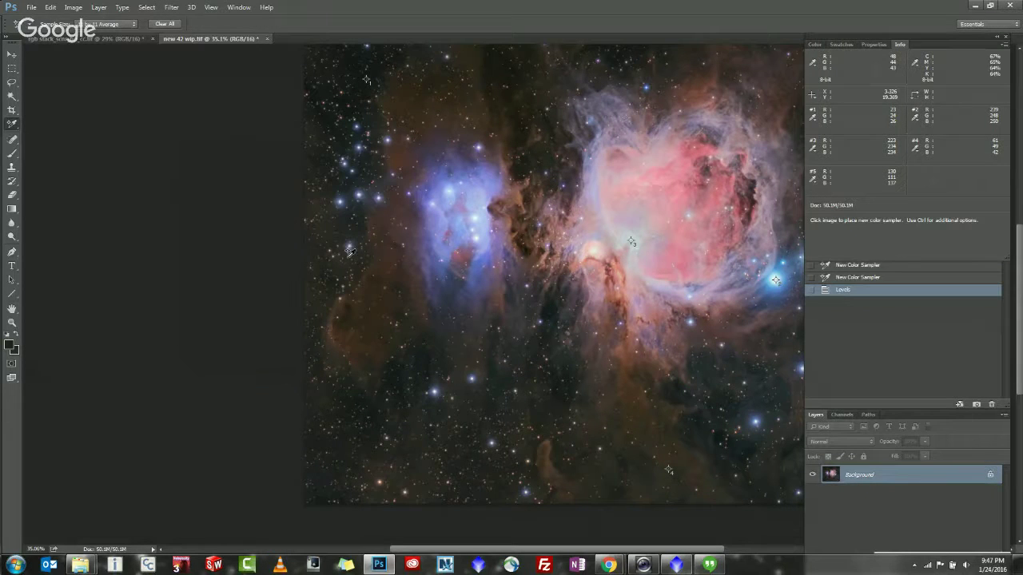
Apply a second, slighter Levels midtone lift to the nebula image.
key(ctrl+l)
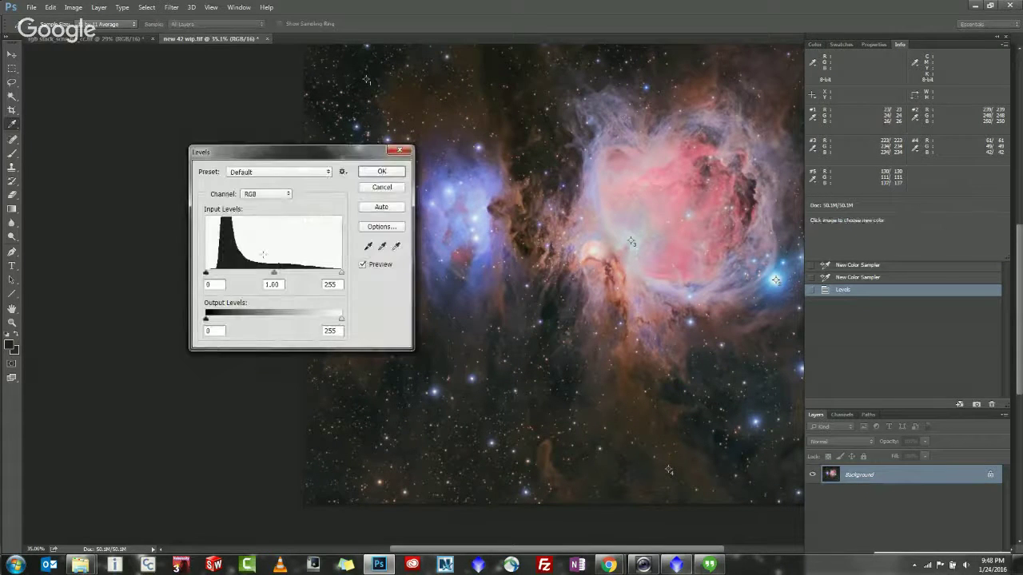
drag(275, 277, 271, 275)
click(381, 172)
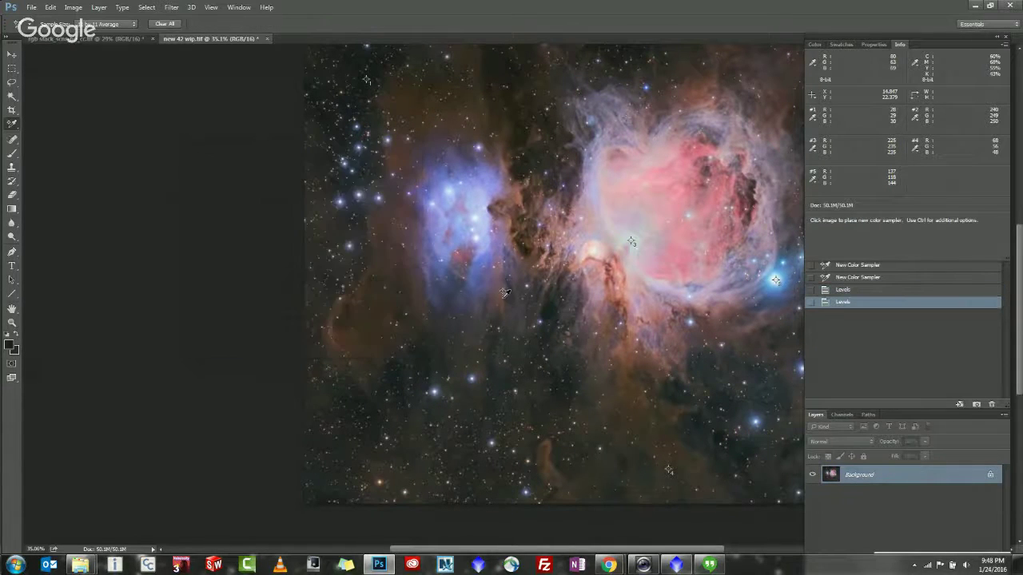
Apply a Levels black point of 41 to clip the dark background.
key(ctrl+l)
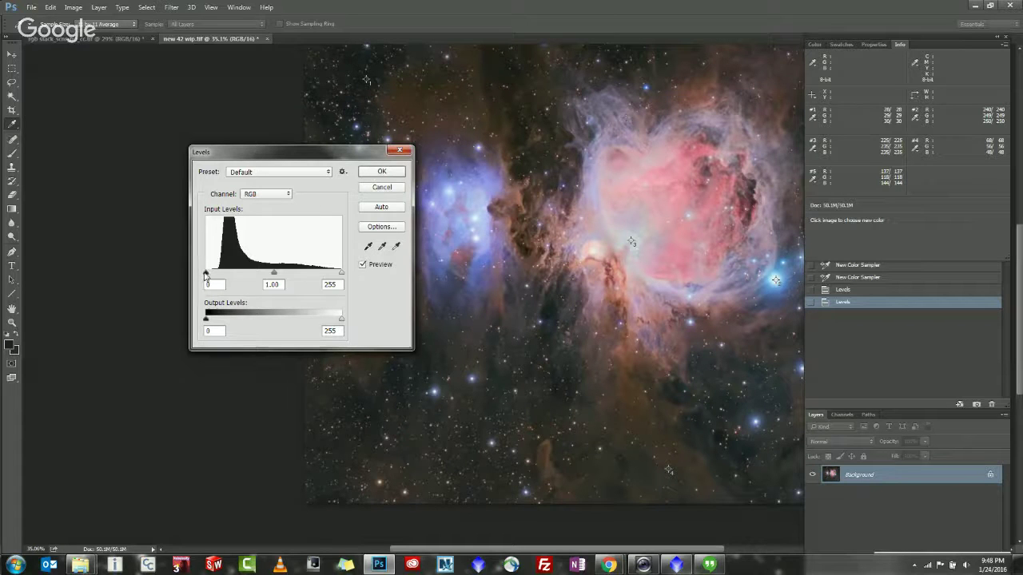
drag(205, 275, 227, 277)
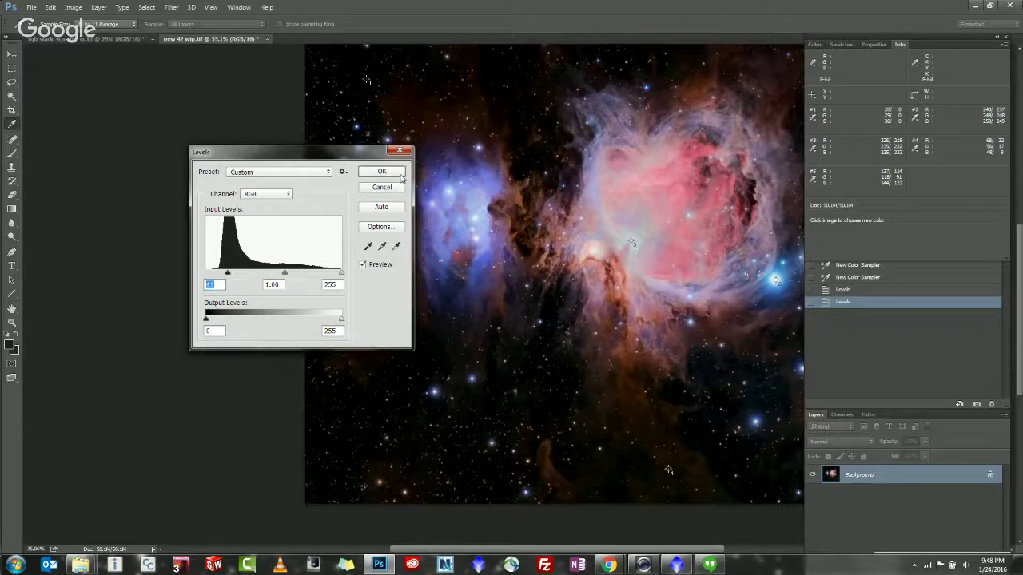
click(399, 174)
Inspect the black-clipped histogram in Levels and revert the image to the state after the first of the three latest Levels adjustments.
key(ctrl+l)
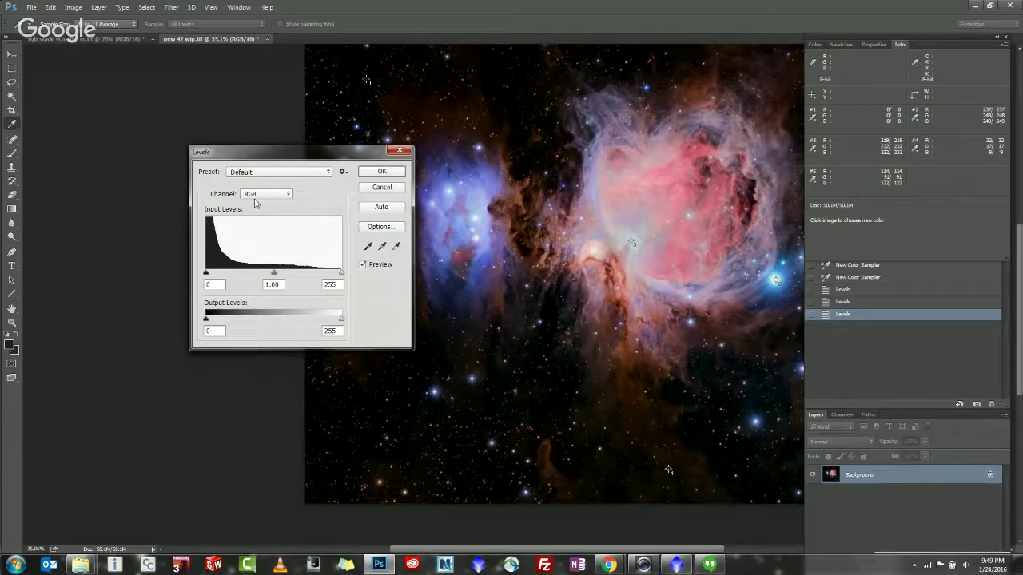
click(381, 187)
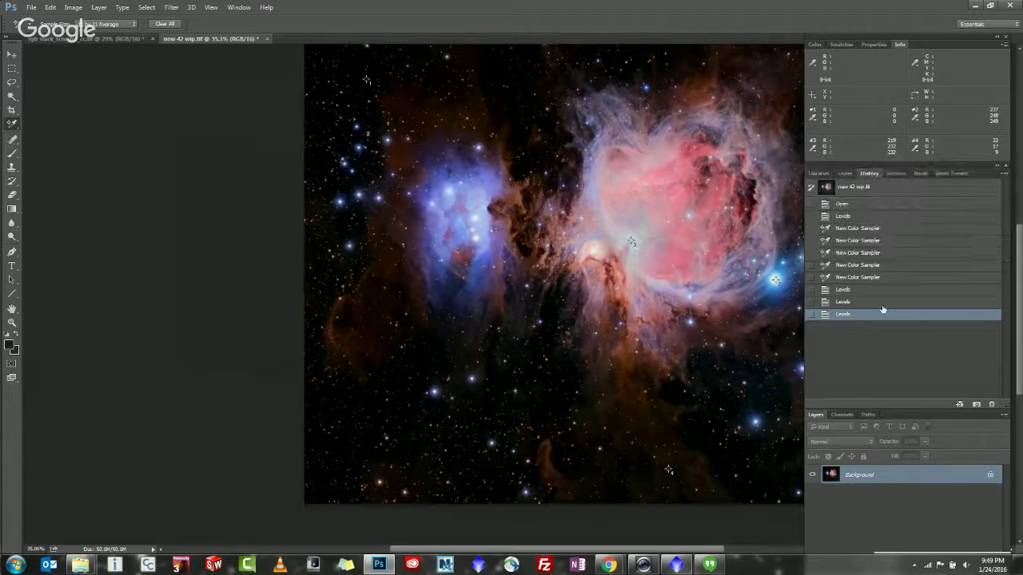
click(841, 290)
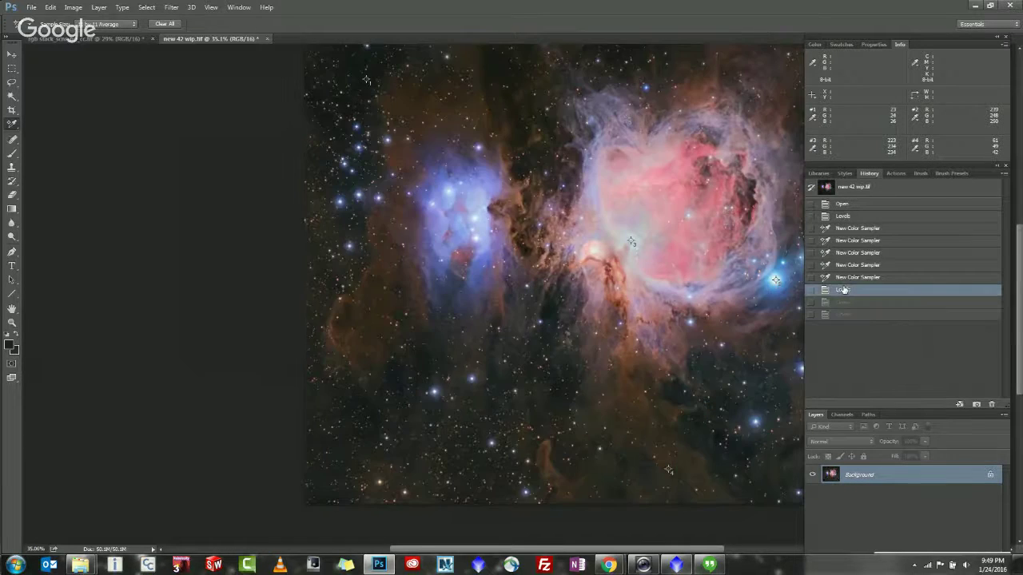
Brighten the image with three successive Levels midtone adjustments, starting at 1.57 and ending at 1.14.
key(ctrl+l)
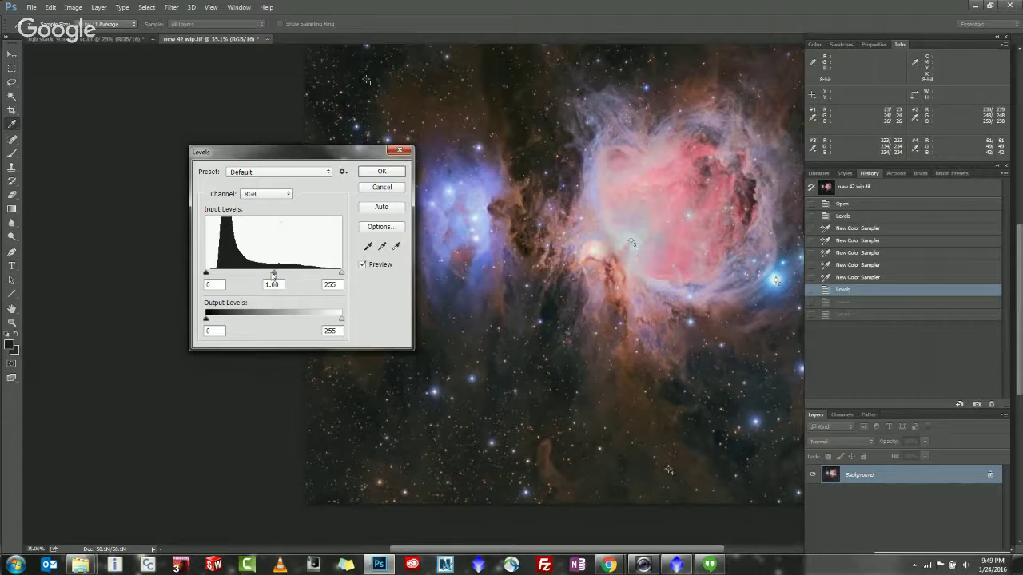
drag(273, 276, 250, 272)
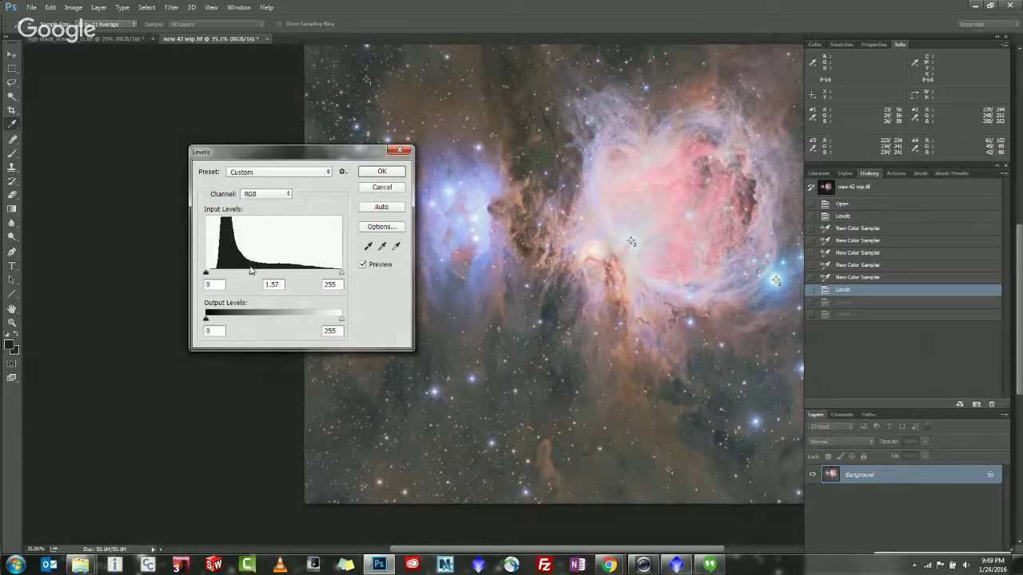
click(381, 173)
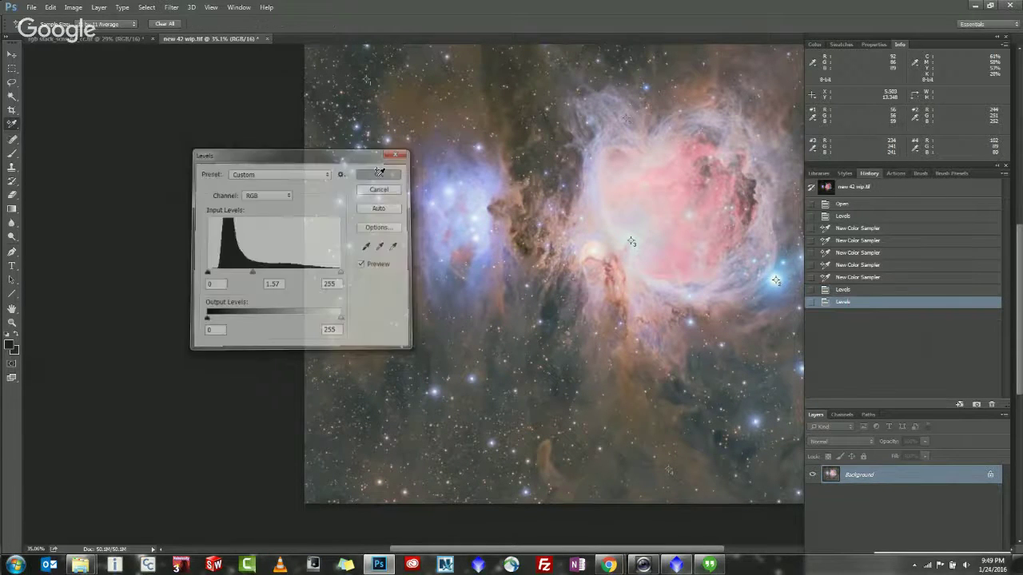
key(ctrl+l)
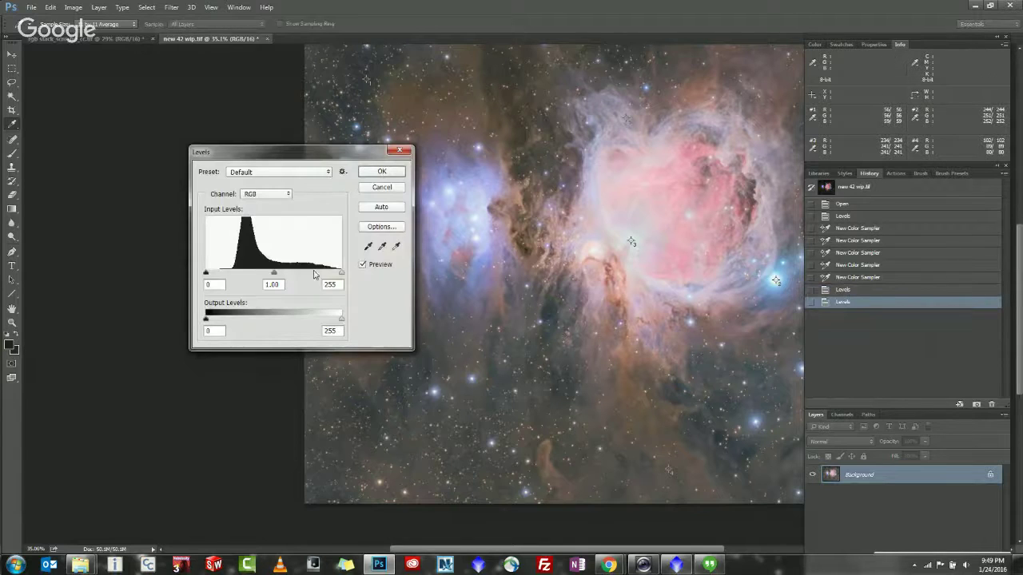
drag(270, 265, 258, 273)
click(377, 173)
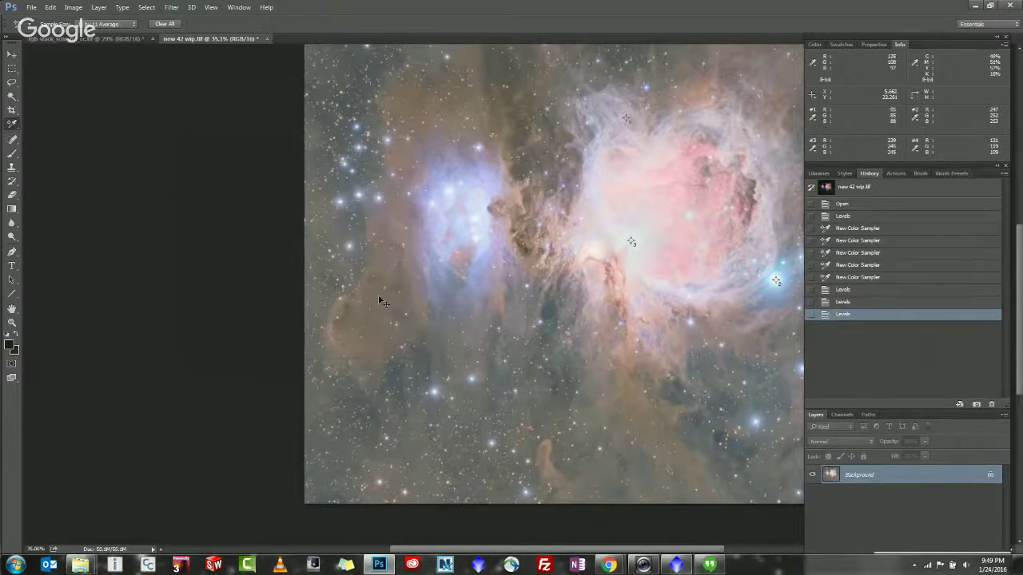
key(ctrl+l)
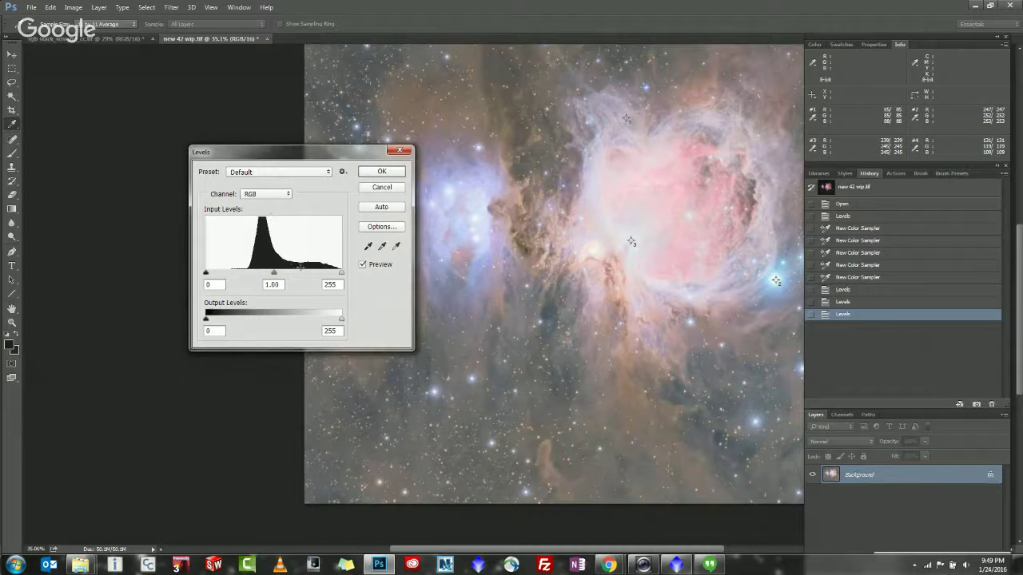
drag(274, 273, 268, 276)
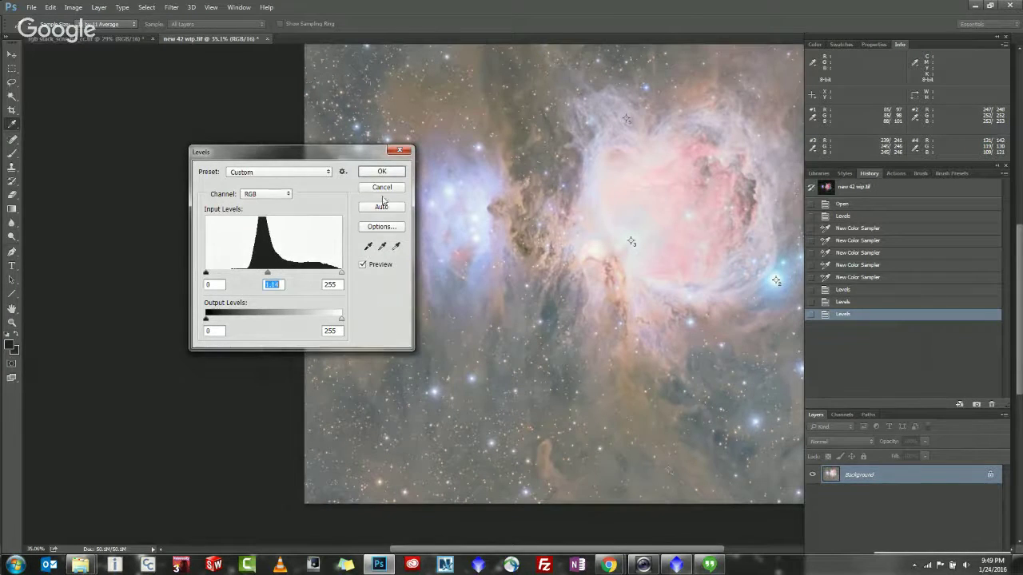
click(387, 172)
Apply a Levels white point of 213 with a midtone of 0.79.
key(ctrl+l)
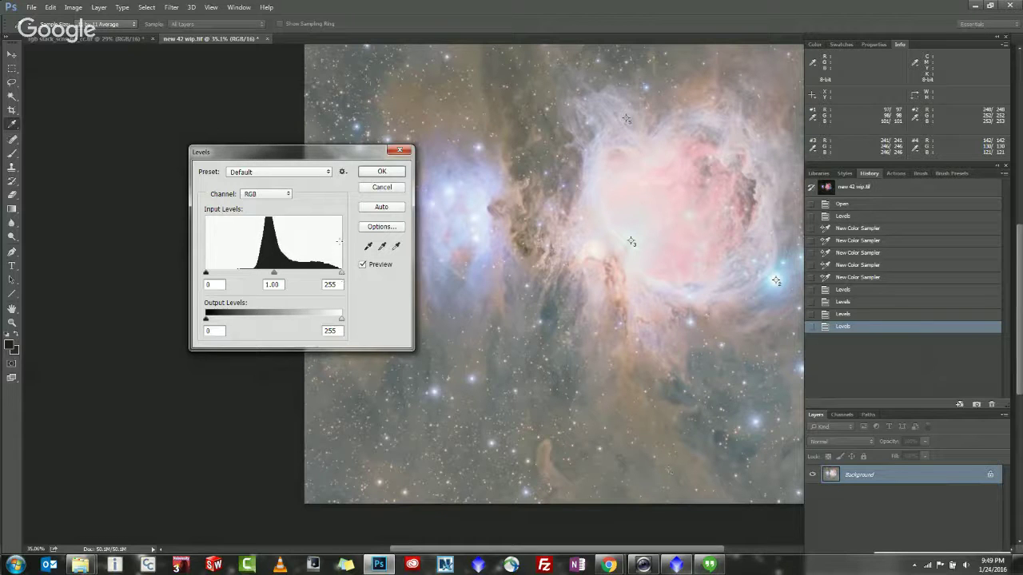
drag(341, 275, 270, 274)
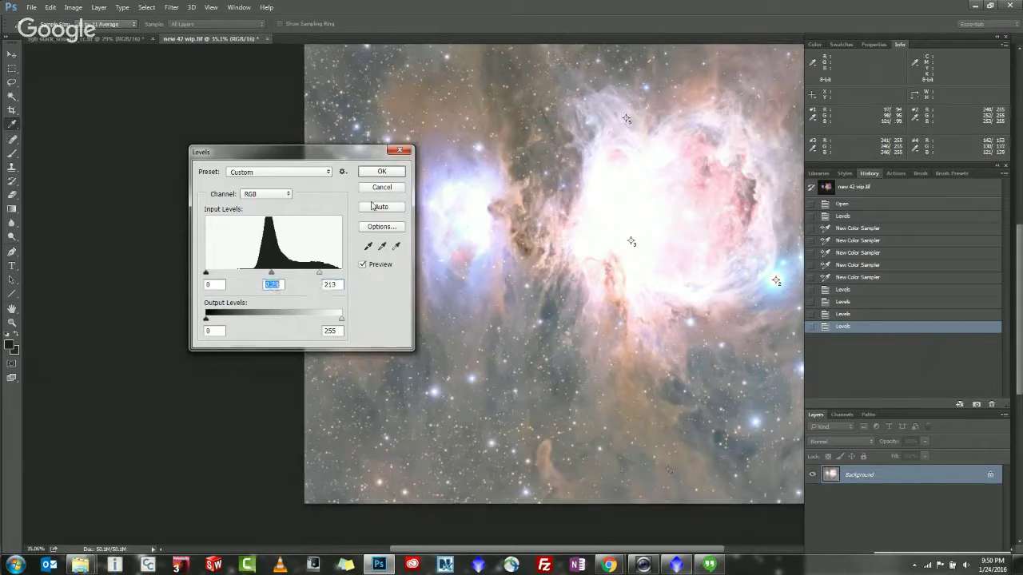
click(382, 174)
Preview a Levels black point of 209 on the overbright image, reset it to 0, and discard the adjustment.
key(ctrl+l)
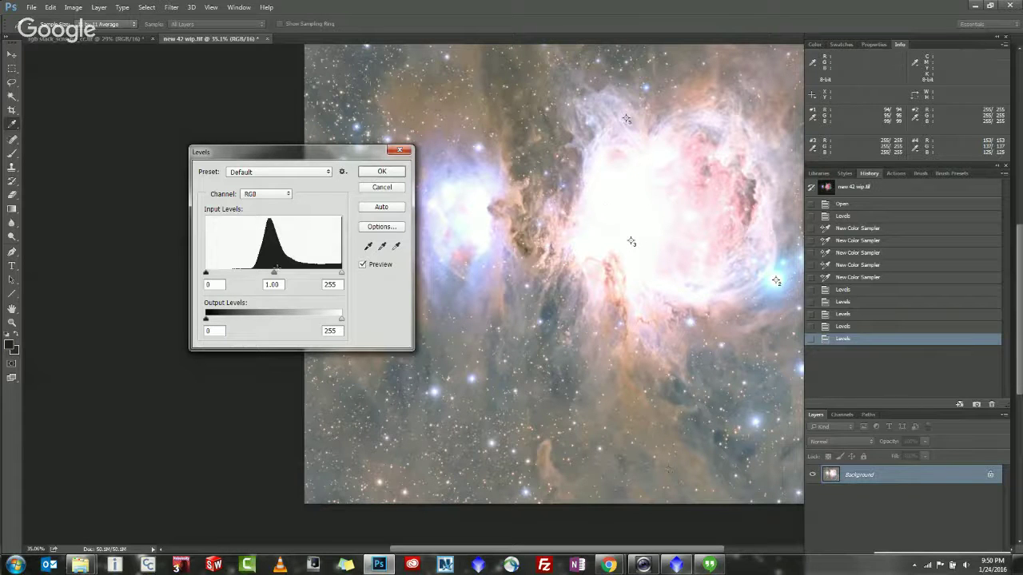
drag(205, 274, 316, 277)
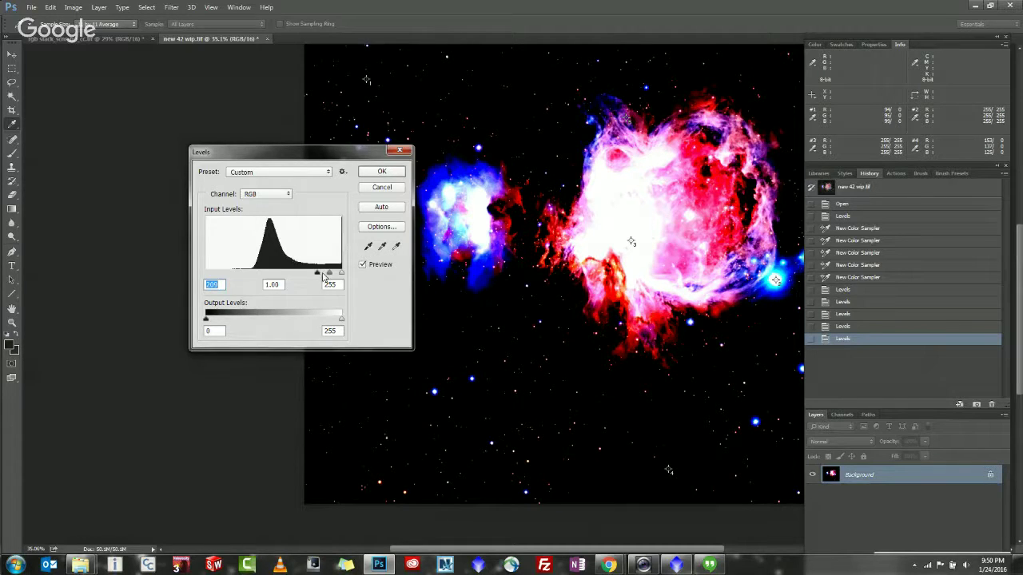
drag(318, 273, 205, 264)
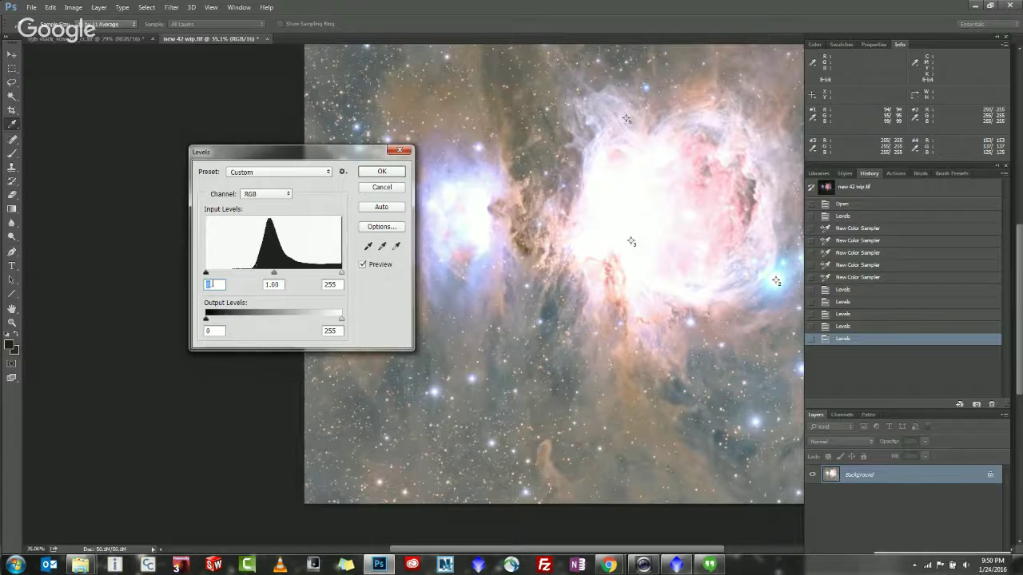
click(382, 189)
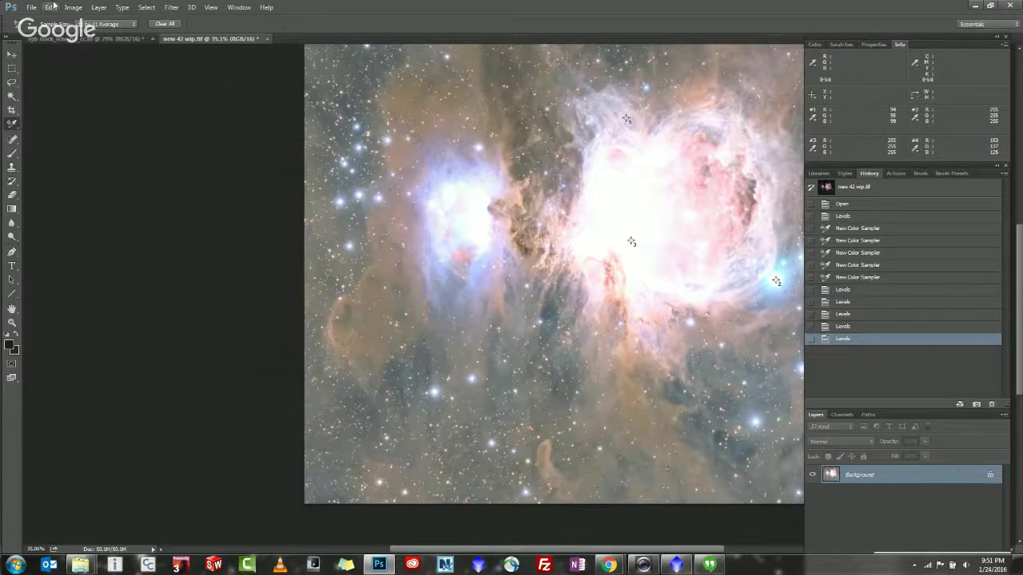
Undo the midtone and white point adjustments by restoring the state of the first Levels adjustment after the color samplers.
click(49, 8)
mouse_move(73, 7)
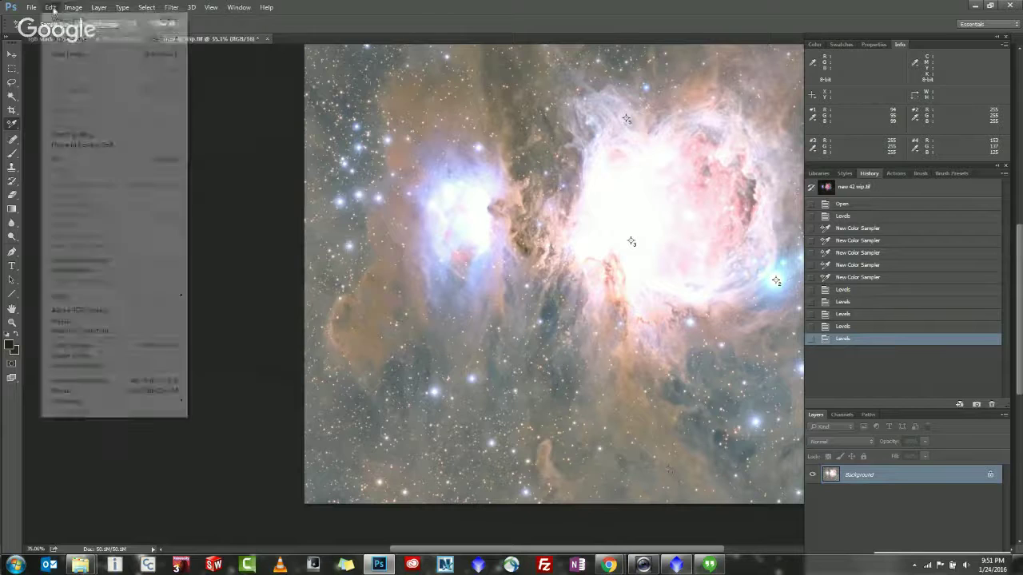
click(822, 275)
click(842, 290)
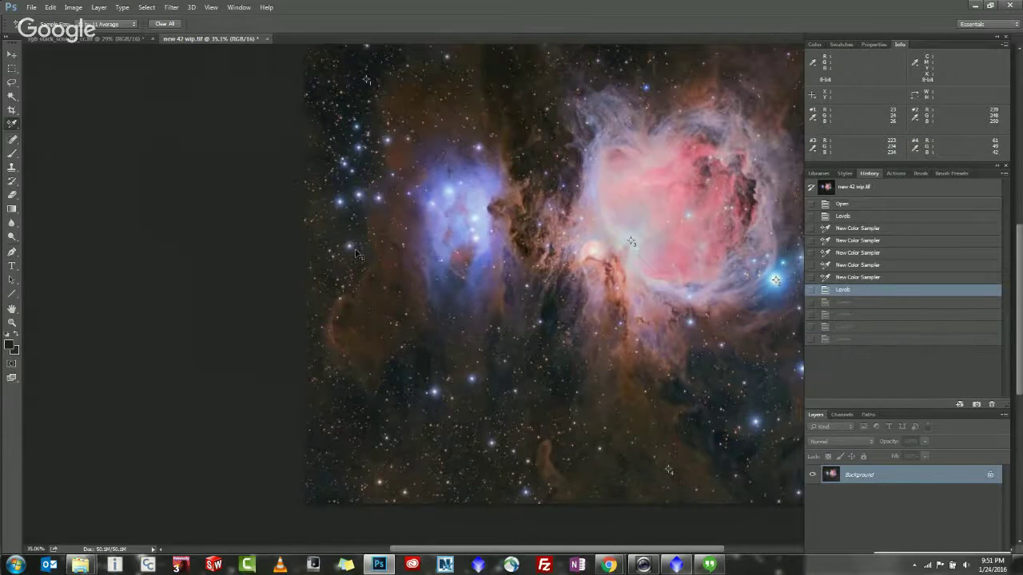
Apply a Levels white point of 182 to clip the nebula's highlights.
key(ctrl+l)
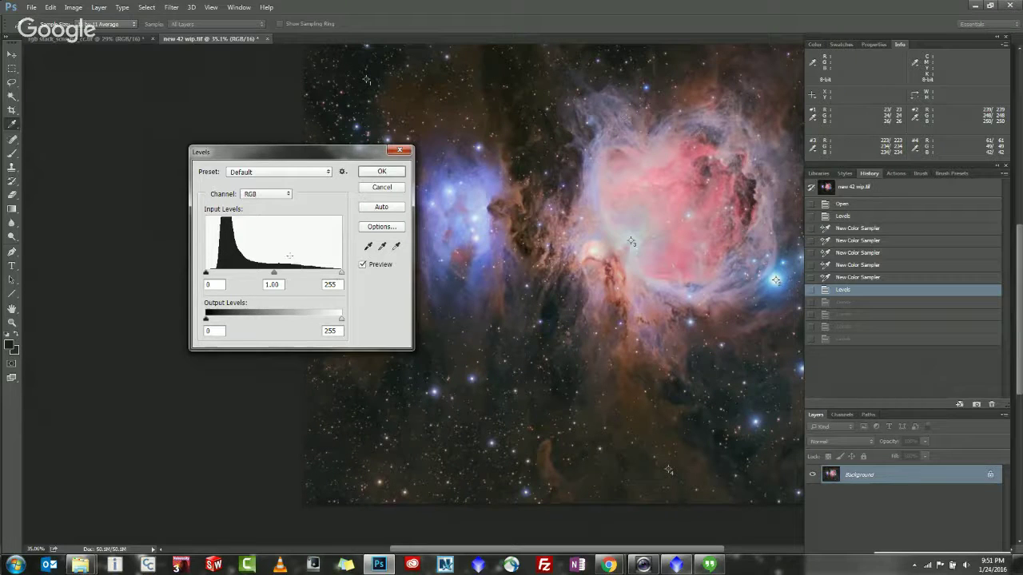
drag(331, 276, 302, 272)
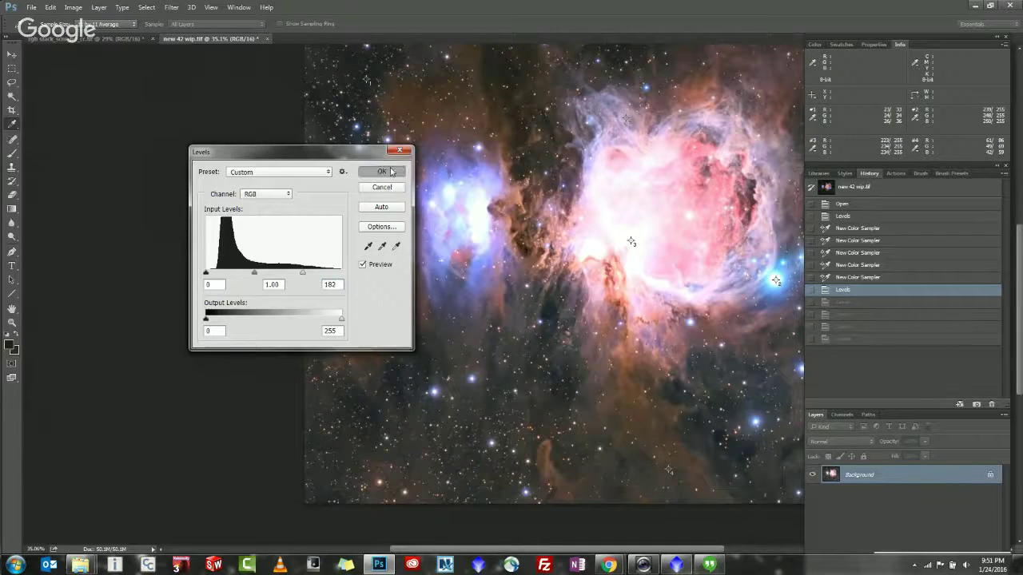
click(382, 172)
Inspect the highlight-clipped histogram in Levels without changes and revert the white point adjustment.
key(ctrl+l)
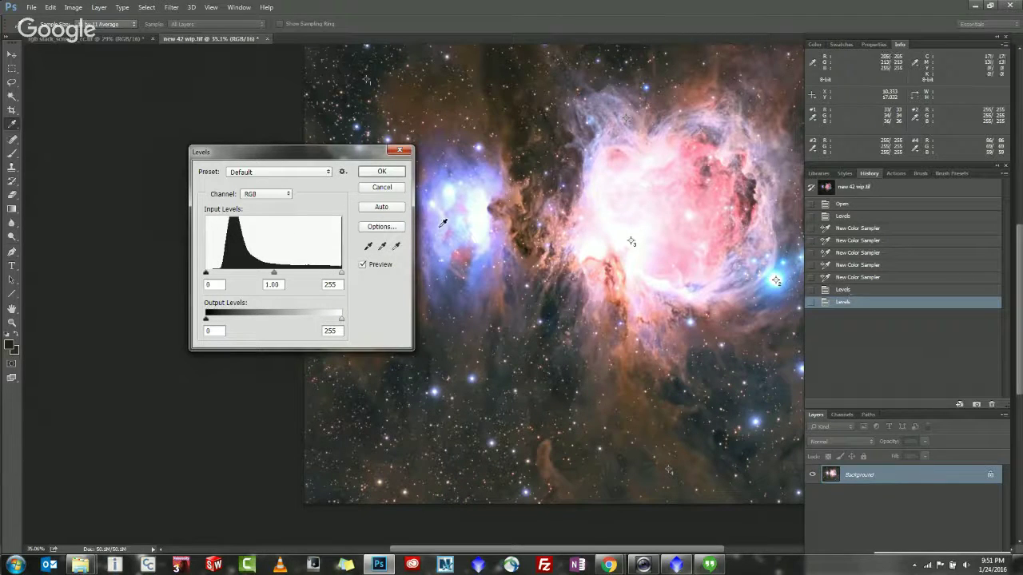
key(Escape)
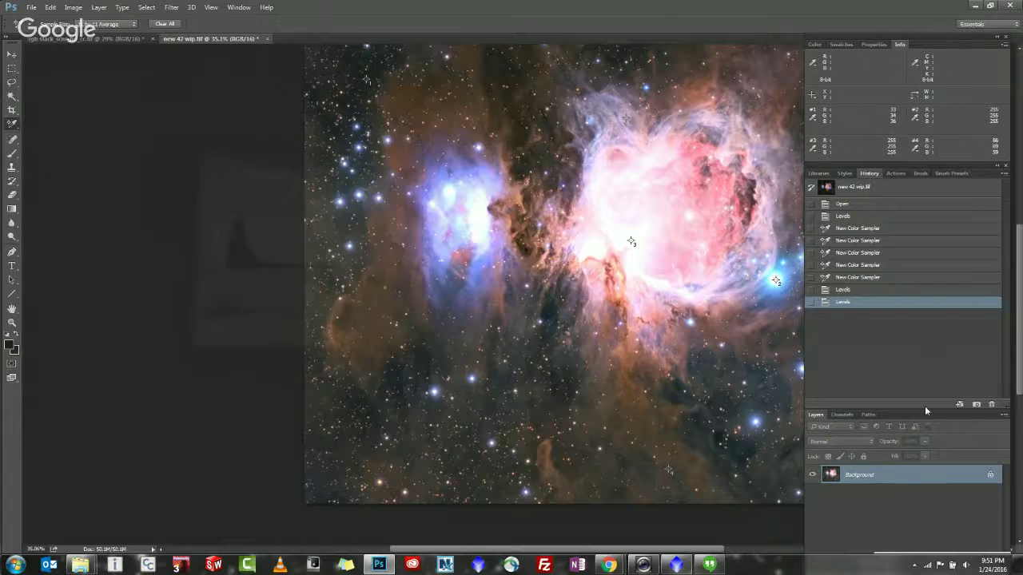
click(842, 290)
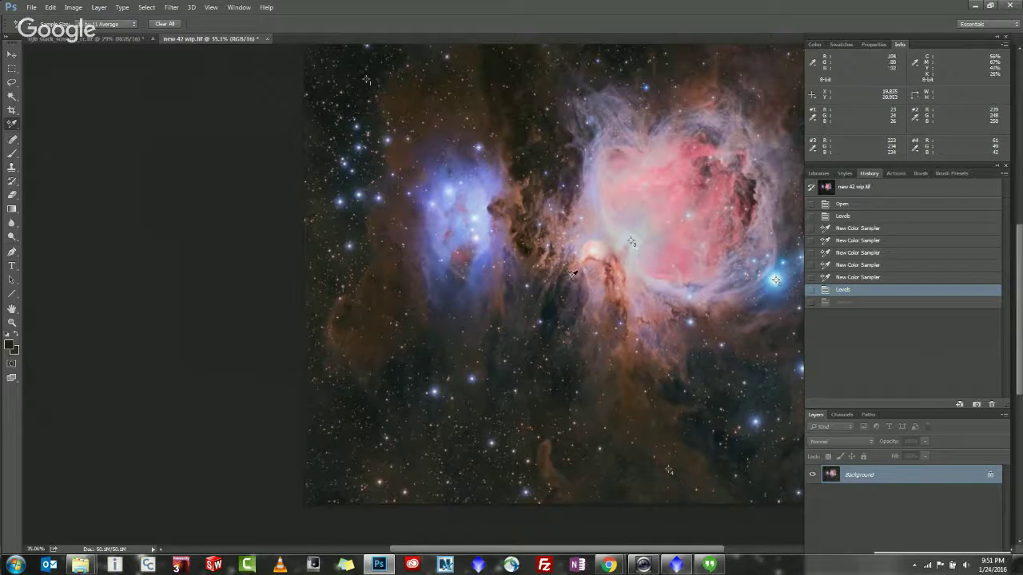
Activate the Lasso tool and look through the available view and display options without changing any.
click(12, 83)
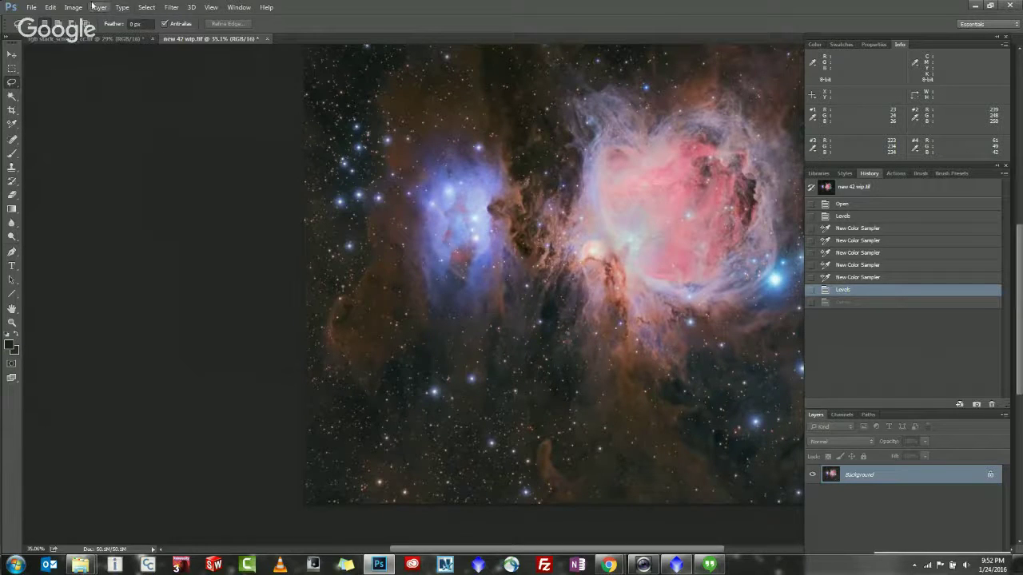
click(212, 7)
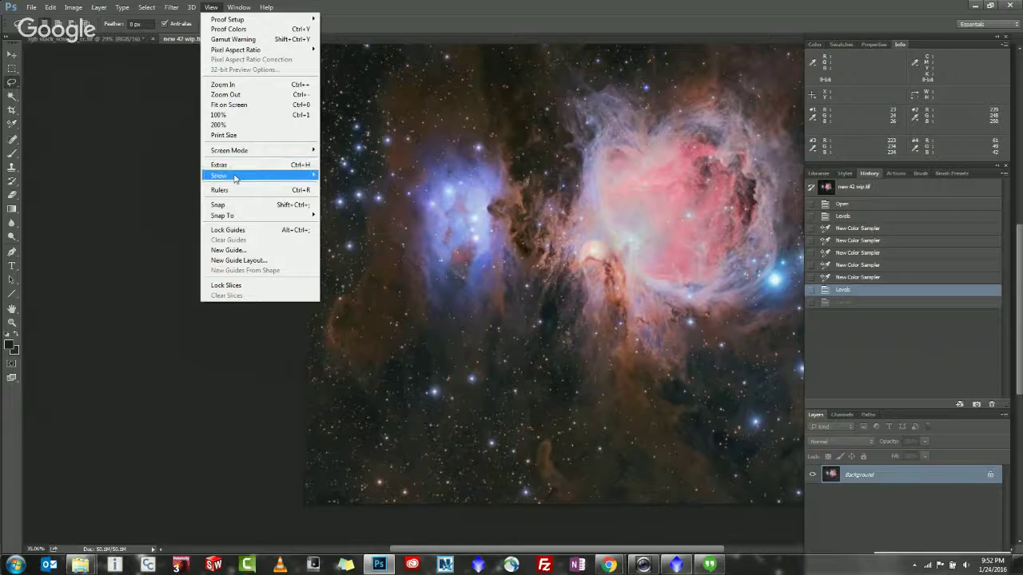
mouse_move(235, 178)
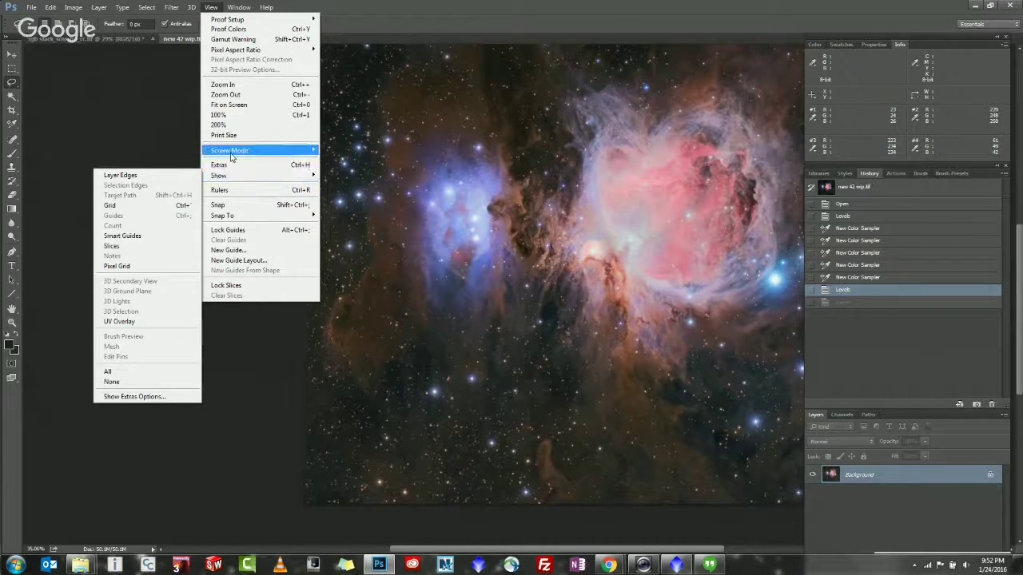
mouse_move(226, 157)
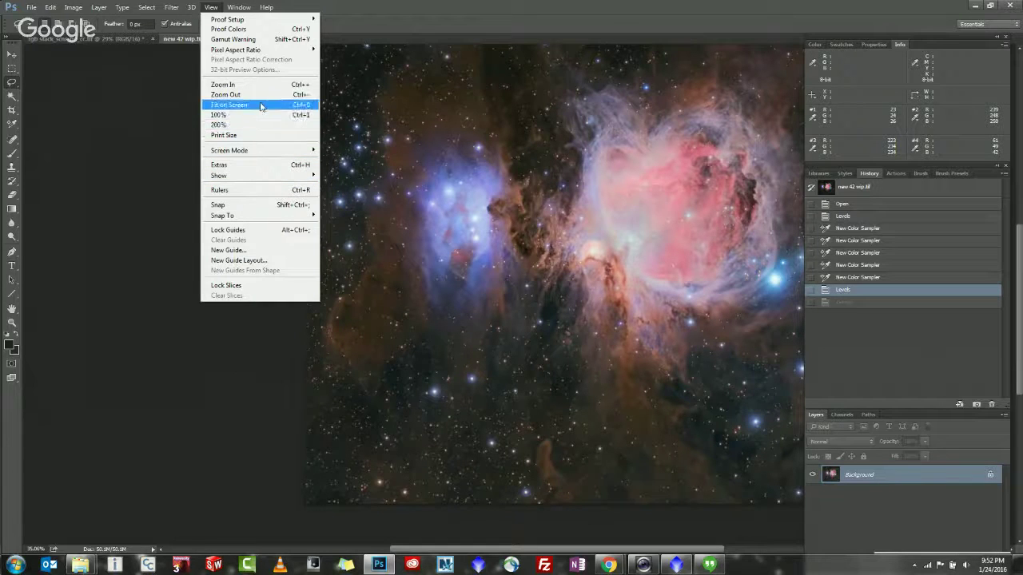
mouse_move(253, 53)
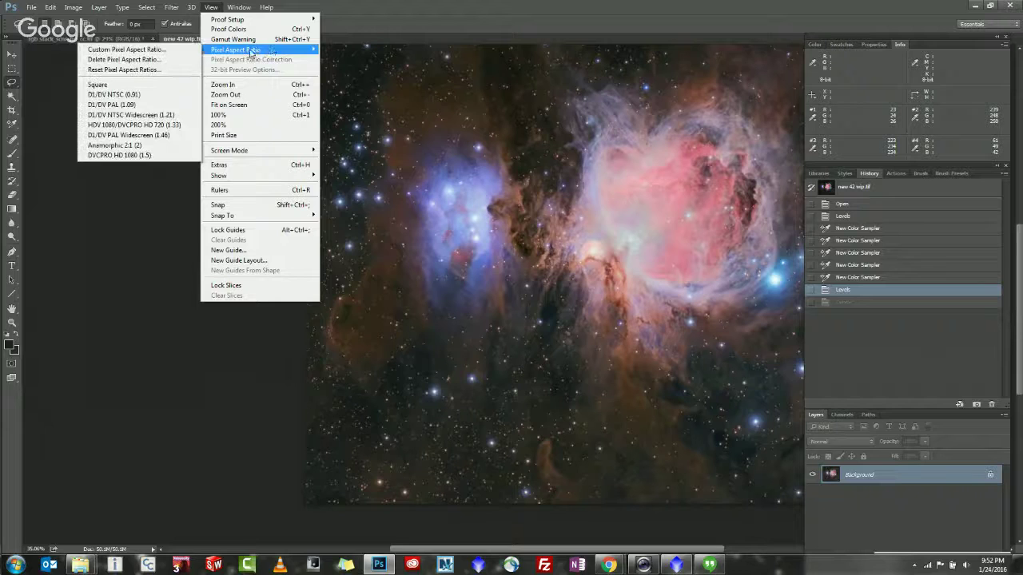
mouse_move(307, 20)
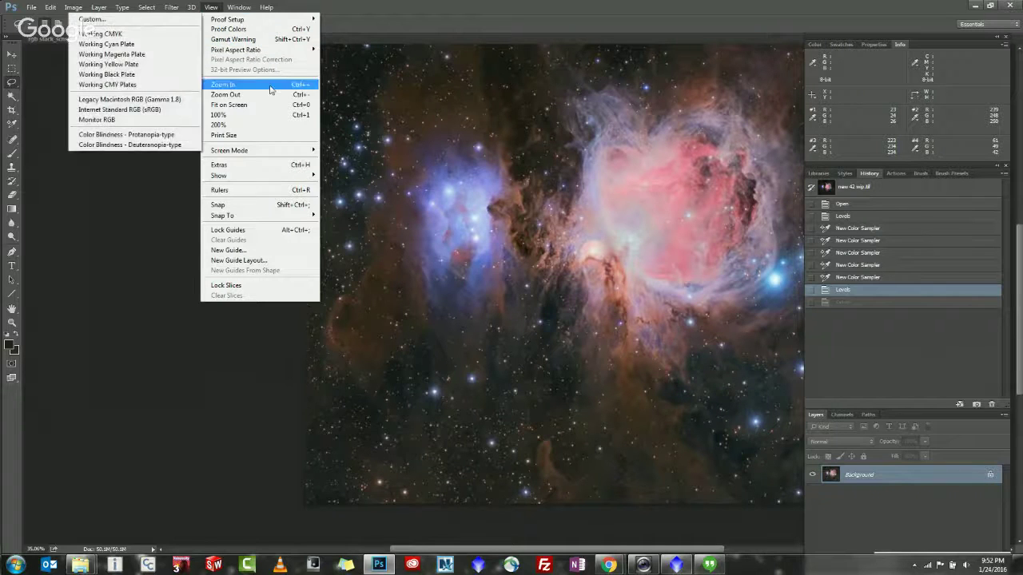
click(139, 268)
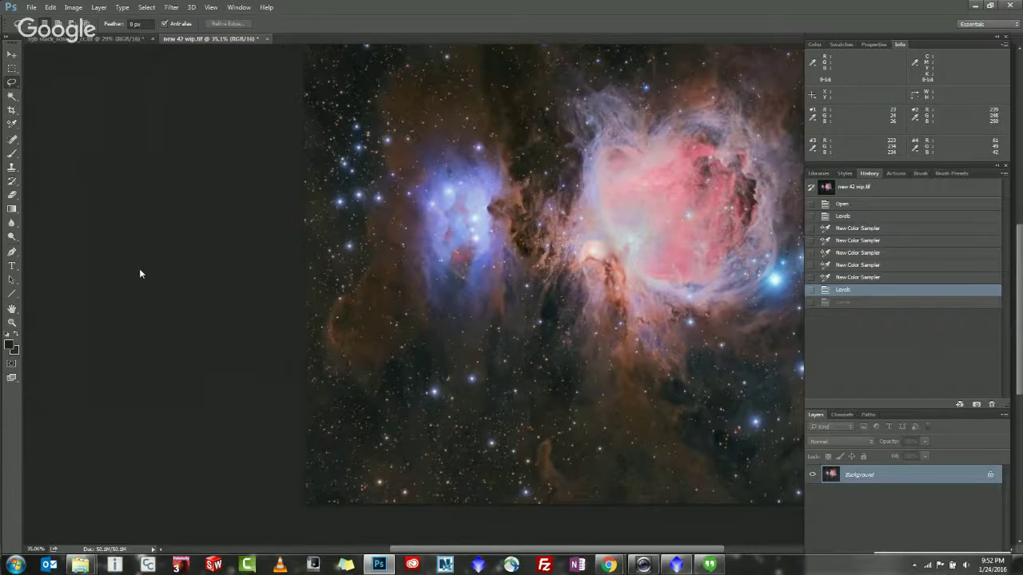
key(ctrl+l)
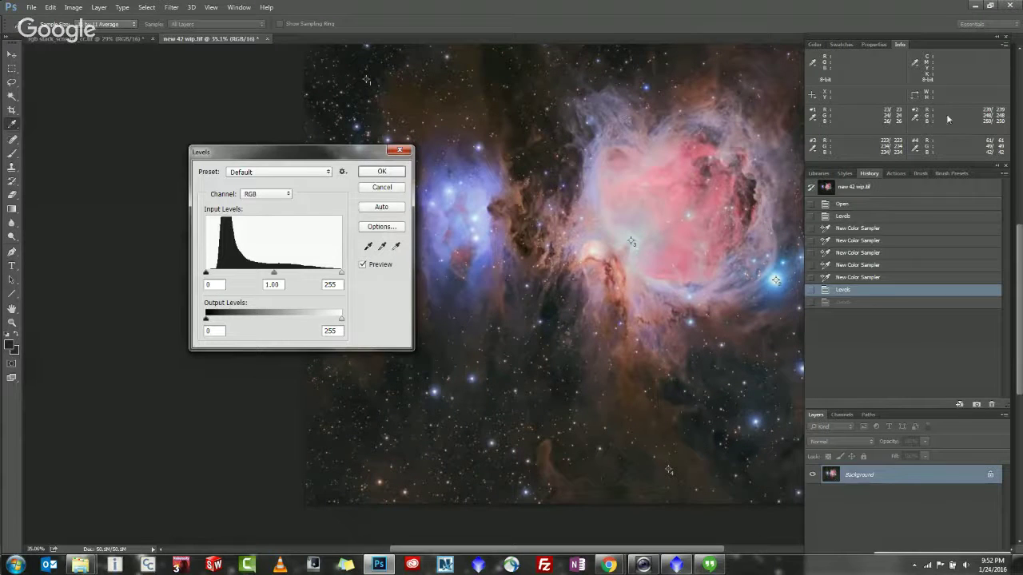
click(1003, 46)
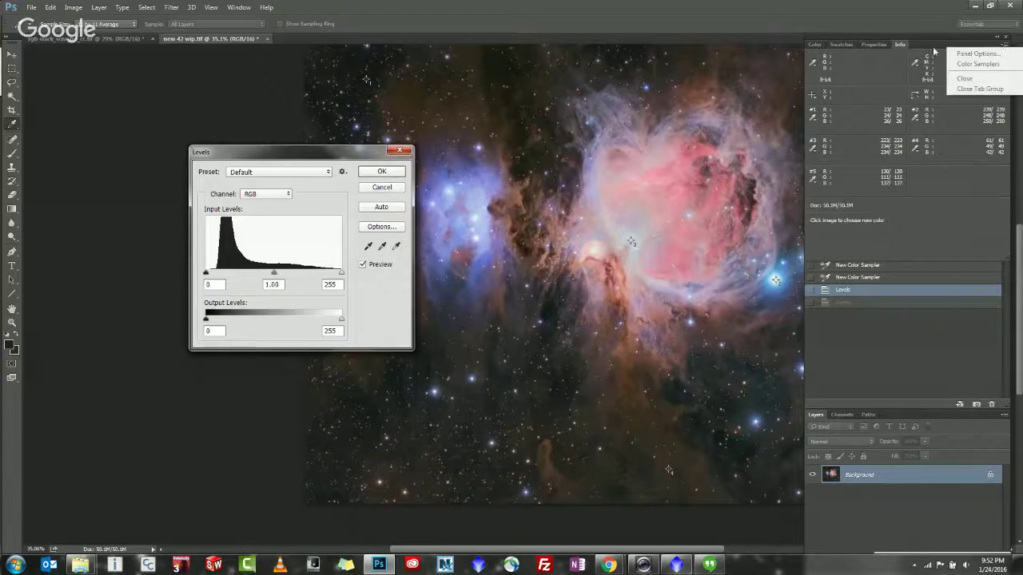
click(878, 45)
click(878, 45)
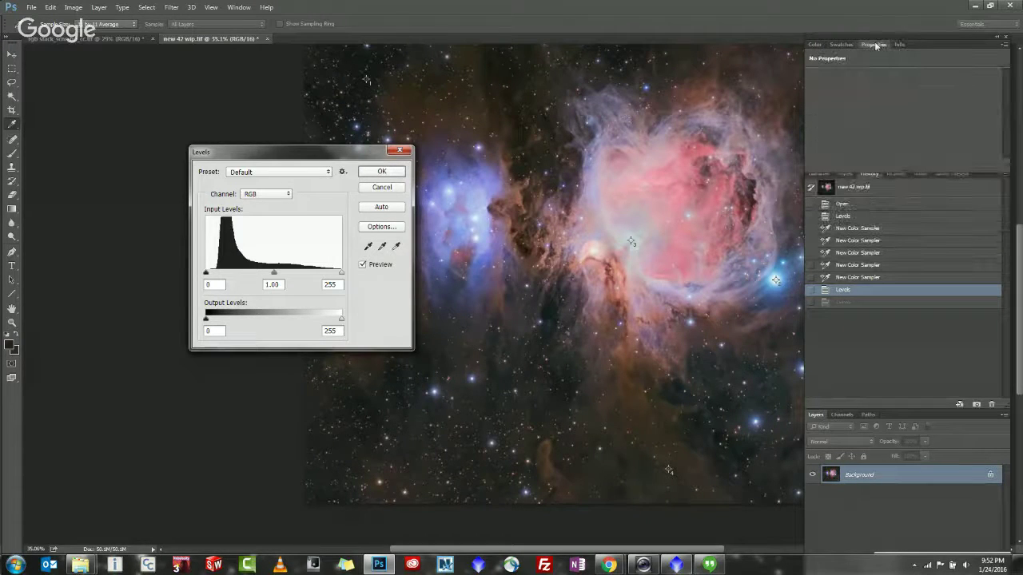
click(841, 45)
click(816, 45)
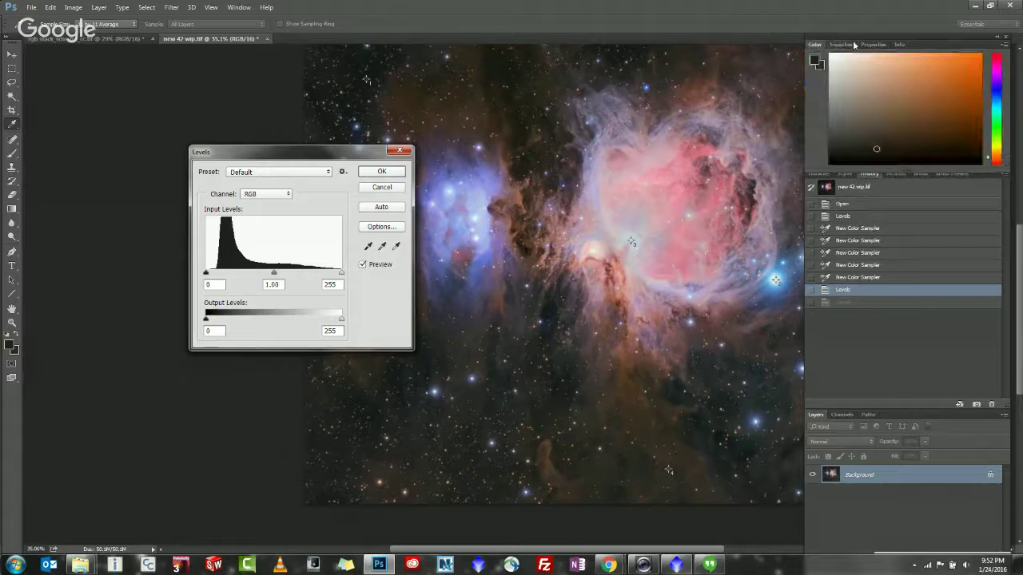
click(899, 45)
click(398, 150)
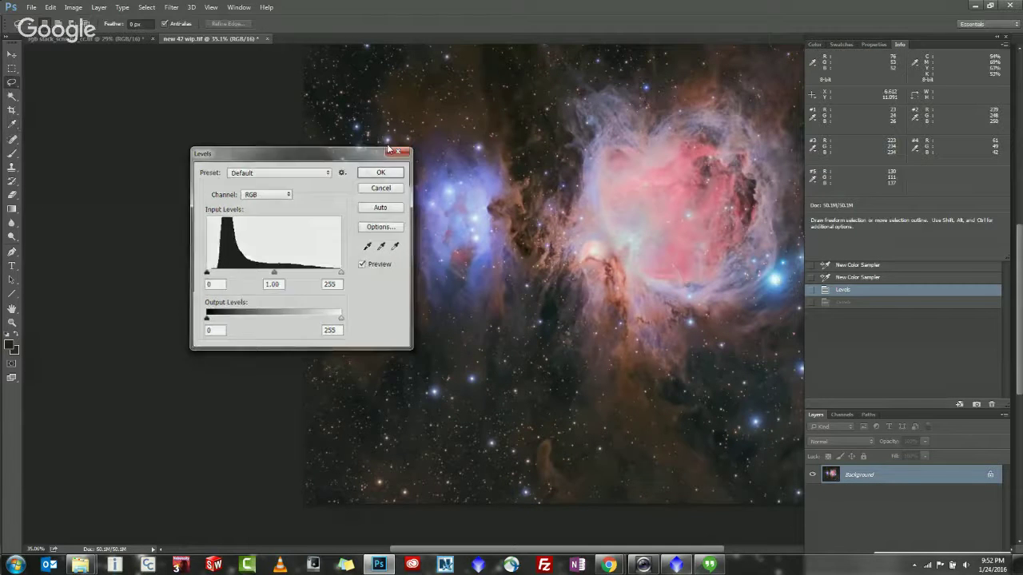
Show the image's color histogram, examine it alongside the nebula at different magnifications, and close it again.
click(238, 7)
click(247, 170)
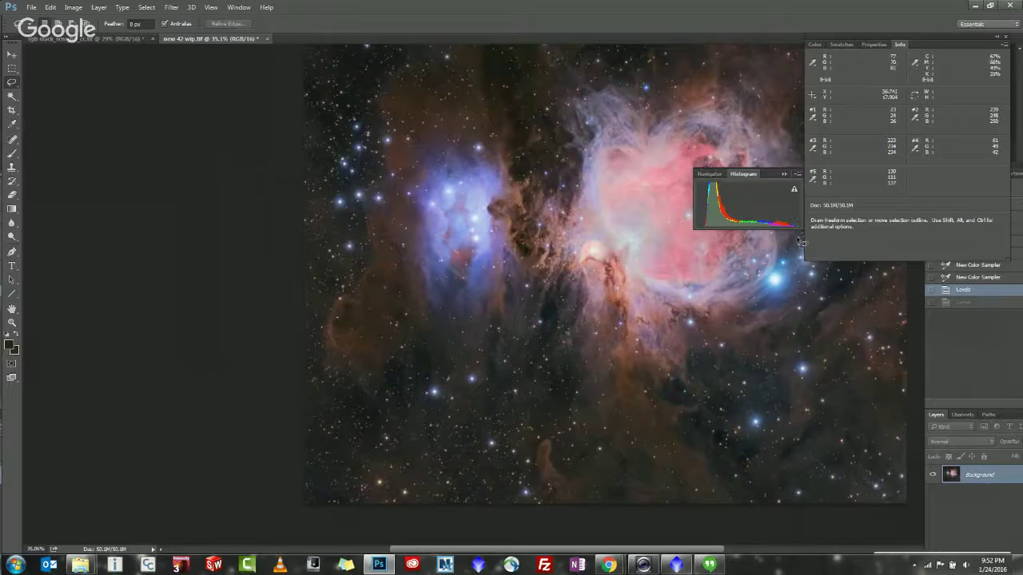
mouse_move(773, 175)
mouse_down()
mouse_move(729, 148)
mouse_move(751, 183)
mouse_move(775, 174)
mouse_up()
scroll(585, 211, down, 2)
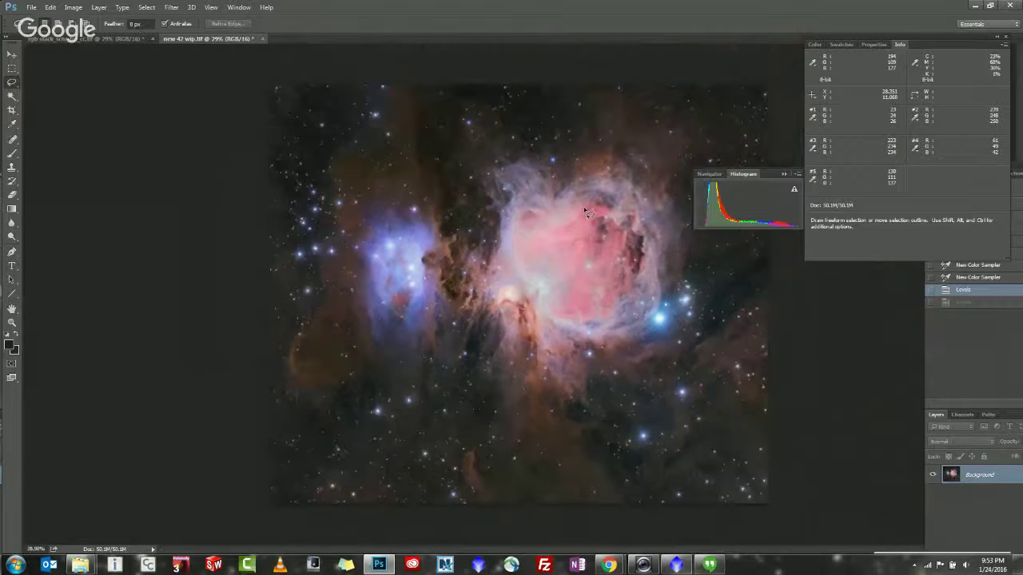
scroll(519, 296, up, 2)
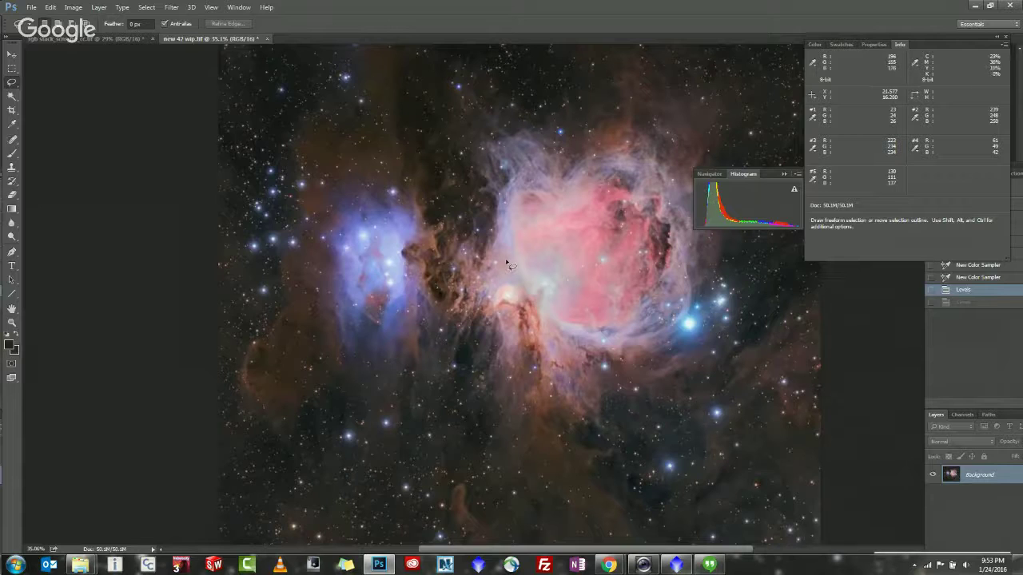
scroll(511, 264, down, 1)
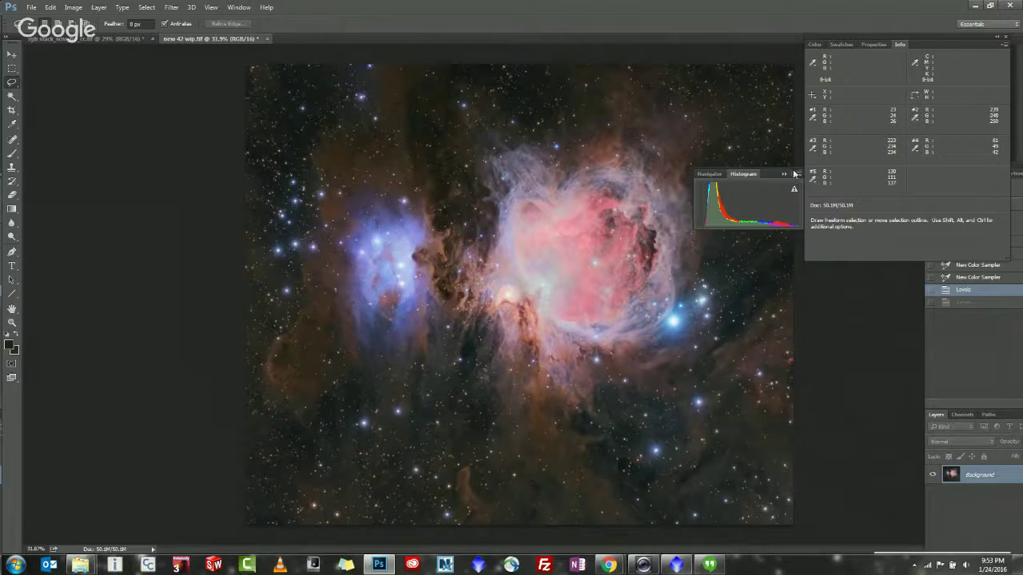
drag(769, 178, 872, 278)
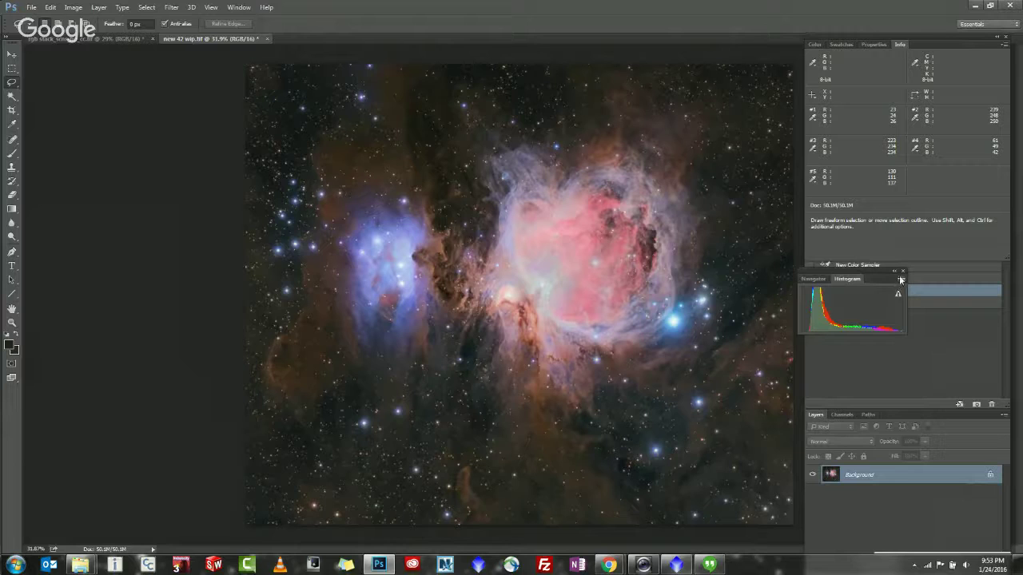
click(894, 271)
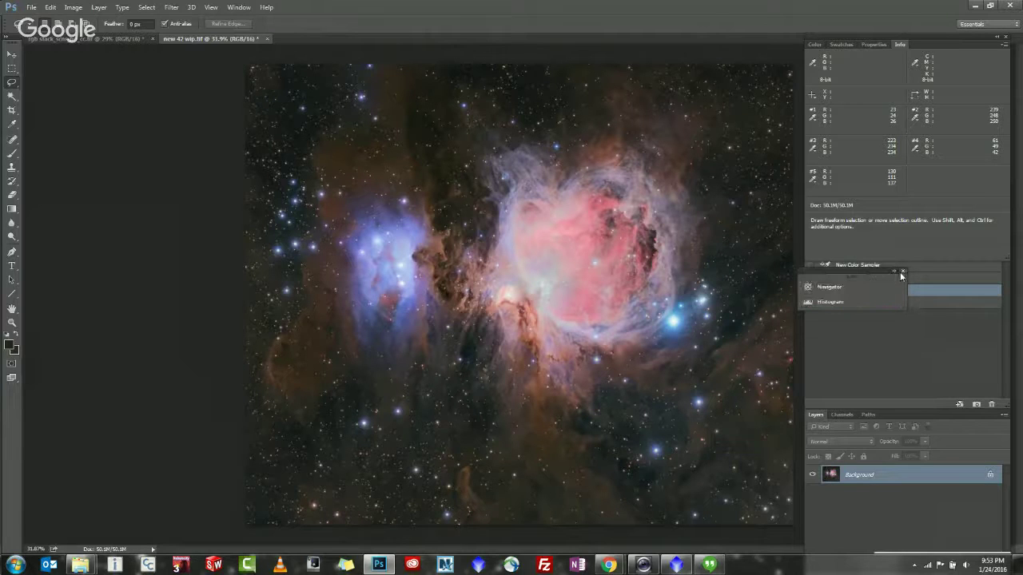
click(901, 271)
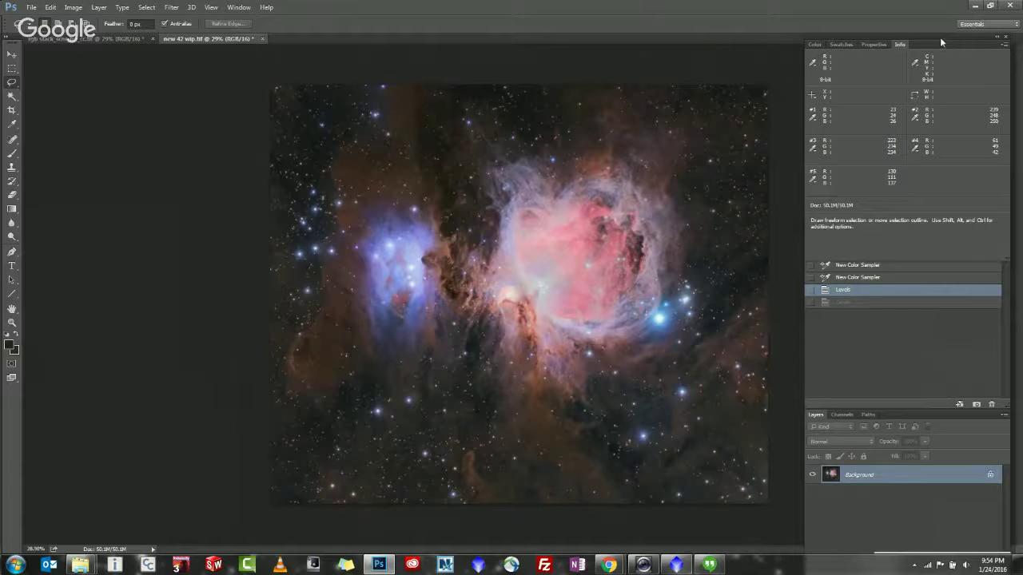
Create a new document from the current Levels history state and rearrange the workspace so the shortened History panel sits below Layers.
drag(940, 36, 937, 22)
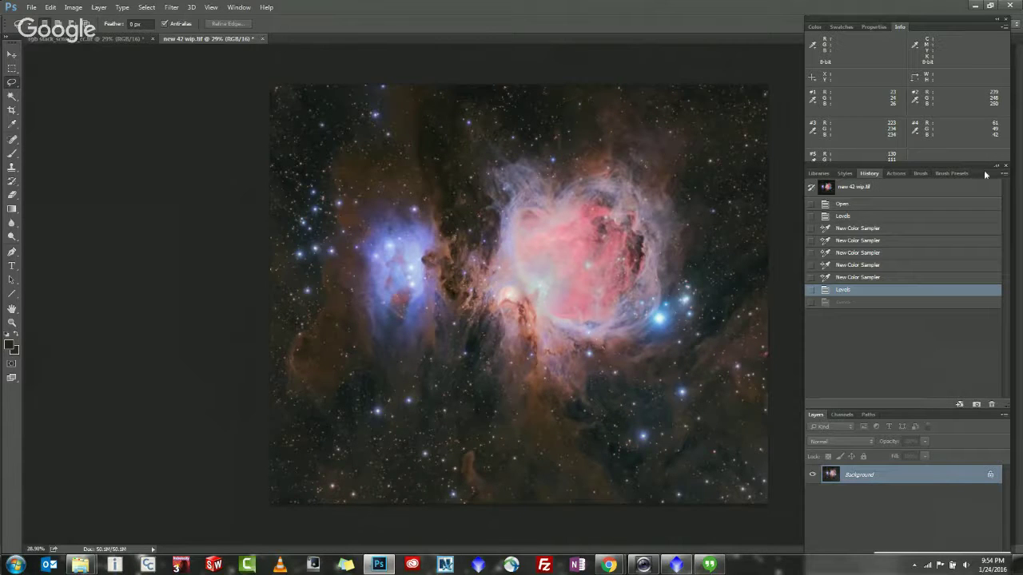
drag(984, 171, 986, 163)
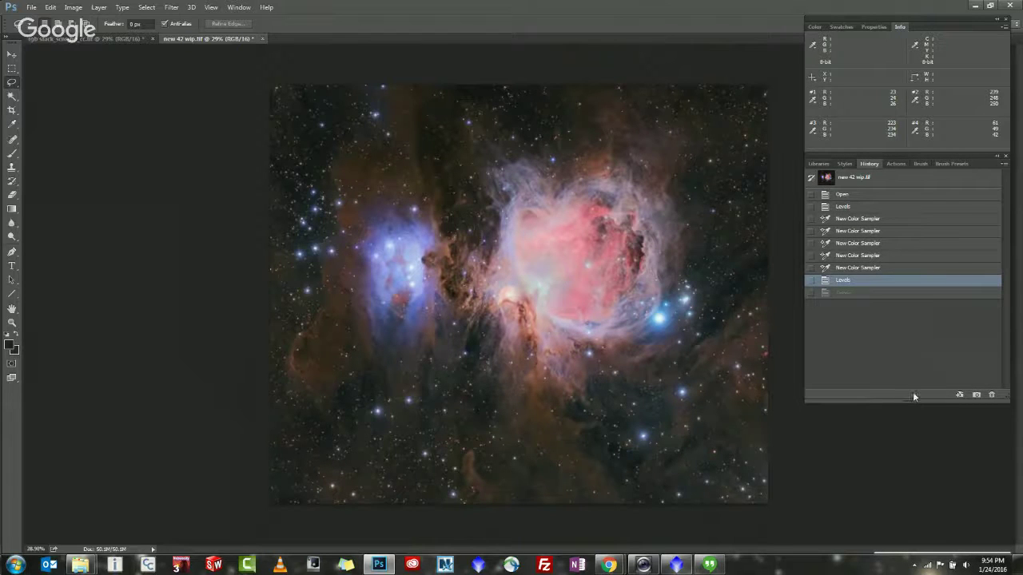
click(959, 394)
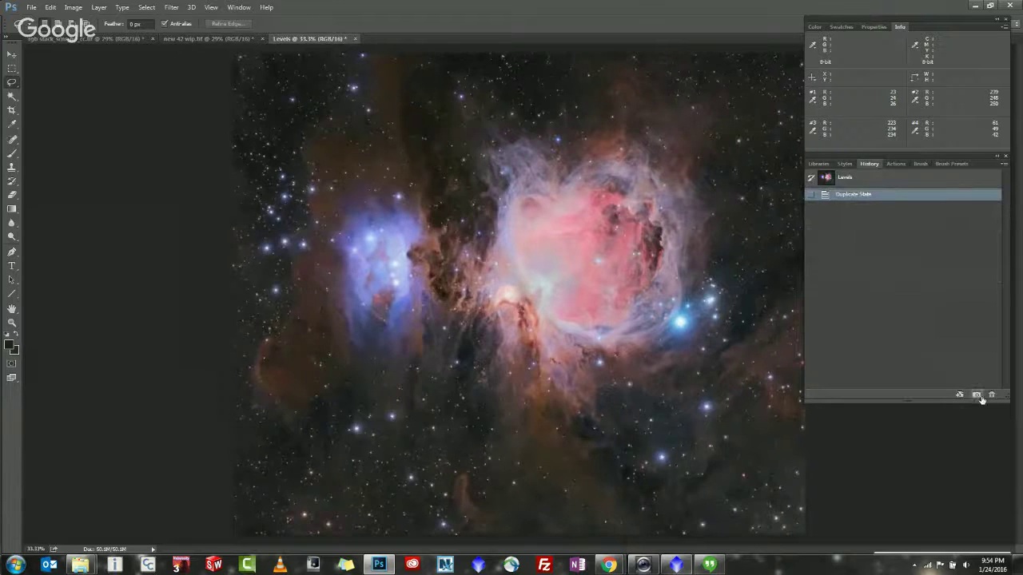
drag(909, 401, 898, 287)
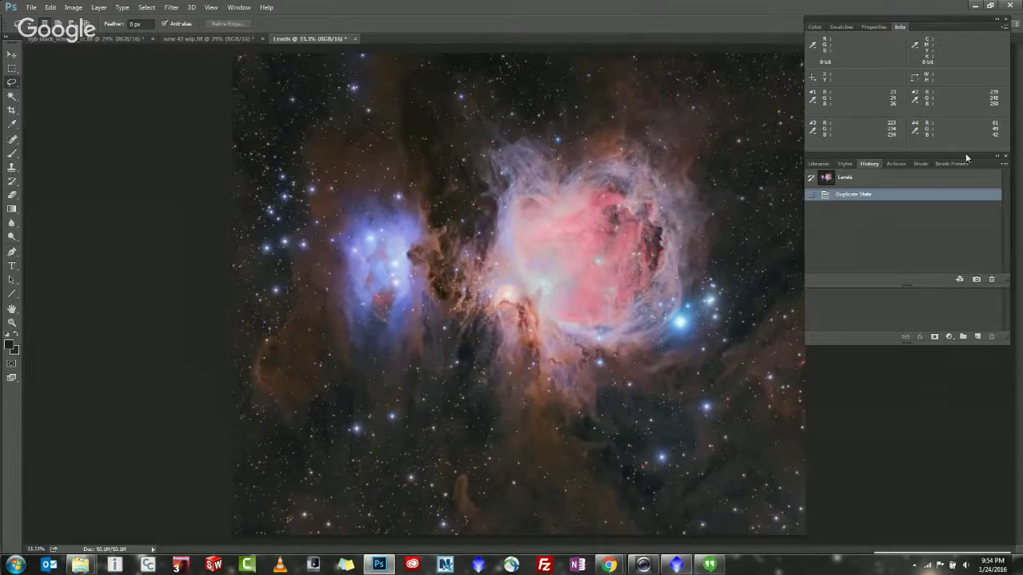
drag(980, 161, 984, 353)
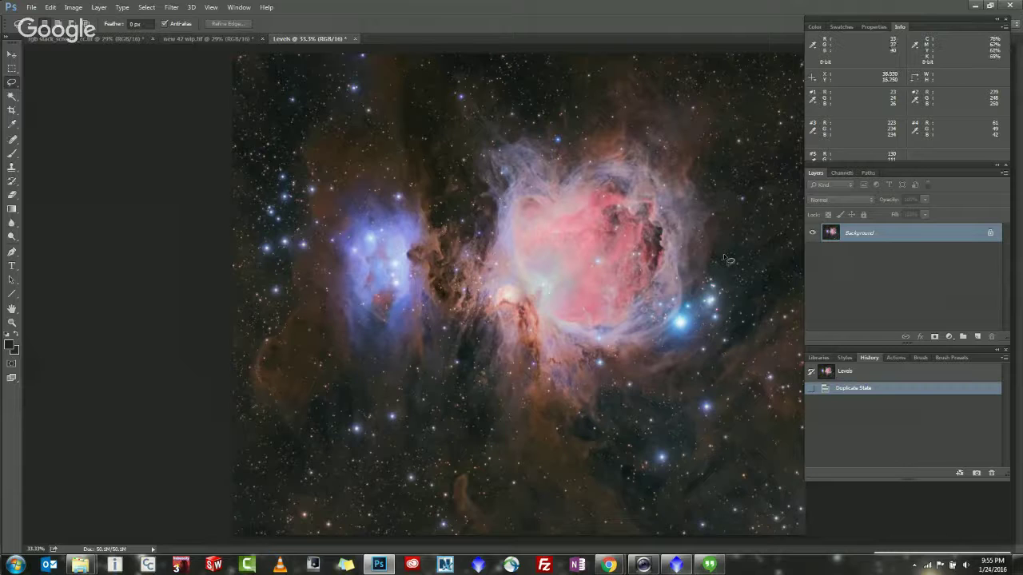
Brighten the duplicate's midtones with Levels and apply a second Levels adjustment with a black point of 50.
key(ctrl+l)
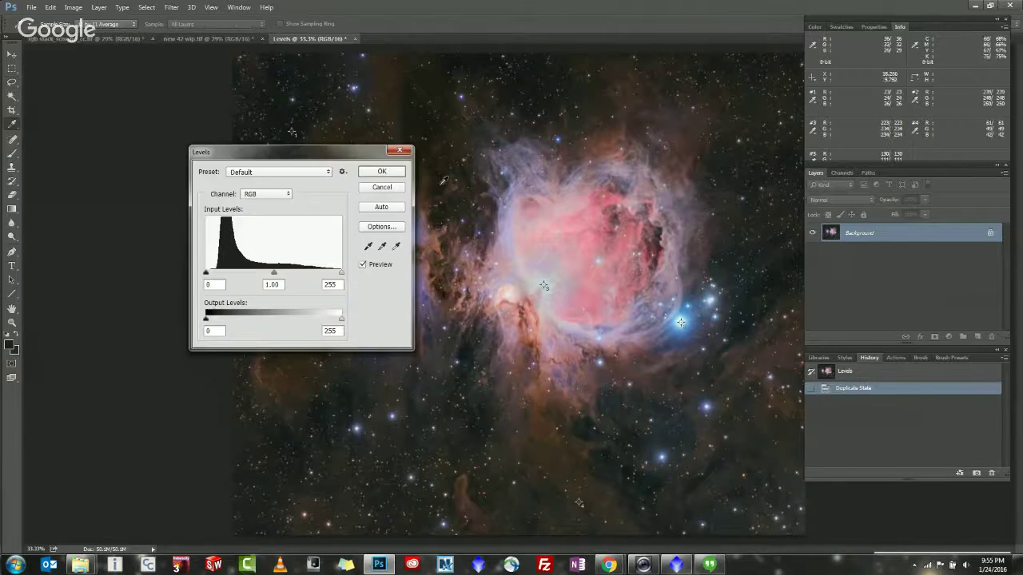
drag(274, 273, 253, 273)
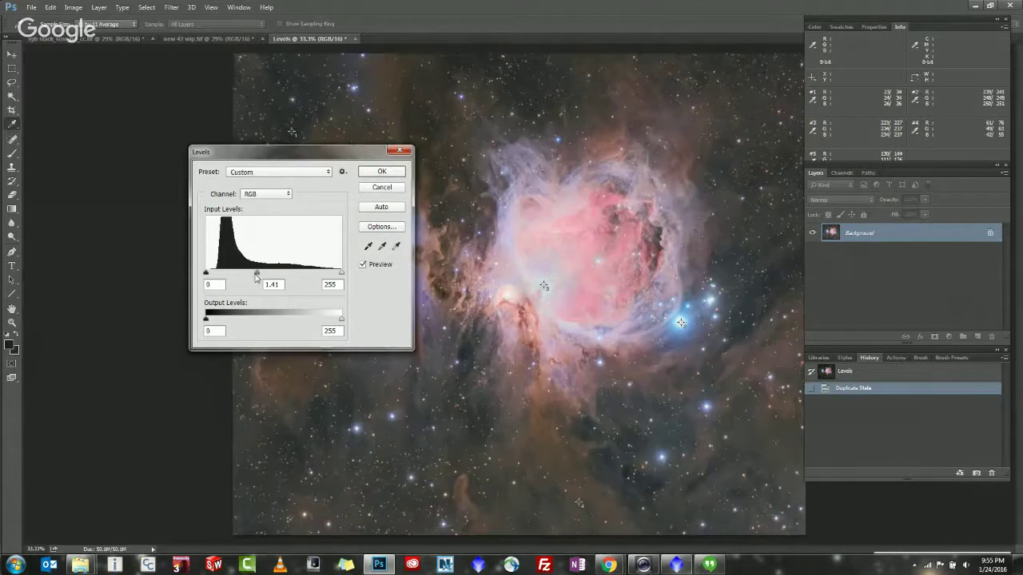
click(390, 181)
key(ctrl+l)
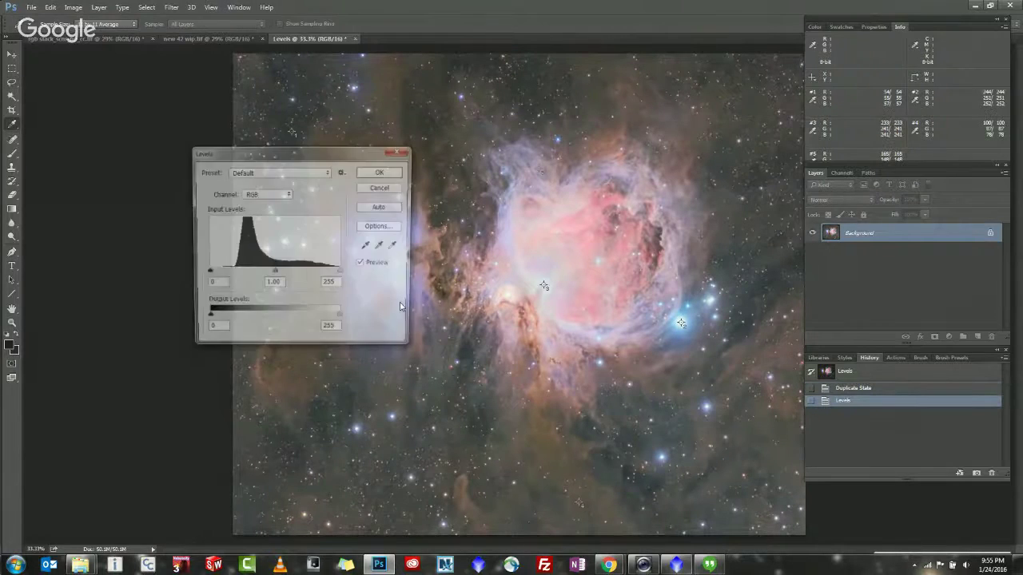
drag(206, 272, 233, 272)
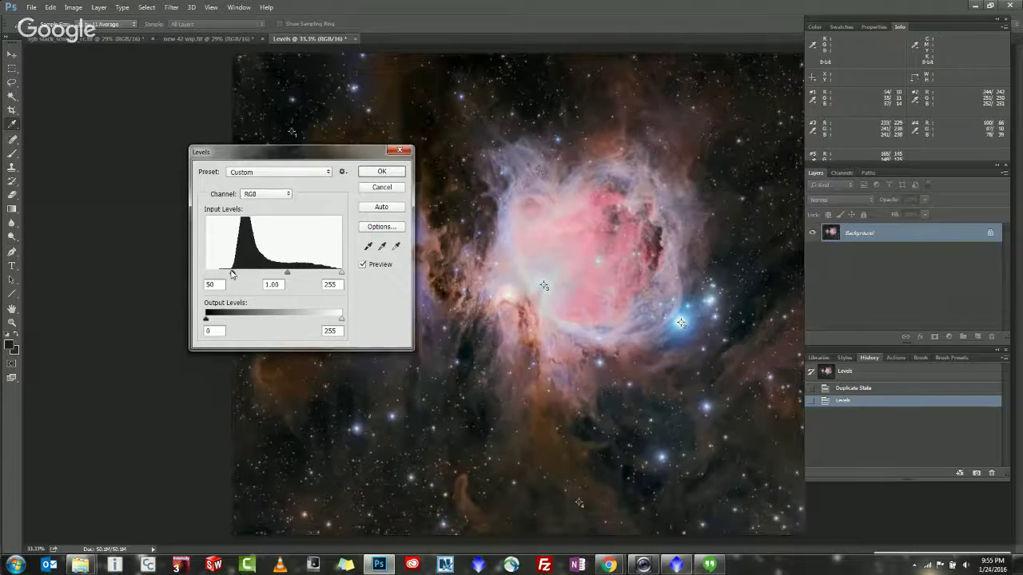
click(386, 174)
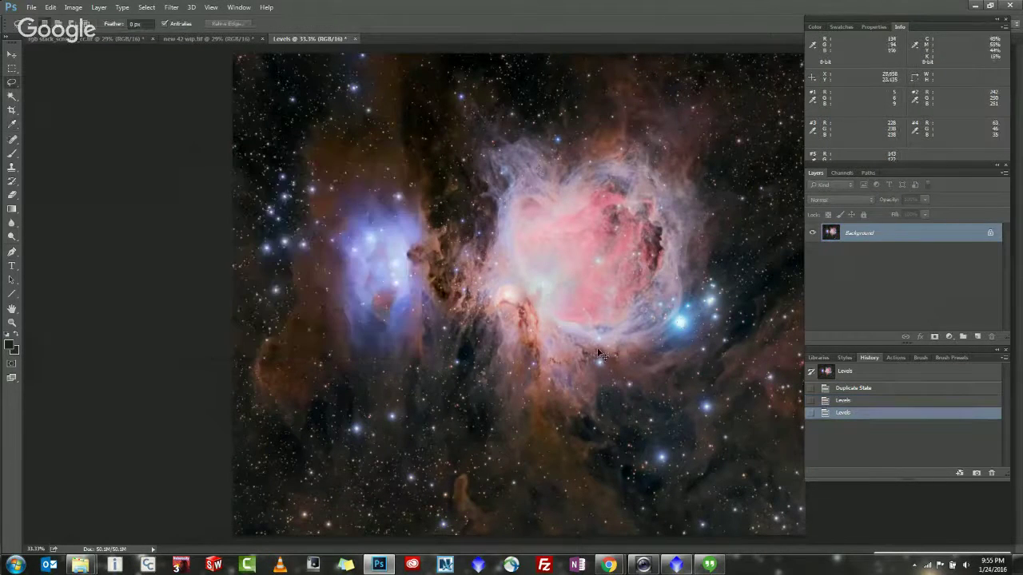
Strongly brighten the nebula by lifting the shadows with Curves, and apply a second Curves adjustment that lowers the midtones.
key(ctrl+m)
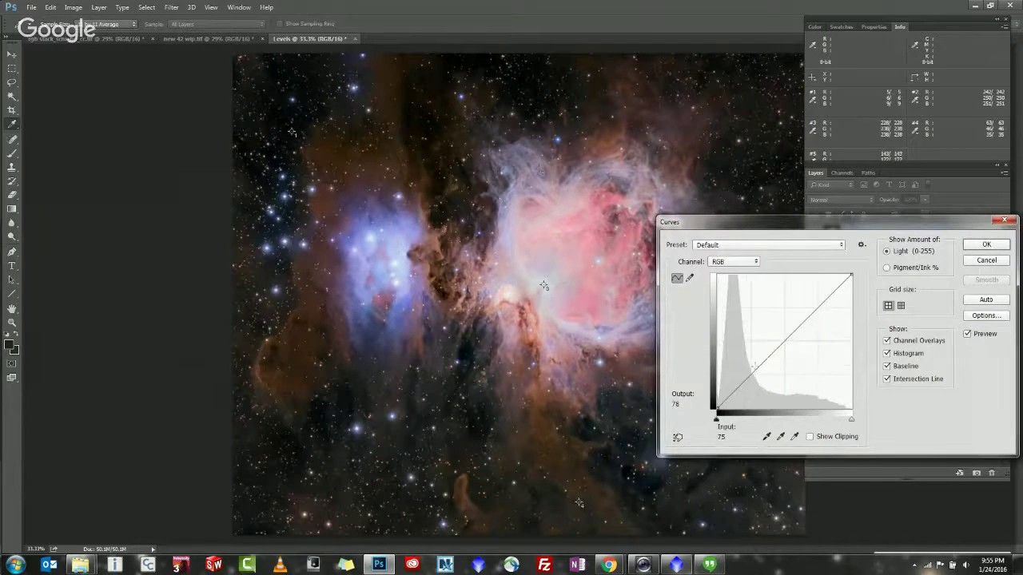
drag(745, 380, 744, 336)
click(982, 247)
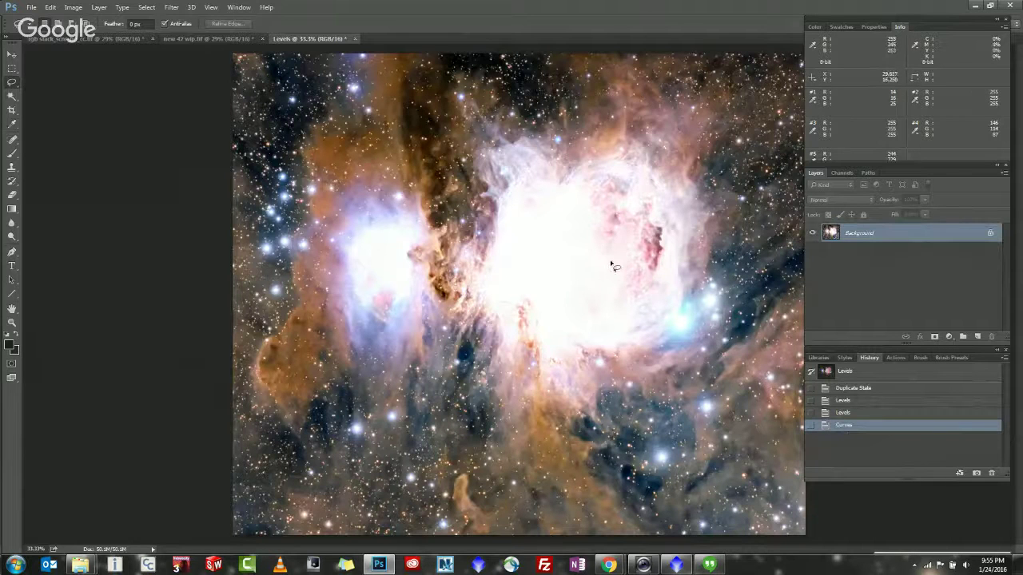
key(ctrl+m)
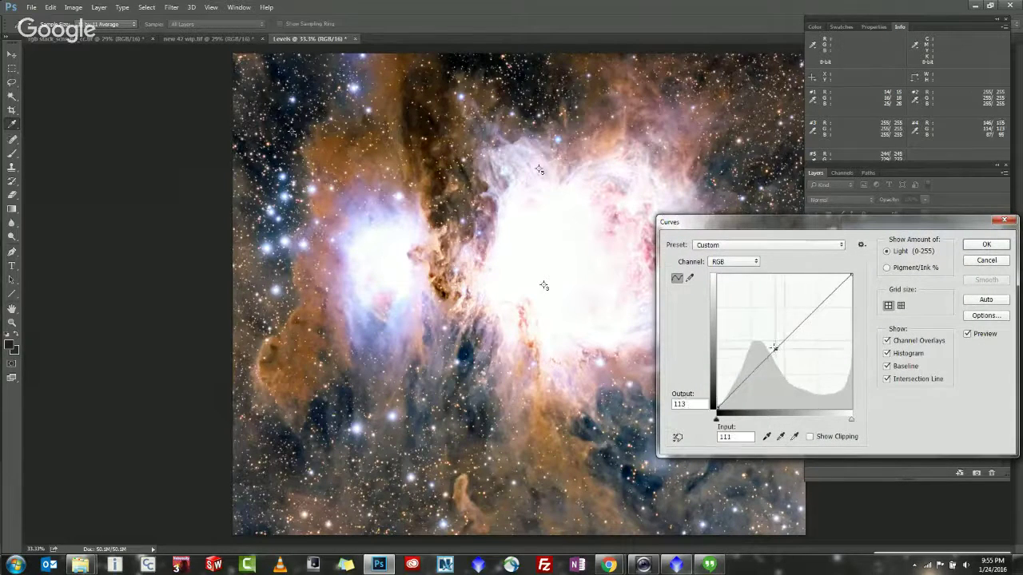
drag(774, 348, 788, 361)
click(984, 244)
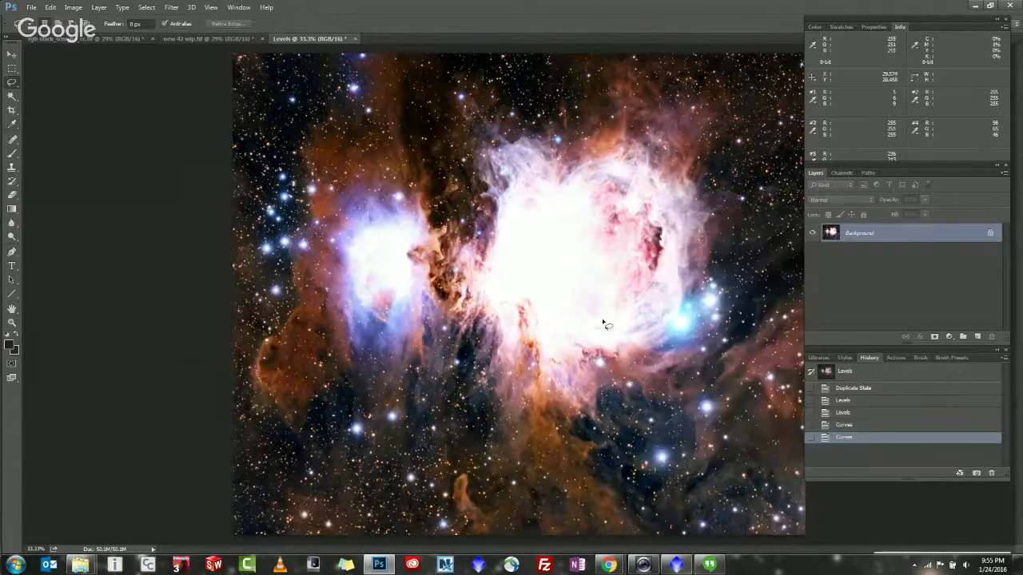
Brighten the image's lower midtones with a third Curves adjustment, mapping input 80 to output 126.
key(ctrl+m)
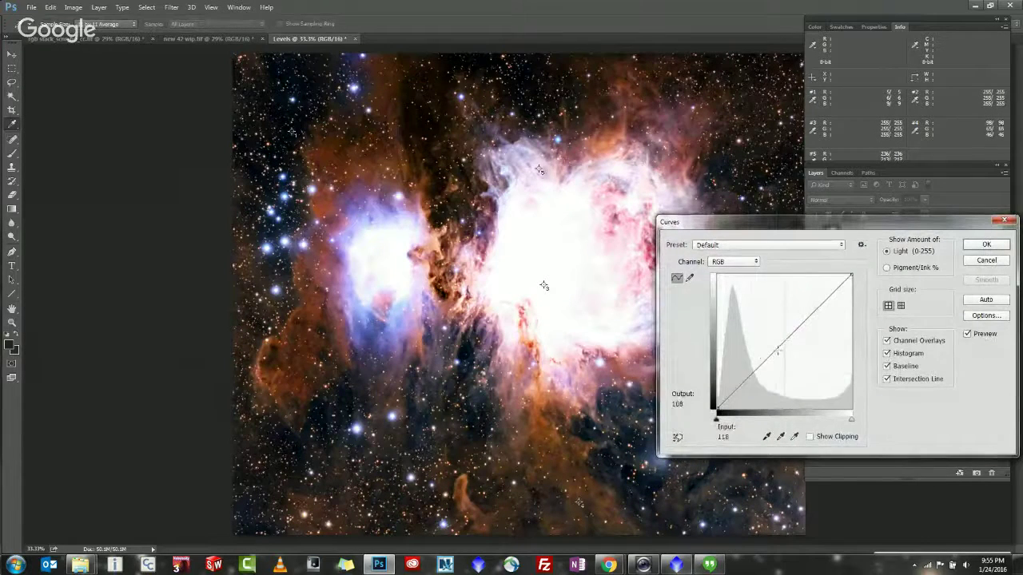
drag(759, 367, 759, 343)
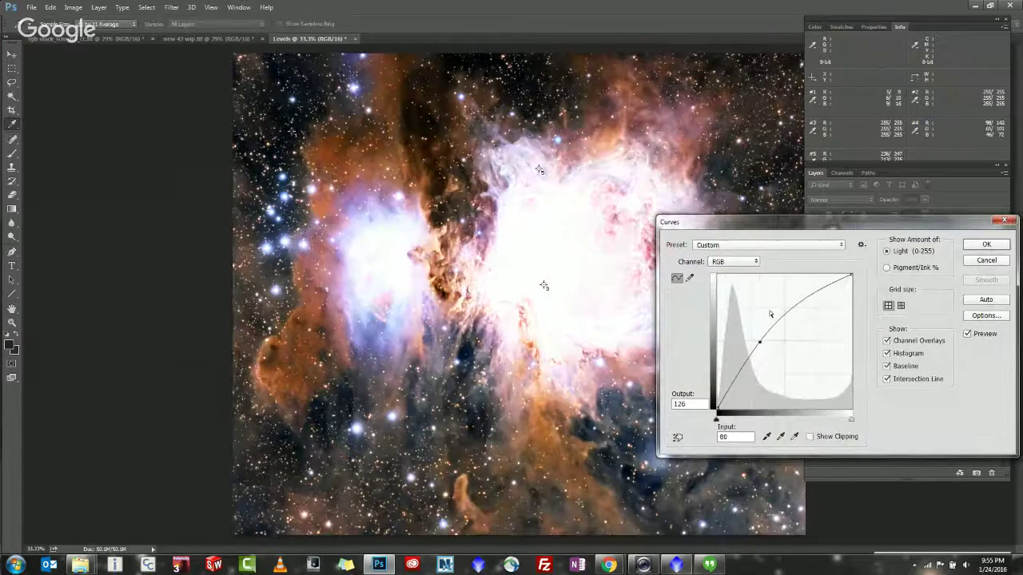
click(988, 245)
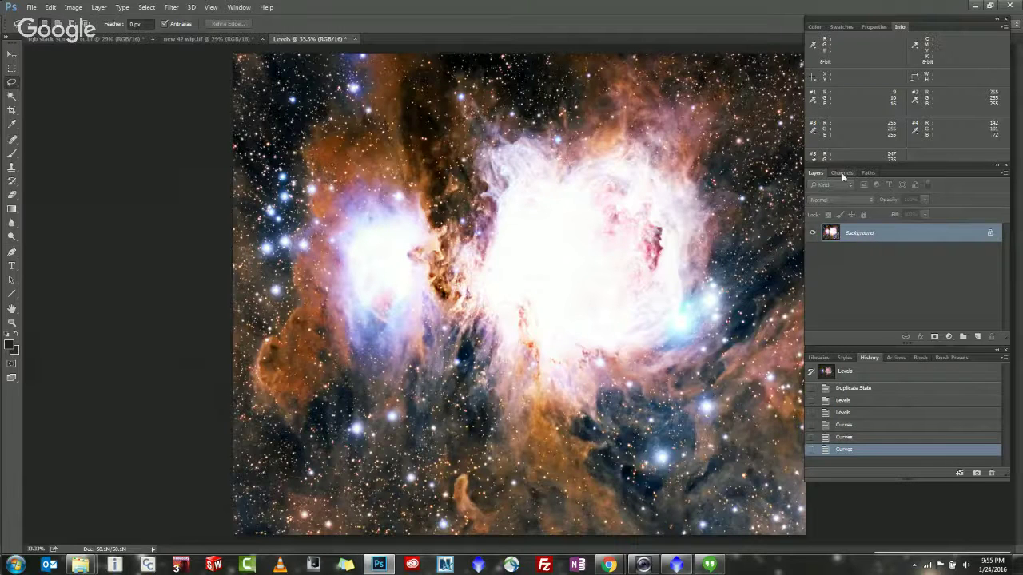
View the image's channels and paths, and compare the image before and after the last Curves adjustment in the history.
click(1003, 173)
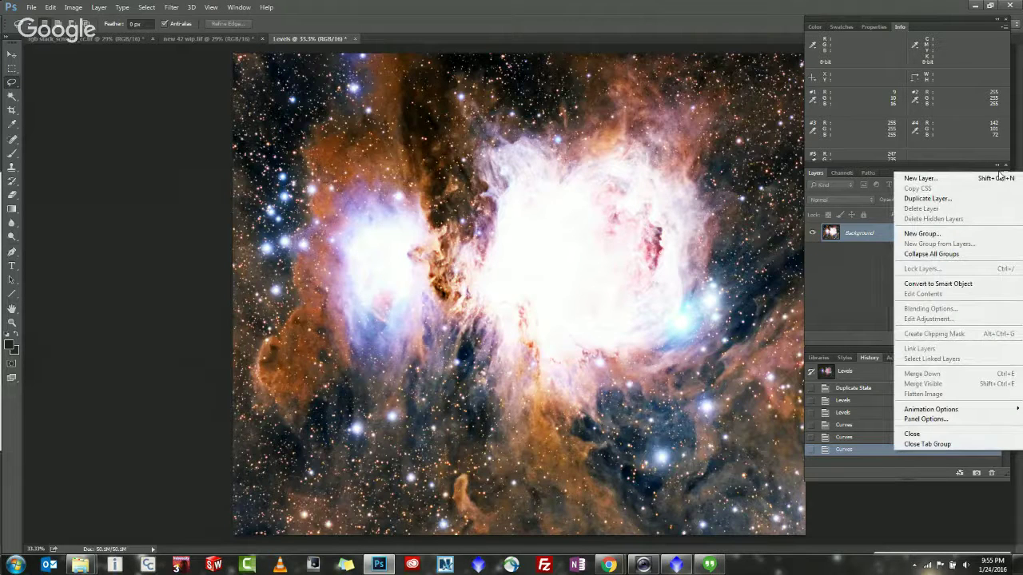
click(865, 270)
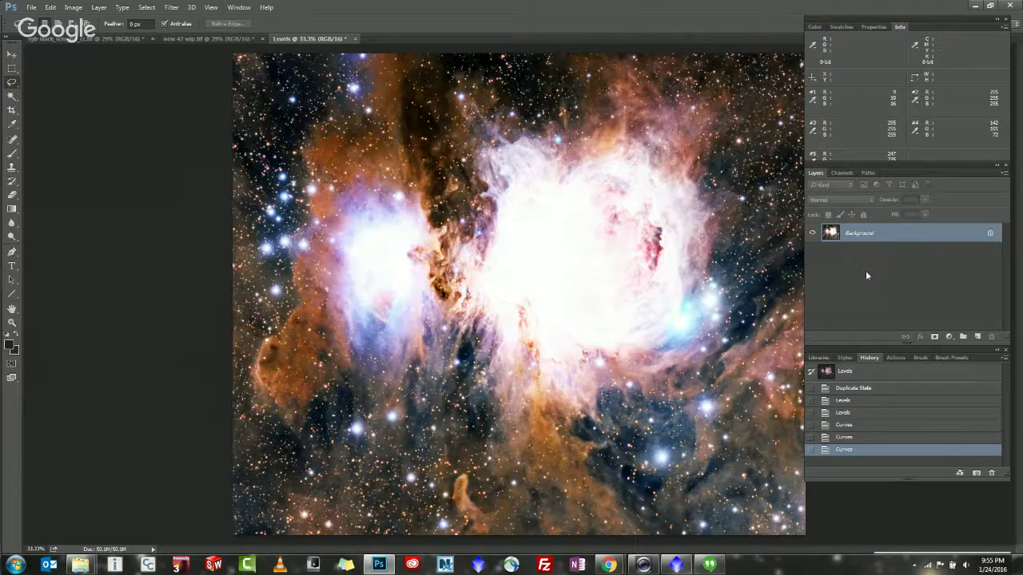
click(842, 172)
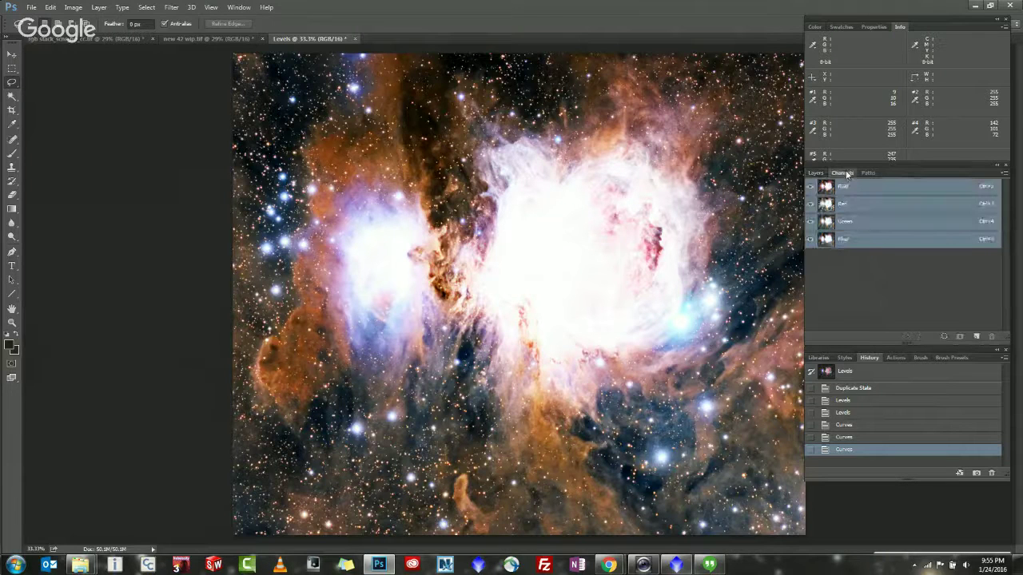
click(866, 173)
click(815, 172)
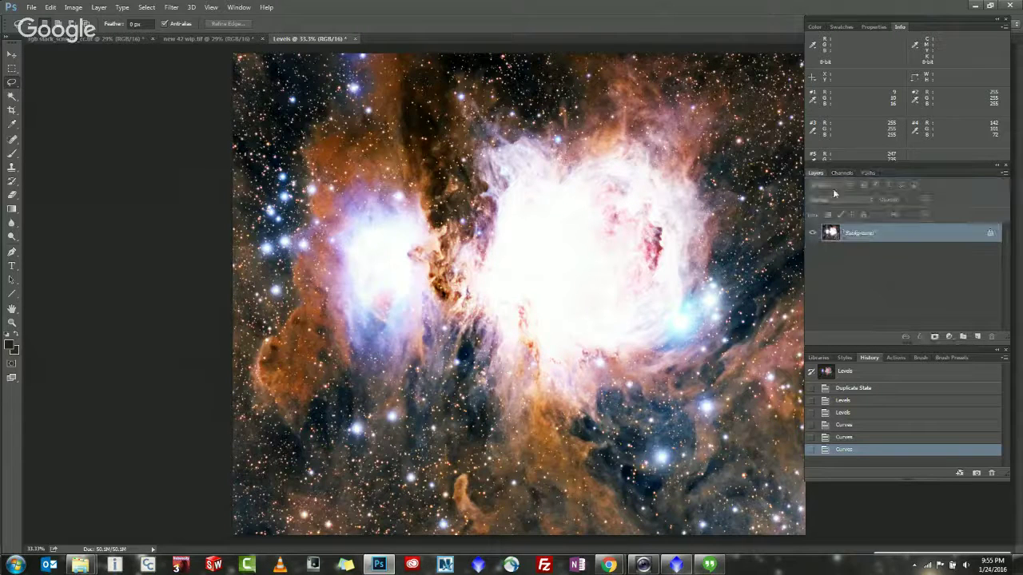
click(839, 439)
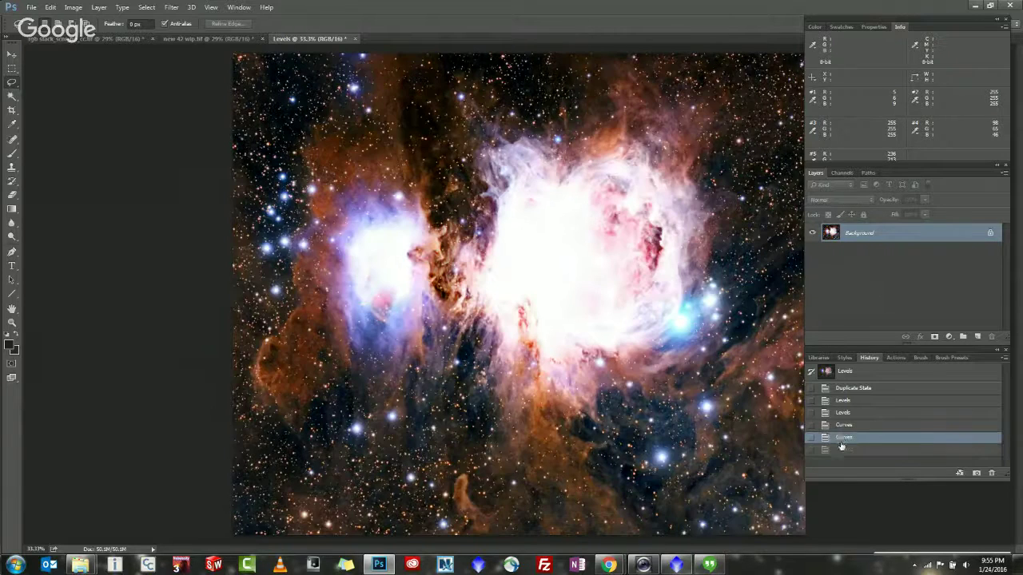
click(840, 452)
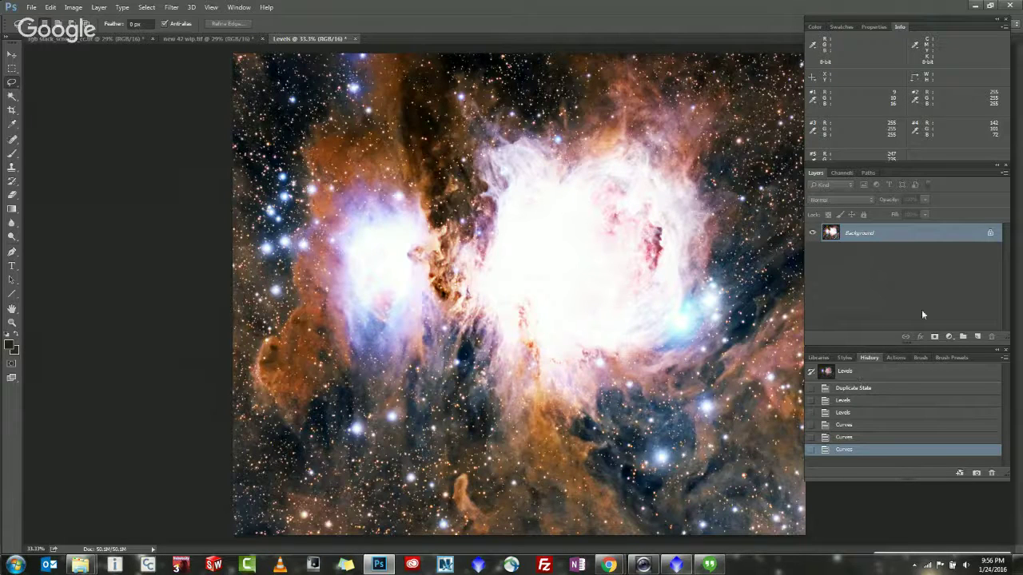
Revert the image to the Duplicate State entry in the history and duplicate the Background layer.
click(853, 388)
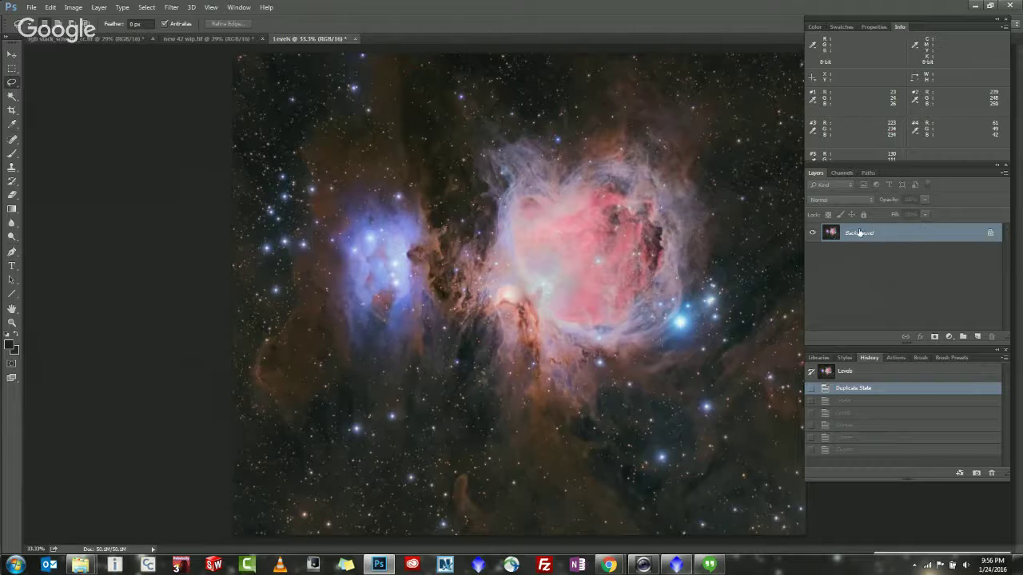
drag(859, 233, 976, 337)
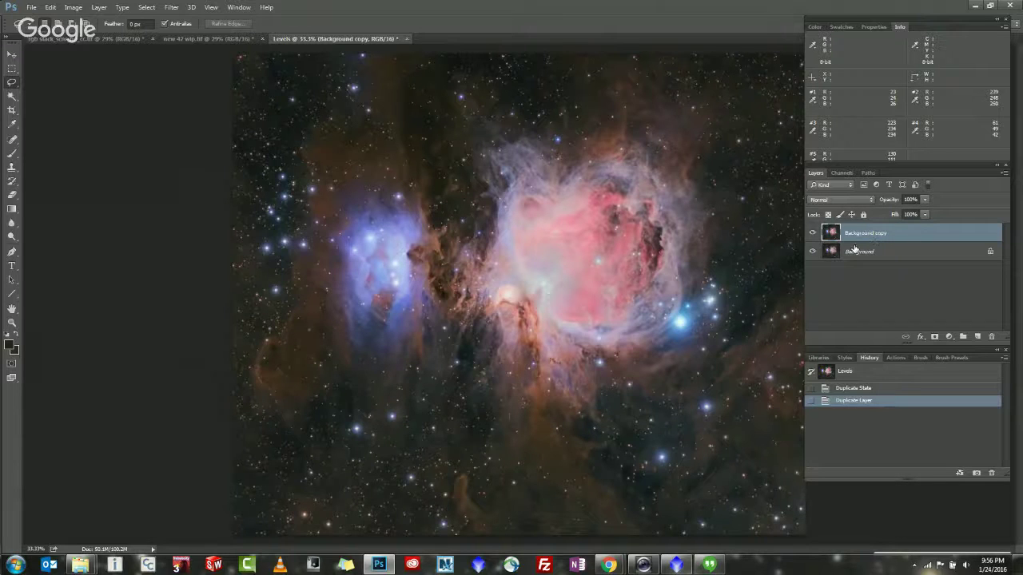
Strongly brighten the Background copy layer's shadows with Curves, mapping input 44 to output 145.
key(ctrl+m)
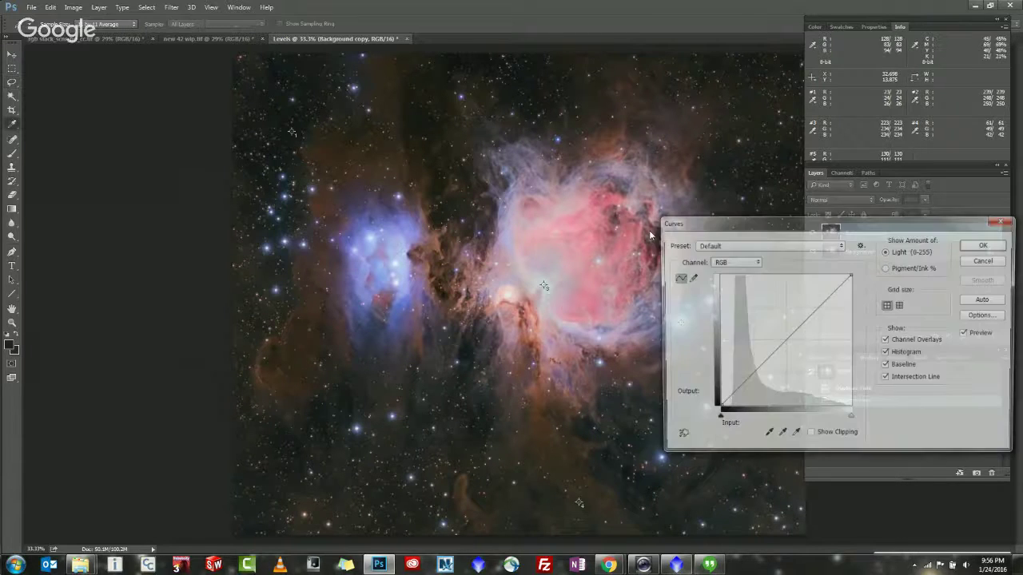
drag(739, 386, 739, 331)
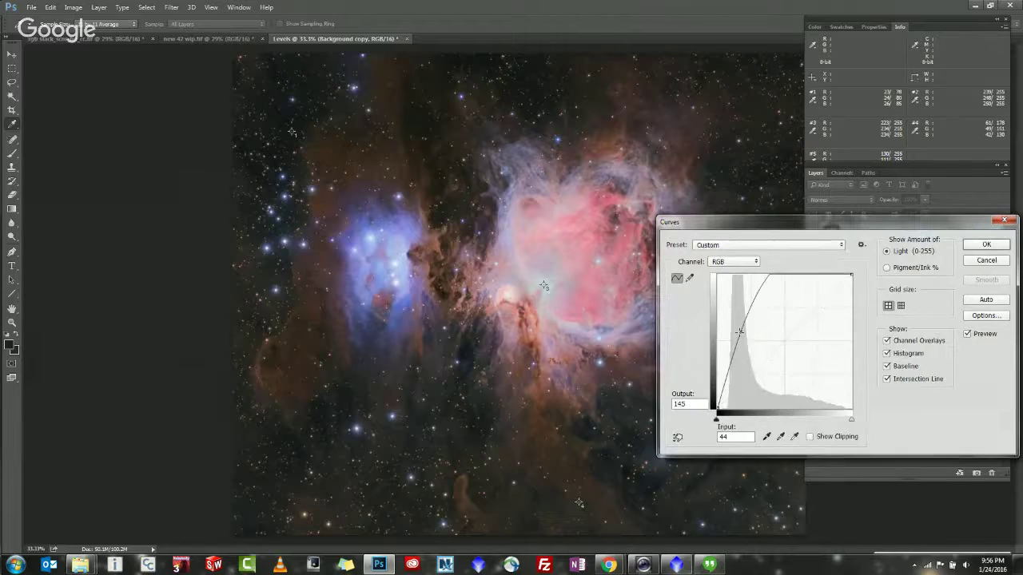
click(985, 244)
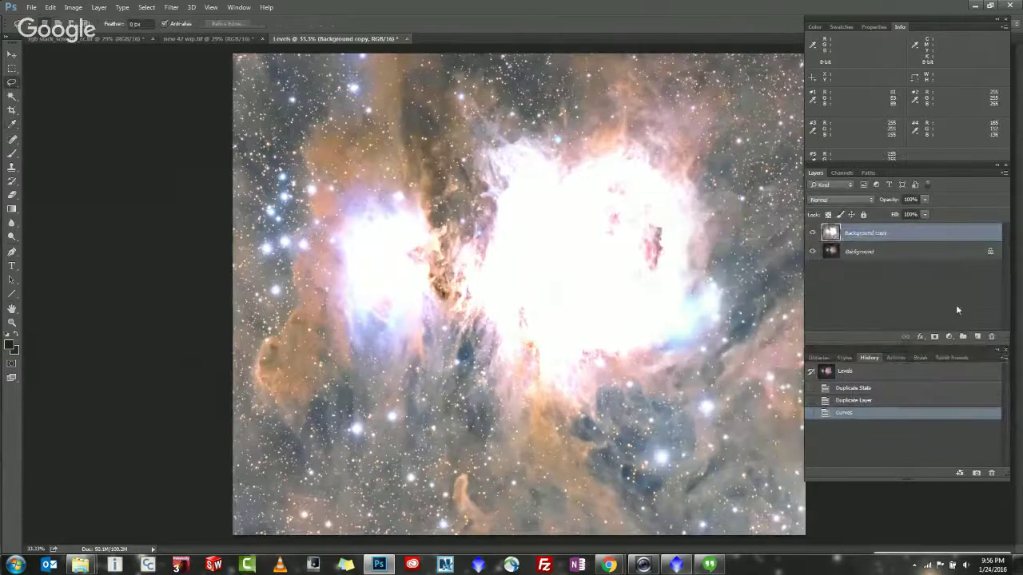
Toggle the Background copy layer's visibility repeatedly to compare the stretched image with the original beneath it.
click(811, 234)
click(812, 233)
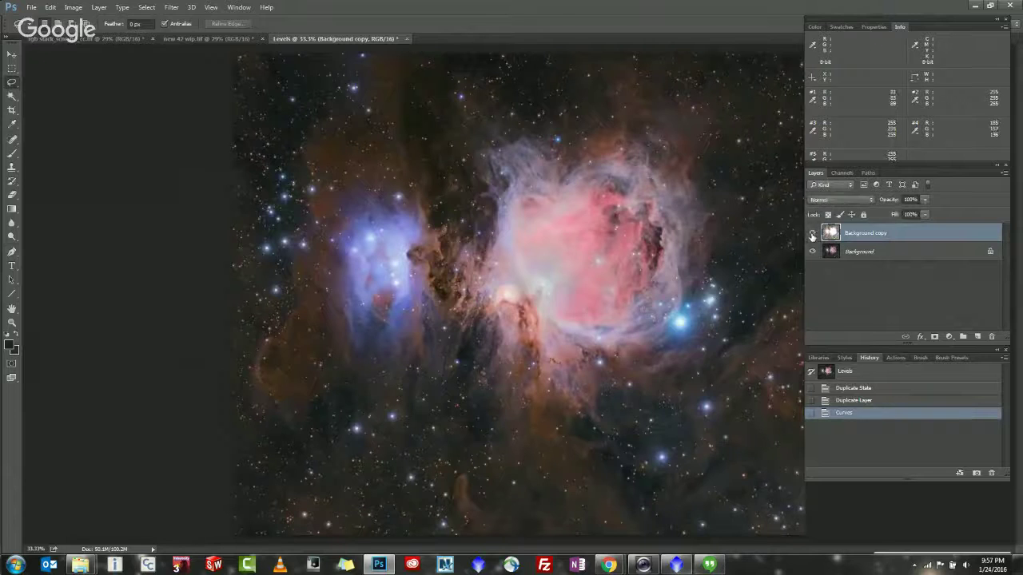
click(812, 233)
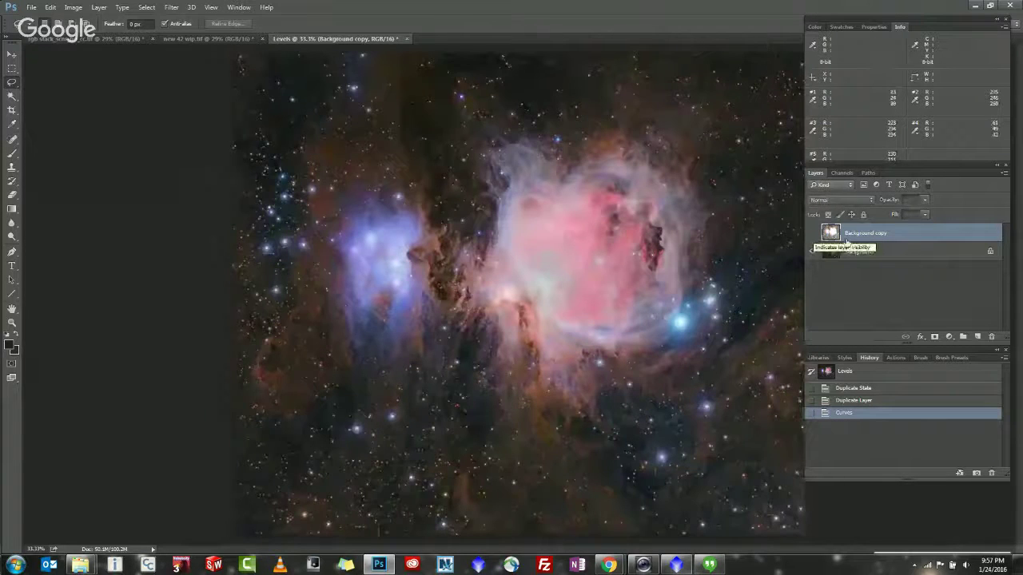
click(812, 233)
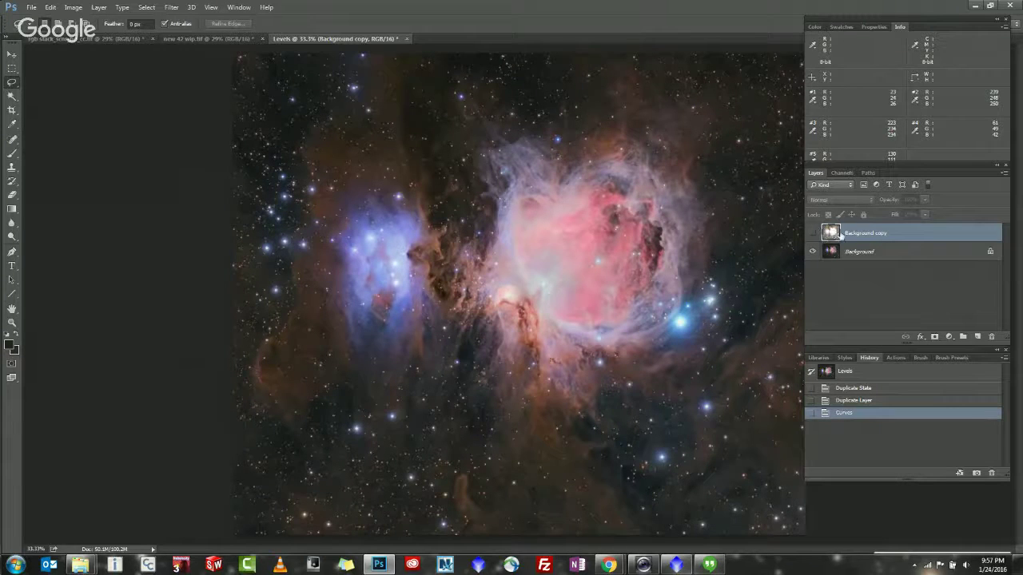
click(811, 233)
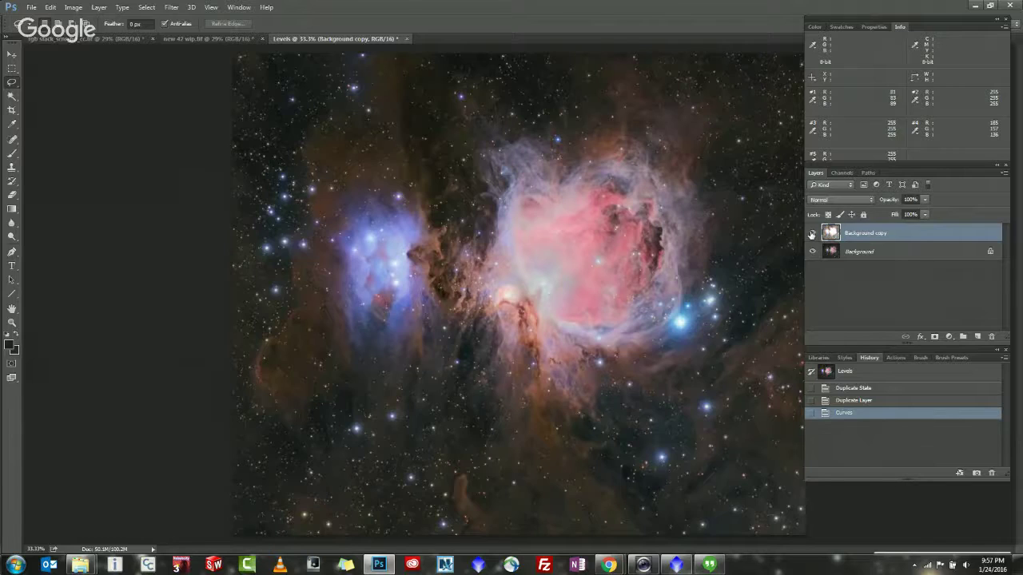
click(811, 234)
click(812, 233)
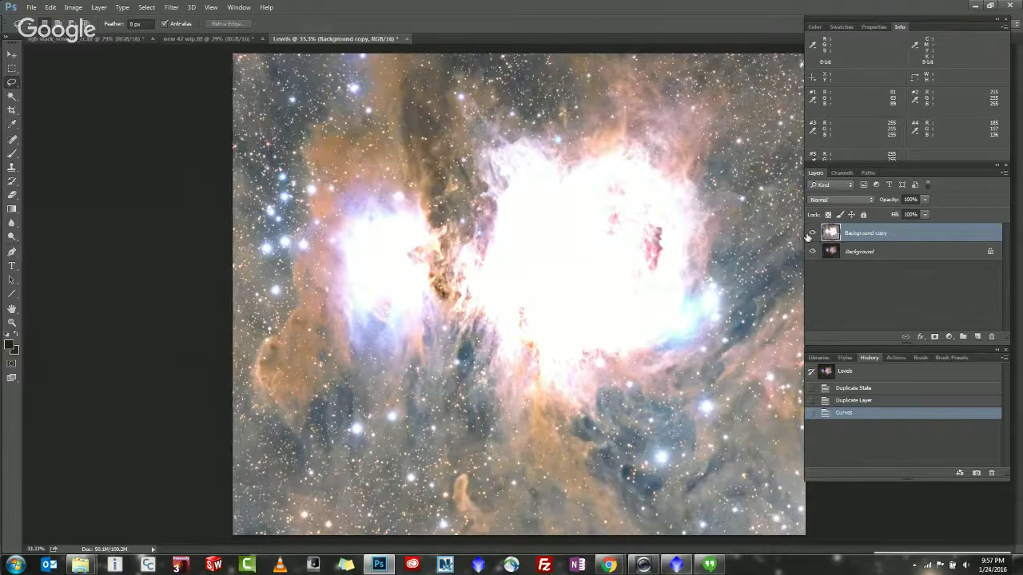
click(811, 233)
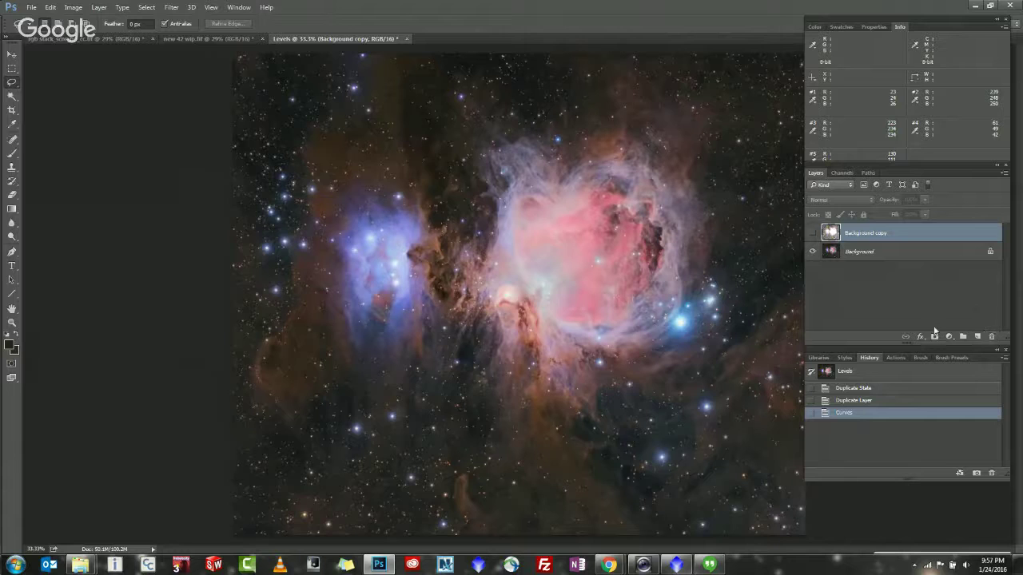
Try adding a layer mask and a vector mask to the Background copy layer, and delete both masks.
click(933, 336)
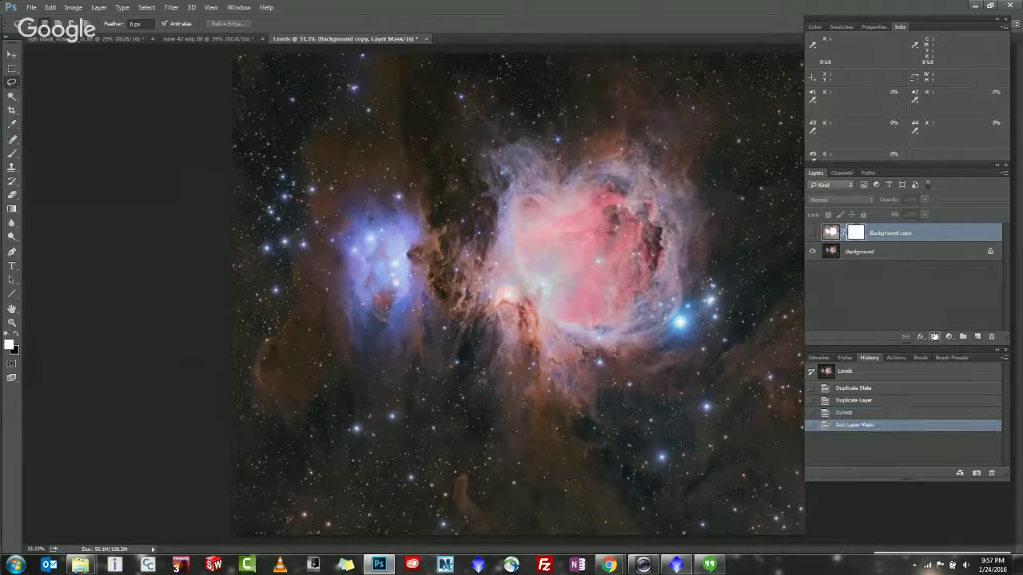
click(934, 336)
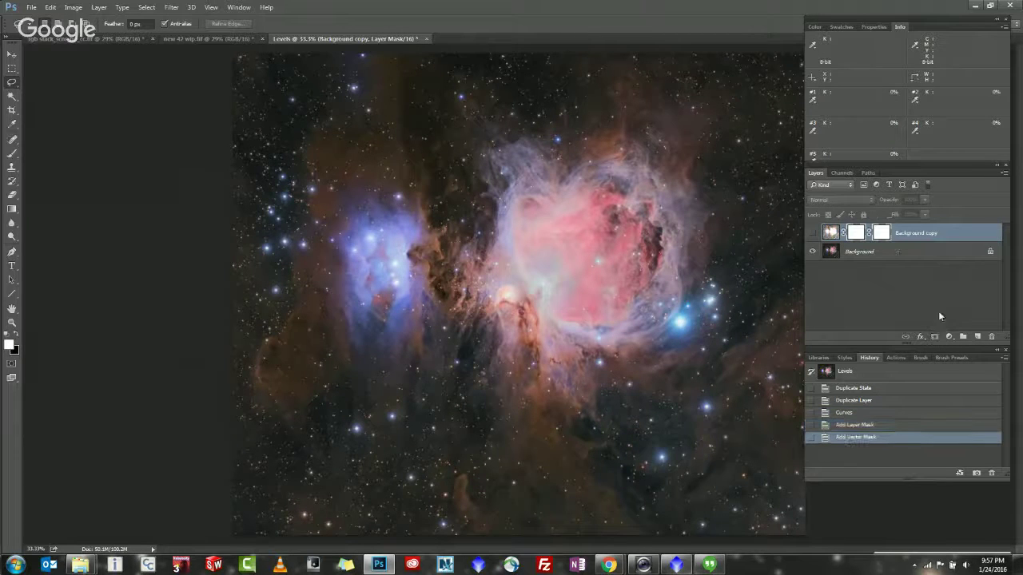
right_click(882, 233)
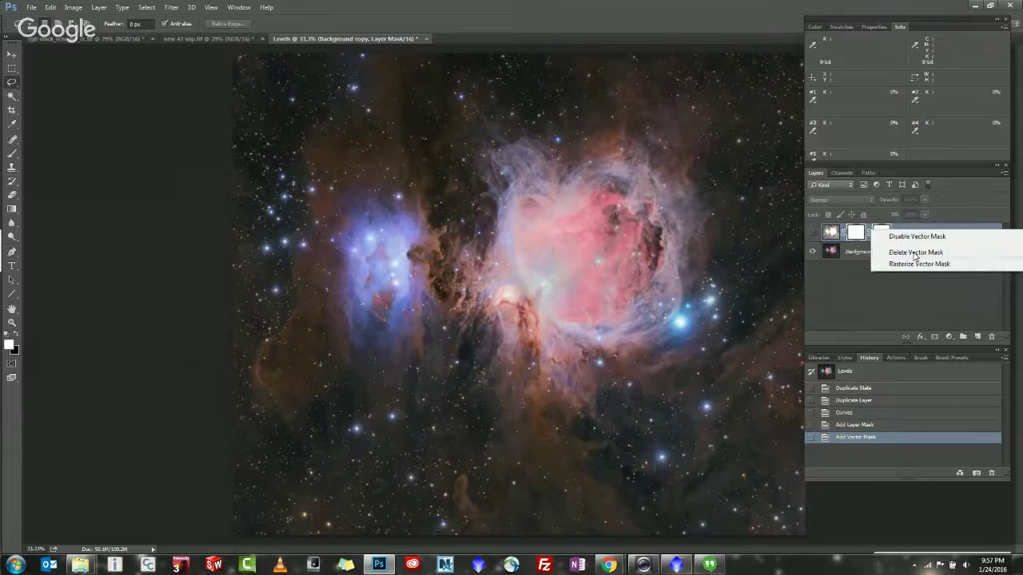
click(915, 252)
right_click(856, 233)
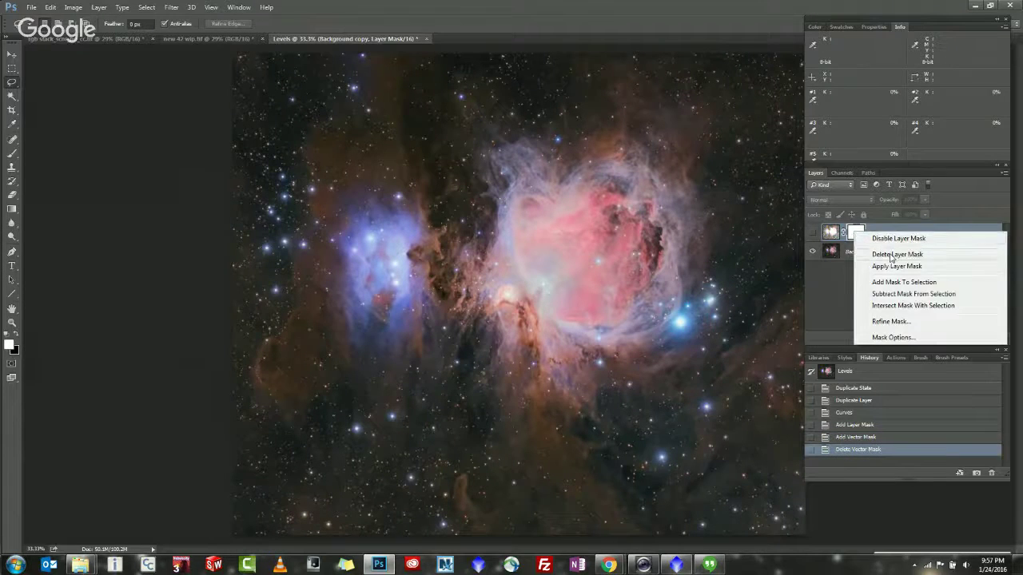
click(893, 255)
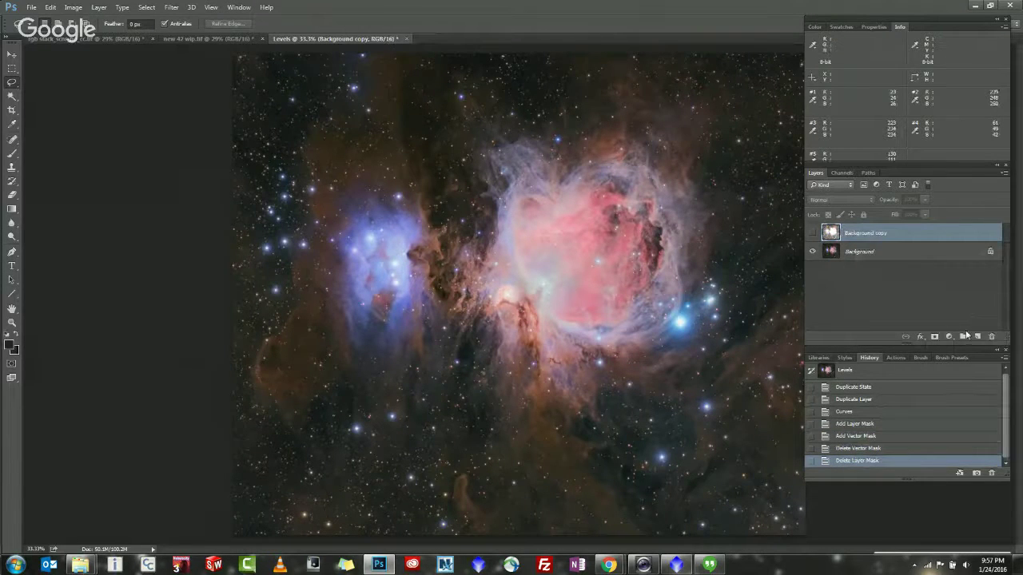
Switch the Background copy layer on and off again to compare it with the Background, leaving it shown.
click(811, 233)
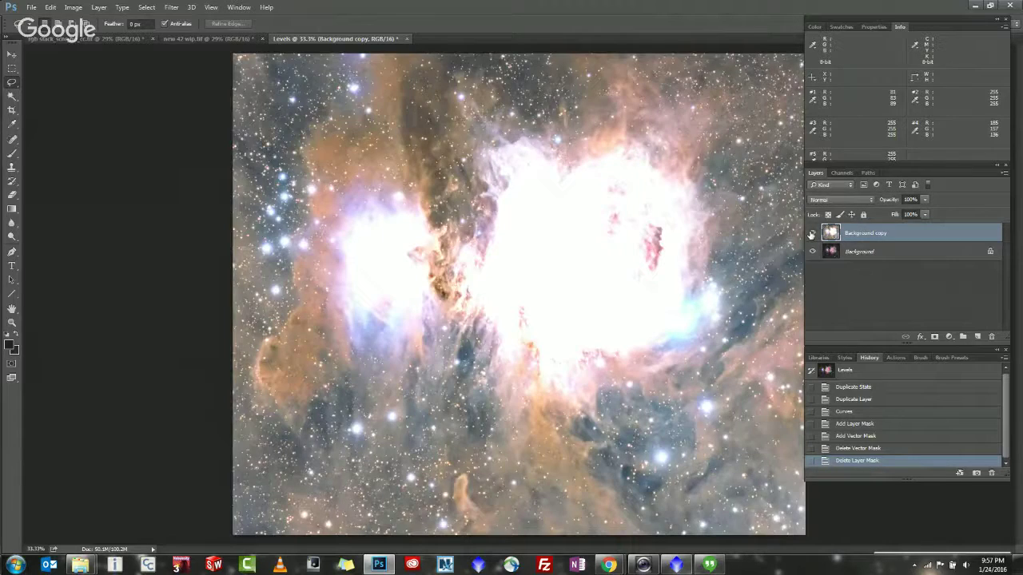
click(811, 232)
click(810, 233)
click(811, 233)
click(811, 232)
click(811, 232)
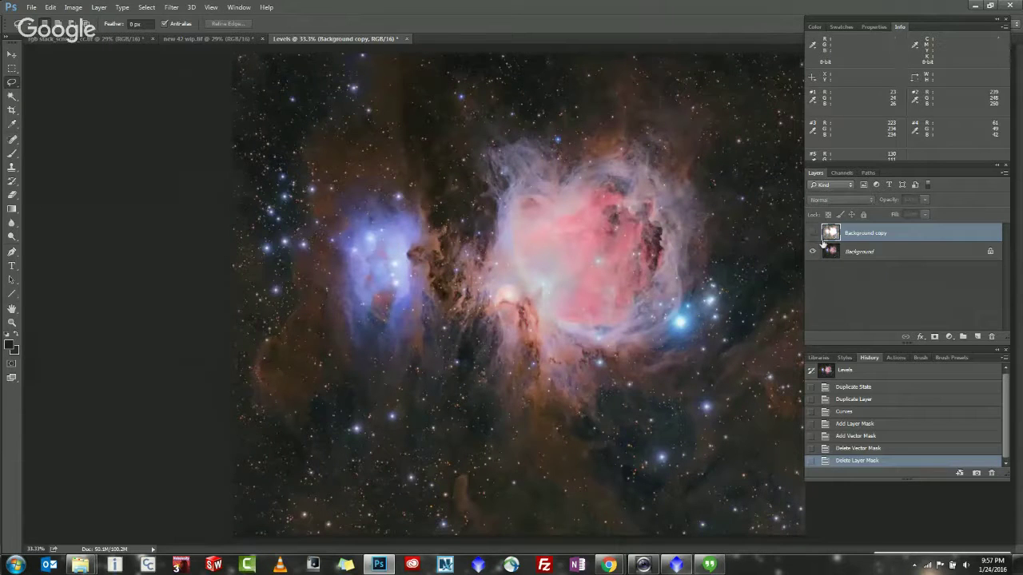
click(812, 233)
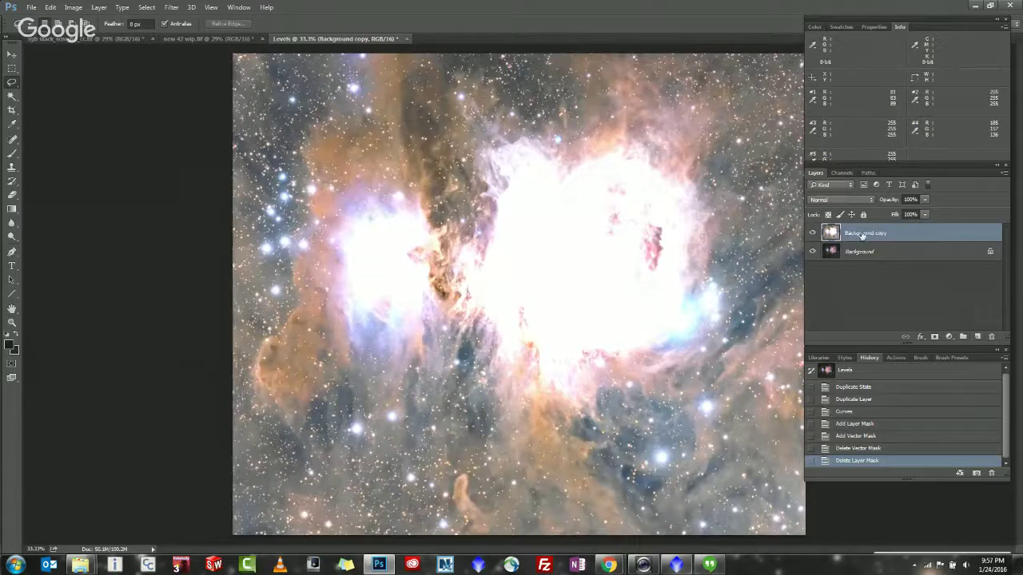
Duplicate the Background copy layer and toggle the visibility of the two brightened copies.
drag(861, 234, 976, 336)
click(812, 234)
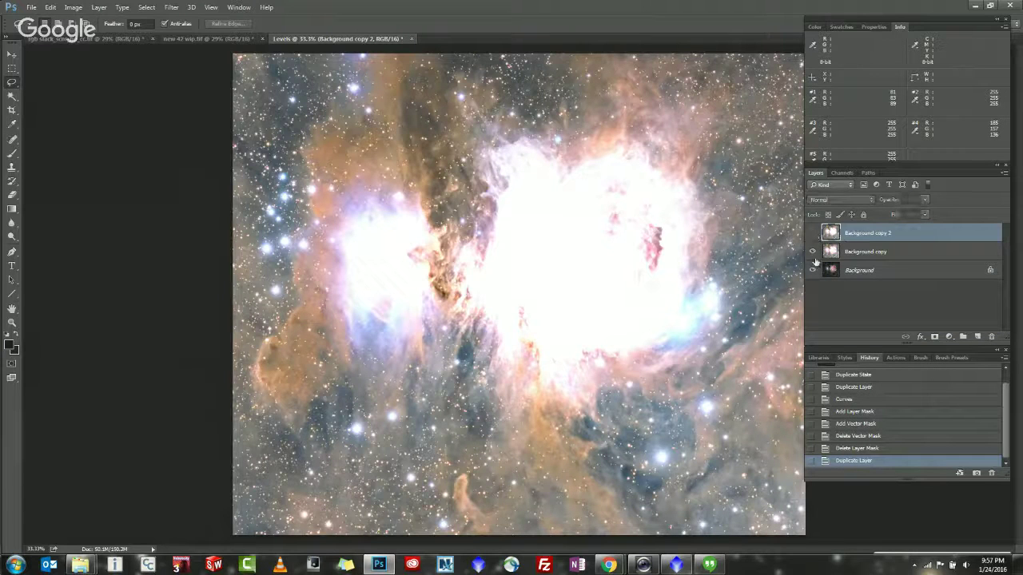
click(813, 251)
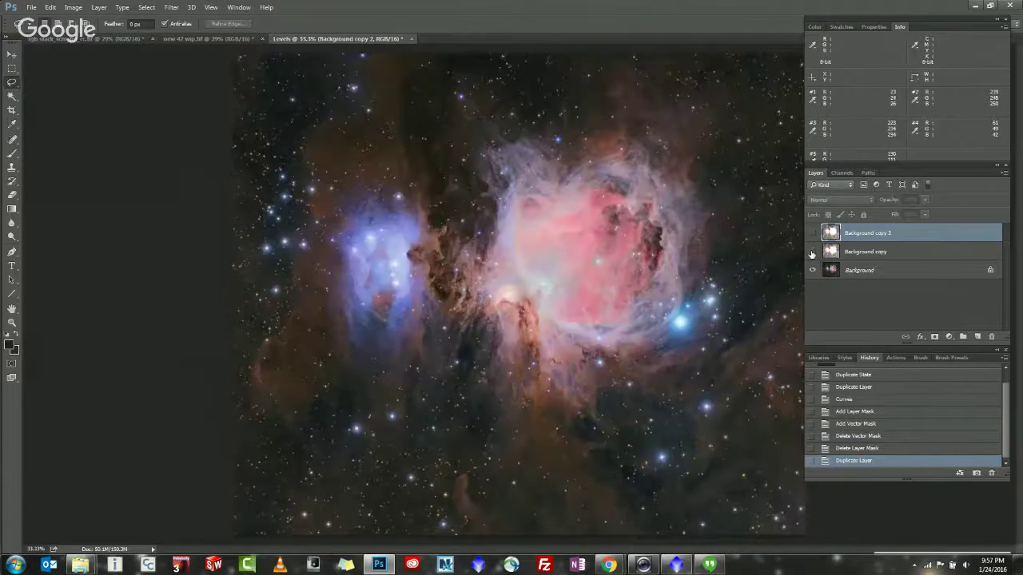
click(812, 252)
Delete the Background copy 2 layer.
right_click(863, 235)
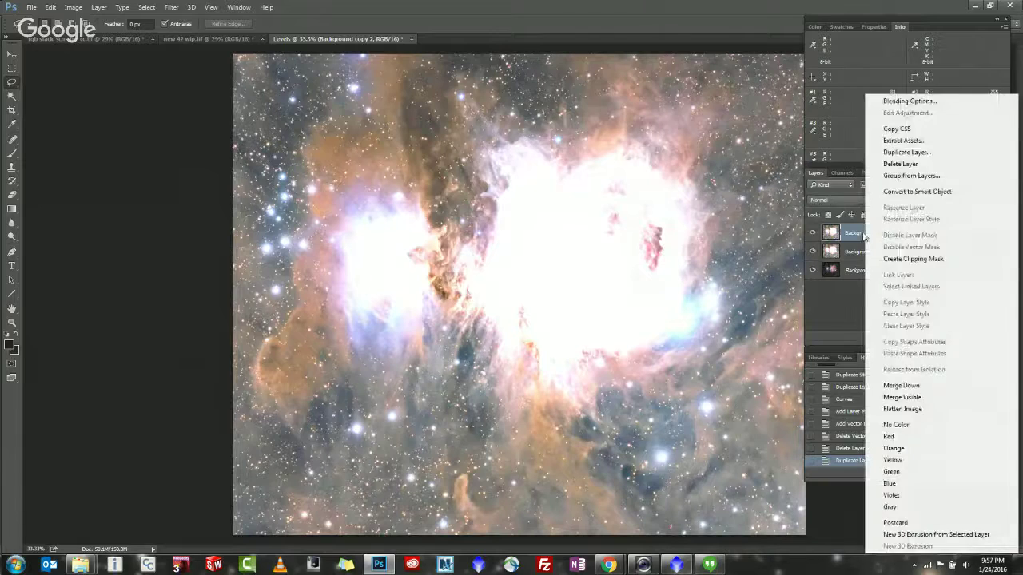
click(851, 234)
right_click(851, 234)
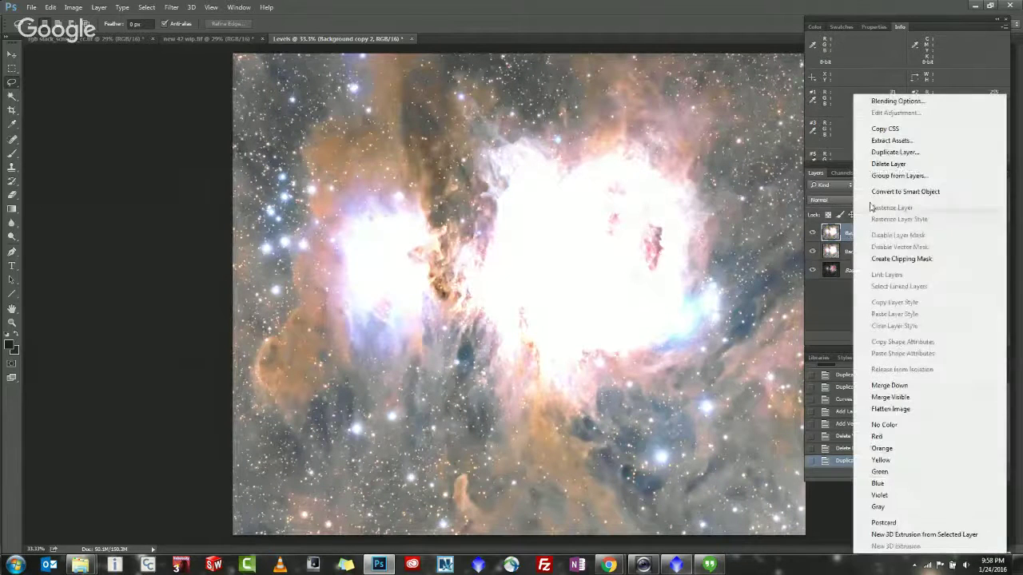
click(891, 164)
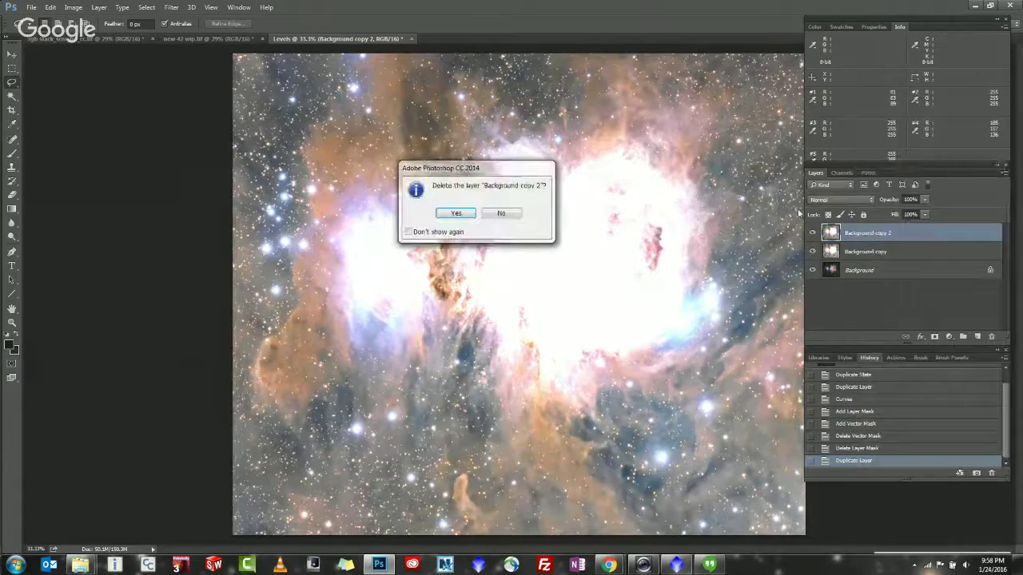
click(455, 214)
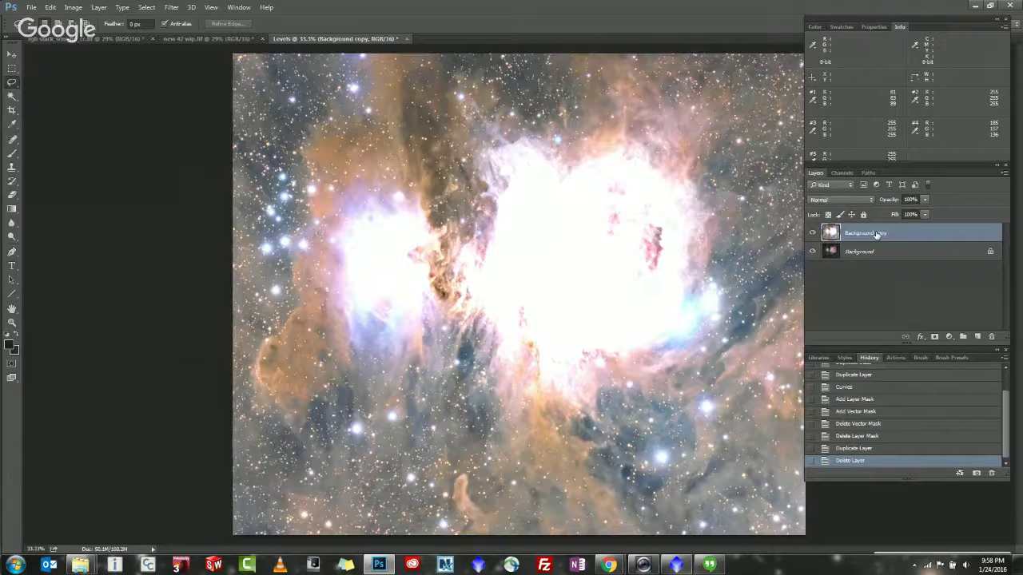
Delete the brightened Background copy layer.
right_click(876, 234)
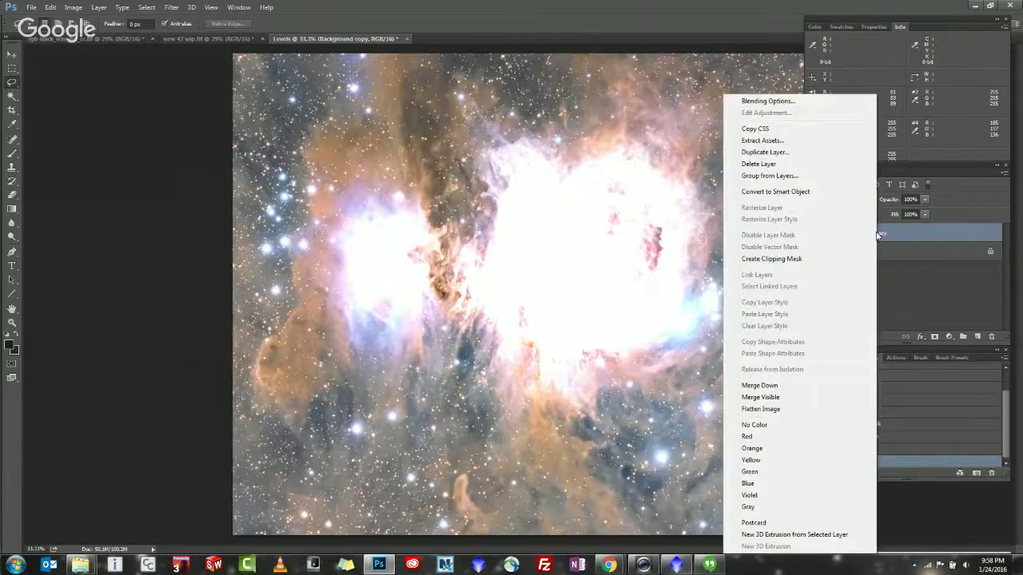
click(773, 165)
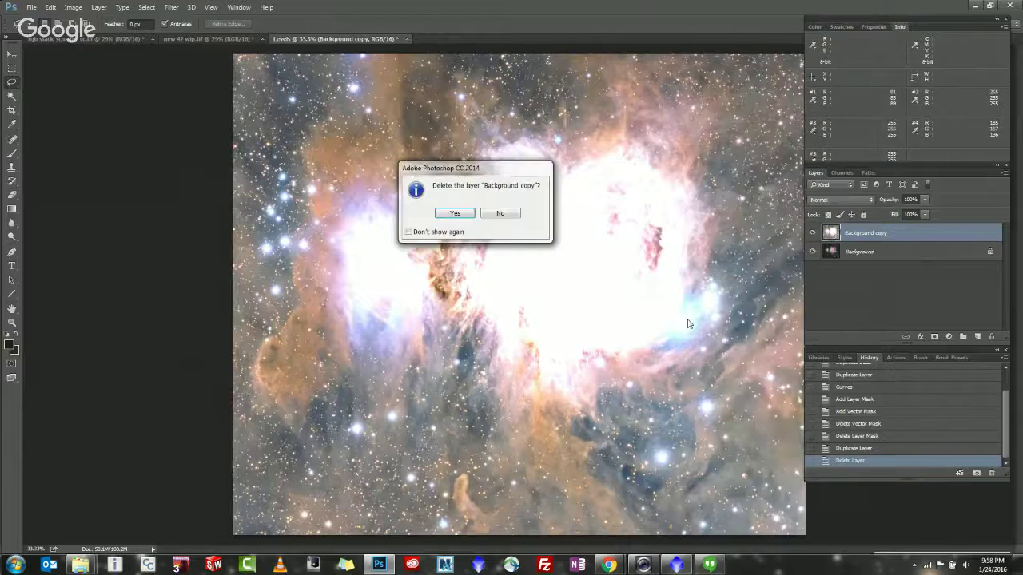
click(454, 215)
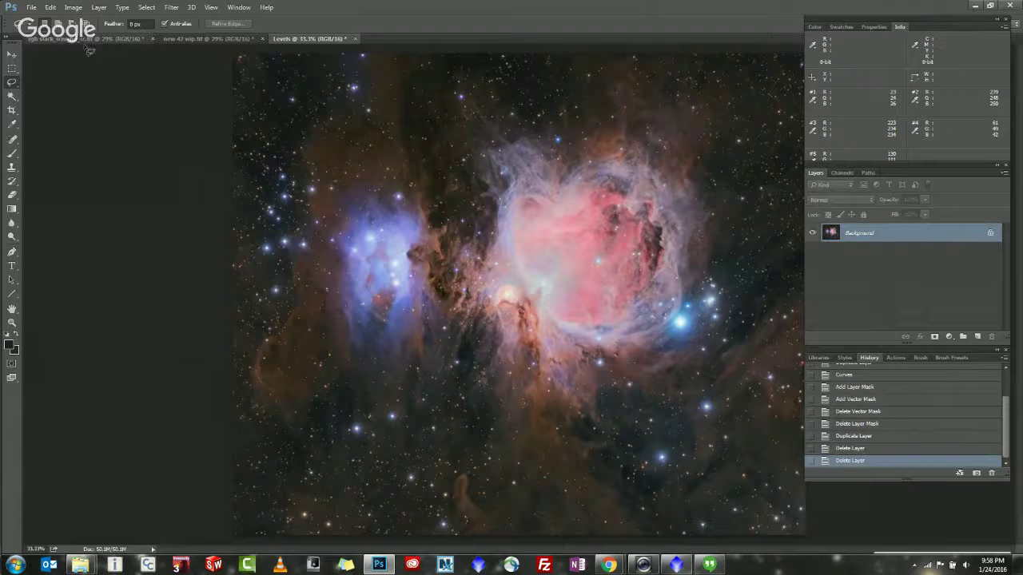
Add a Levels adjustment layer above the Background, slightly brighten its midtones and raise its black point.
click(73, 7)
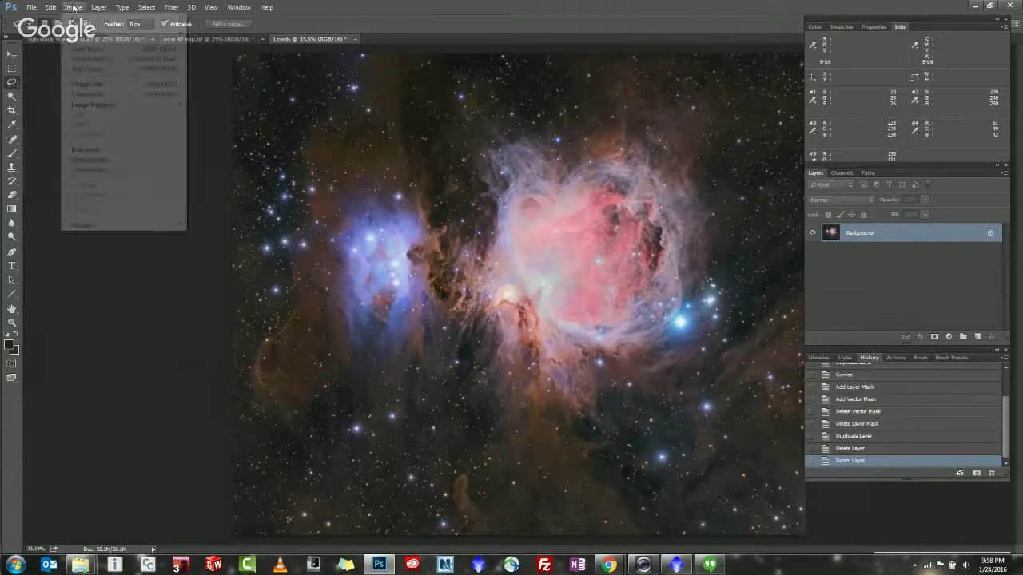
mouse_move(107, 36)
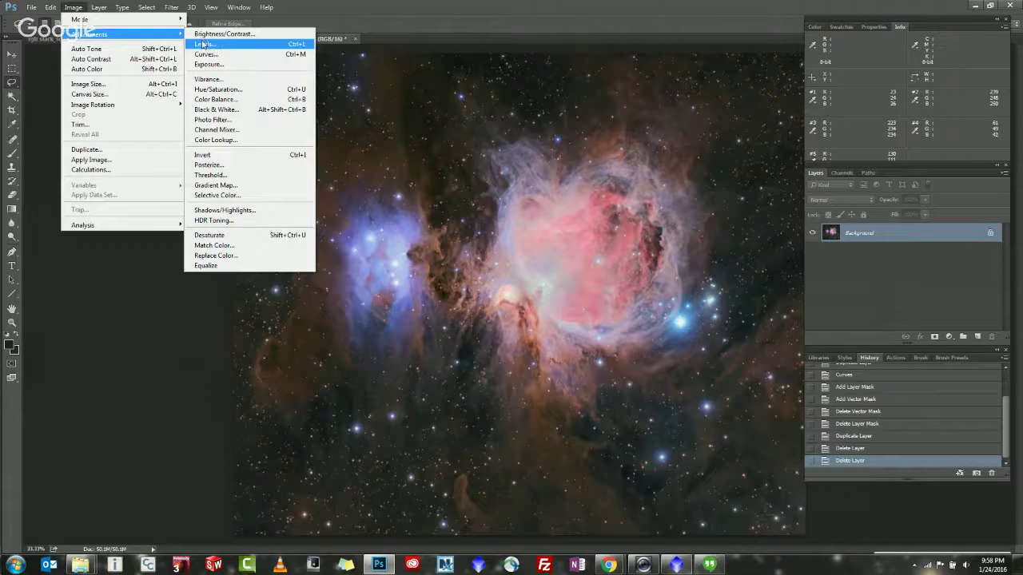
mouse_move(97, 7)
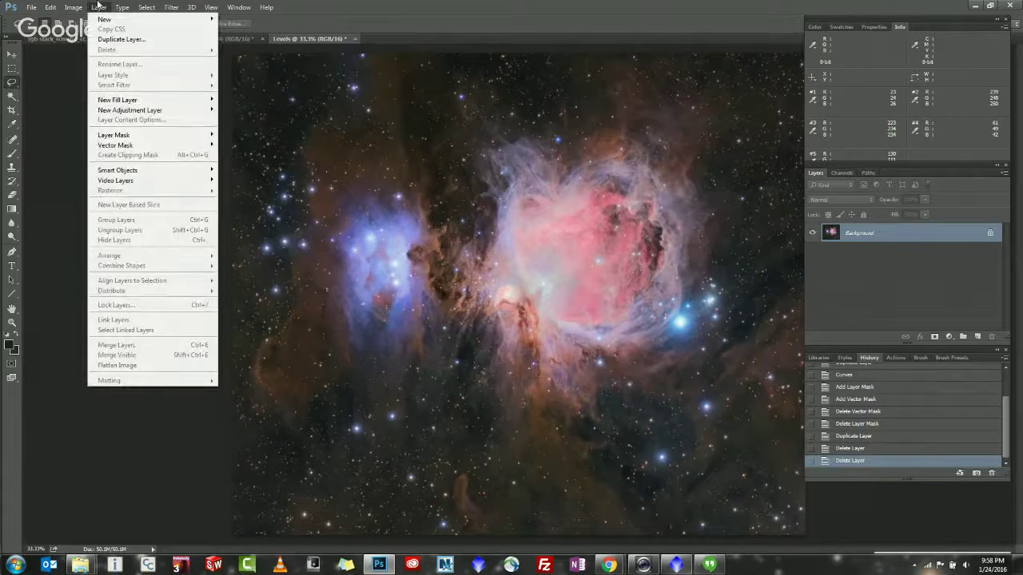
mouse_move(129, 112)
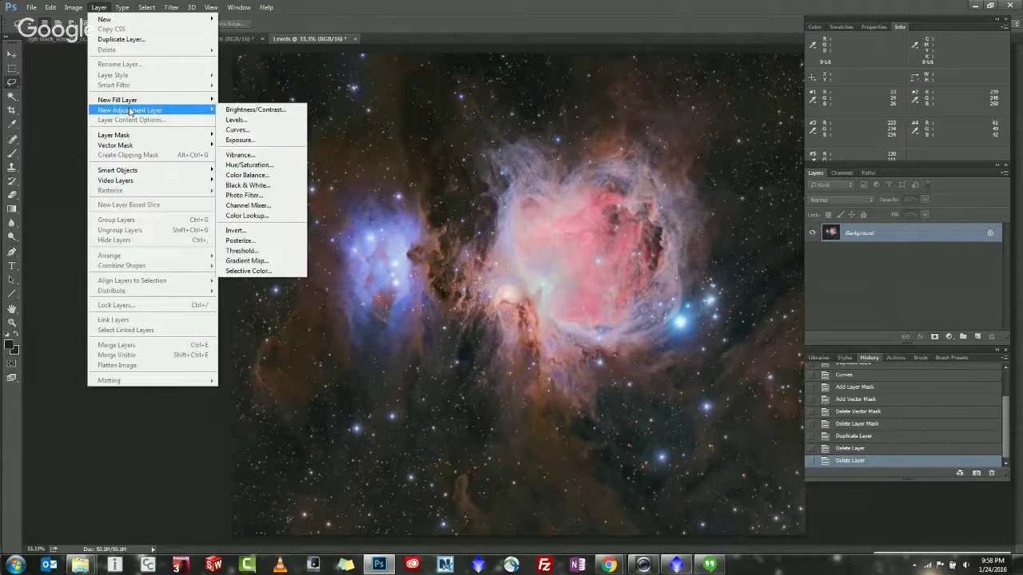
click(239, 120)
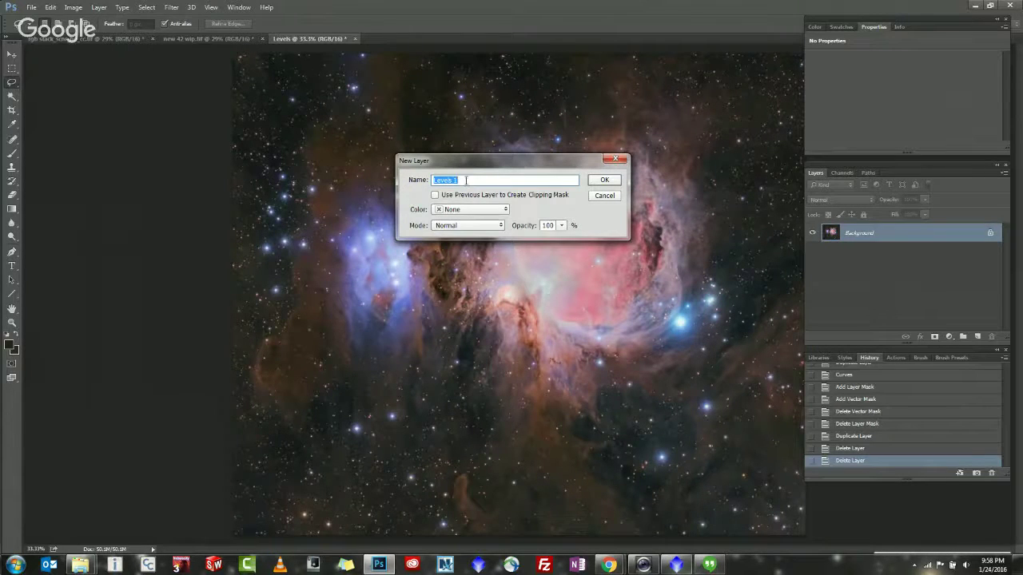
click(598, 185)
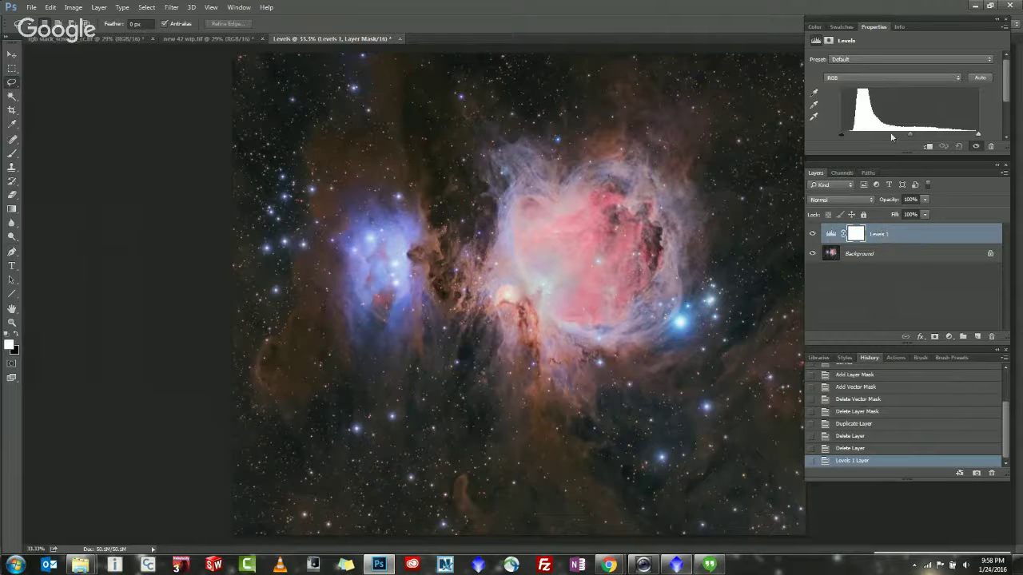
mouse_move(907, 135)
mouse_down()
mouse_move(893, 135)
mouse_move(918, 136)
mouse_move(902, 134)
mouse_up()
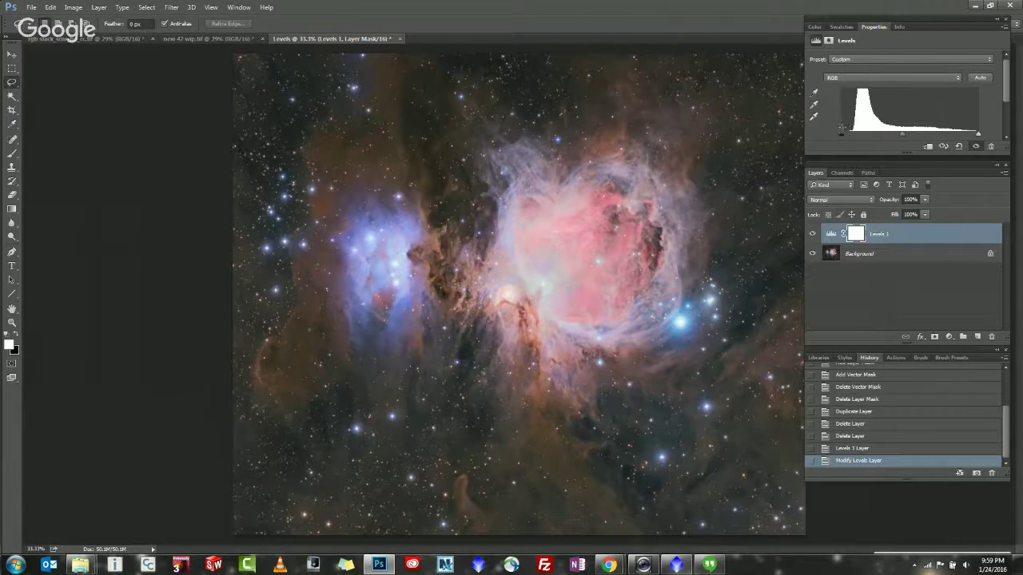
drag(842, 133, 847, 132)
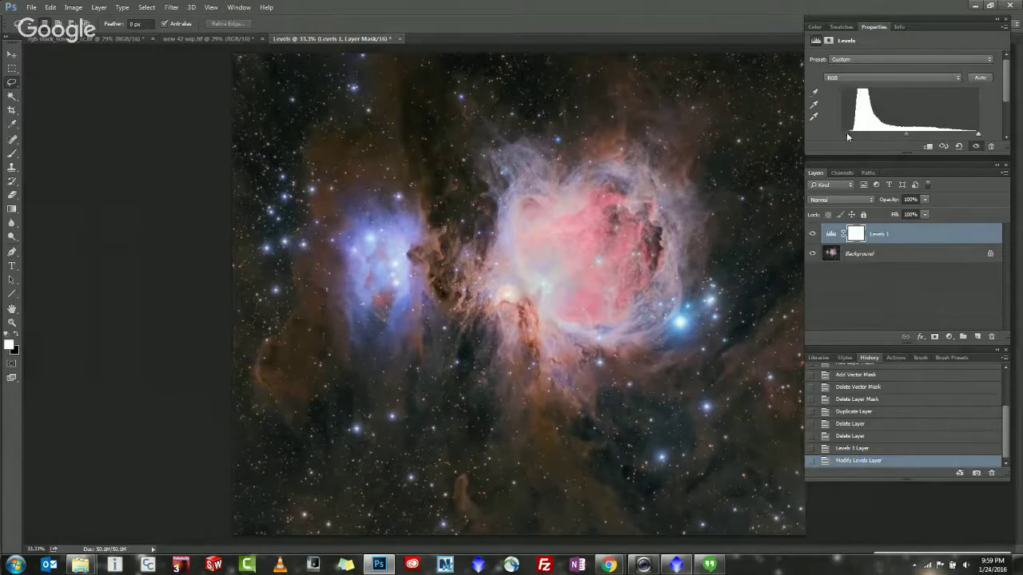
Delete the Levels 1 adjustment layer.
right_click(887, 239)
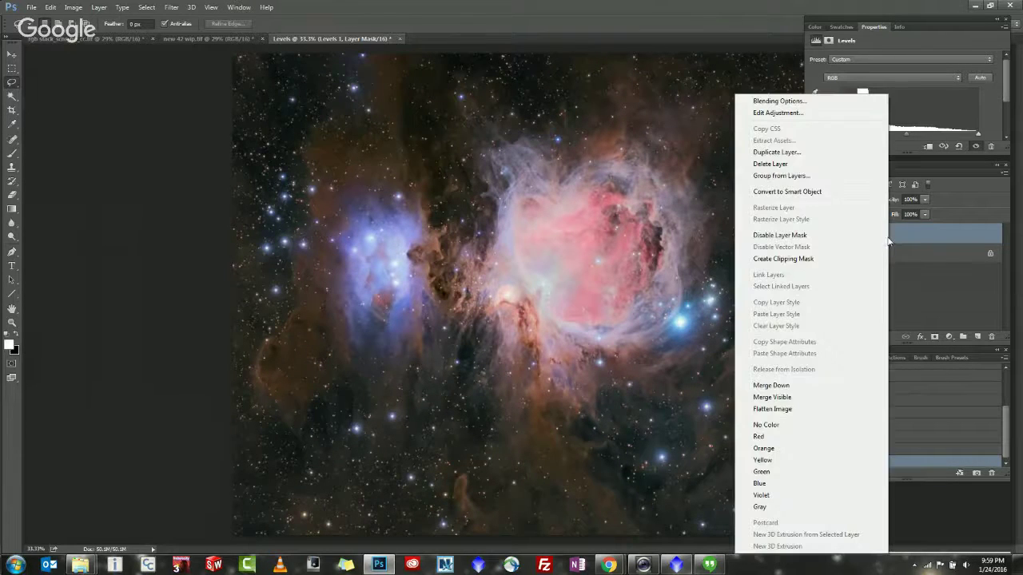
click(769, 164)
click(447, 216)
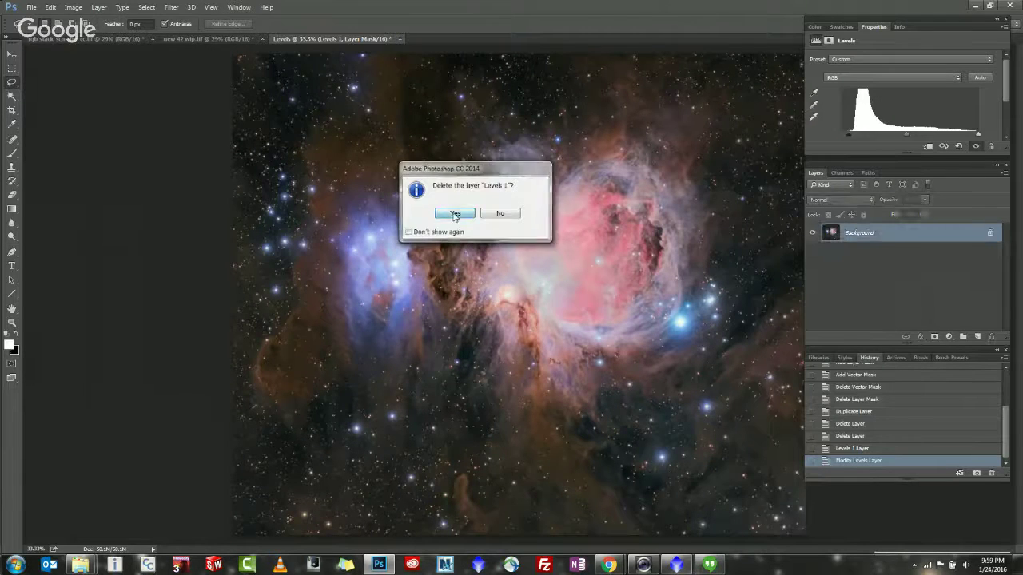
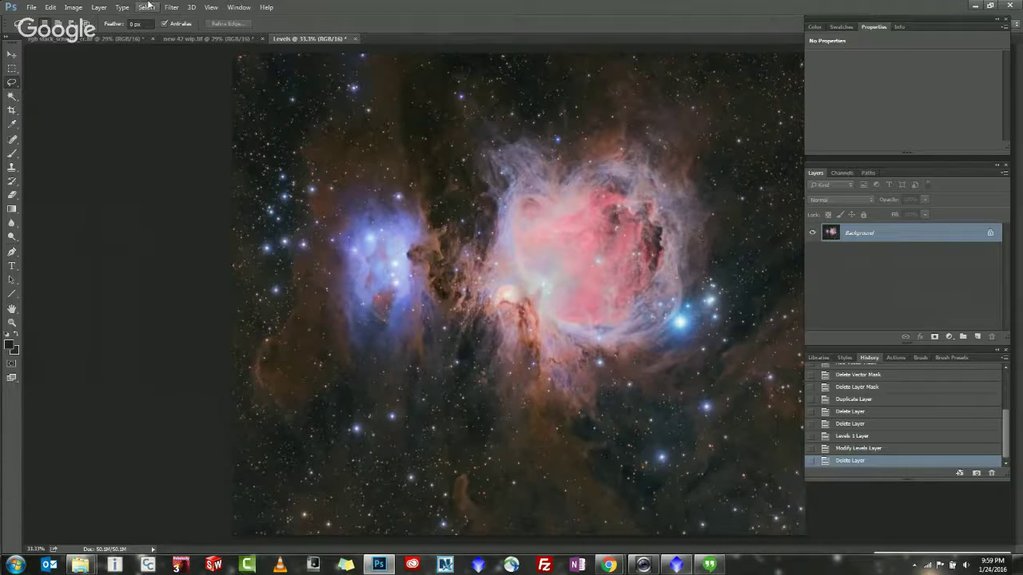
Copy the entire Background canvas and paste it as a new layer above the Background.
click(146, 7)
click(152, 16)
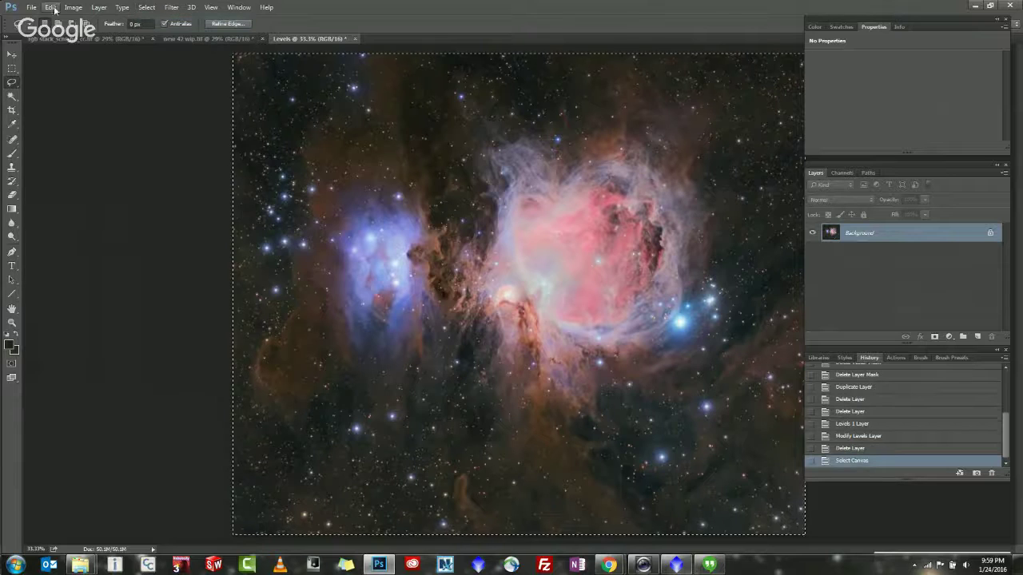
click(50, 7)
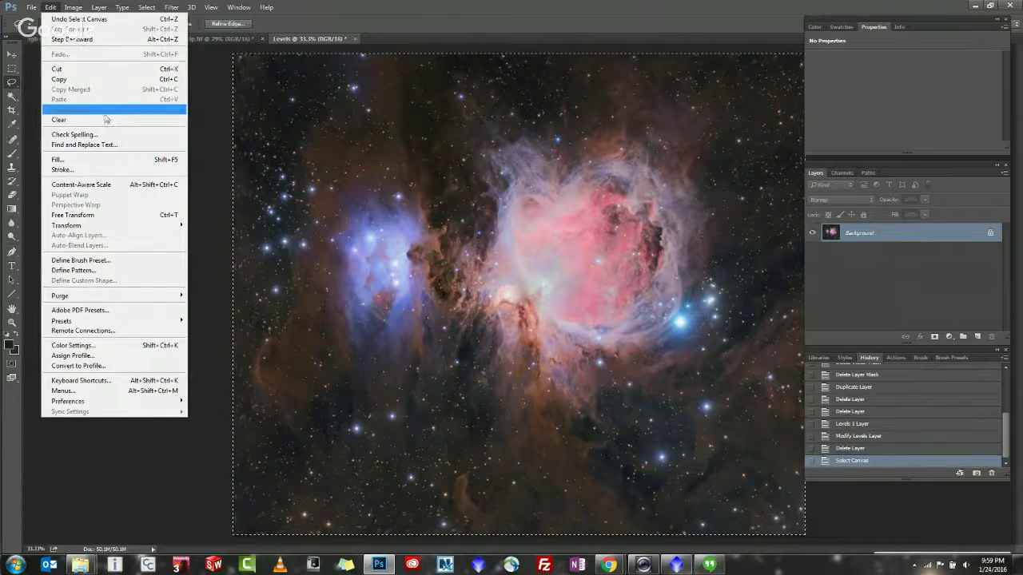
click(320, 148)
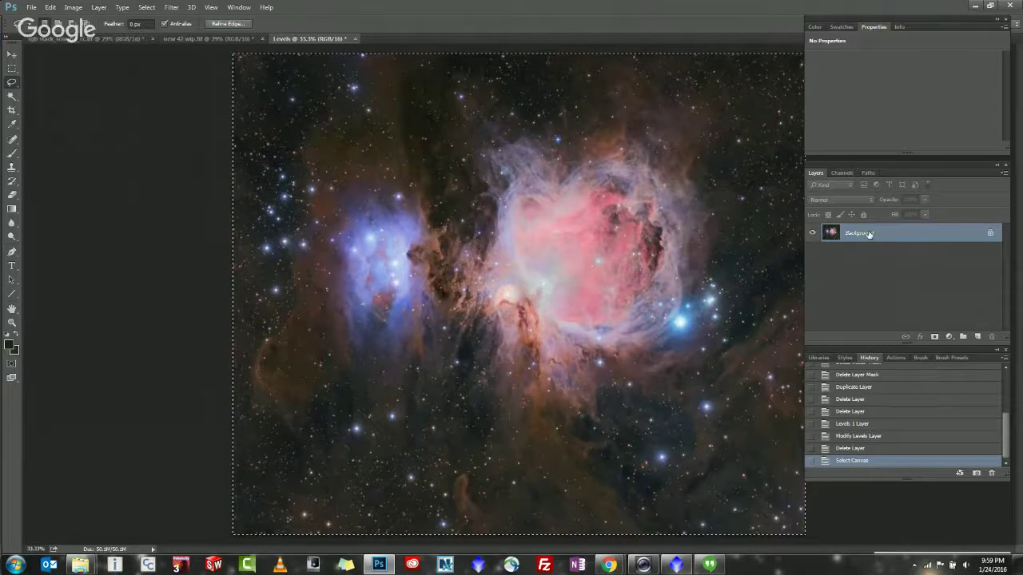
click(146, 8)
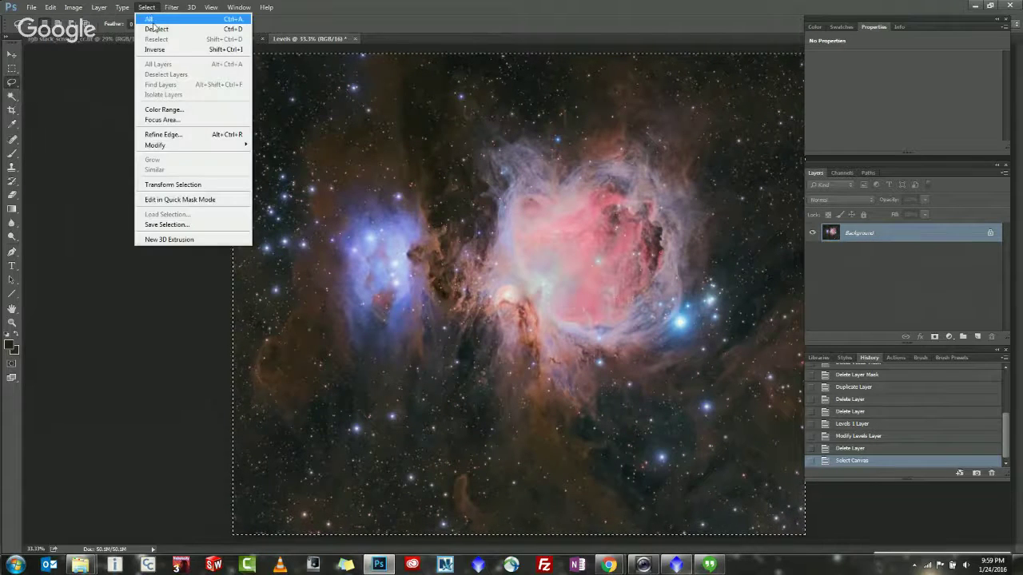
click(158, 19)
click(50, 7)
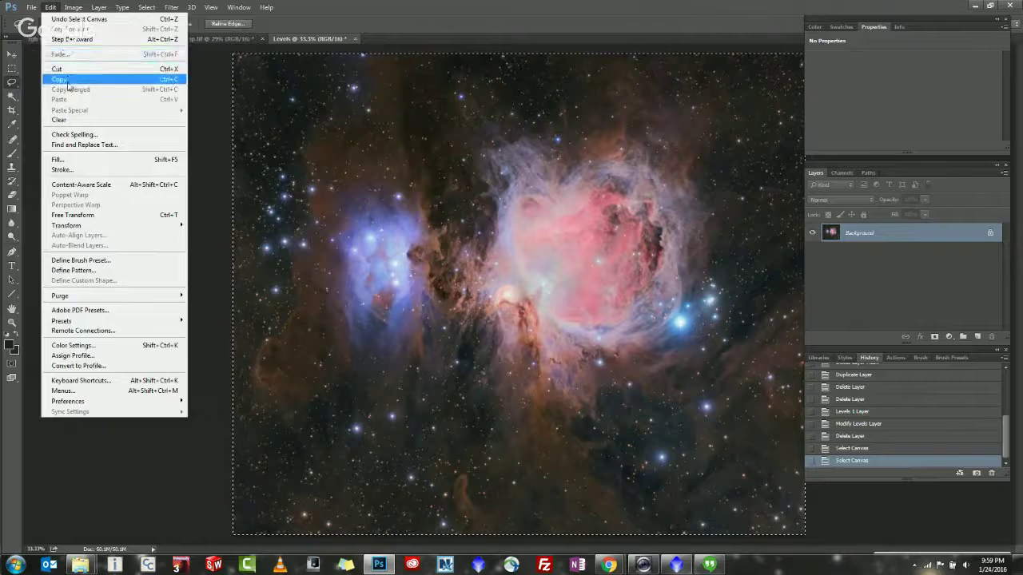
click(80, 77)
key(ctrl+v)
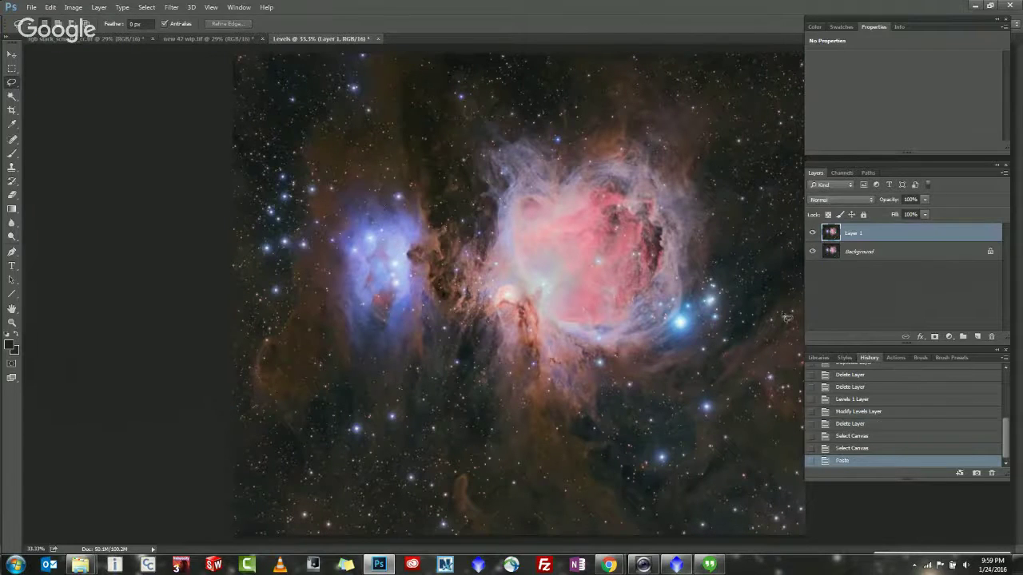
Brighten the pasted layer with Curves, raising the RGB curve at input 100 to output 131.
key(ctrl+m)
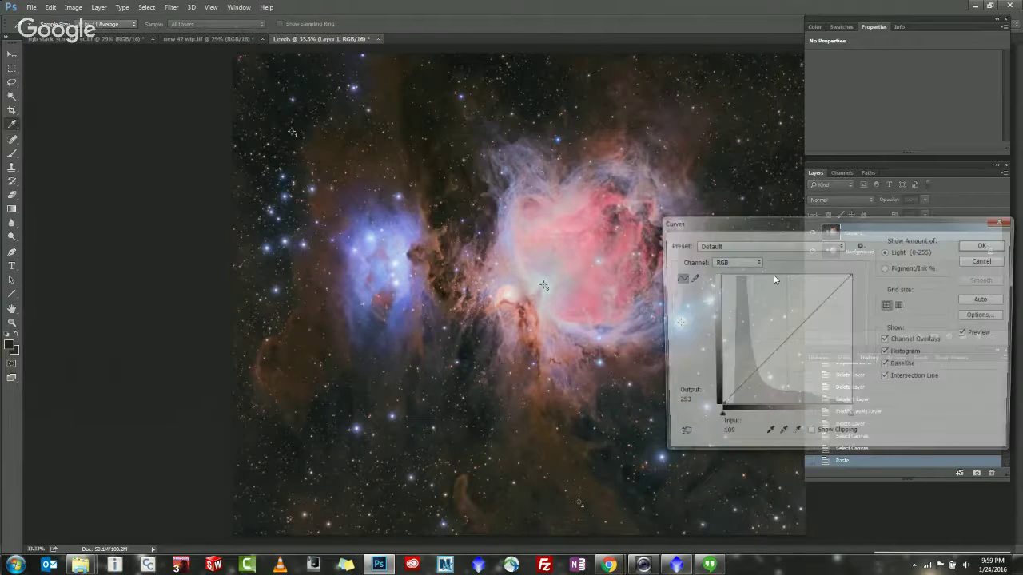
drag(777, 351, 768, 339)
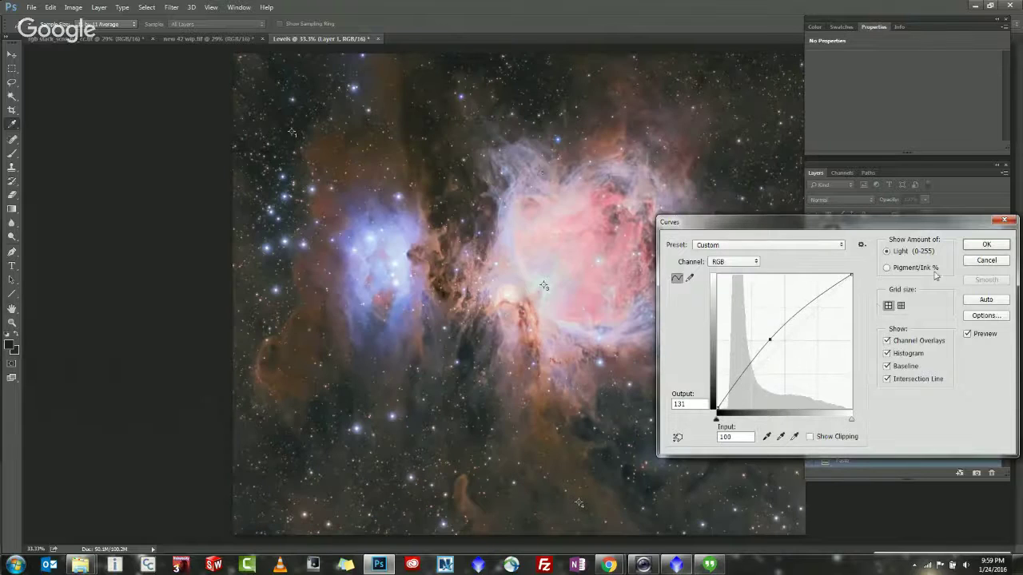
click(987, 245)
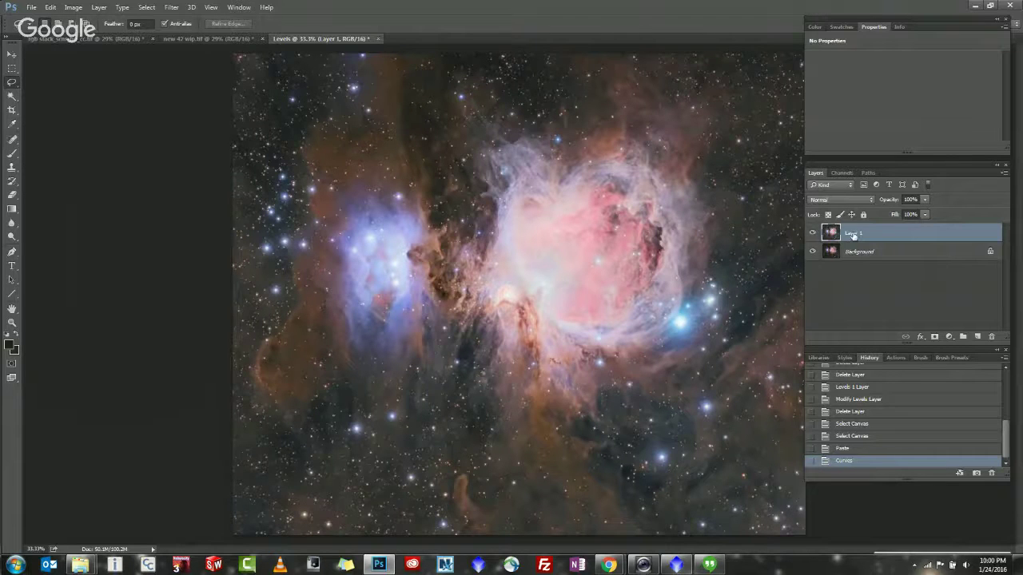
Duplicate the brightened Layer 1 and delete the duplicate.
drag(853, 236, 975, 334)
right_click(869, 233)
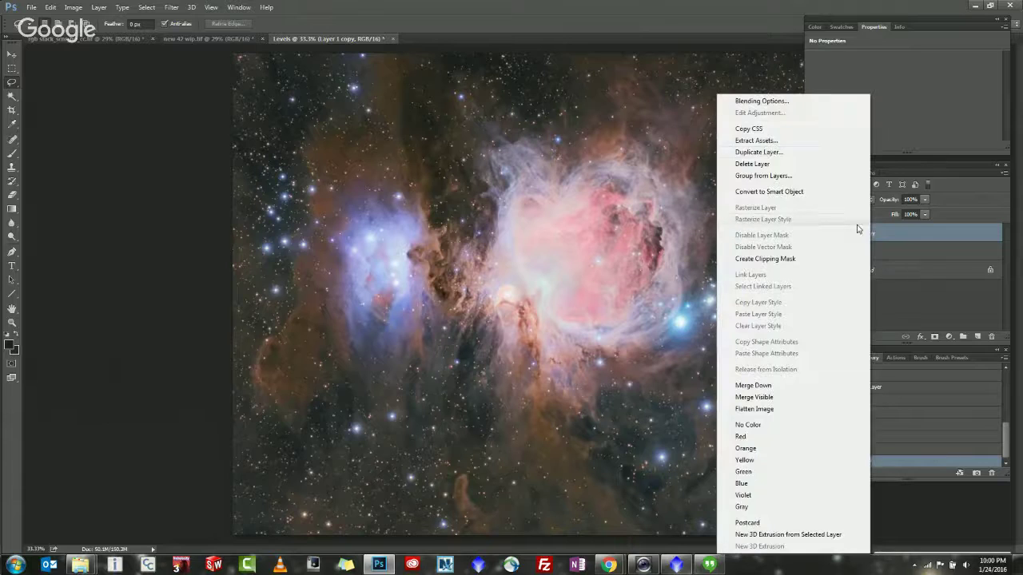
click(765, 160)
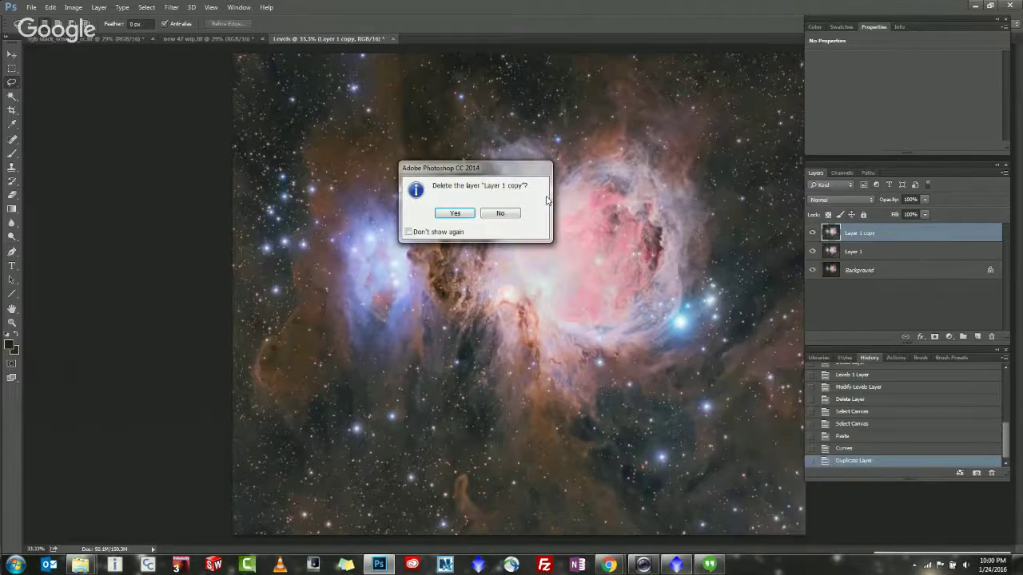
click(455, 213)
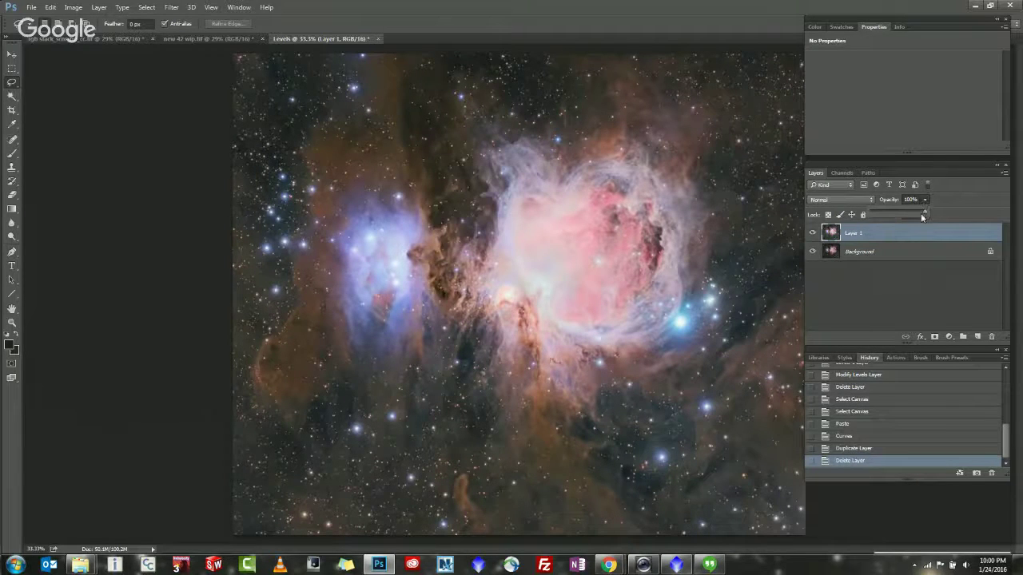
Set Layer 1 to 47% opacity and change its blend mode to Screen.
drag(894, 213, 895, 213)
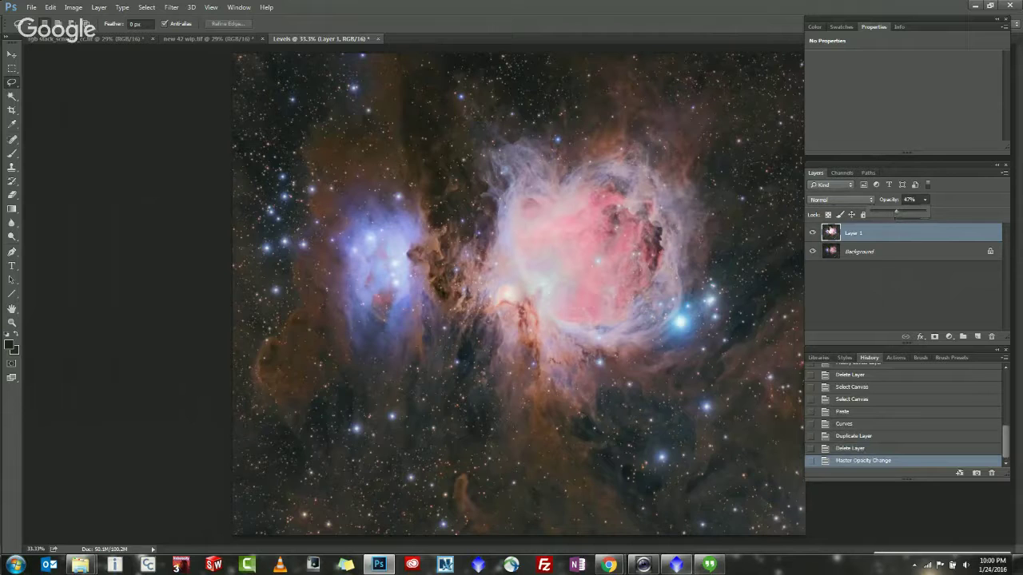
click(835, 200)
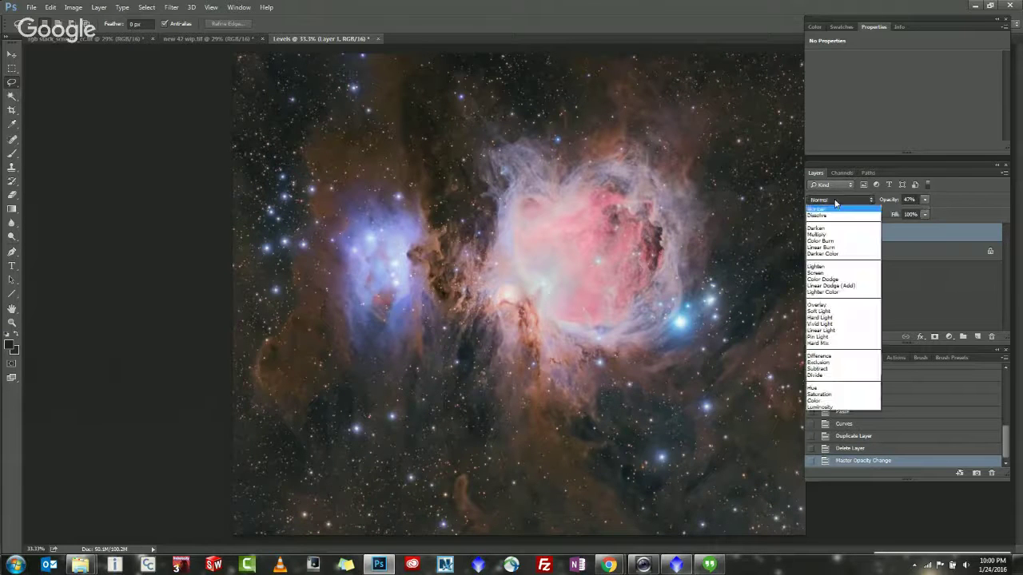
click(850, 274)
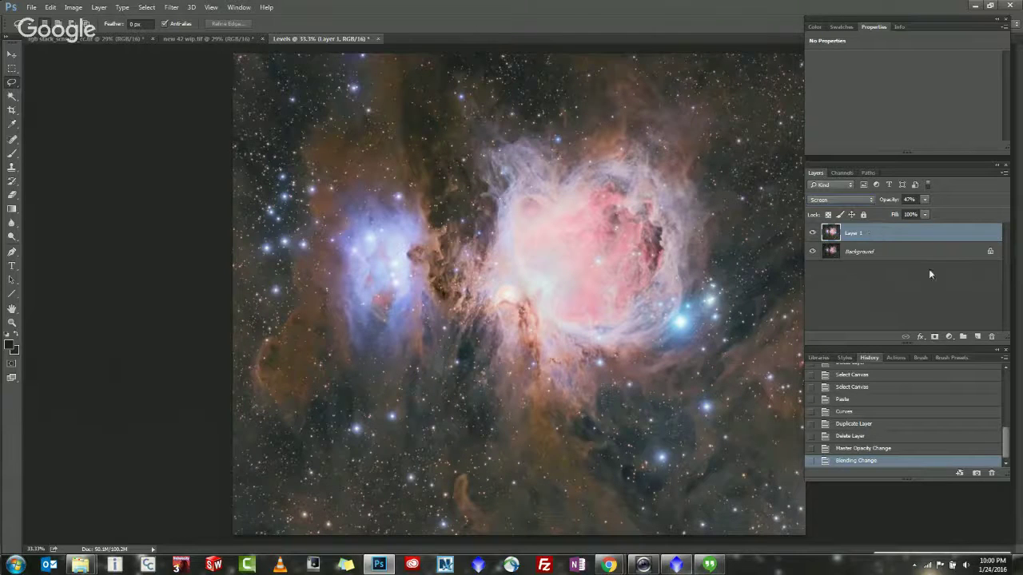
Duplicate the Screen-blended Layer 1 and toggle the copy's visibility to compare its brightening effect, leaving it shown.
drag(870, 232, 976, 335)
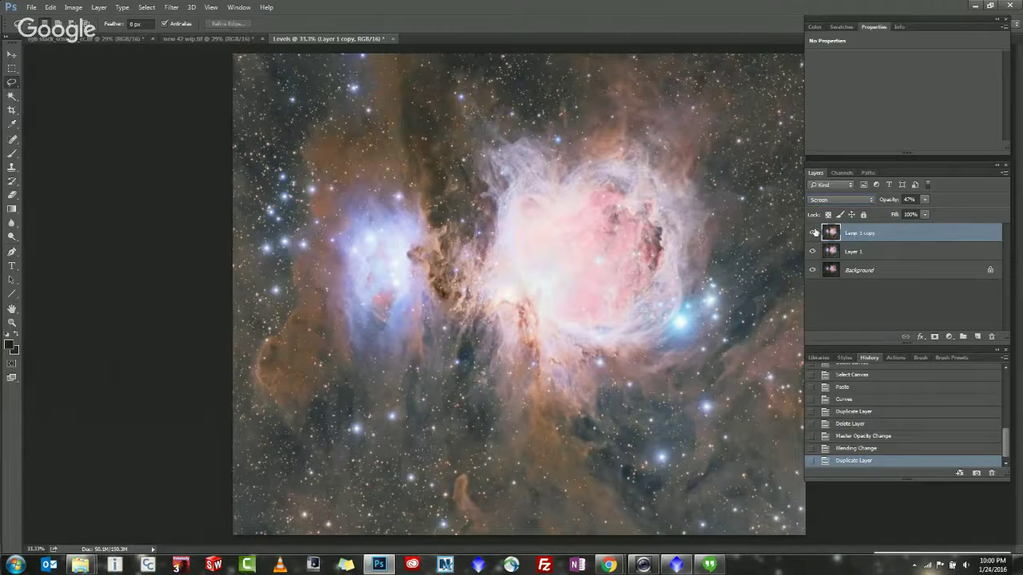
click(811, 232)
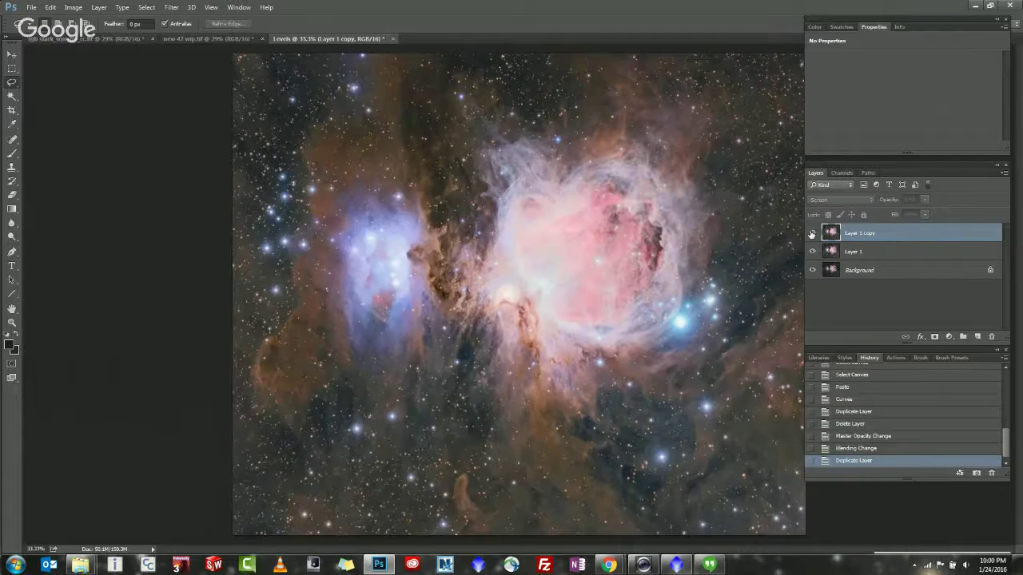
click(811, 233)
click(811, 233)
click(813, 233)
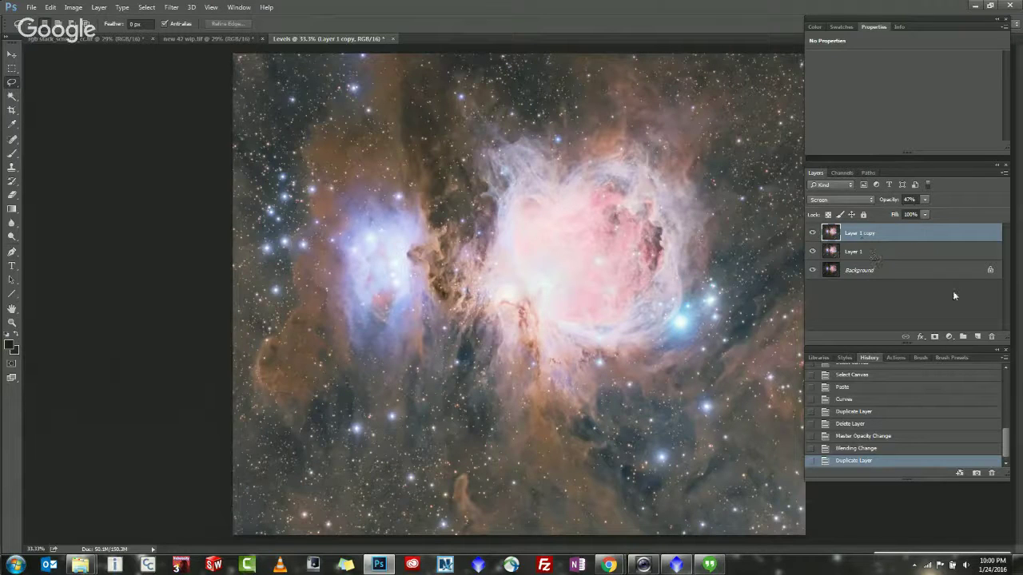
Delete the Layer 1 copy layer.
right_click(882, 233)
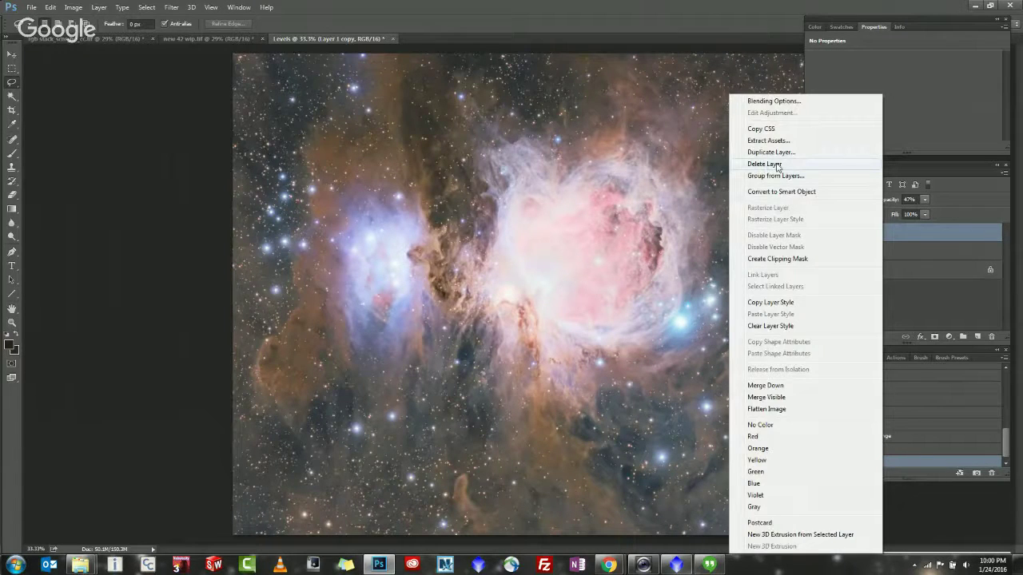
click(765, 164)
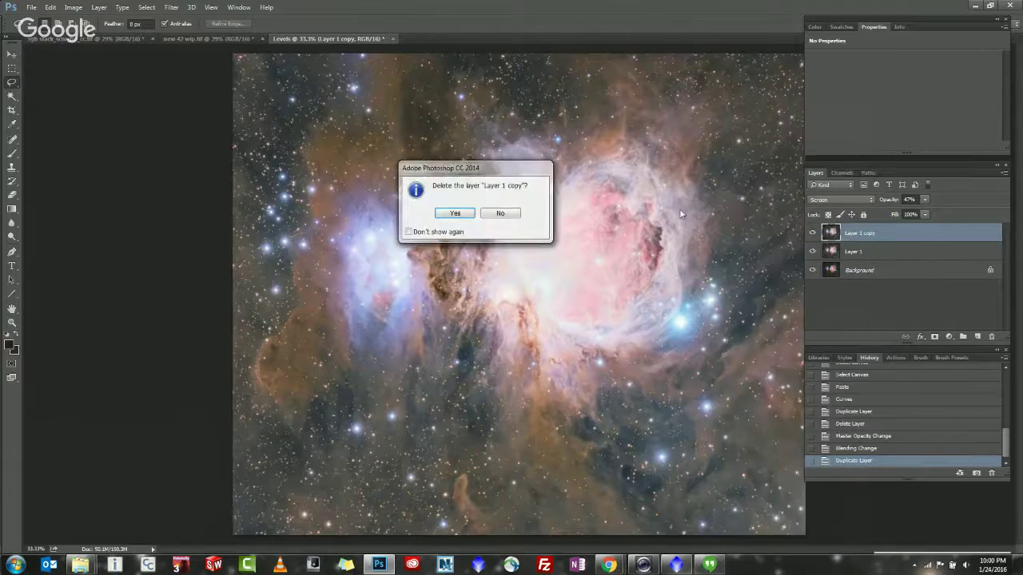
click(452, 214)
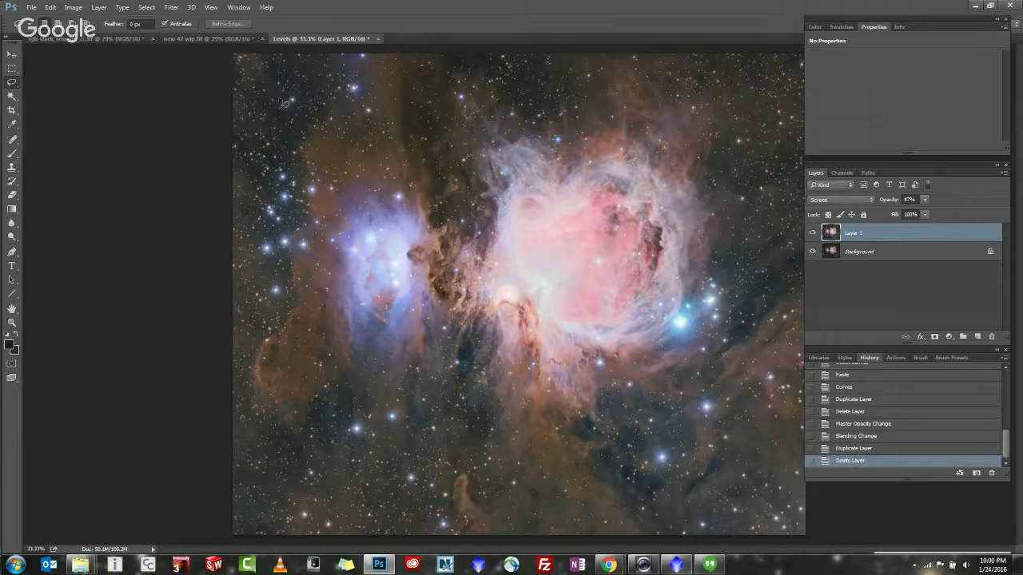
Select the whole canvas, copy the merged visible image and paste it as a new layer above Layer 1.
click(149, 8)
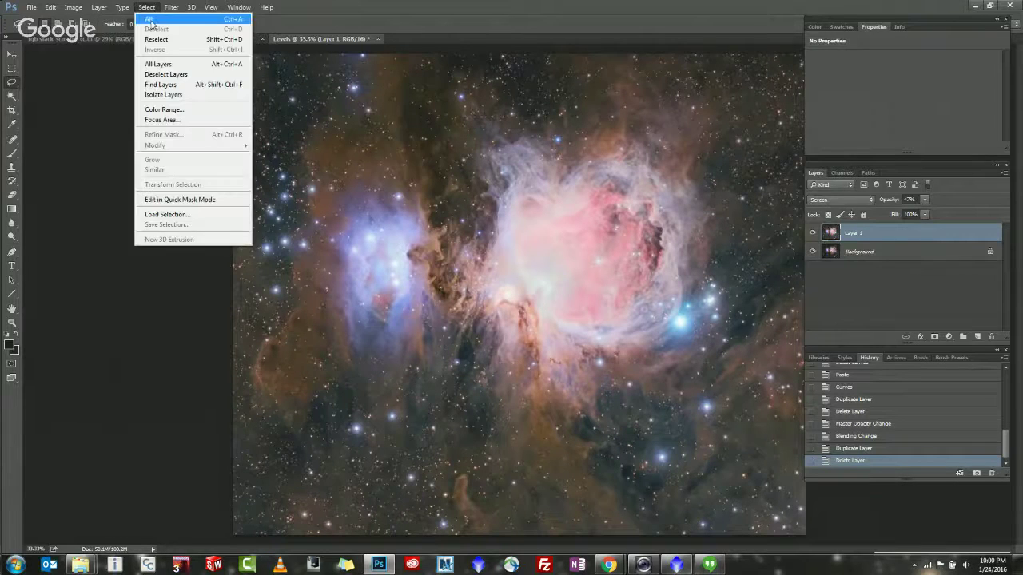
click(155, 17)
click(51, 8)
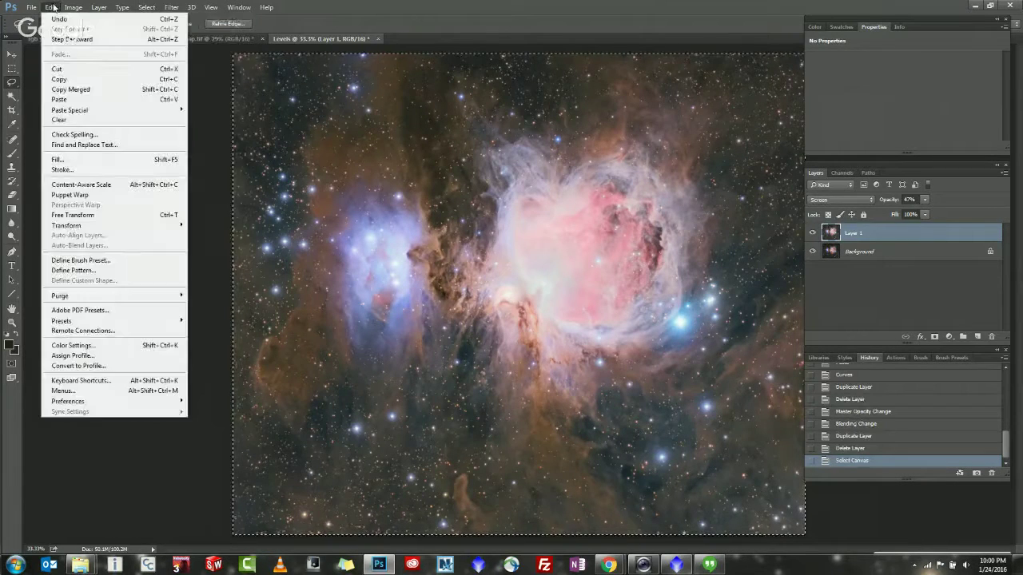
click(97, 90)
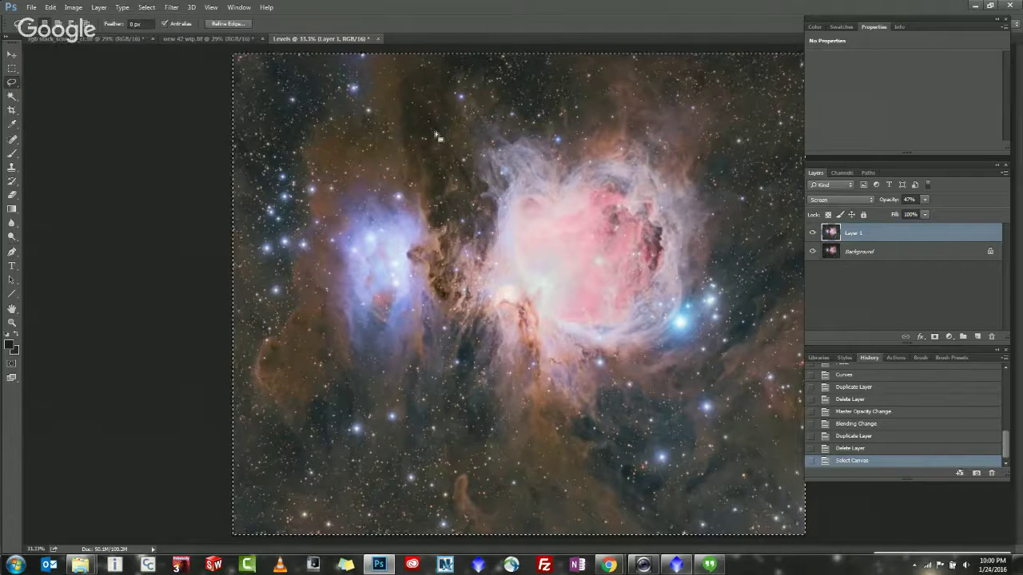
click(49, 7)
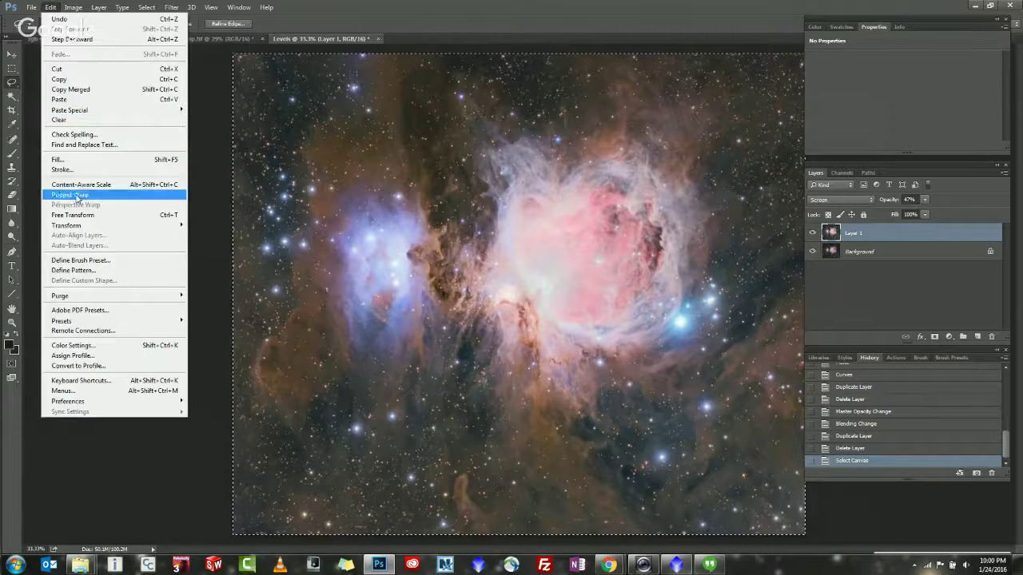
click(68, 99)
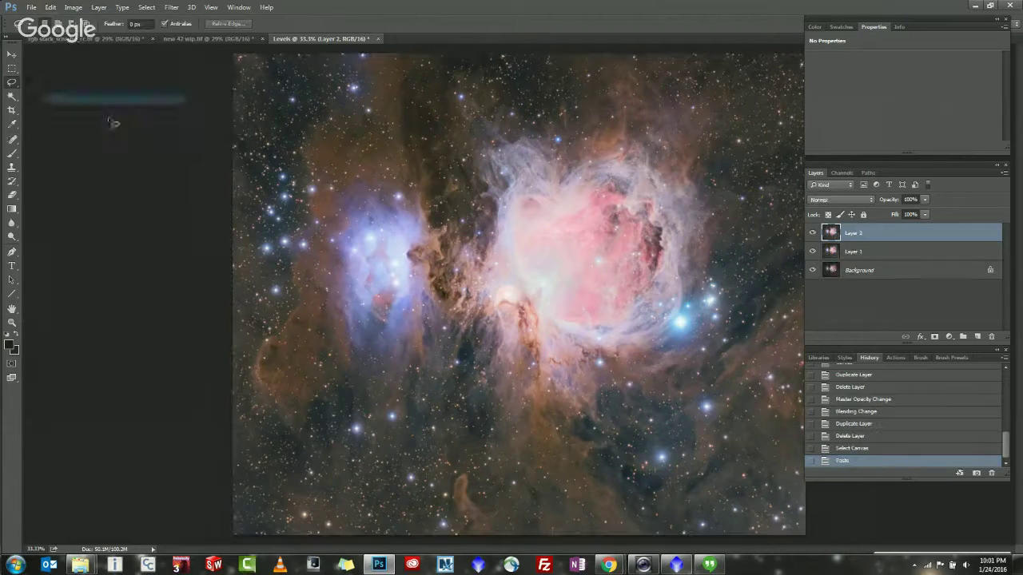
Toggle the pasted Layer 2's visibility repeatedly to compare it with the layers beneath, leaving it hidden.
click(810, 232)
click(810, 232)
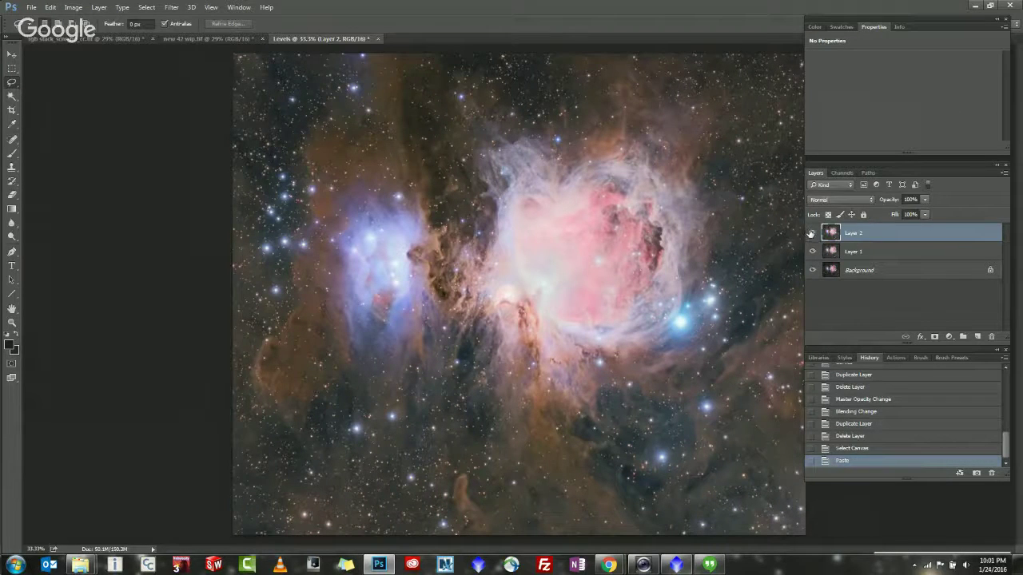
click(810, 232)
click(810, 232)
click(810, 233)
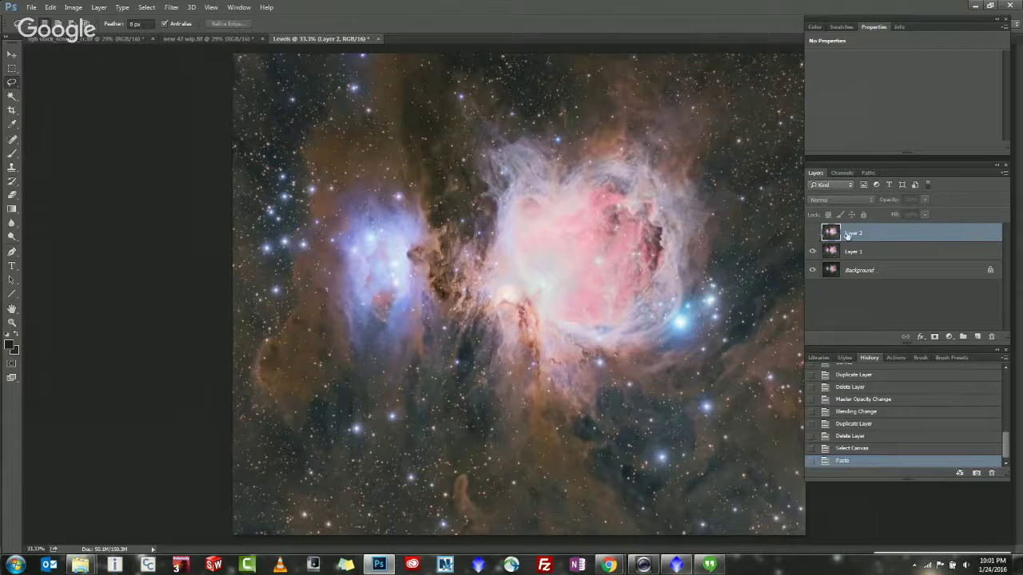
click(812, 234)
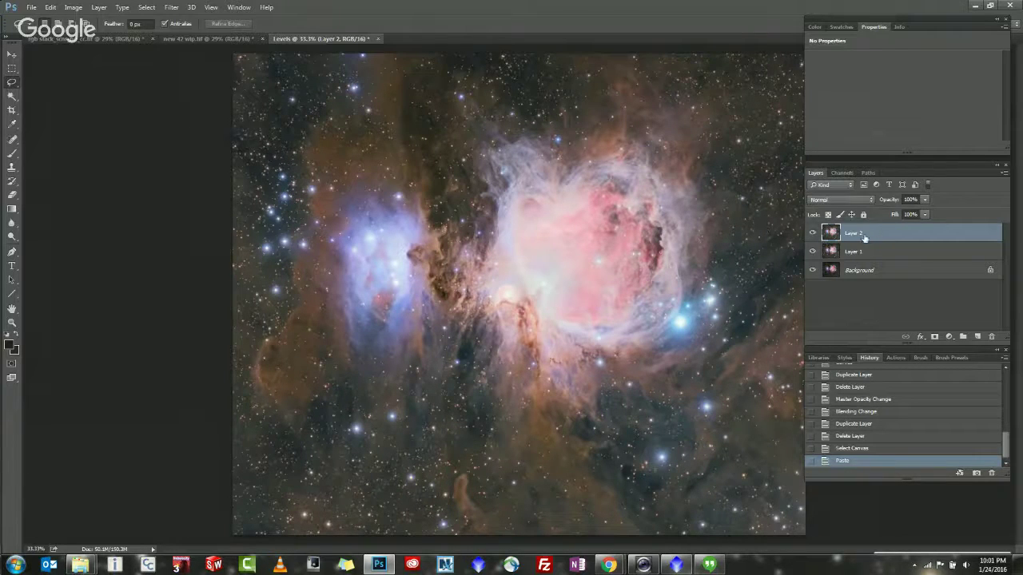
click(813, 232)
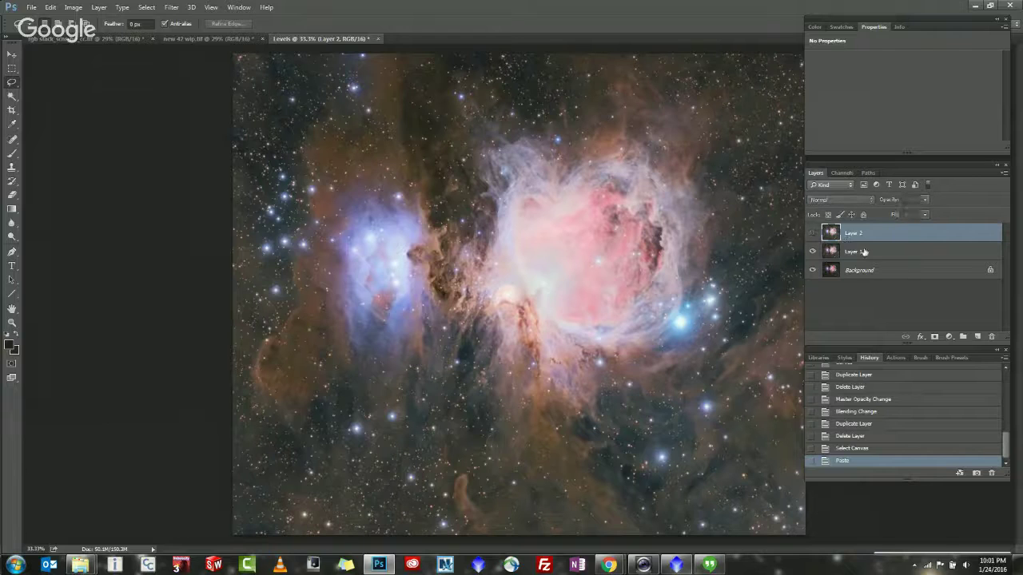
Duplicate the Screen-blended Layer 1 beneath the hidden Layer 2, and delete the duplicate.
drag(867, 253, 925, 296)
drag(972, 334, 976, 337)
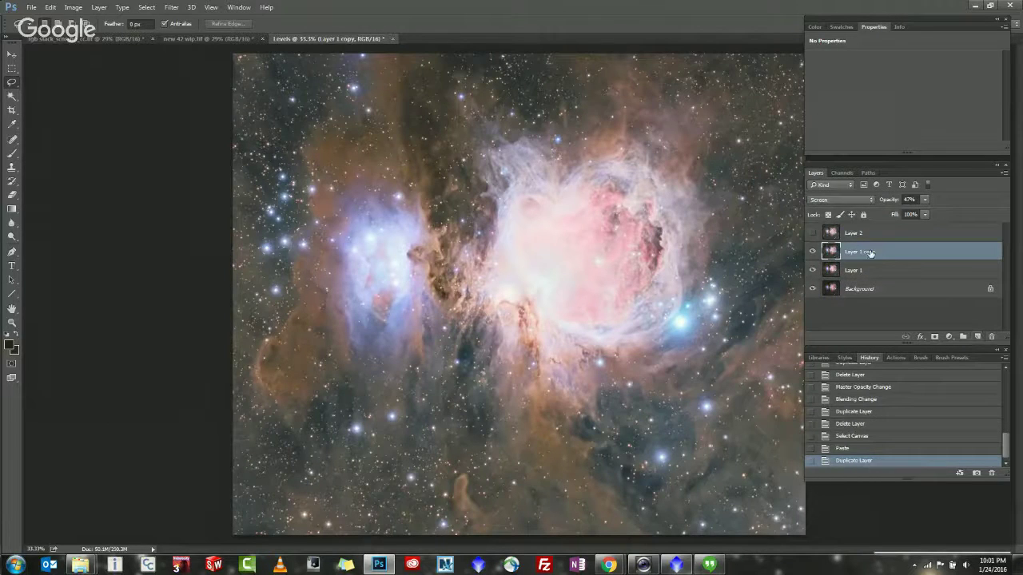
right_click(870, 252)
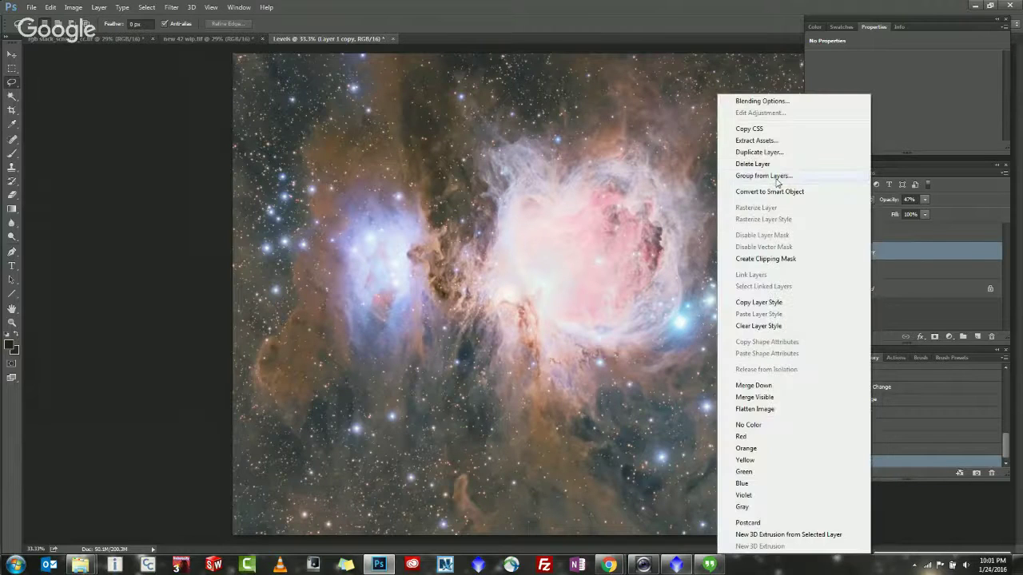
click(767, 165)
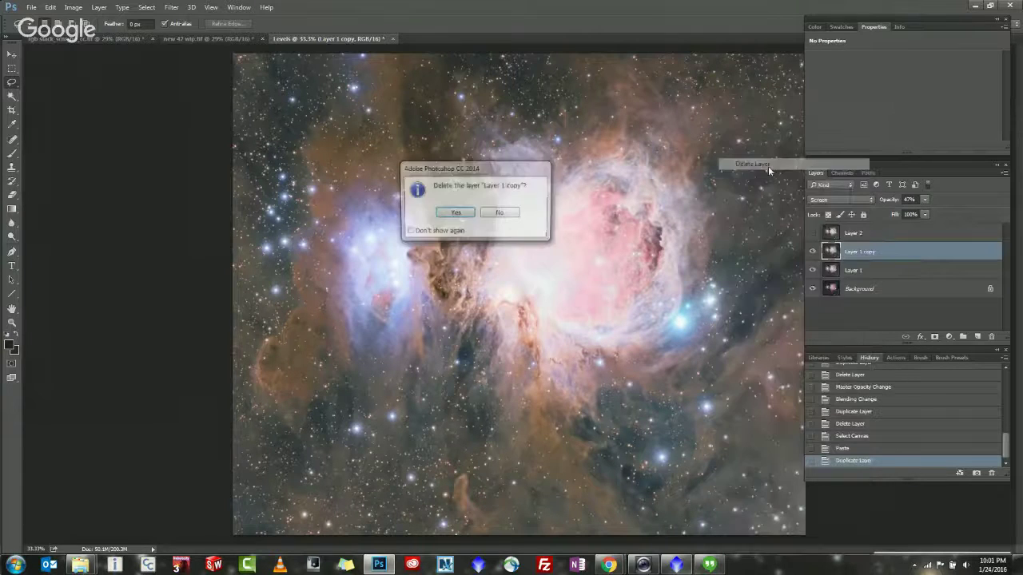
click(467, 218)
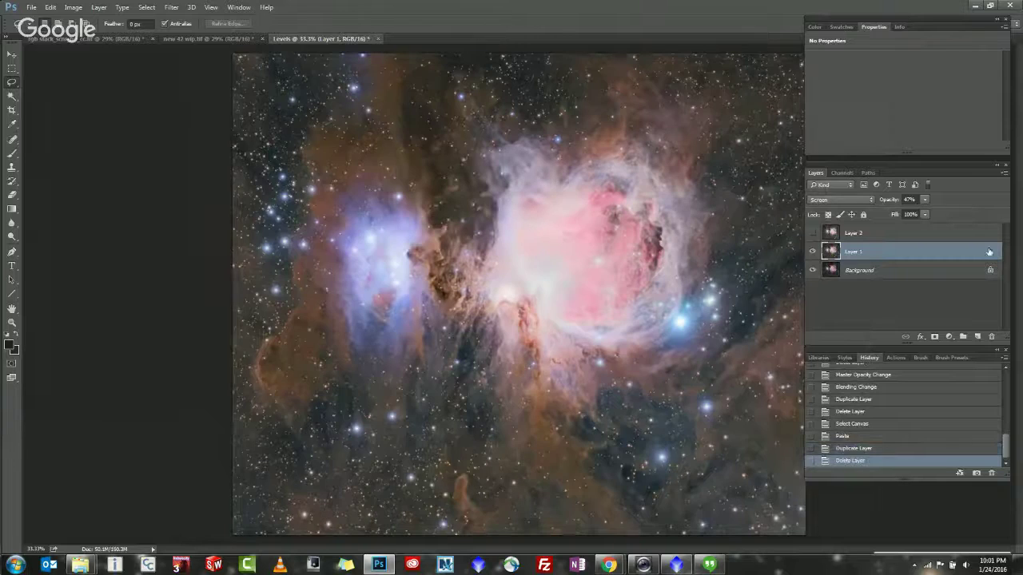
Delete the merged copy on Layer 2.
right_click(863, 233)
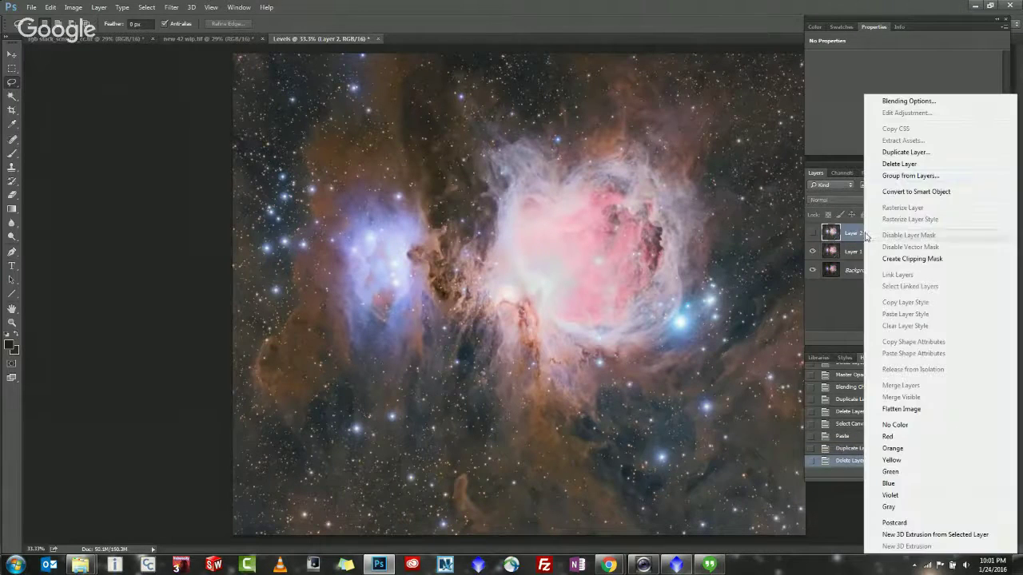
click(903, 165)
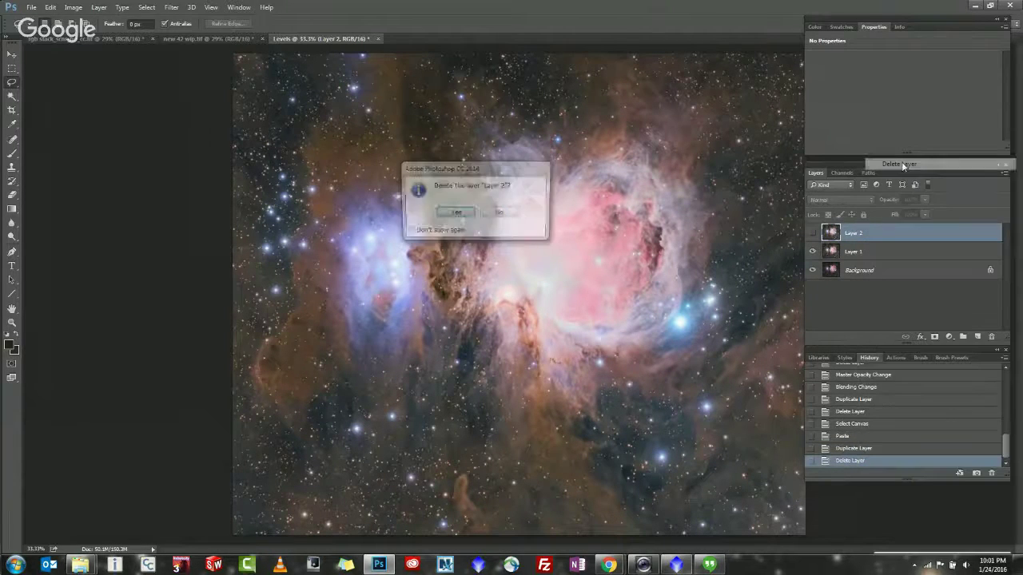
click(457, 214)
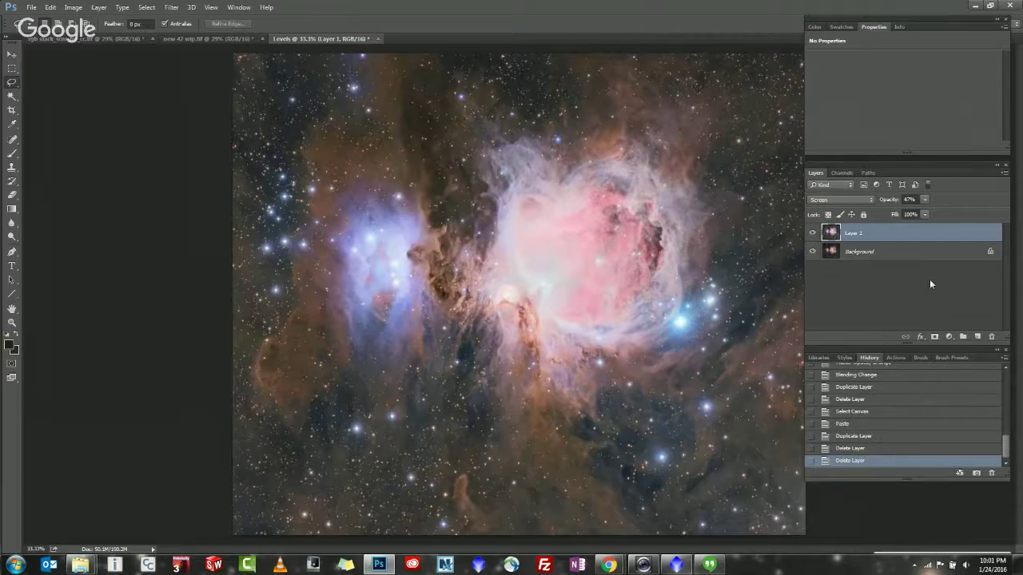
click(146, 7)
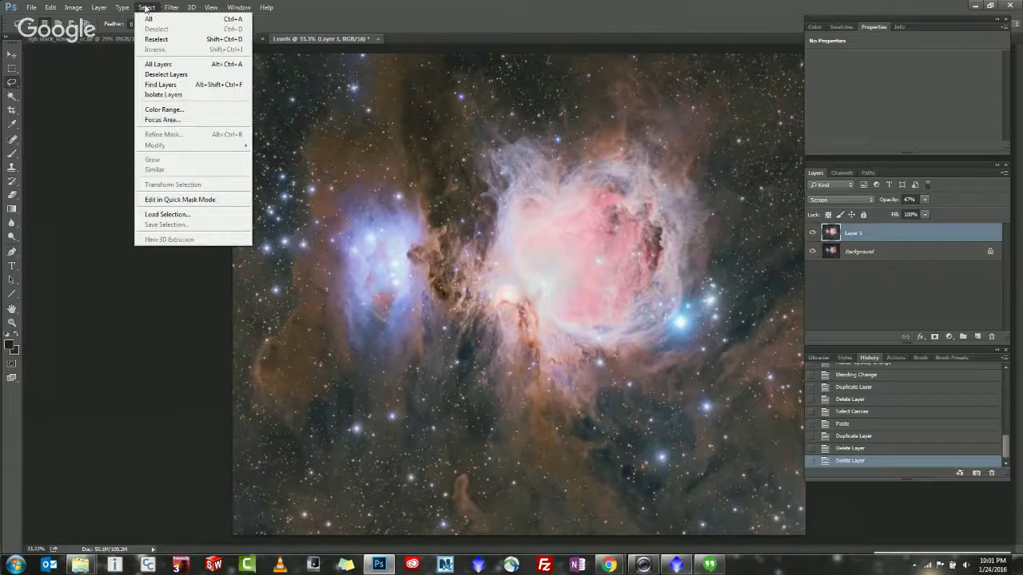
mouse_move(127, 6)
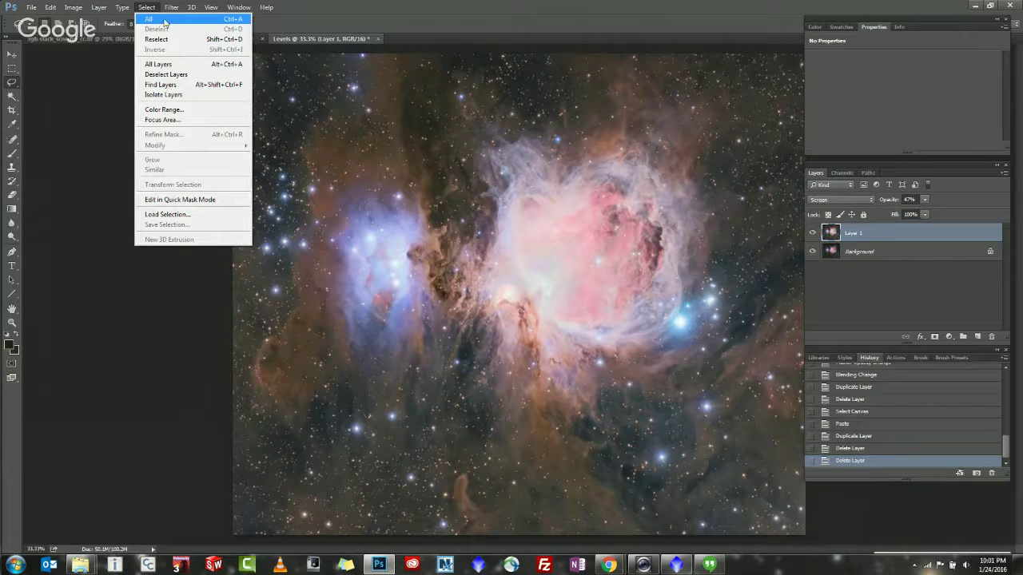
click(51, 6)
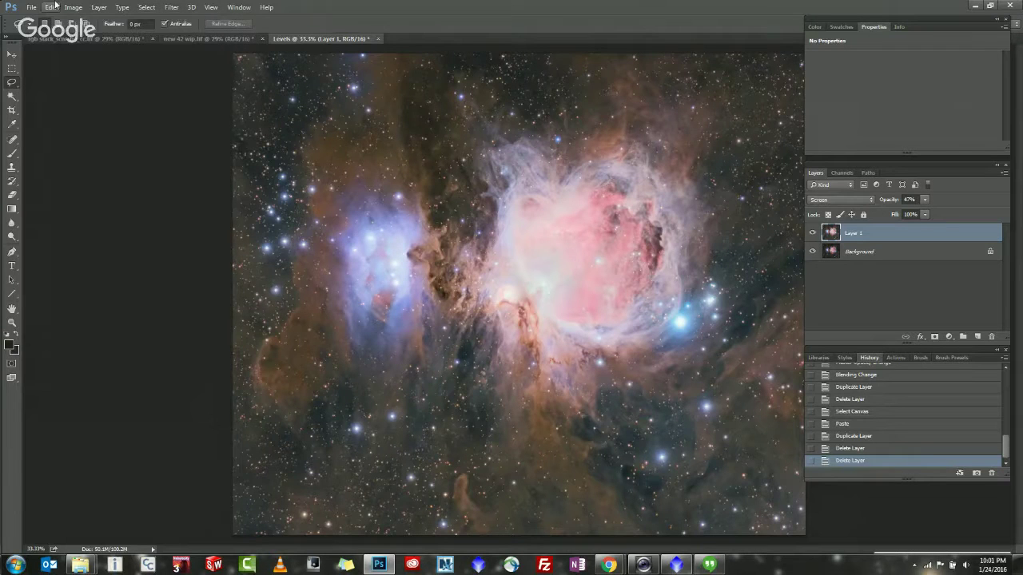
click(53, 6)
key(Escape)
click(146, 7)
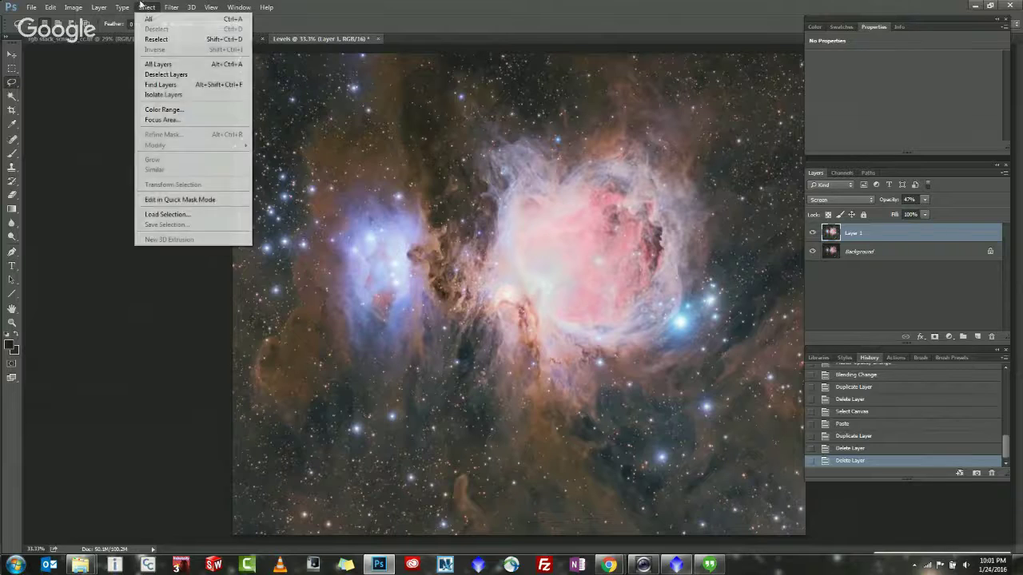
click(148, 20)
click(50, 7)
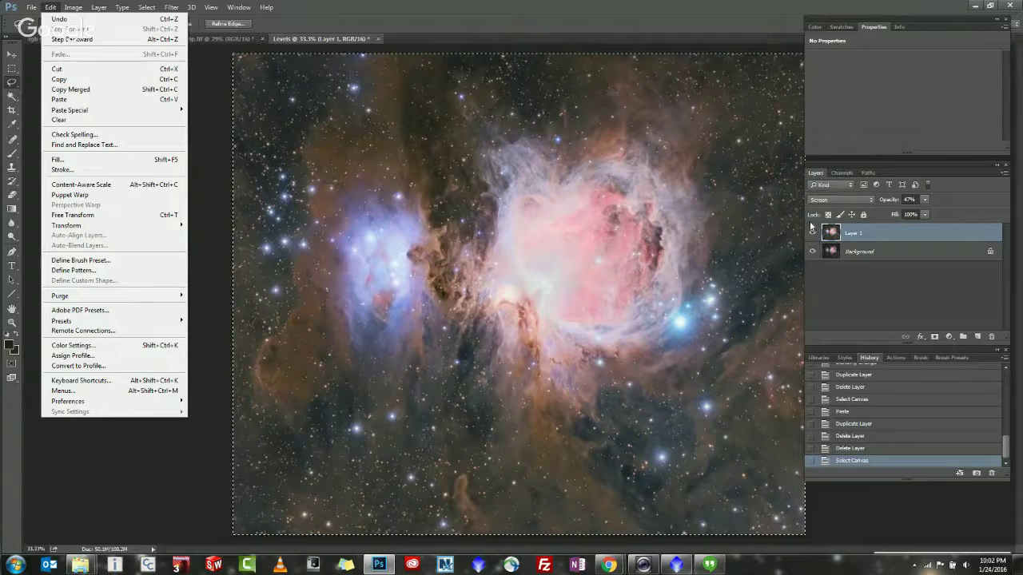
click(697, 230)
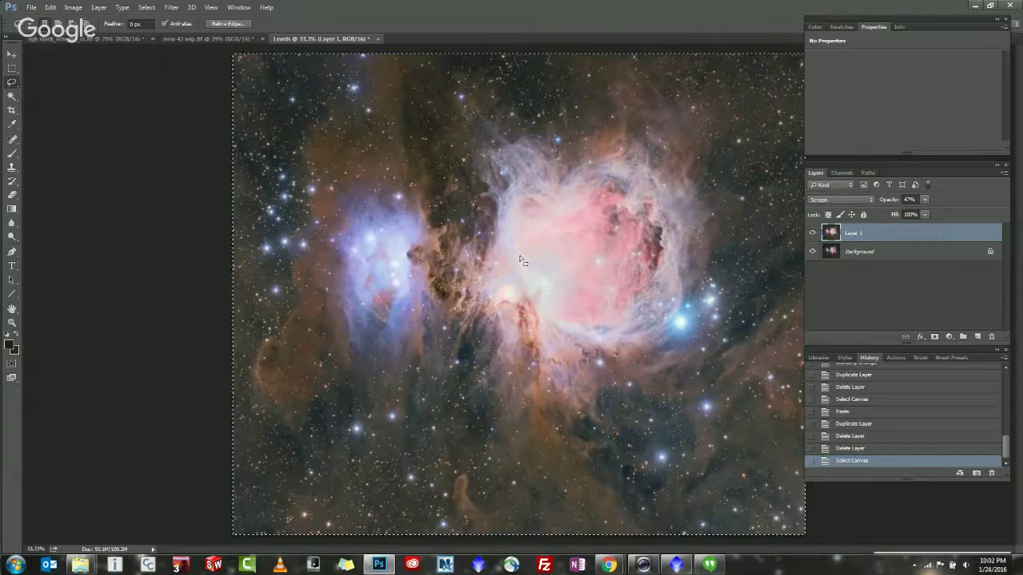
key(ctrl+d)
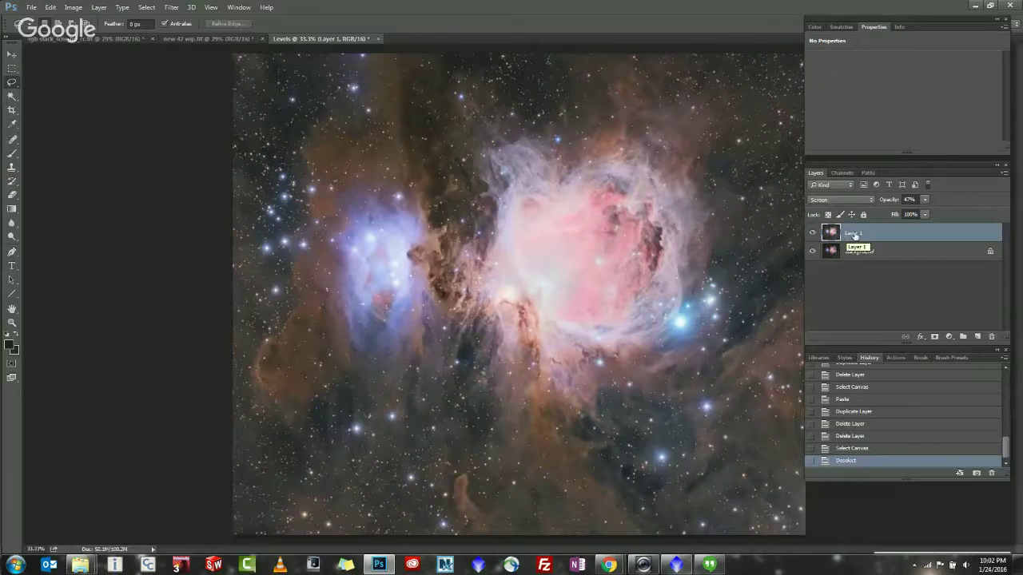
Rename Layer 1 as "First Level Stretch".
double_click(853, 233)
text(First La)
text(vel Stretch)
key(Return)
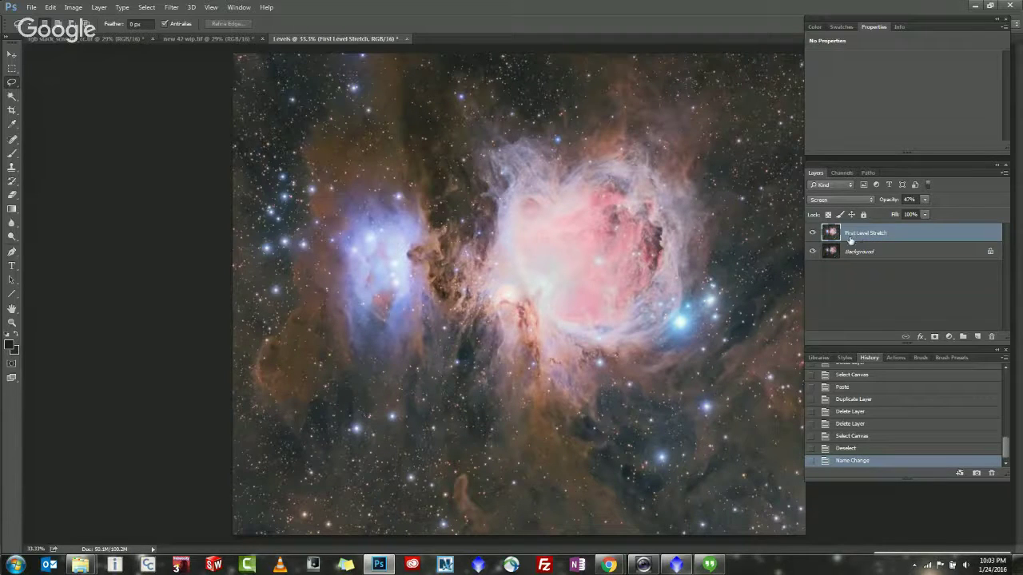
Select the entire canvas, copy it merged and paste the result as a new layer above First Level Stretch.
click(143, 7)
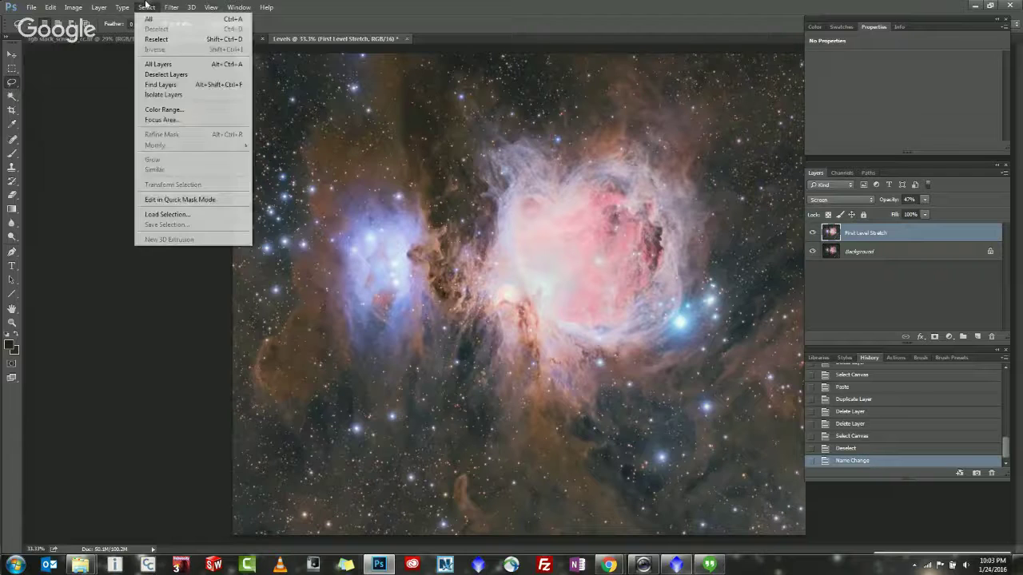
click(147, 19)
click(50, 7)
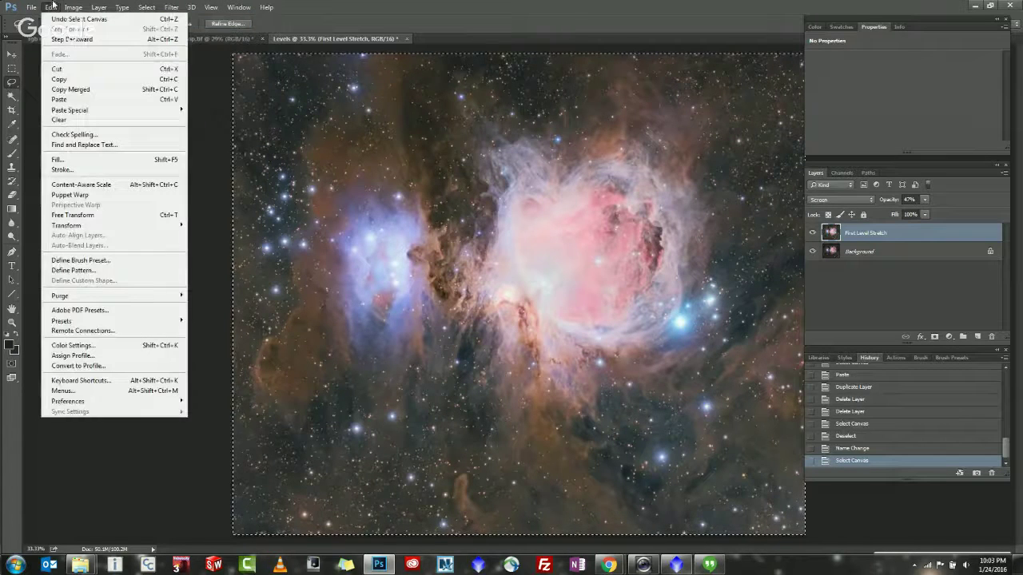
click(80, 89)
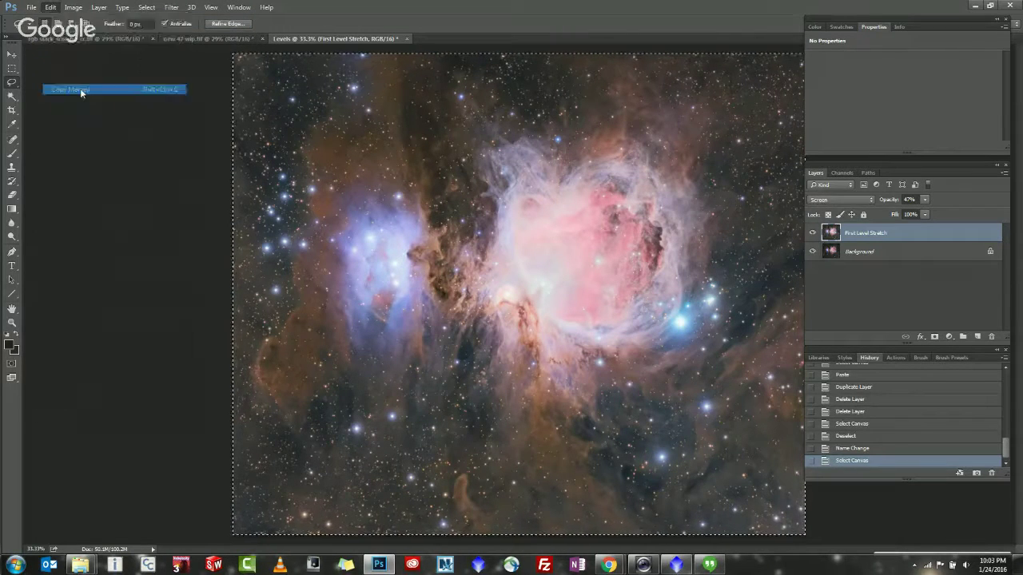
key(ctrl+v)
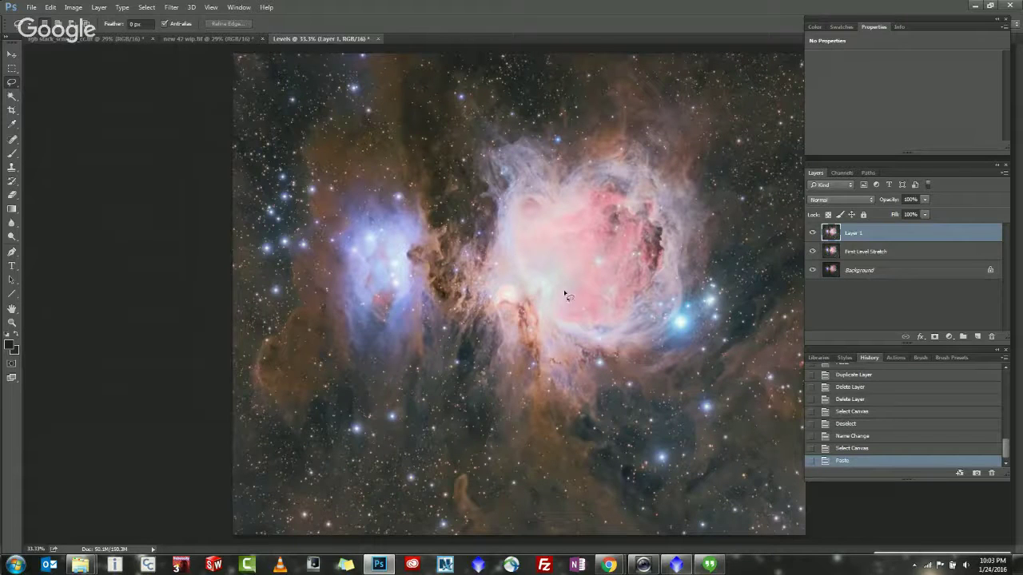
Darken the pasted merged layer with Levels by raising the RGB black input level to about 20.
key(ctrl+l)
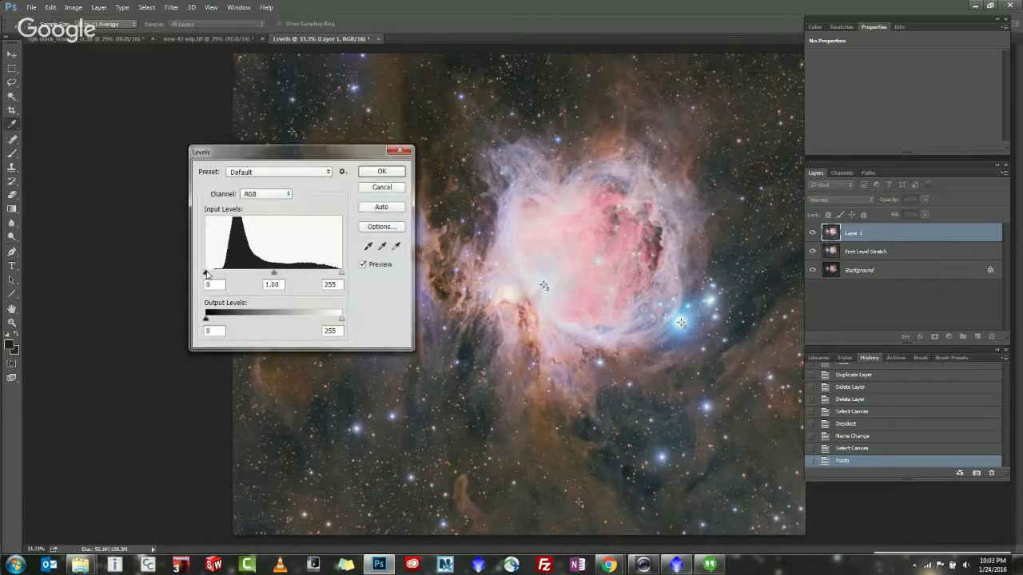
drag(205, 273, 216, 279)
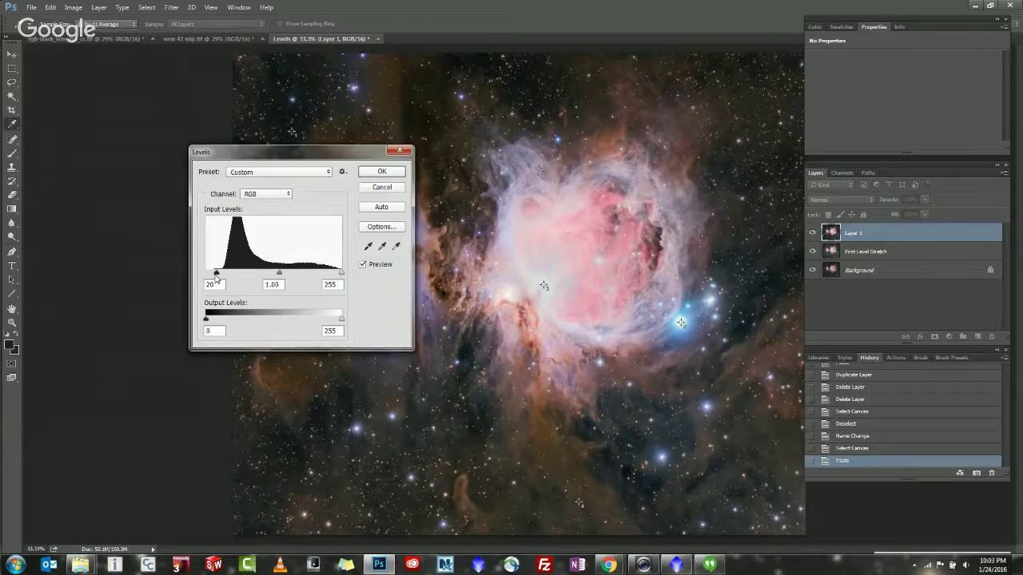
double_click(211, 285)
click(397, 172)
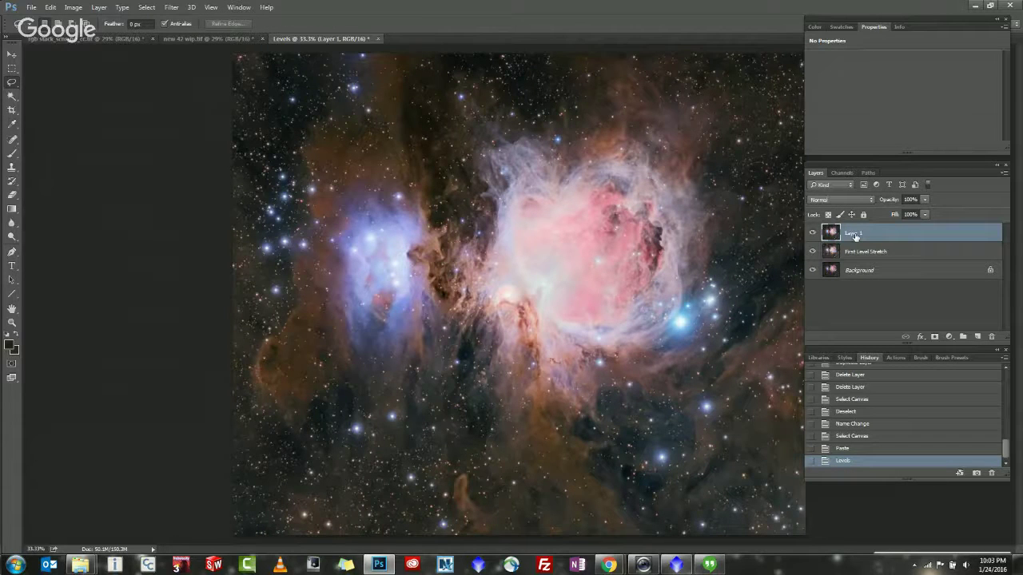
Rename the darkened merged layer as "Darken Level Stretch".
double_click(854, 233)
text(B)
text(arken Level Stretch)
key(Return)
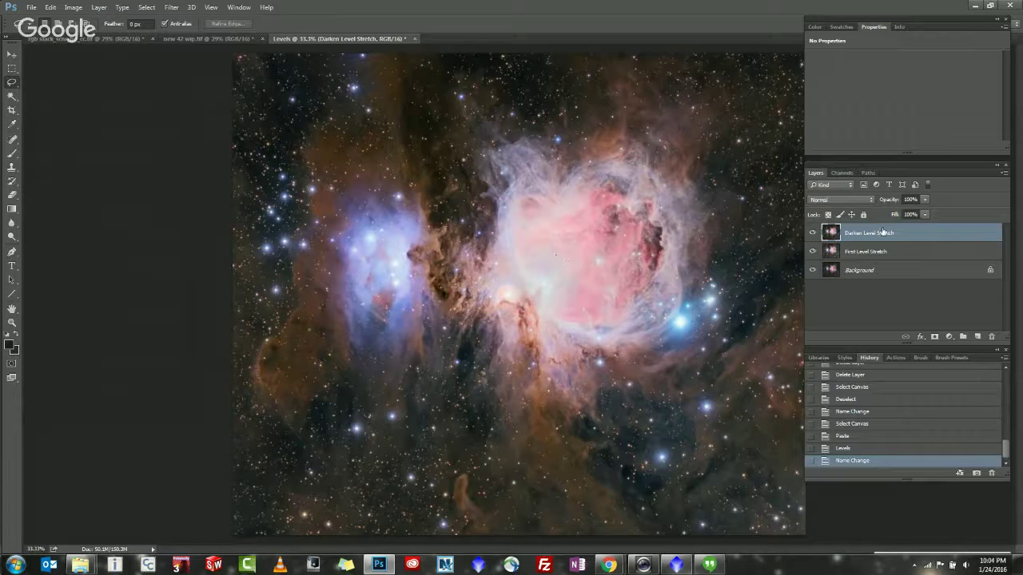
Create a new layer group and move the Darken Level Stretch and First Level Stretch layers into it.
click(962, 337)
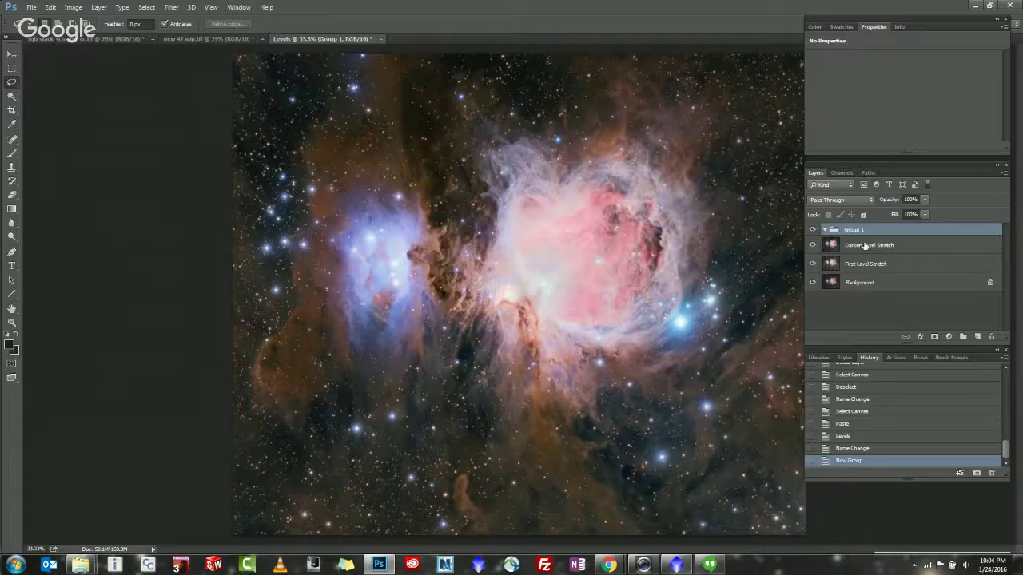
click(864, 245)
shift+click(865, 264)
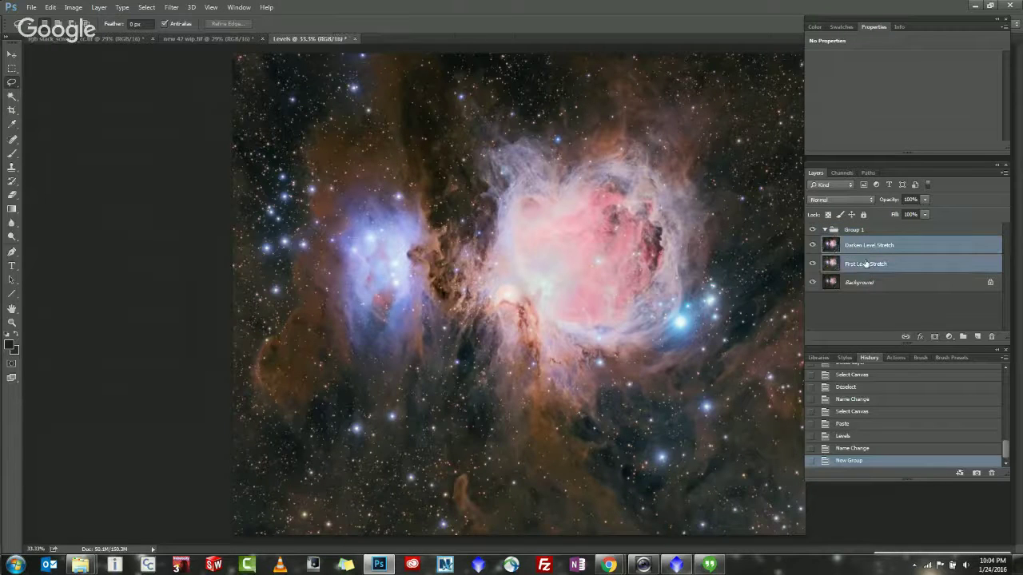
click(876, 248)
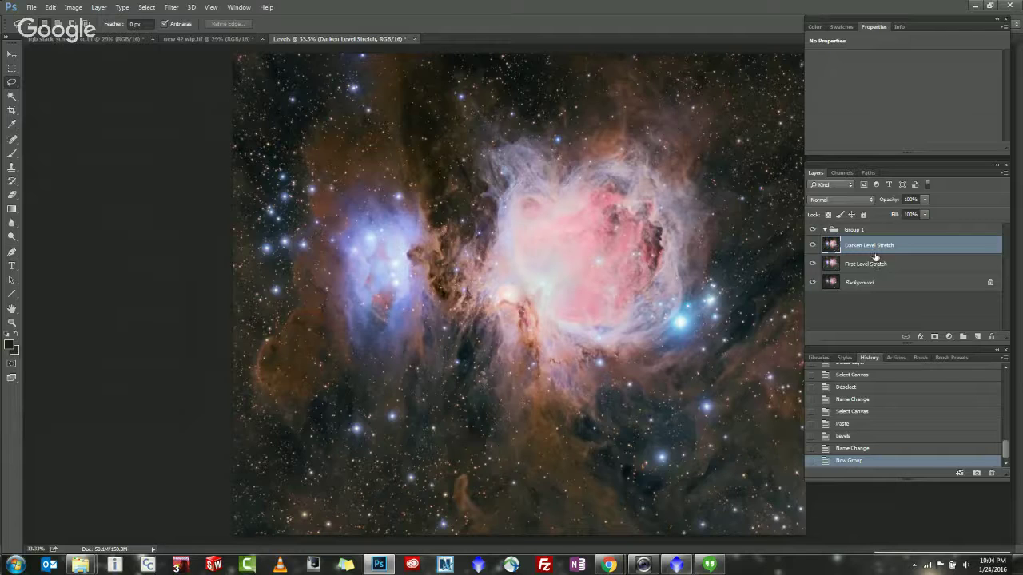
shift+click(877, 265)
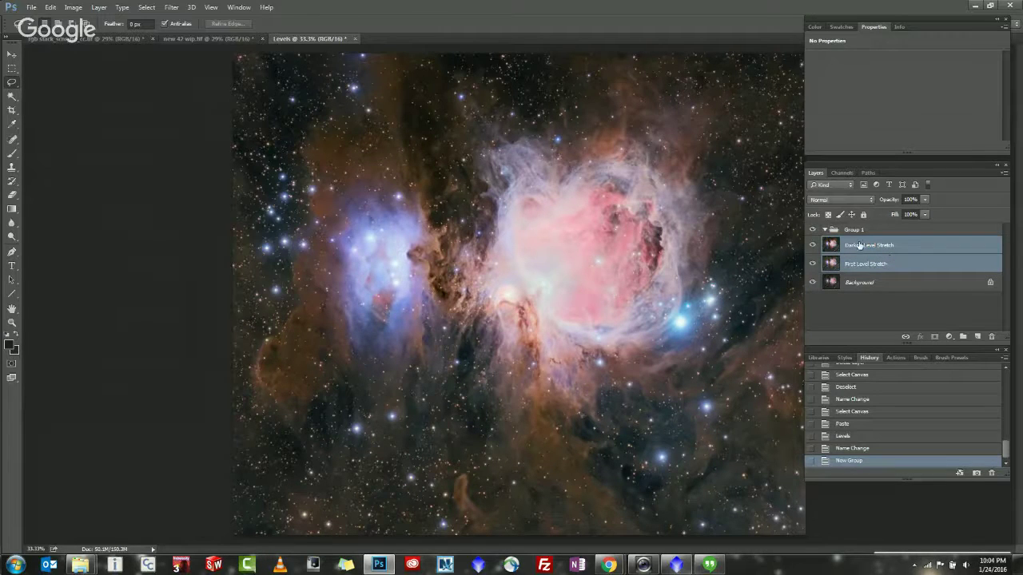
click(861, 246)
shift+click(876, 264)
drag(858, 246, 858, 232)
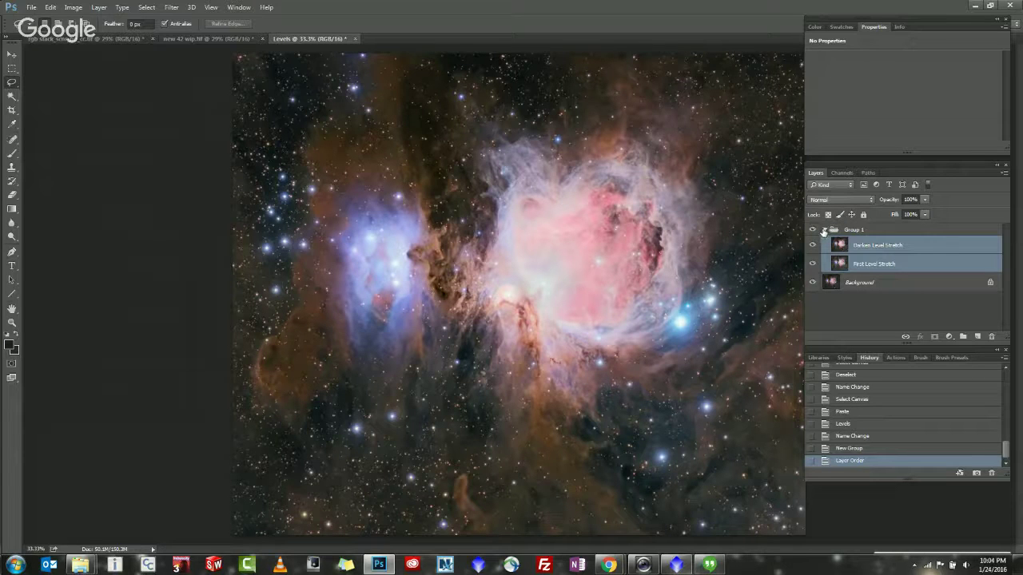
Compare the image with Group 1 hidden and shown, and leave the group visible and collapsed.
click(823, 230)
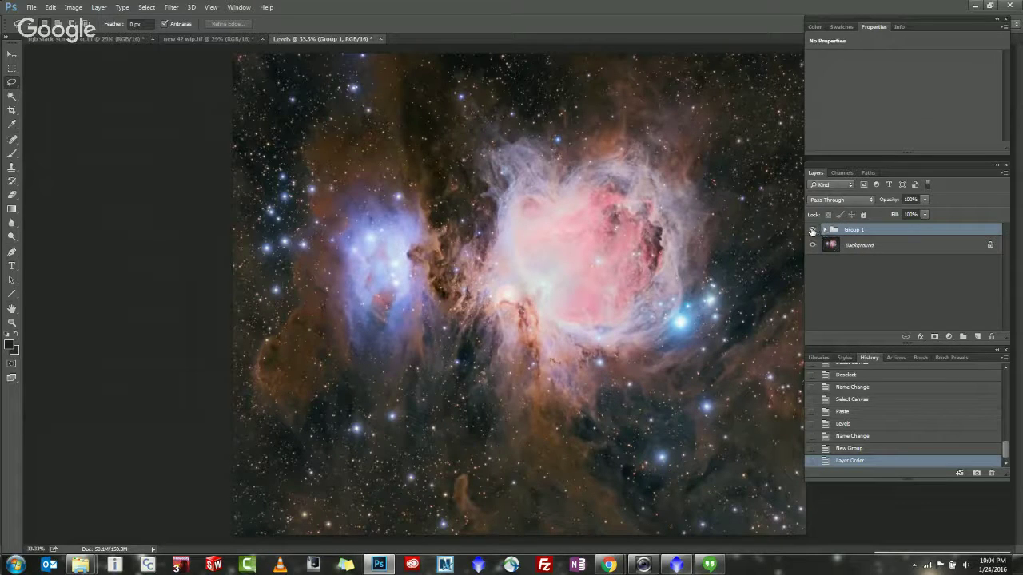
click(825, 230)
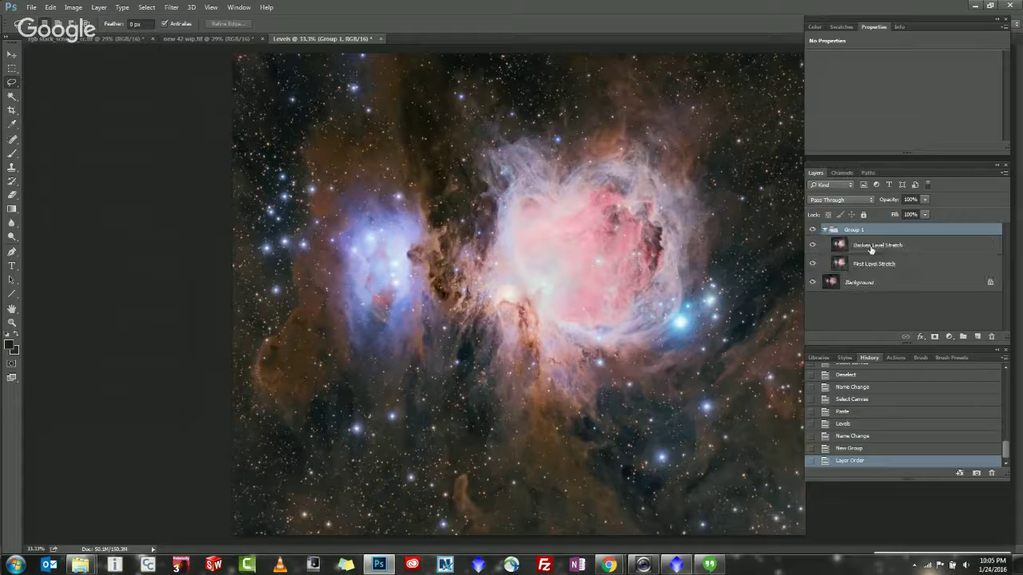
click(812, 231)
click(811, 231)
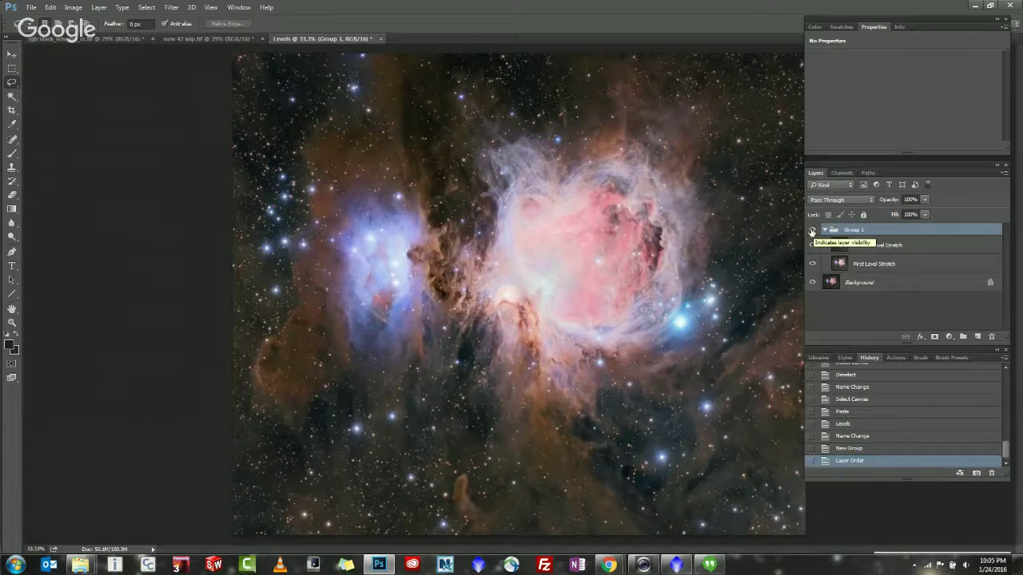
click(811, 231)
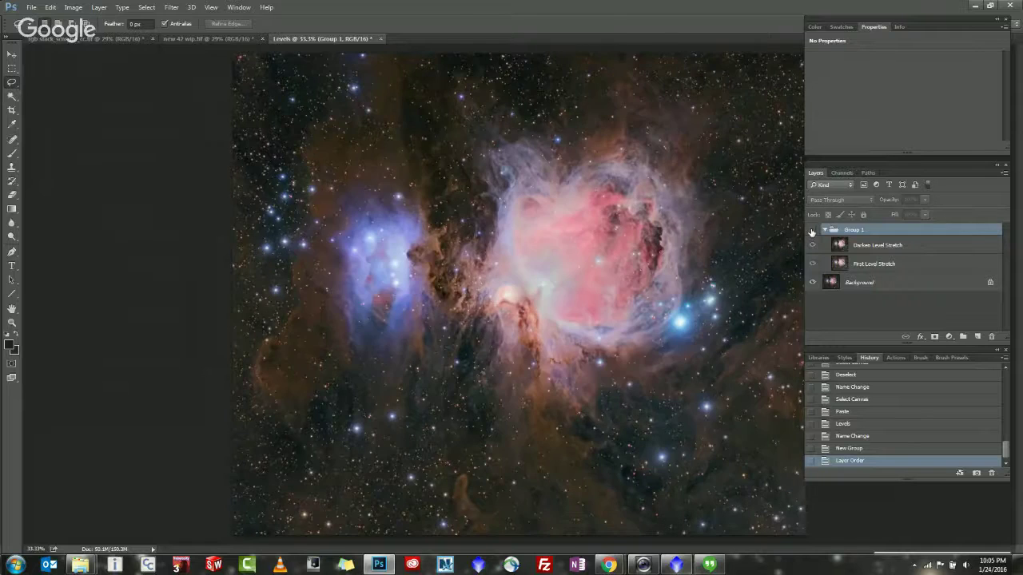
click(812, 231)
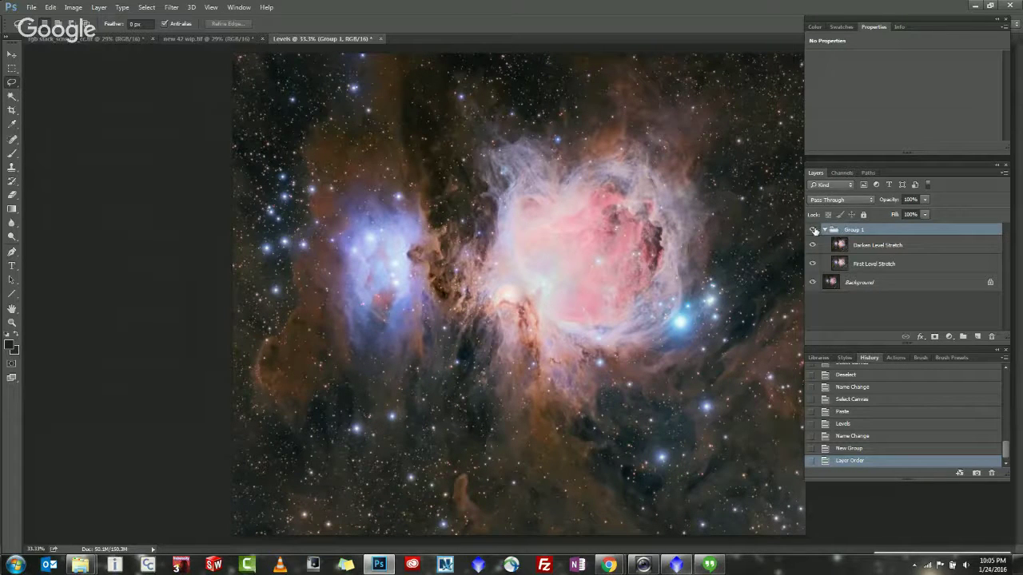
click(811, 231)
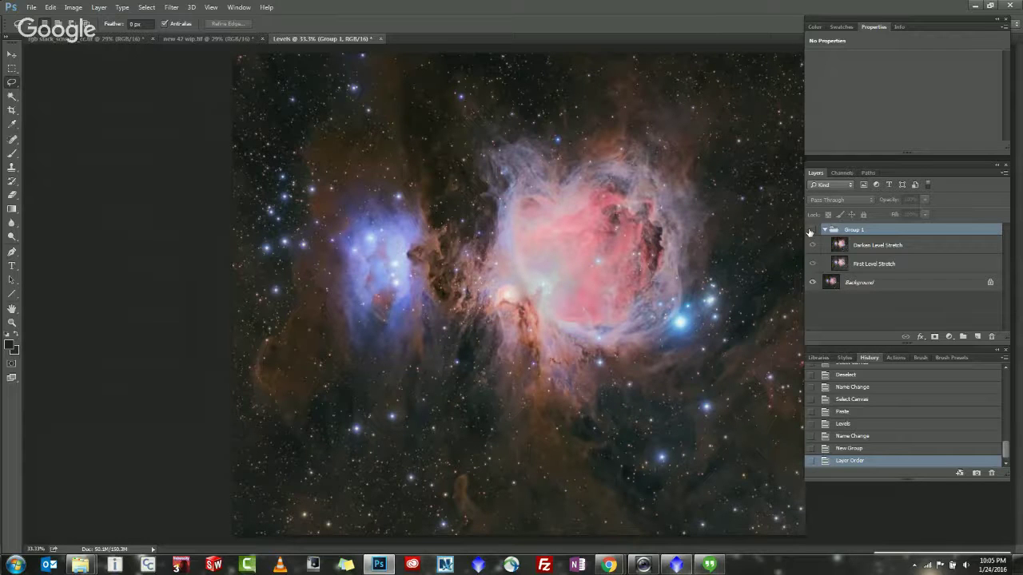
click(811, 230)
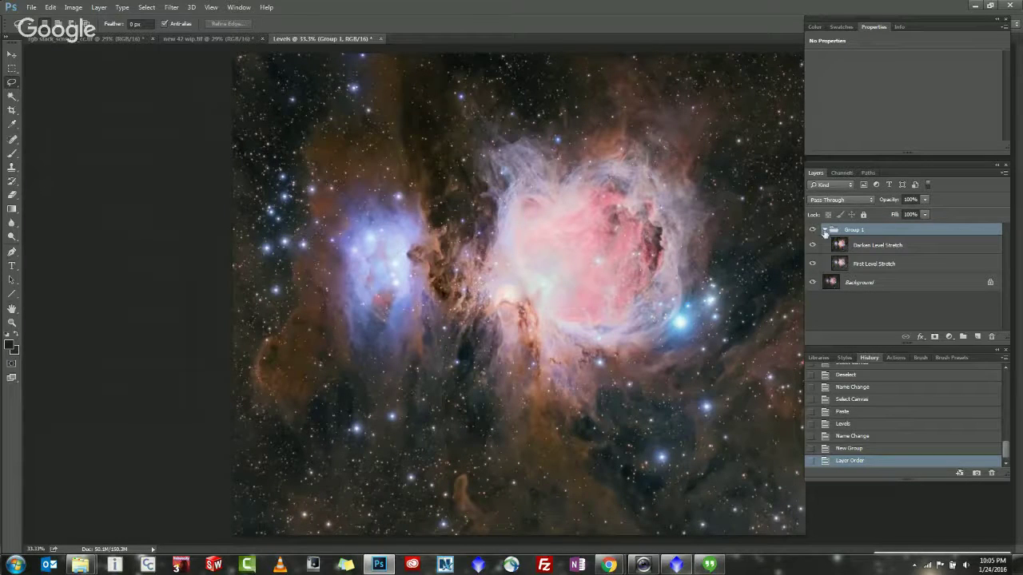
click(824, 230)
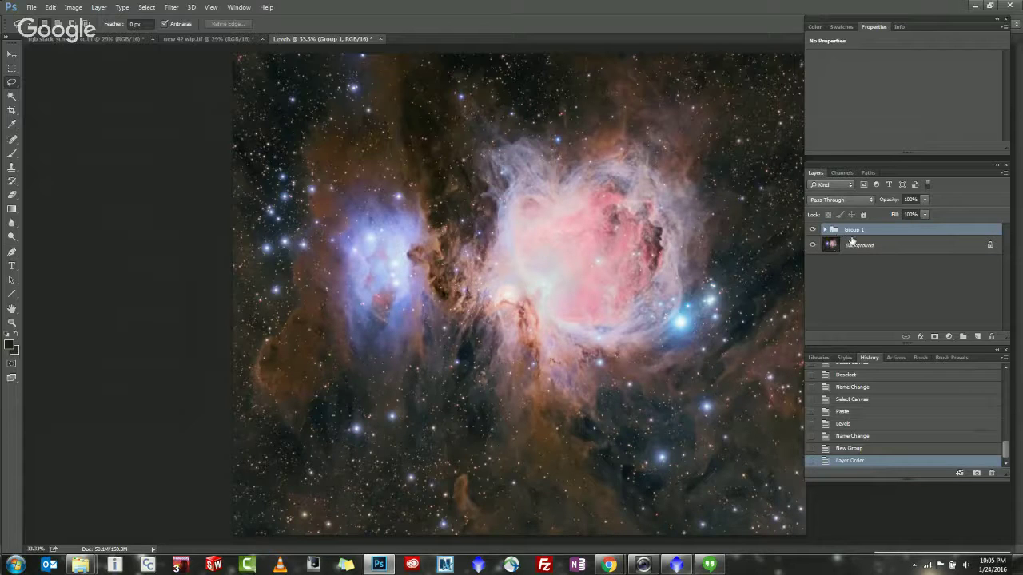
Try a reduced opacity on Group 1, restore it to 100%, and check the layers inside the group.
click(925, 200)
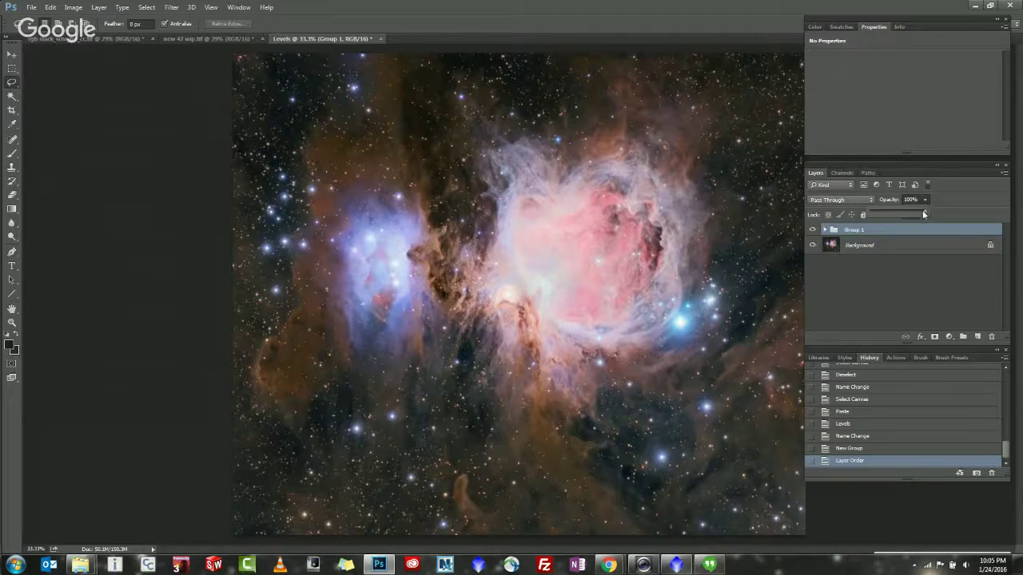
drag(924, 214, 894, 211)
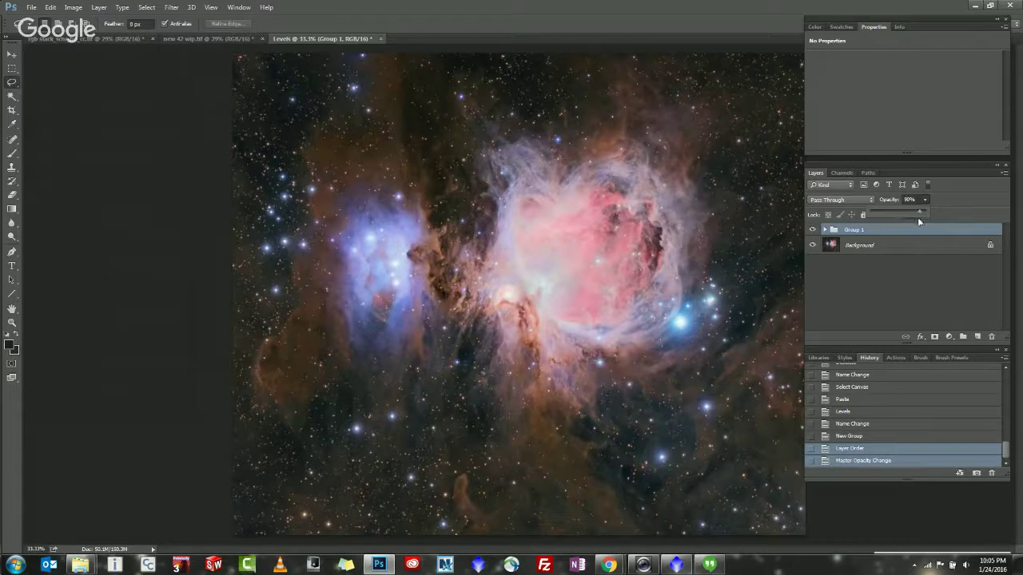
mouse_move(919, 221)
mouse_down()
mouse_move(885, 215)
mouse_move(927, 214)
mouse_up()
click(823, 230)
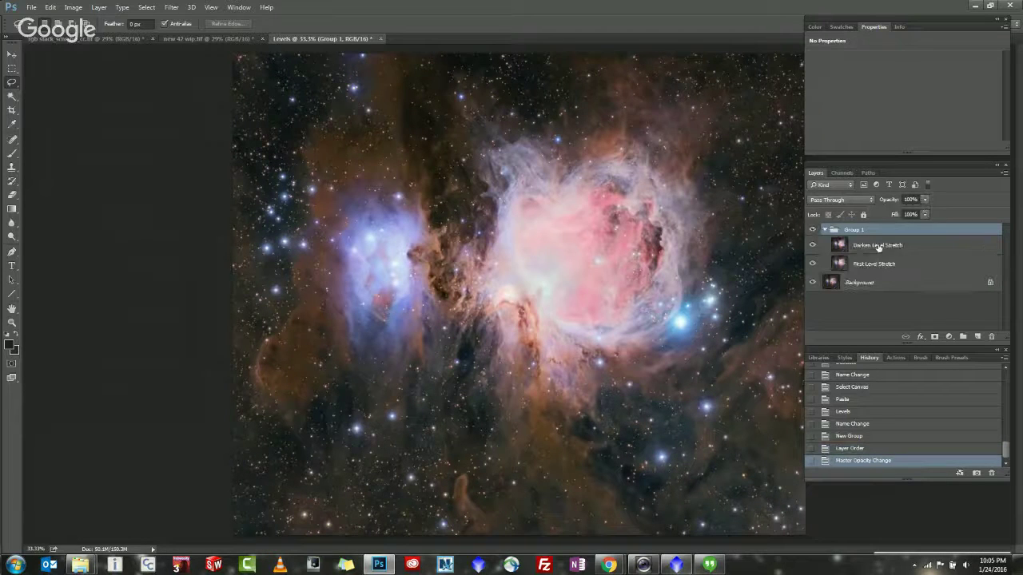
click(877, 246)
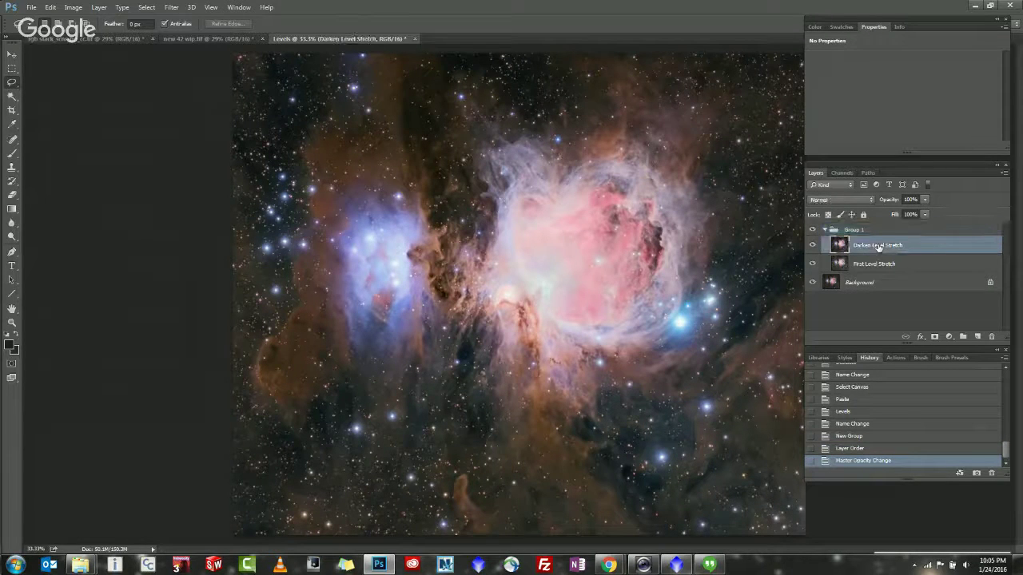
click(825, 229)
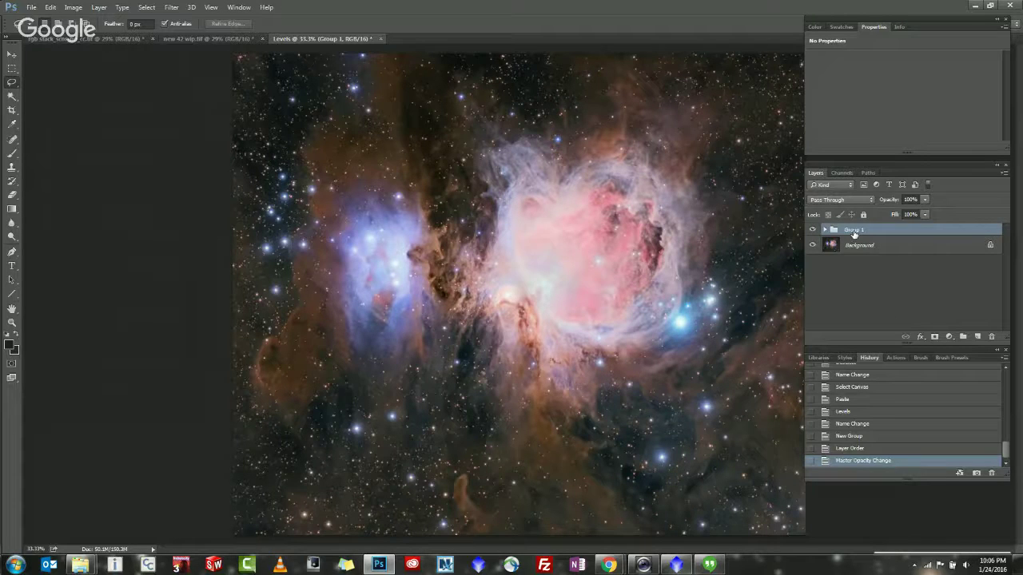
Test Group 1 at 50% and 0% opacity, and return it to 100%.
click(923, 202)
drag(926, 211, 896, 214)
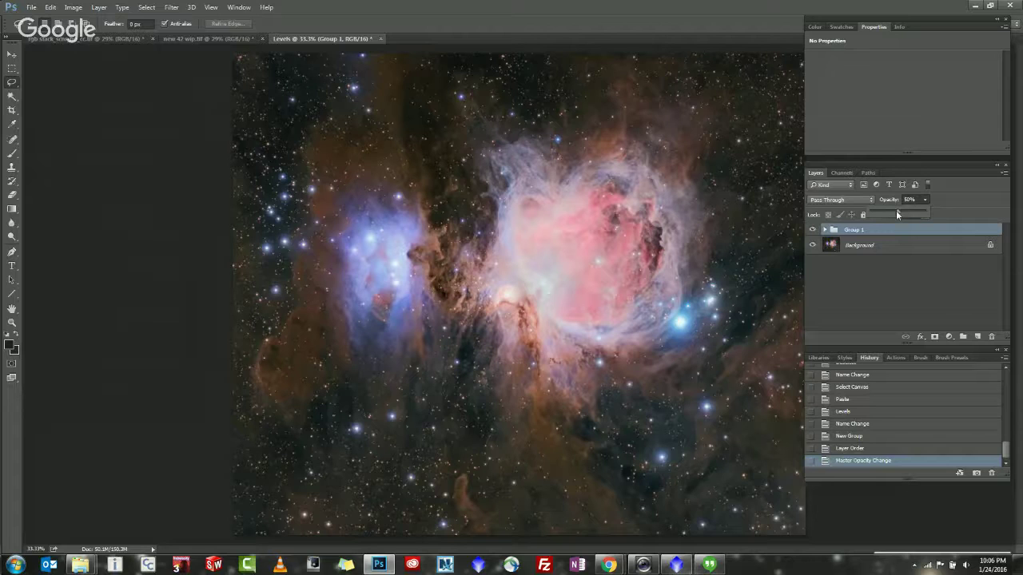
mouse_move(895, 210)
mouse_down()
mouse_move(927, 210)
mouse_move(896, 214)
mouse_up()
drag(896, 213, 861, 214)
click(894, 278)
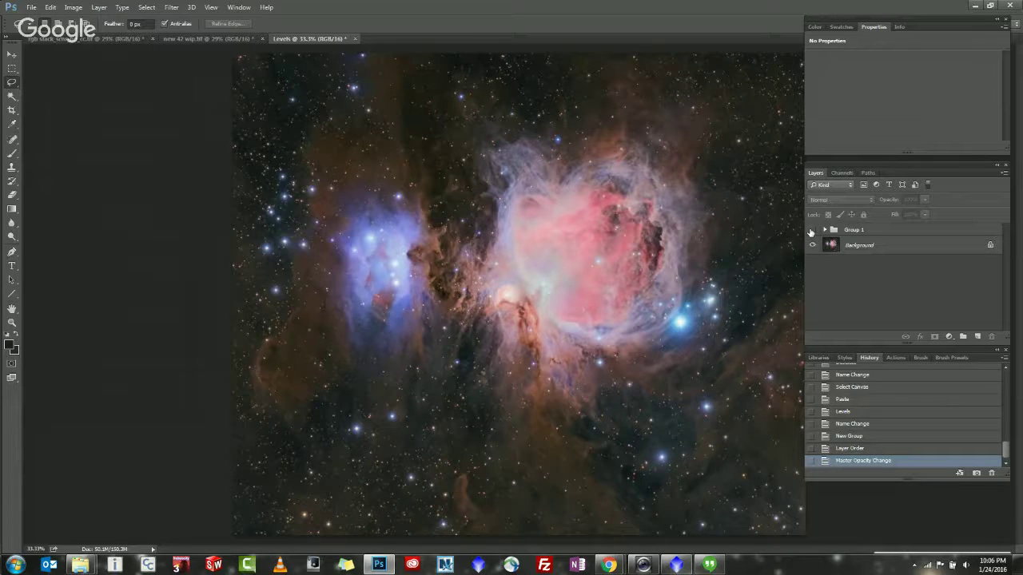
click(858, 234)
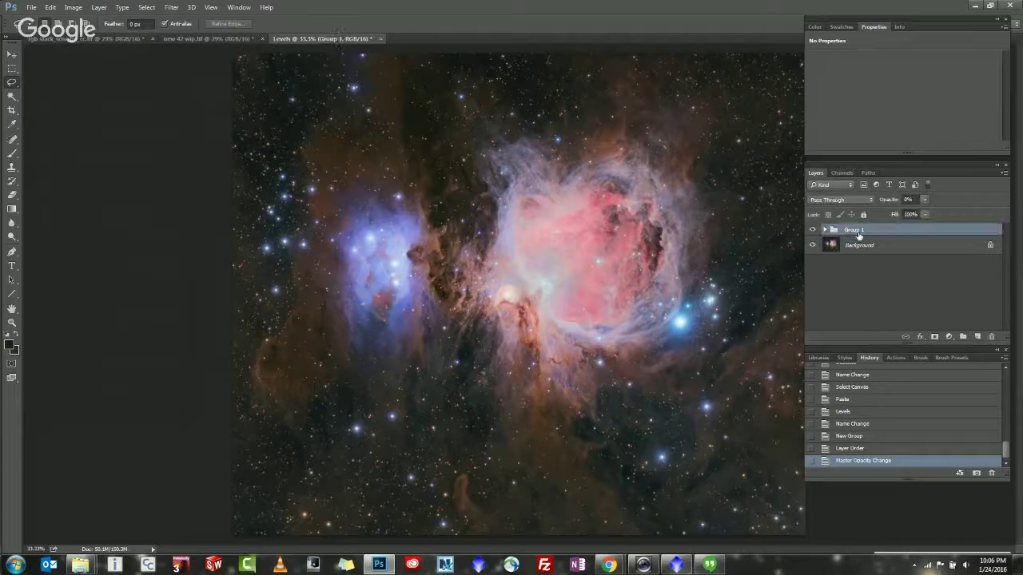
click(925, 199)
drag(927, 213, 1007, 216)
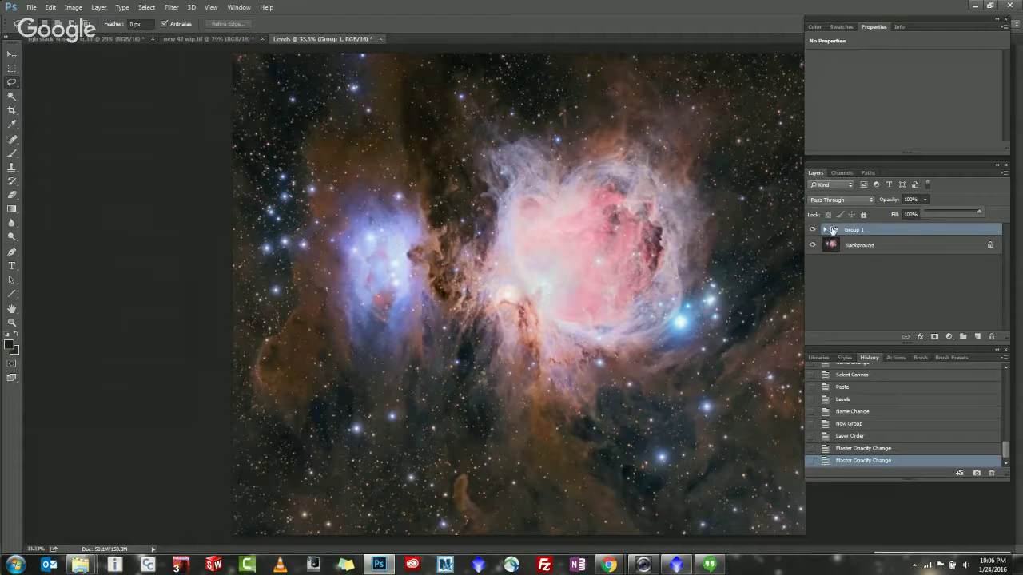
Rename Group 1 as "Levels Group".
right_click(851, 231)
click(844, 231)
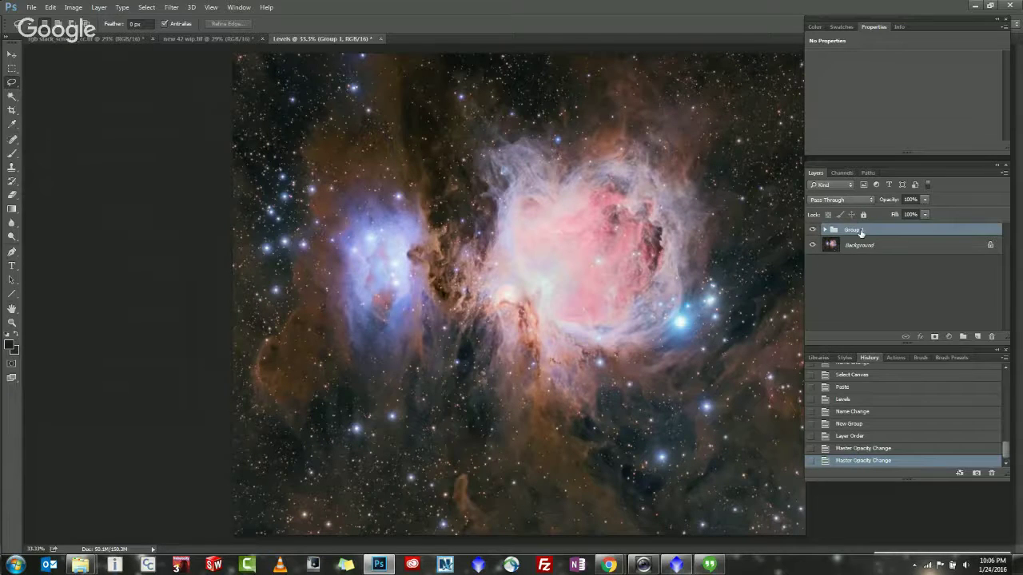
double_click(853, 231)
text(Levels)
key(Return)
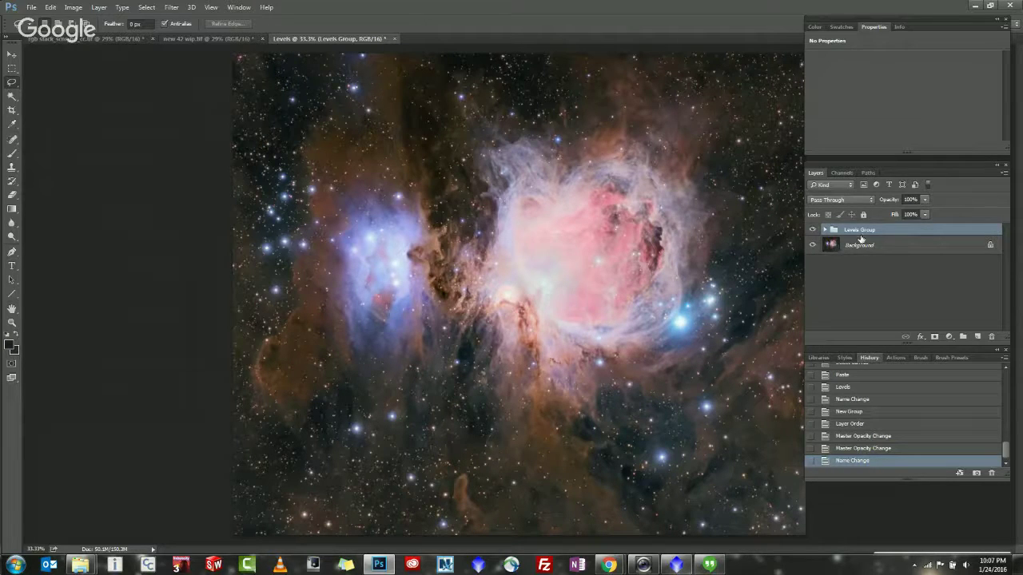
Expand Levels Group and compare the Background image with the group hidden and shown.
click(826, 231)
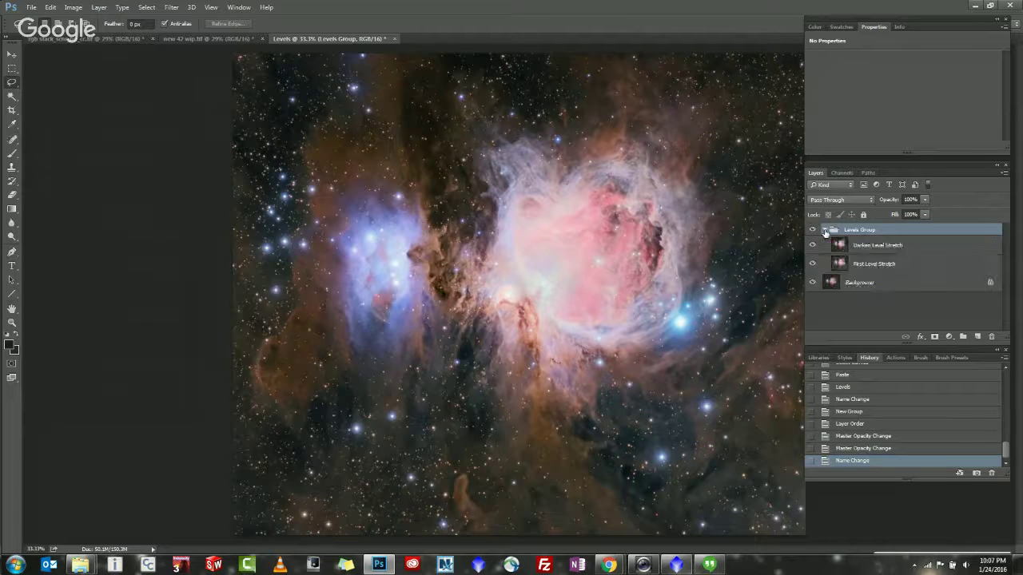
click(867, 284)
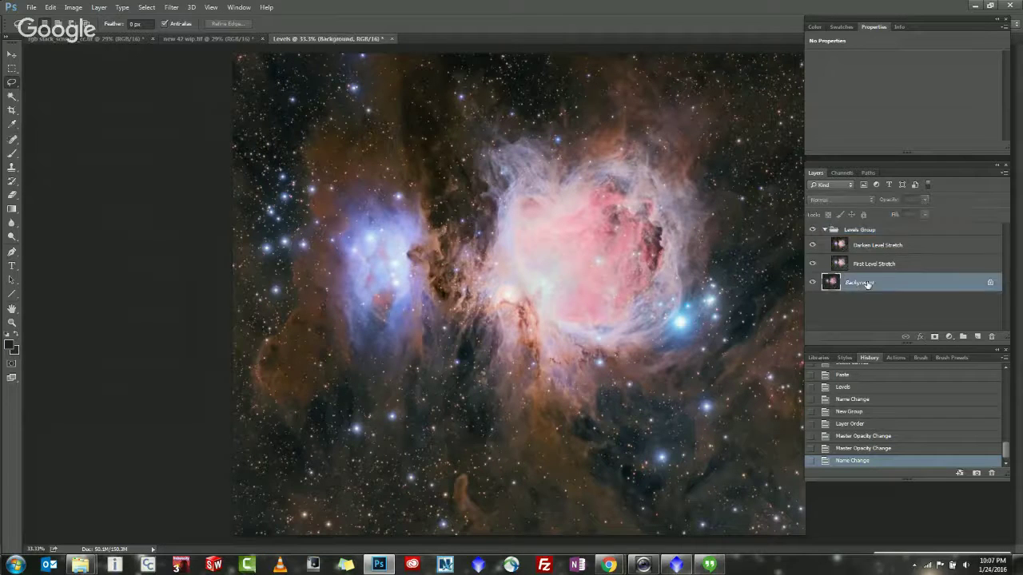
click(812, 231)
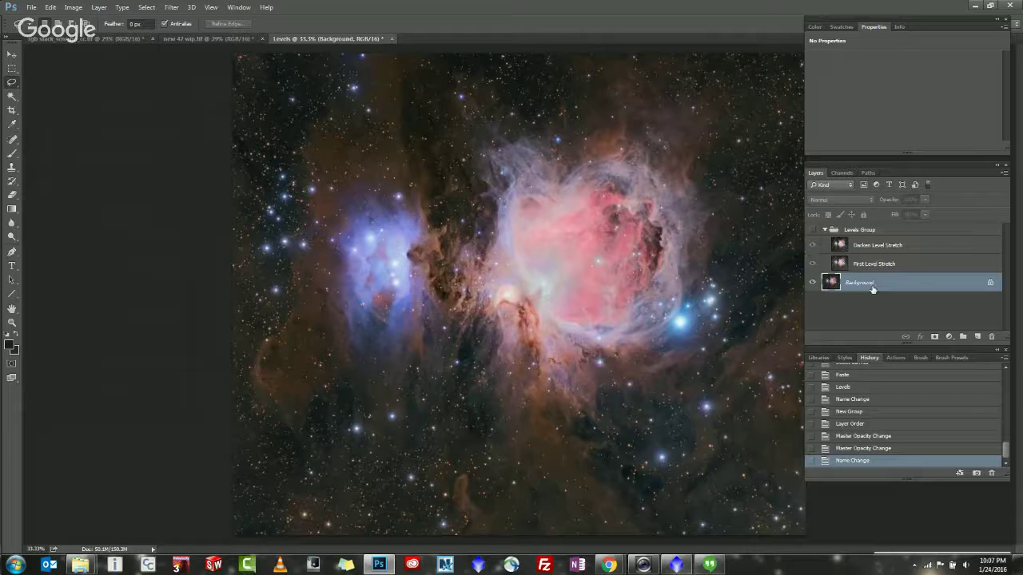
click(812, 231)
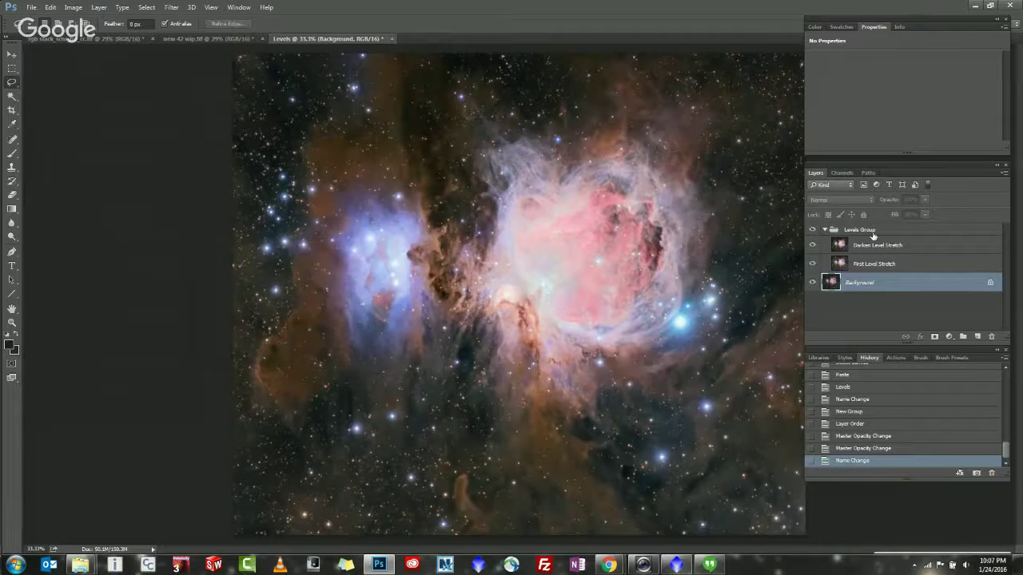
Hide the Darken Level Stretch and First Level Stretch layers inside Levels Group and collapse the group.
click(812, 246)
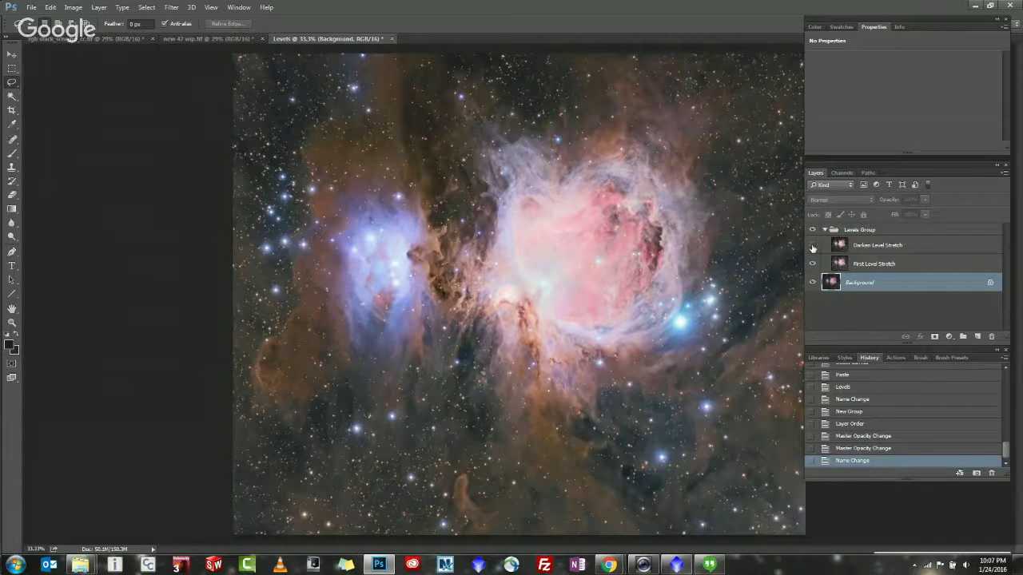
click(812, 264)
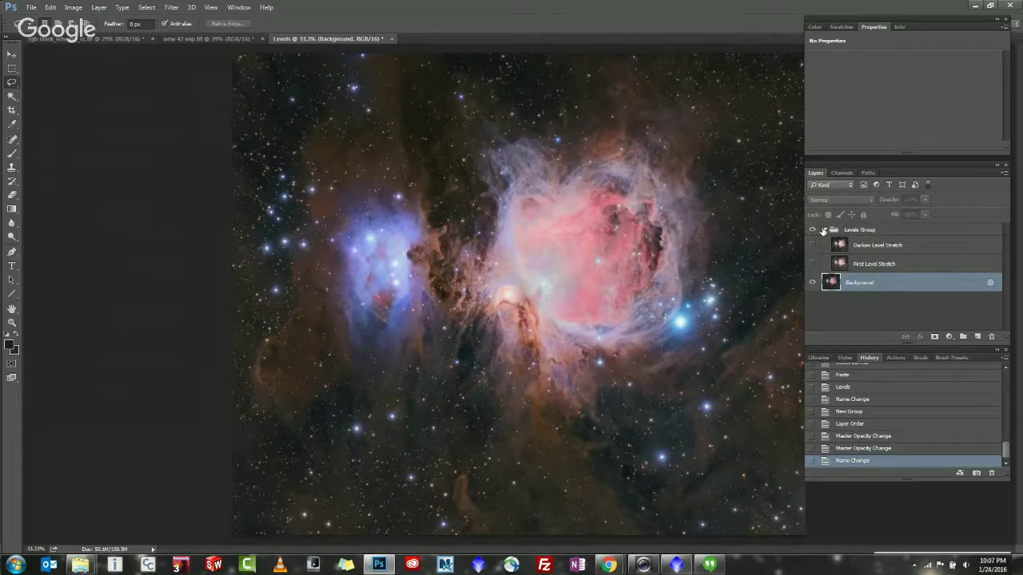
click(823, 230)
click(823, 230)
click(823, 231)
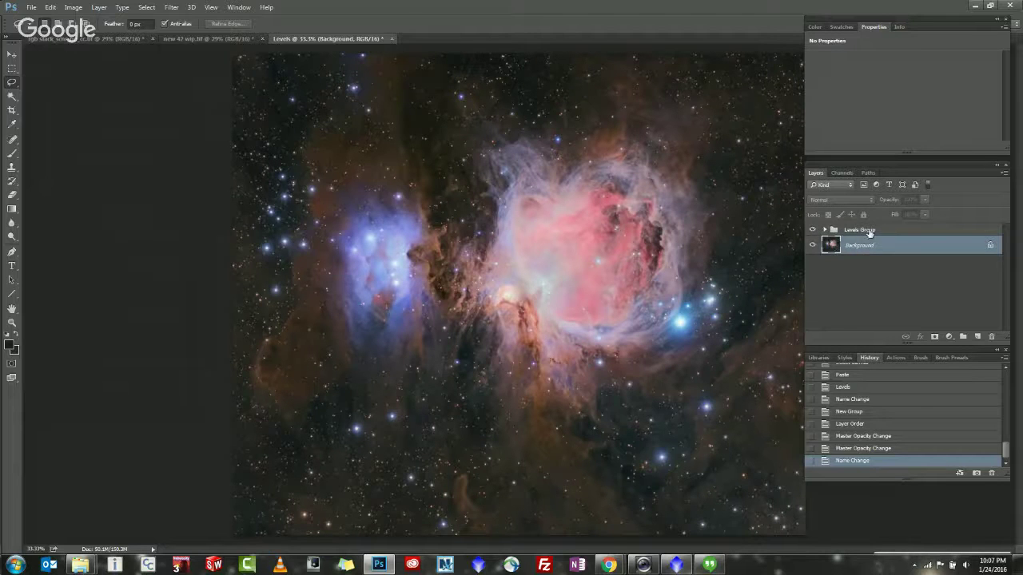
Select the entire canvas, copy it merged and paste it twice as new layers above Levels Group.
click(878, 233)
click(146, 7)
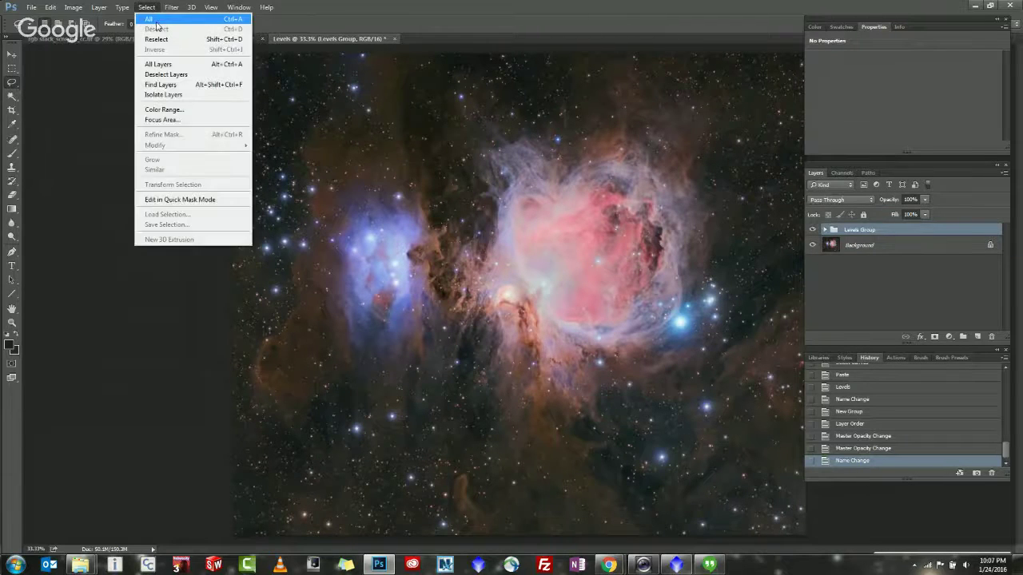
click(152, 19)
click(51, 8)
click(96, 91)
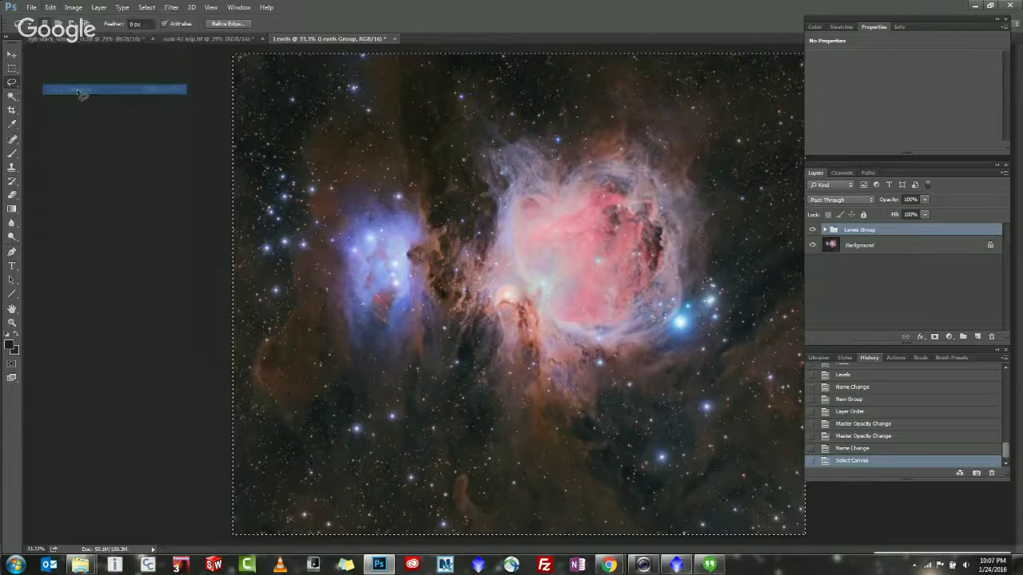
key(ctrl+v)
key(ctrl+v)
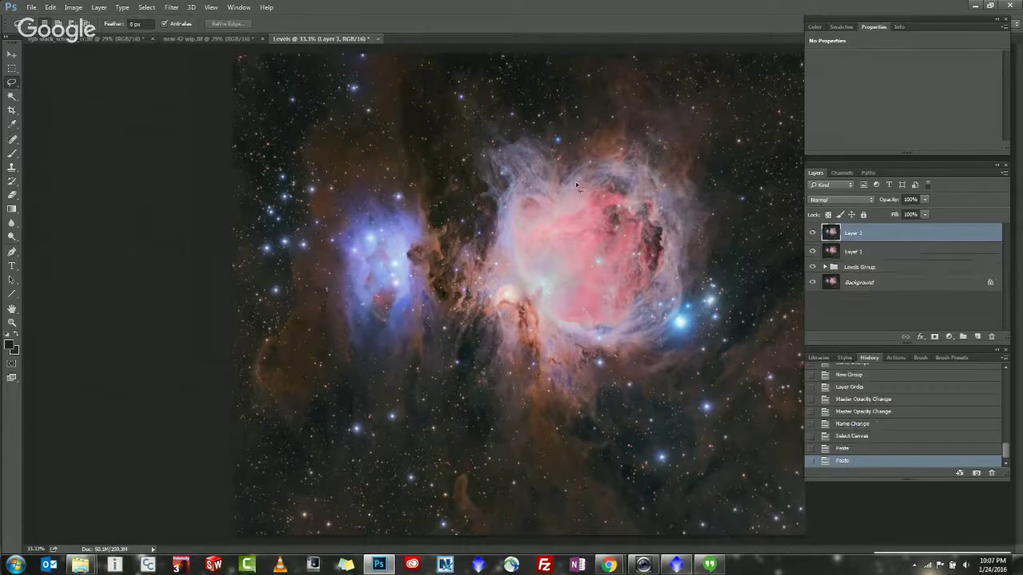
Darken Layer 1 with a Curves adjustment, placing an RGB curve point at input 113, output 50.
click(871, 253)
key(ctrl+m)
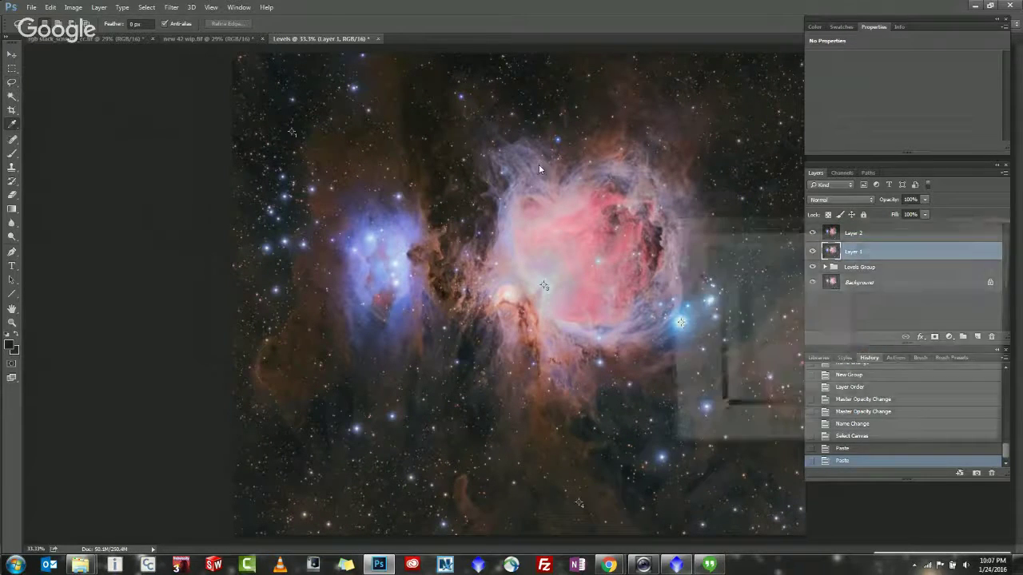
drag(762, 365, 772, 380)
click(987, 246)
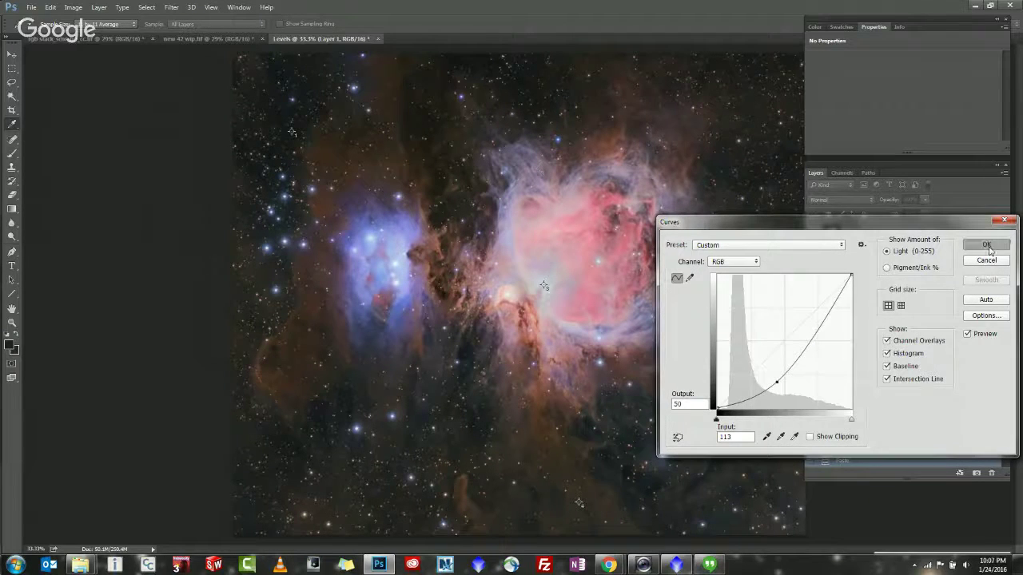
Strongly increase the master saturation of Layer 2 with a Hue/Saturation adjustment.
click(859, 235)
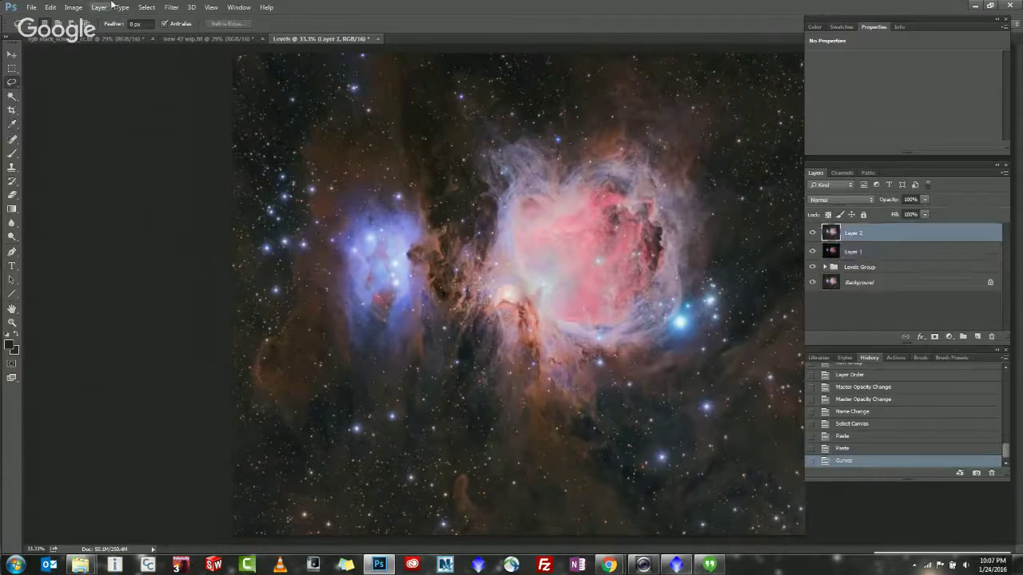
click(74, 7)
mouse_move(86, 36)
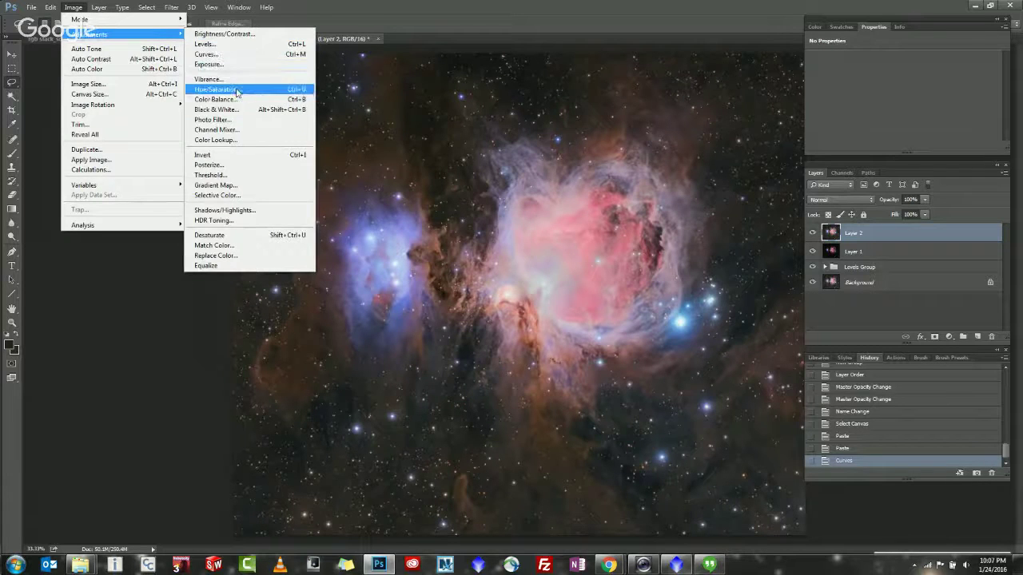
click(236, 93)
drag(489, 226, 524, 227)
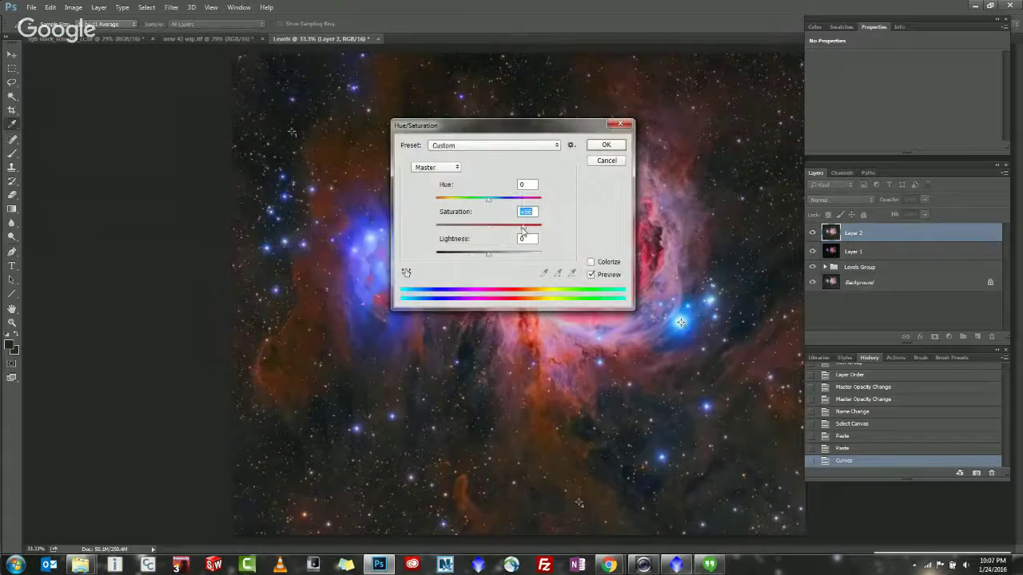
click(609, 147)
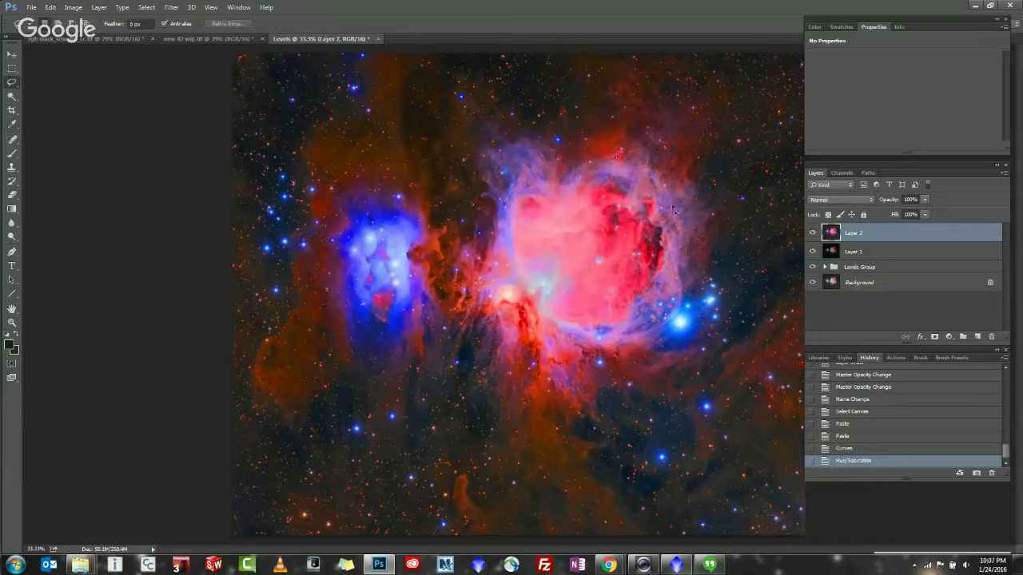
Move Layer 1 above Layer 2 and, with Layer 1 hidden, reduce Layer 2's opacity to about 59%.
shift+click(860, 252)
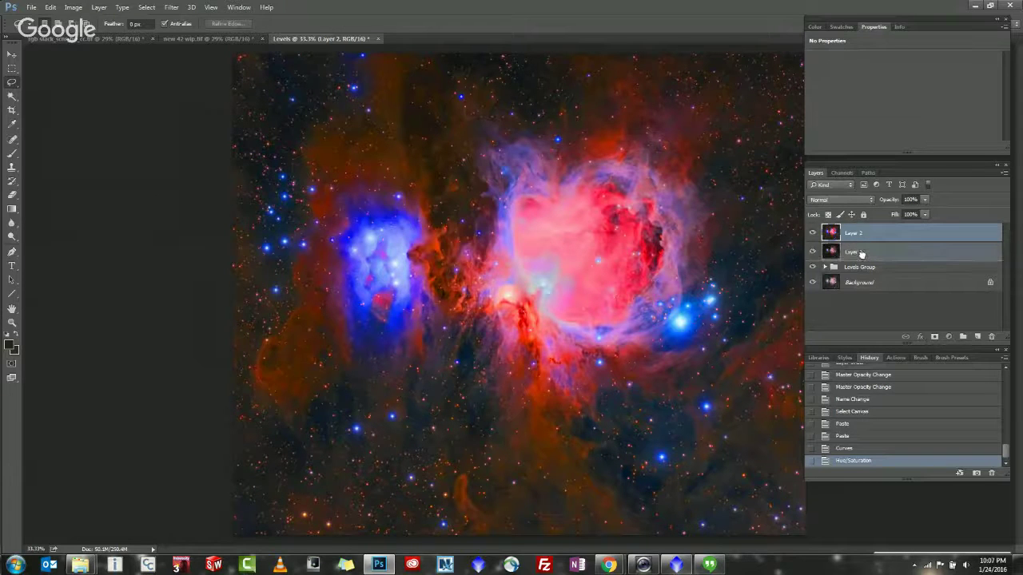
drag(860, 253, 869, 235)
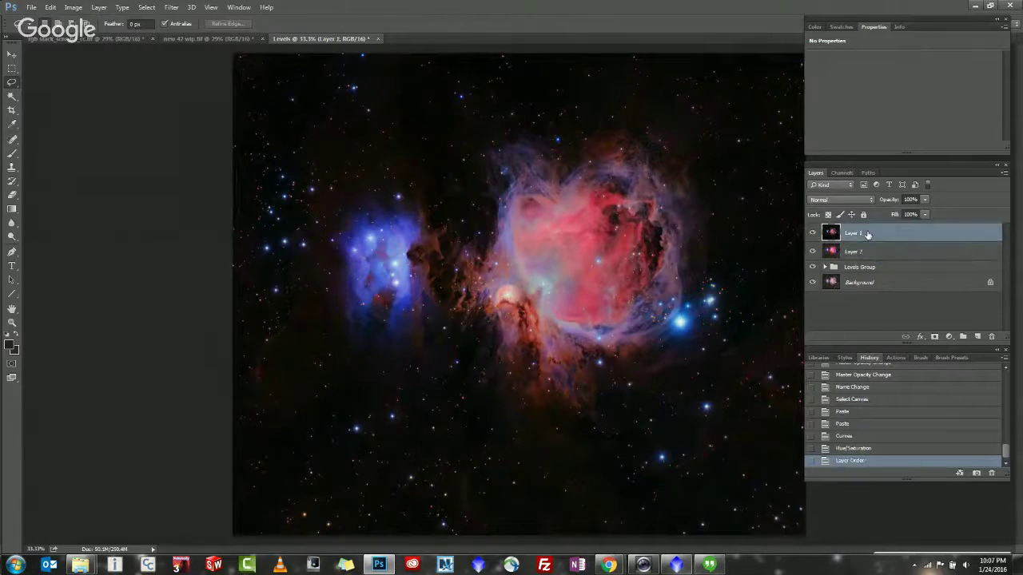
click(853, 253)
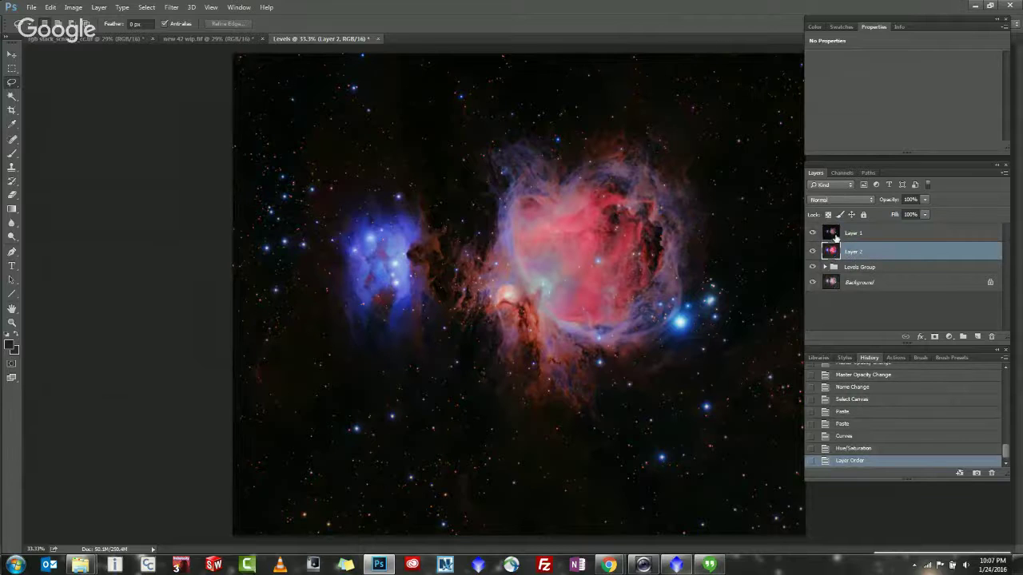
click(812, 234)
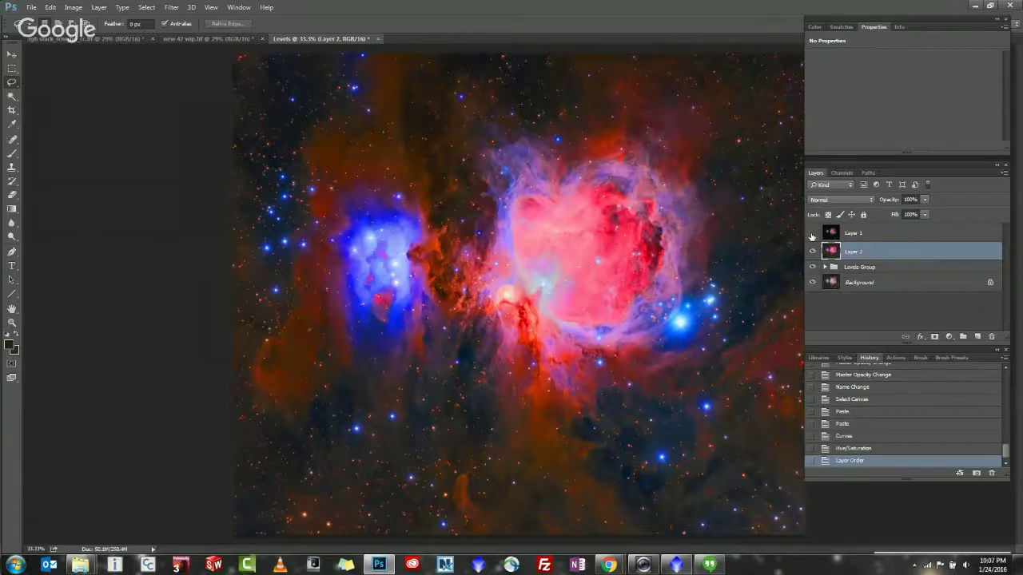
click(924, 199)
drag(923, 212, 897, 215)
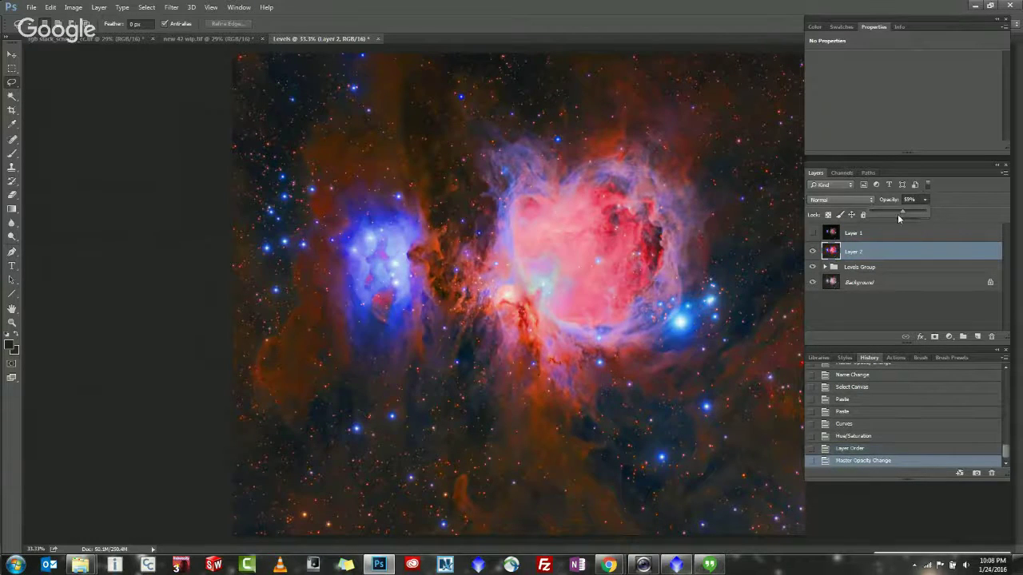
Show Layer 1 again and reduce its opacity to 48%.
click(852, 233)
click(812, 233)
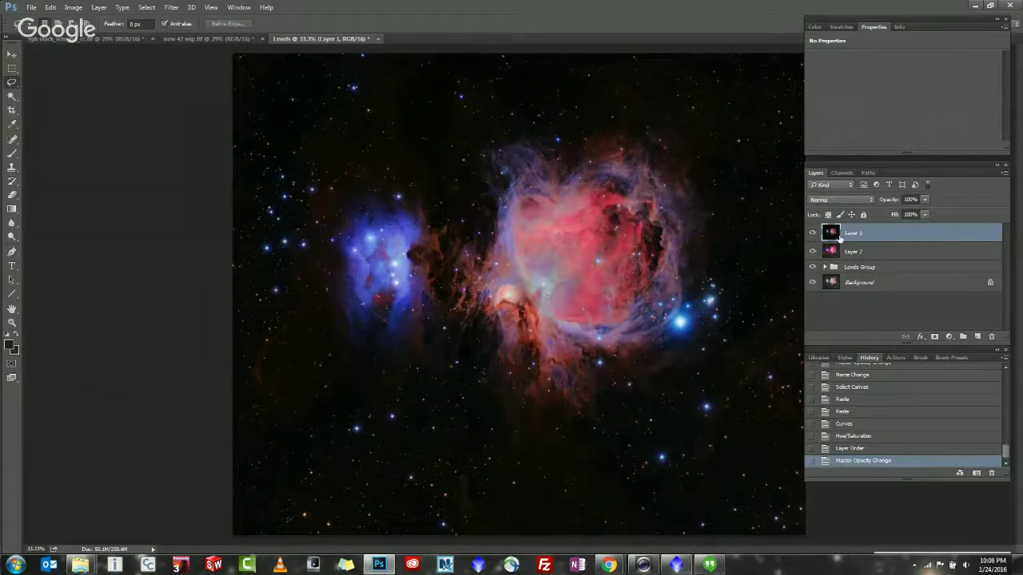
click(924, 200)
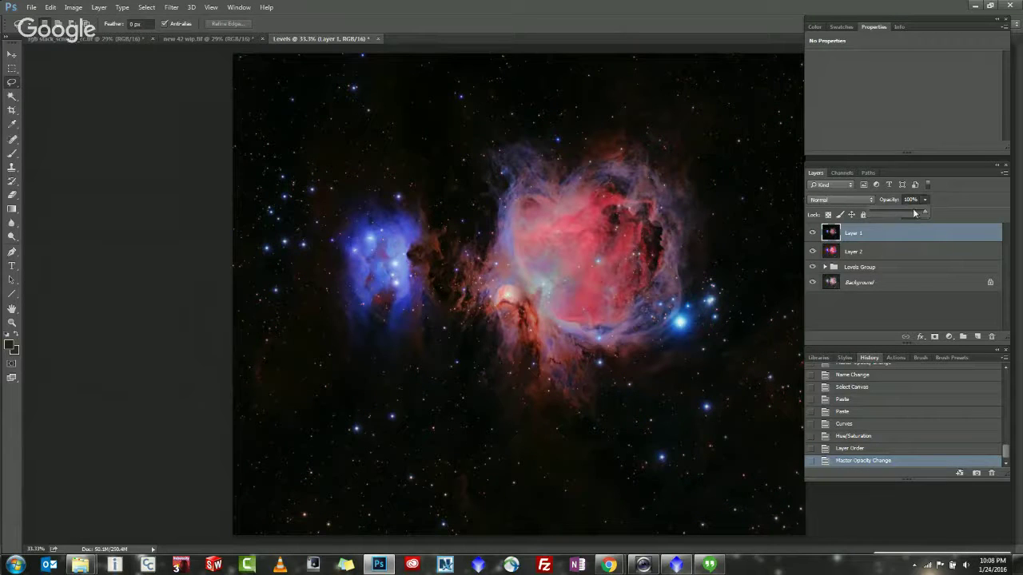
drag(883, 214, 879, 215)
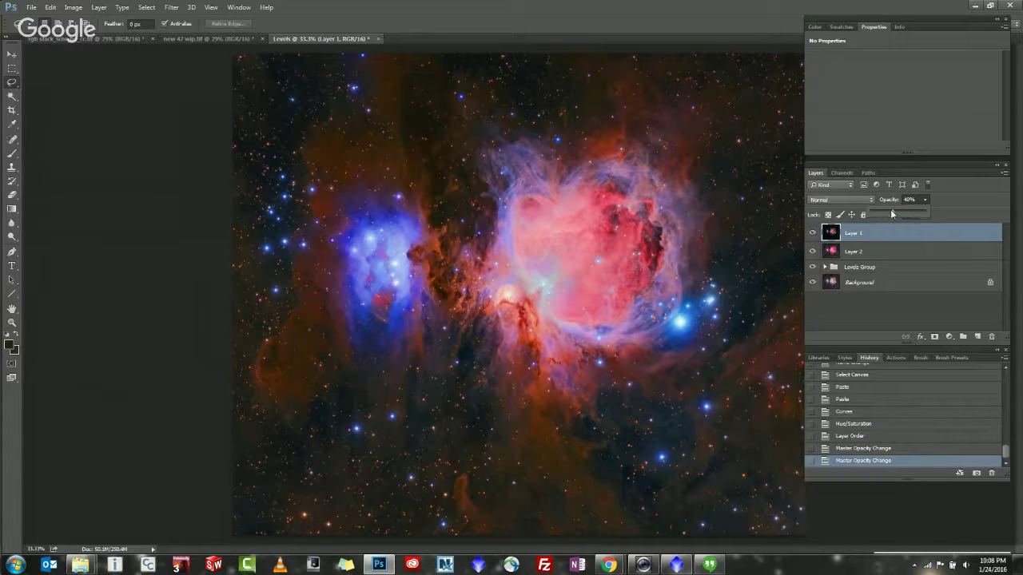
drag(891, 212, 897, 213)
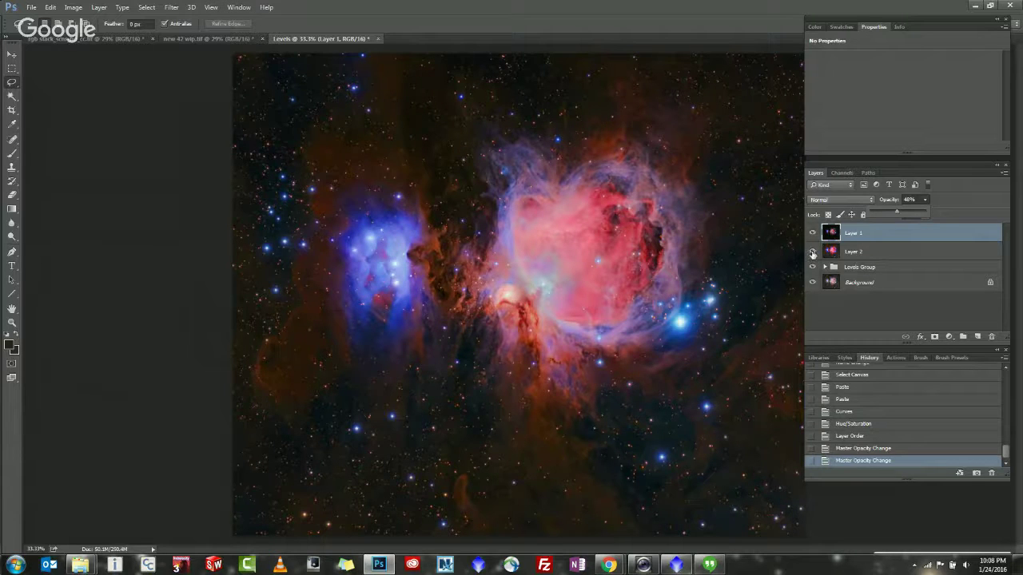
Hide the oversaturated Layer 2 and make Layer 1 the active layer.
click(856, 251)
click(811, 252)
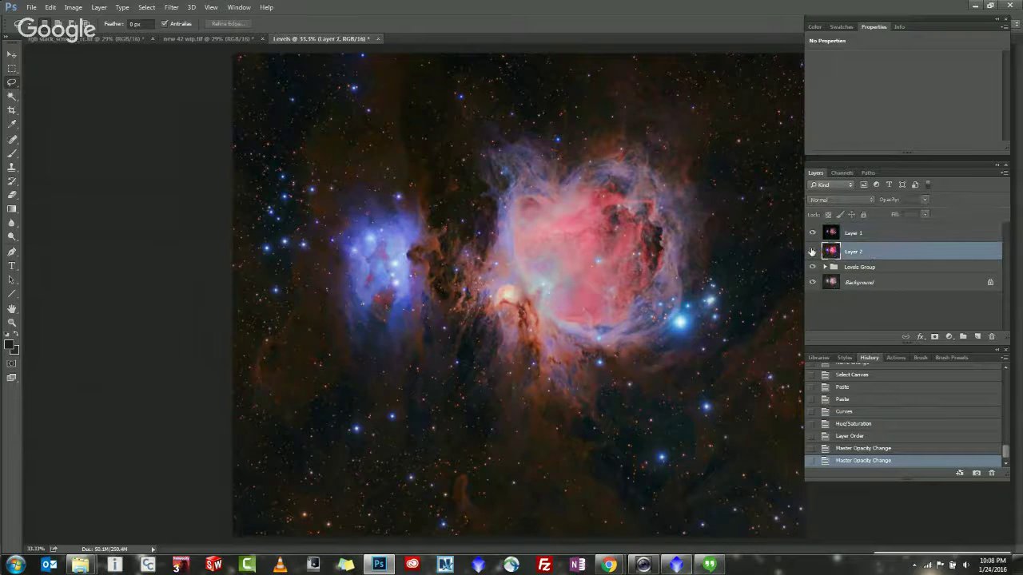
click(892, 227)
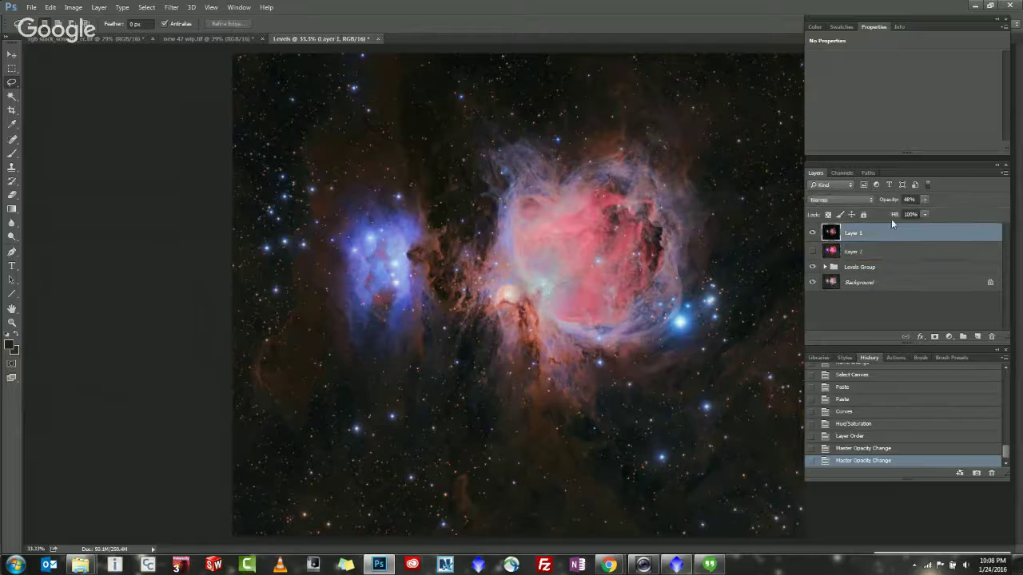
Reduce the opacity of the whole Levels Group to 48%.
click(870, 270)
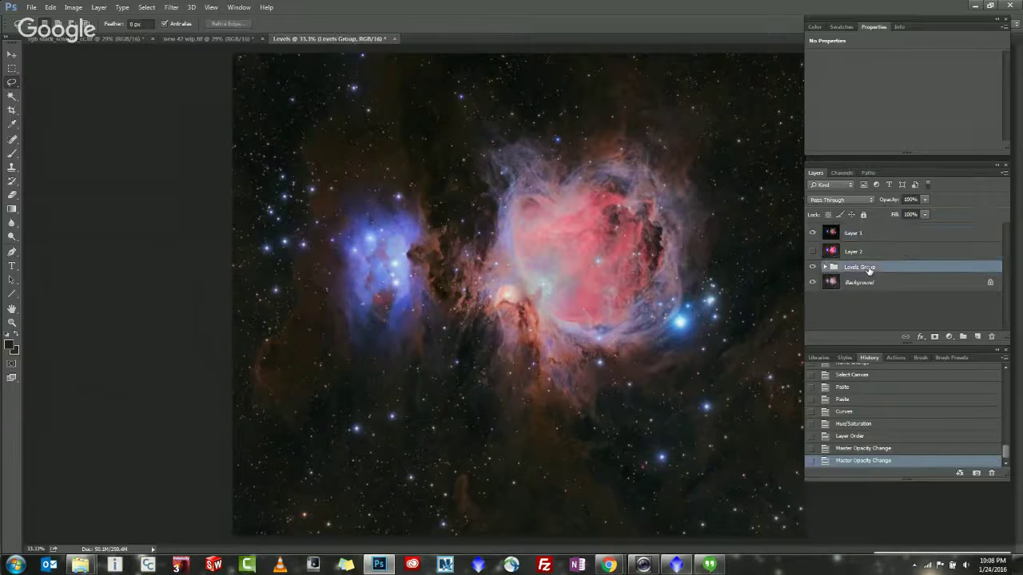
click(921, 199)
drag(898, 212, 895, 212)
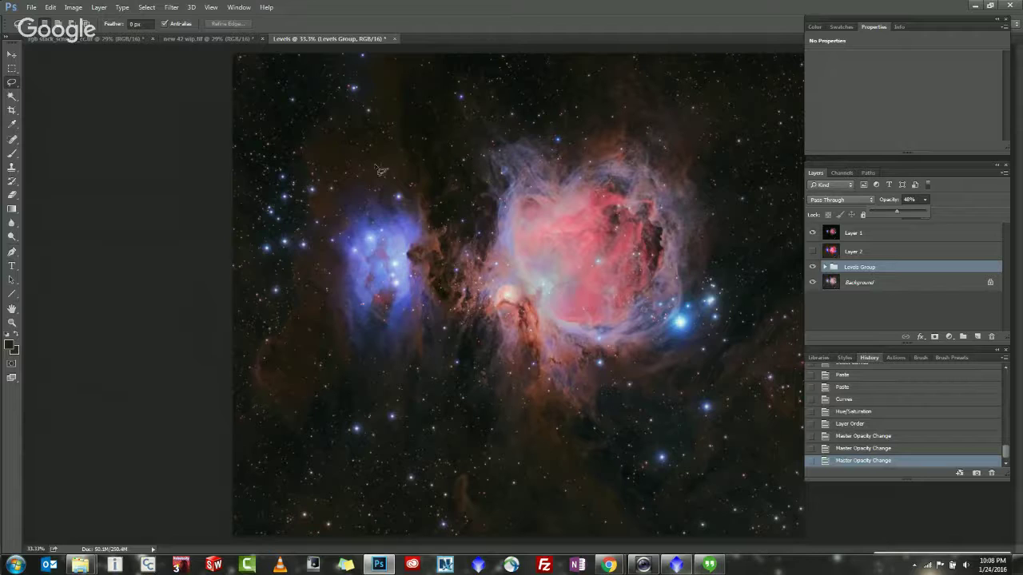
click(414, 159)
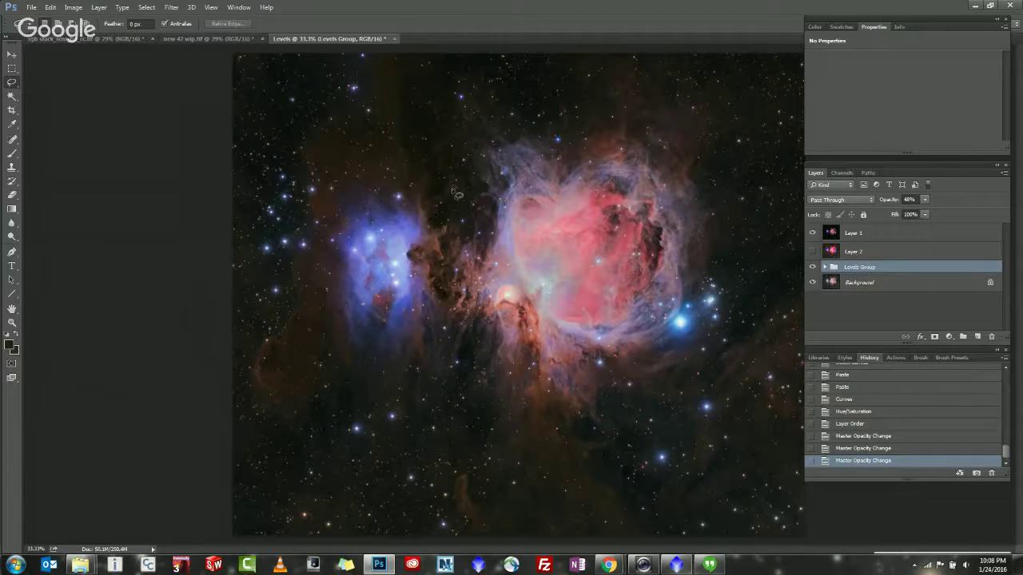
Delete both Layer 1 and Layer 2 from above the Levels Group.
click(864, 237)
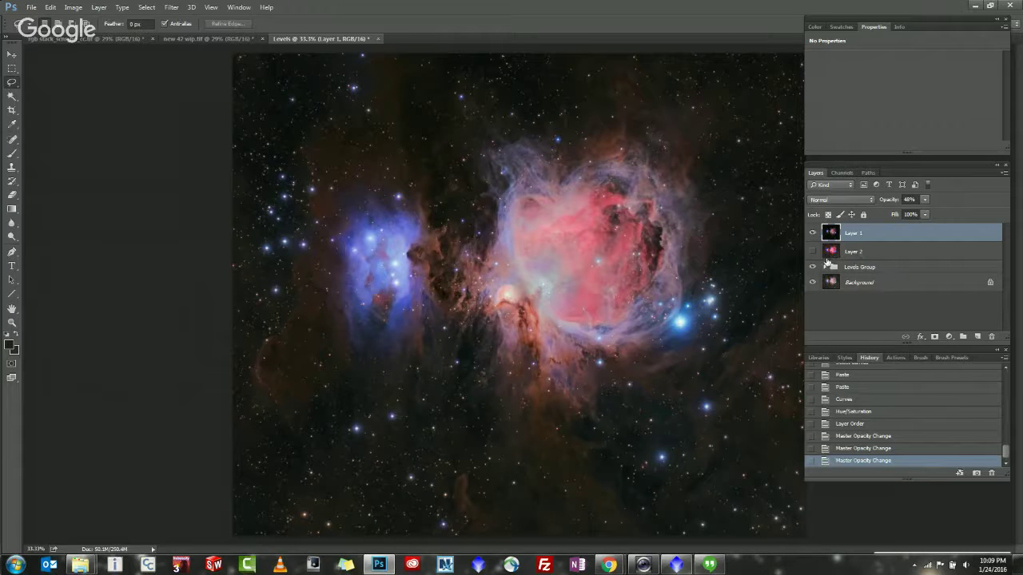
click(855, 252)
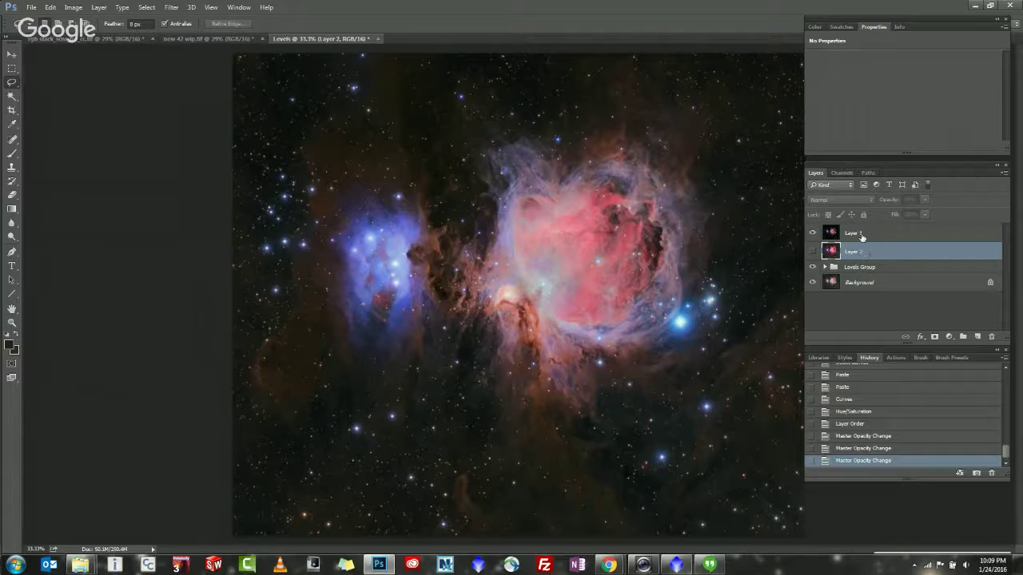
shift+click(861, 235)
right_click(880, 237)
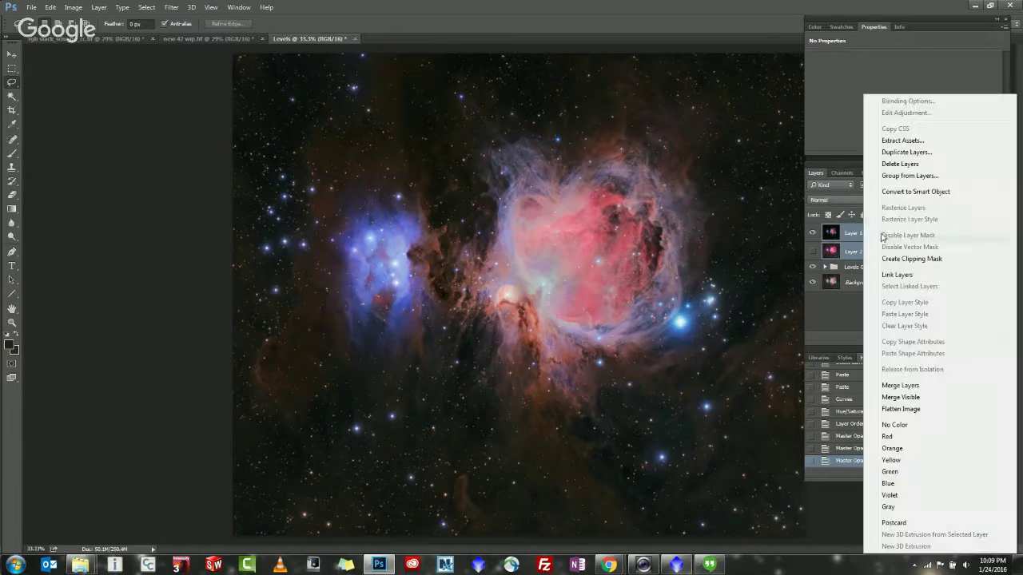
click(901, 163)
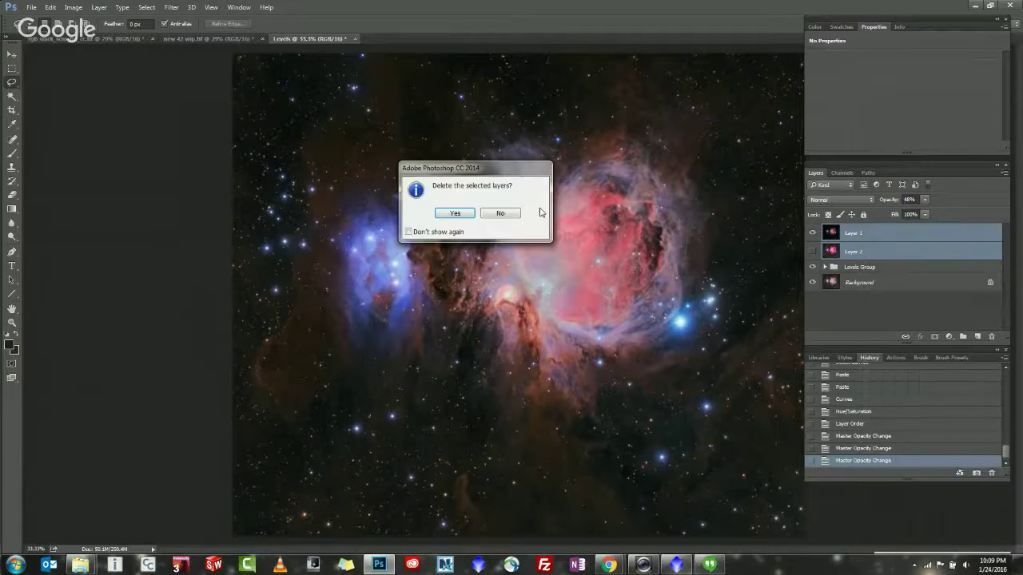
click(453, 215)
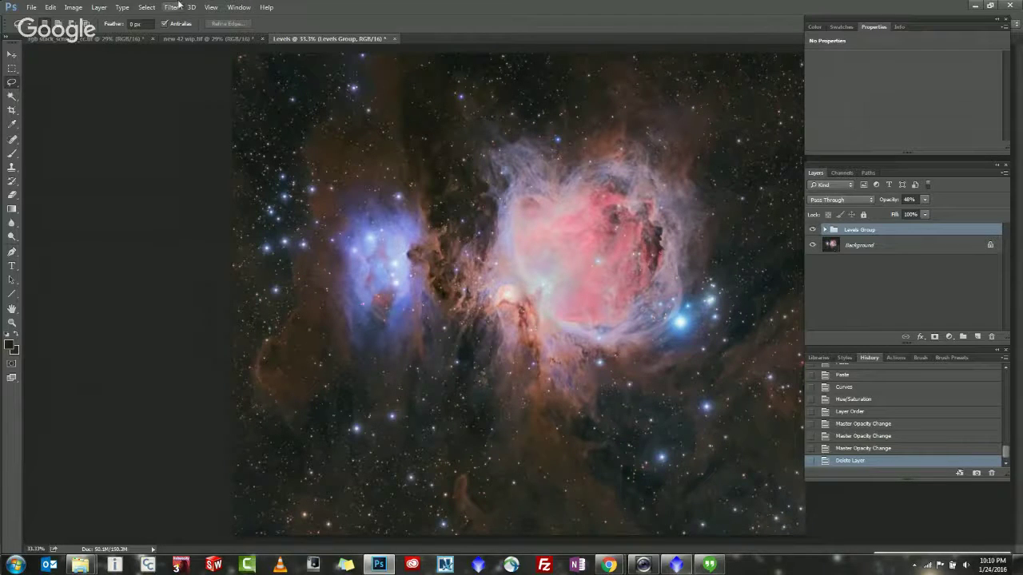
Select the entire canvas, copy it merged and paste it as one new layer above Levels Group.
click(146, 7)
click(141, 19)
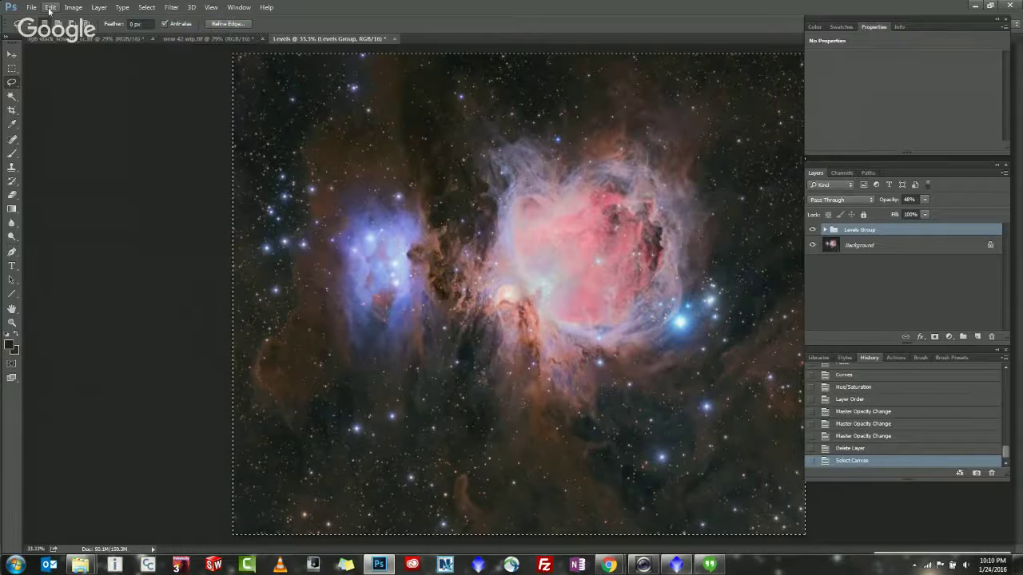
click(51, 7)
click(80, 96)
key(ctrl+v)
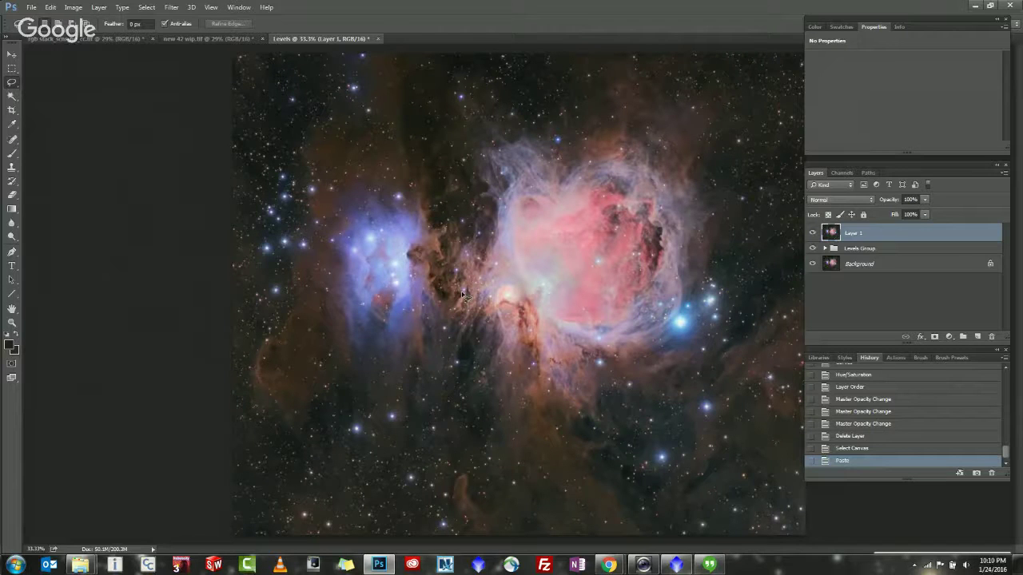
Open the Curves adjustment for the newly pasted Layer 1.
click(73, 8)
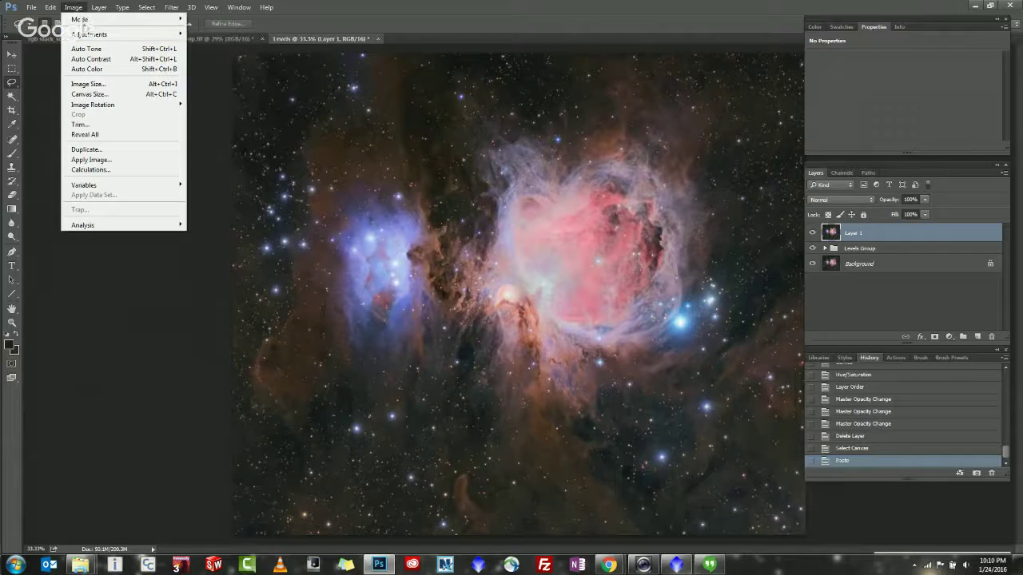
mouse_move(177, 36)
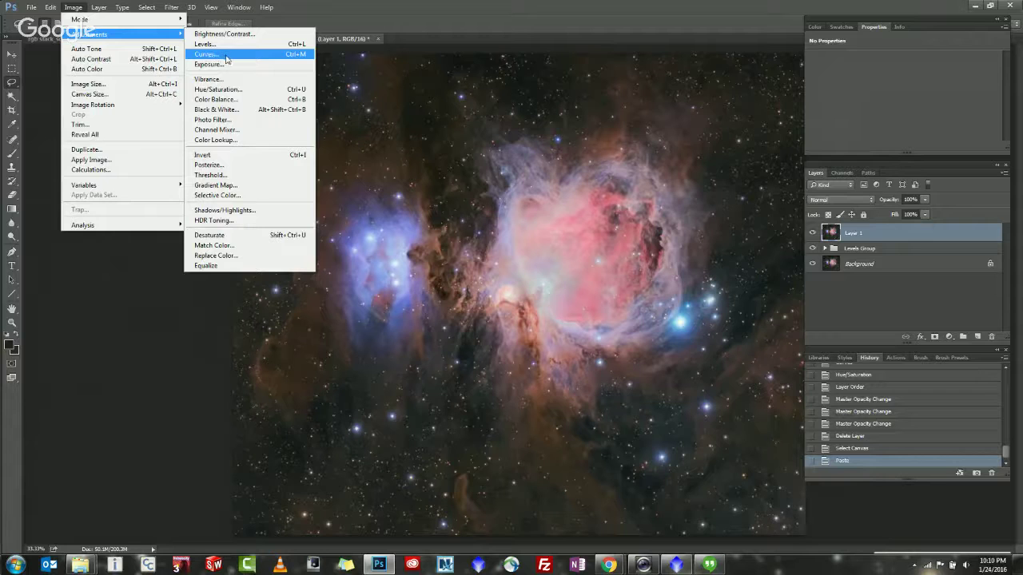
click(226, 59)
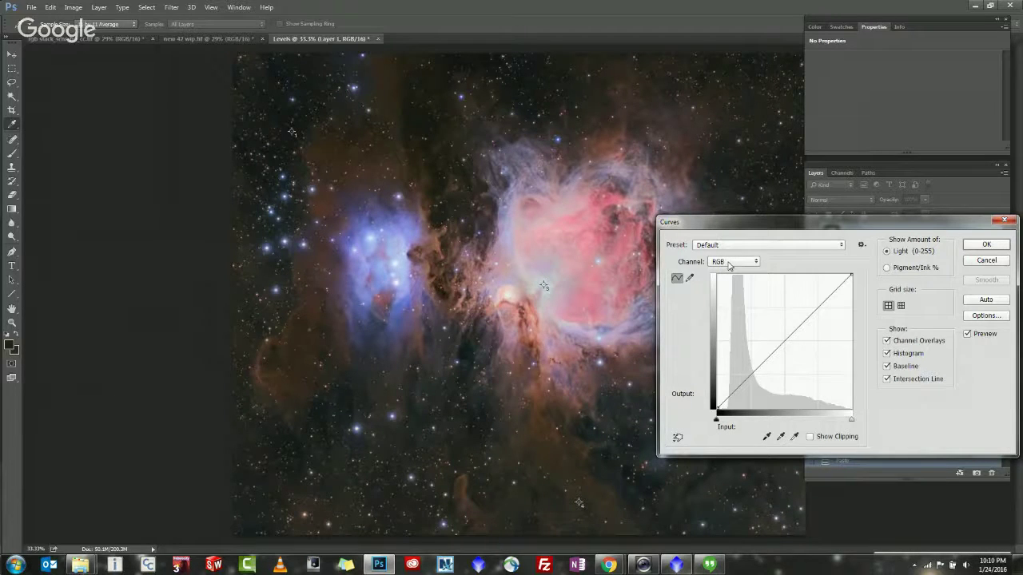
Try raising the Red channel curve at input 82 to output 130, remove the point and return to the RGB channel.
click(728, 263)
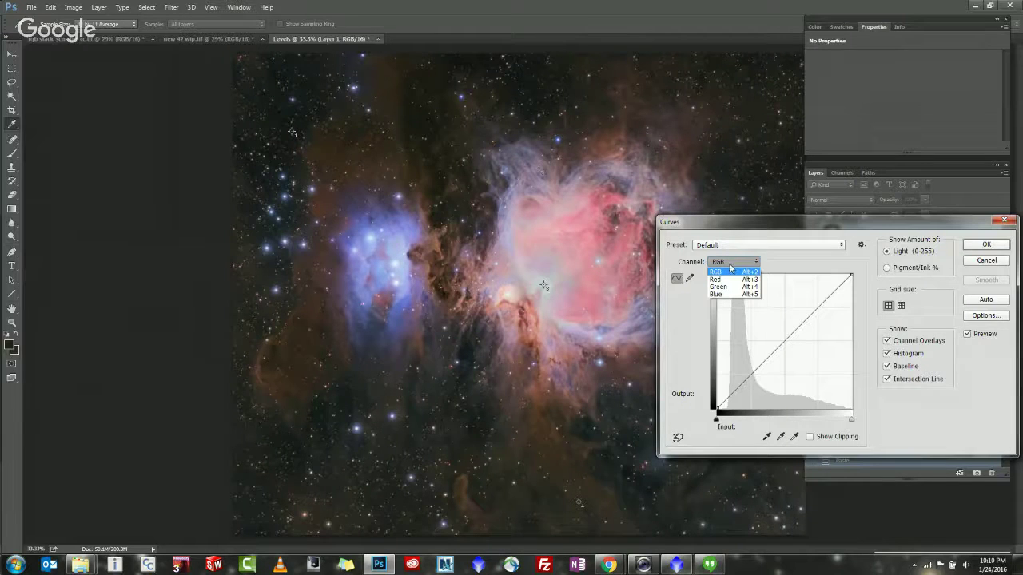
click(725, 273)
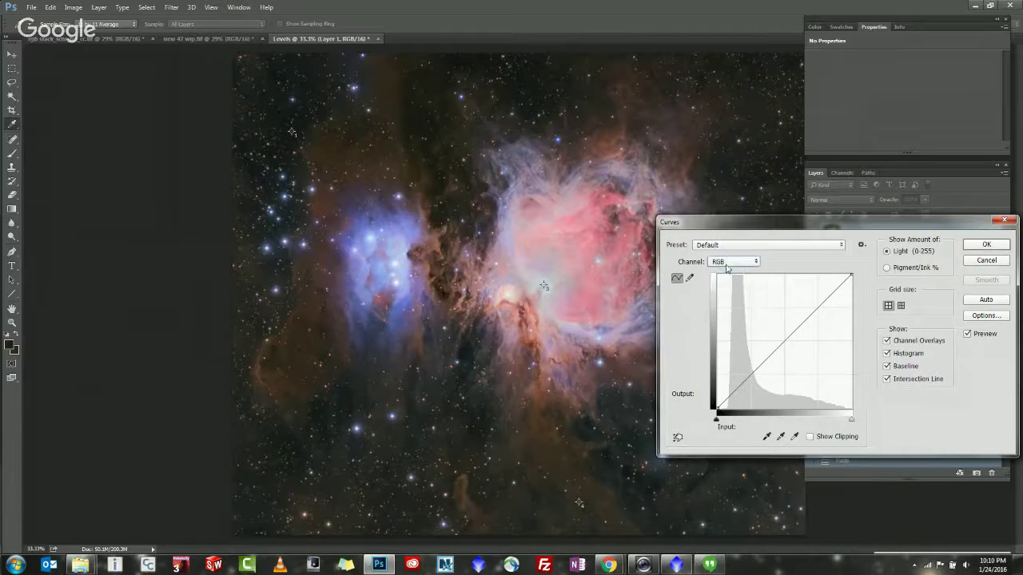
click(727, 262)
click(725, 280)
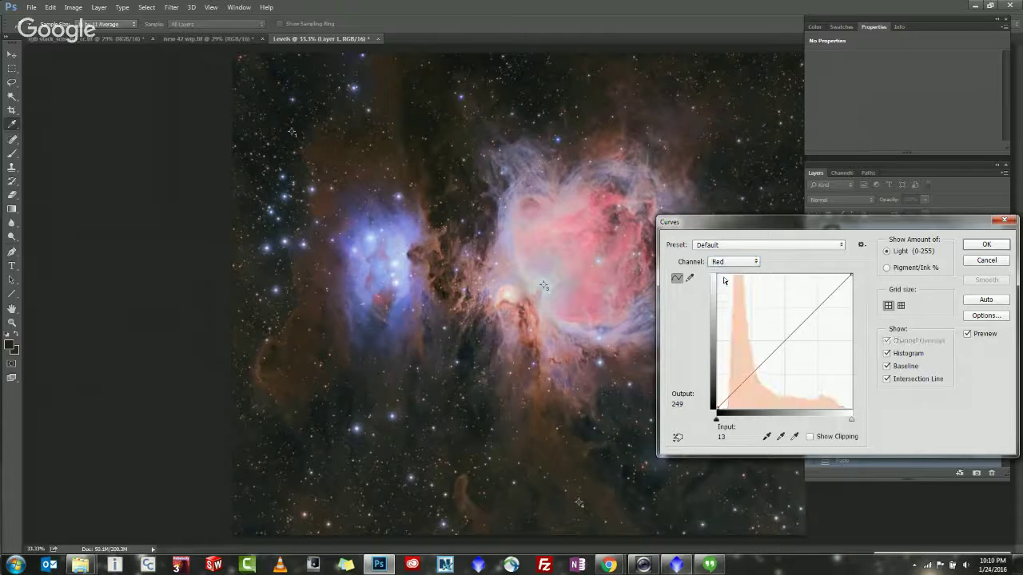
drag(783, 345, 758, 339)
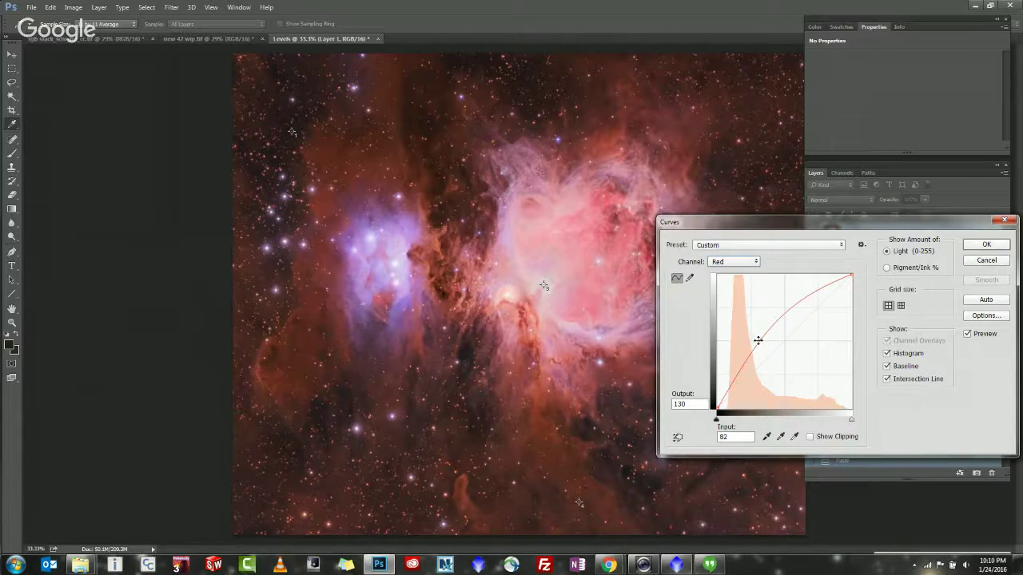
key(Delete)
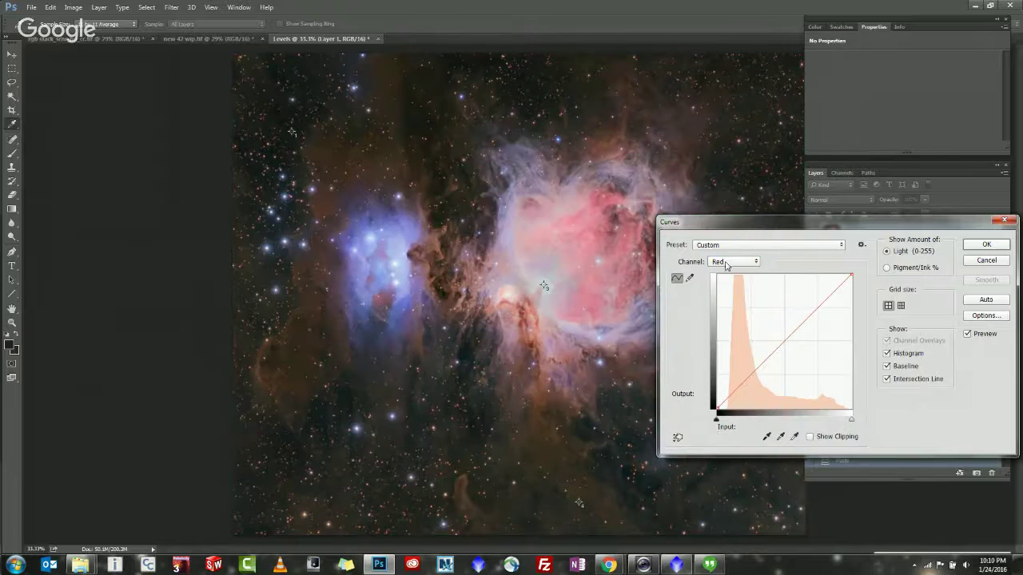
click(725, 265)
click(724, 264)
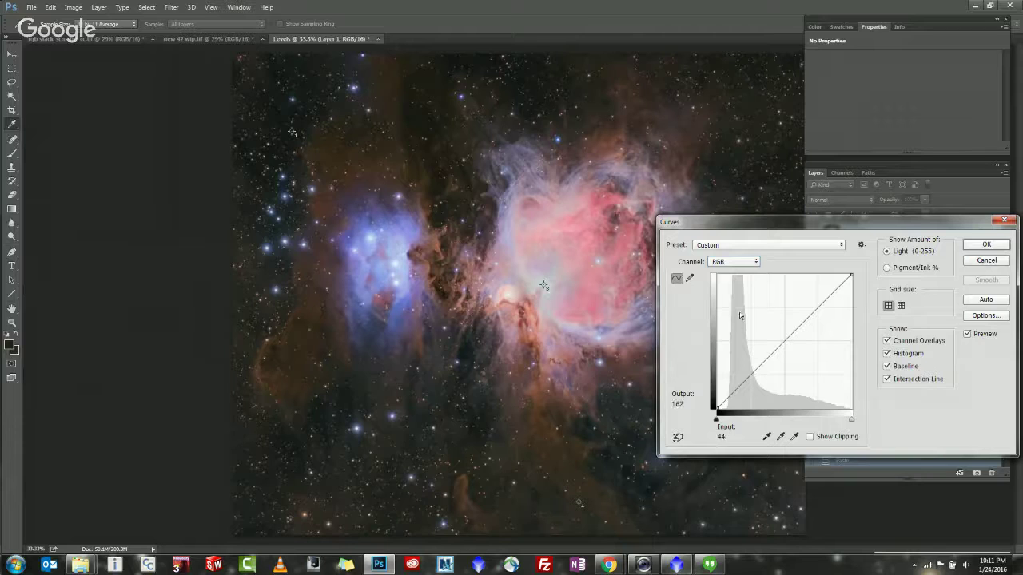
click(733, 265)
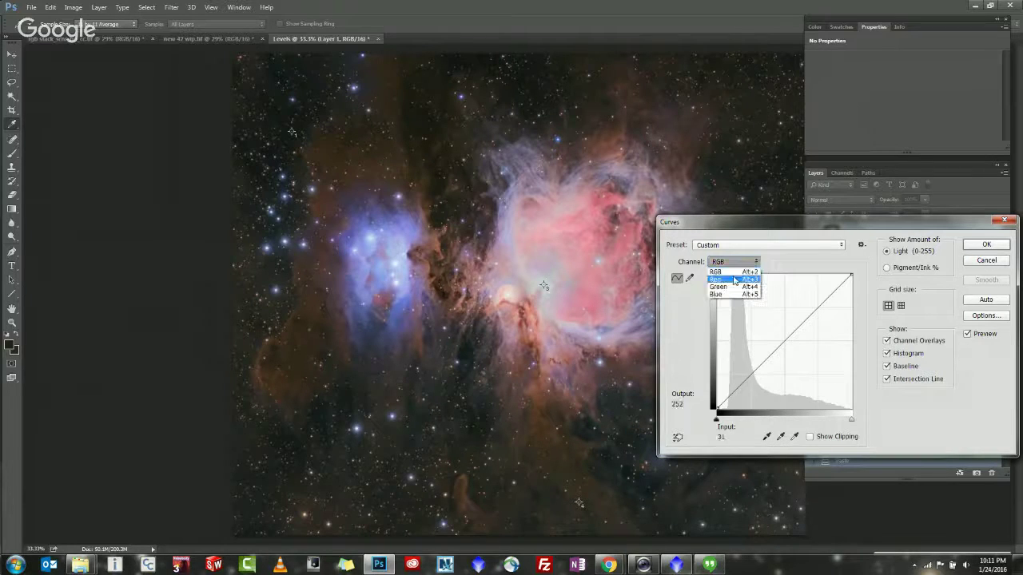
click(733, 266)
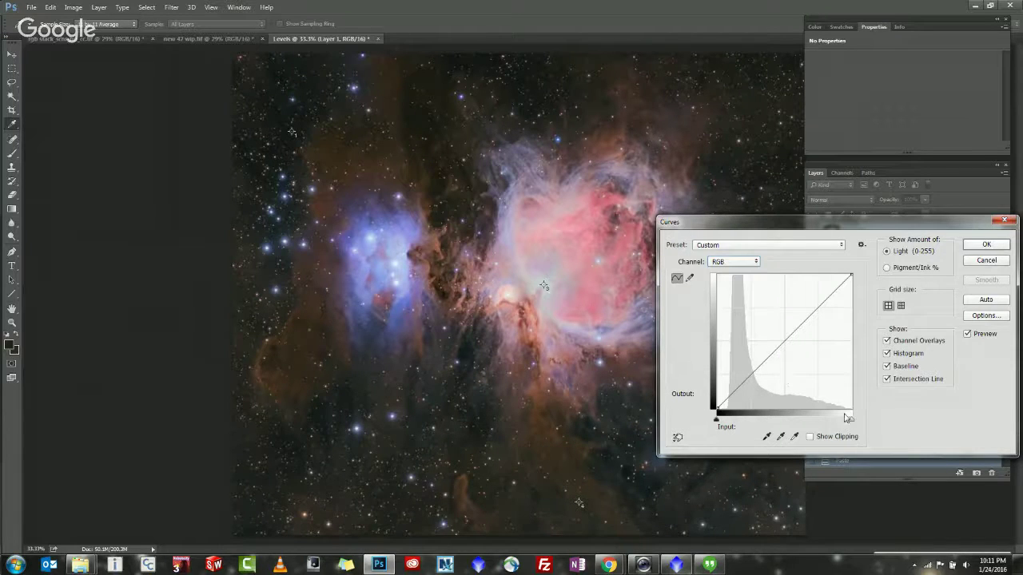
Sample the dark sky background and the bright star near the nebula as RGB curve points at 26 and 235, with the colour Info readout displayed.
mouse_move(850, 419)
mouse_down()
mouse_move(806, 418)
mouse_move(851, 419)
mouse_up()
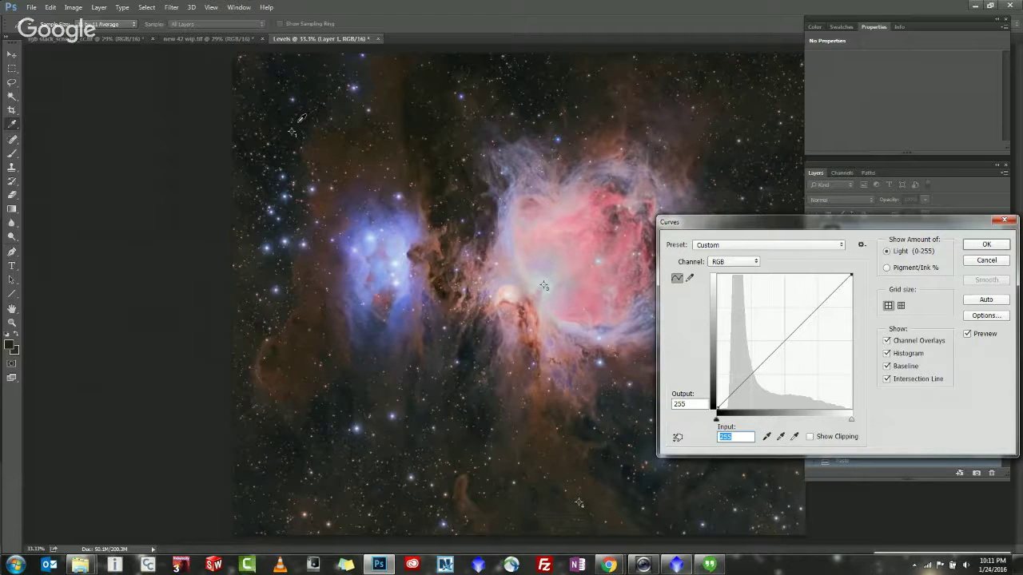
ctrl+click(296, 123)
drag(831, 223, 880, 218)
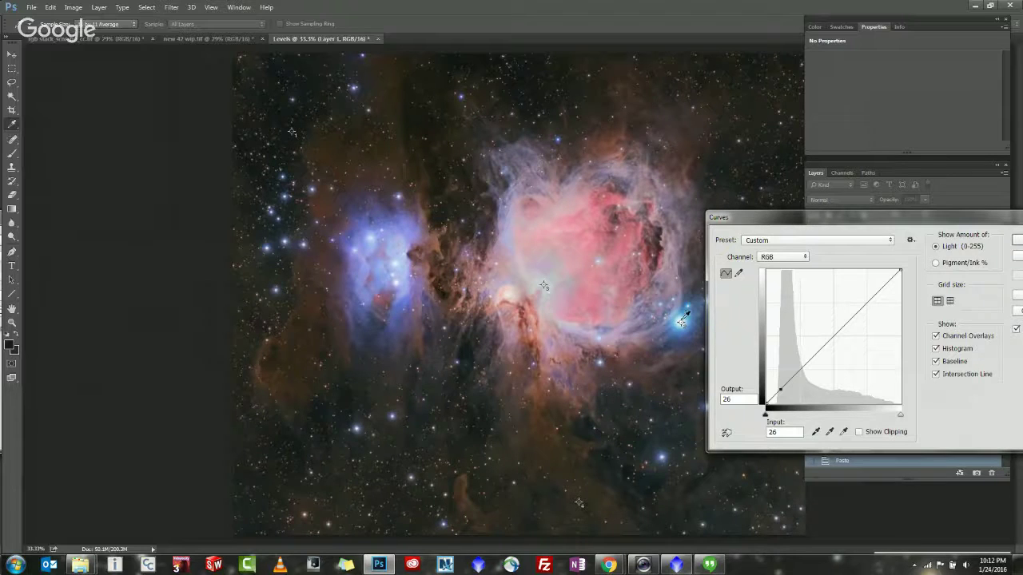
shift+click(682, 322)
click(899, 27)
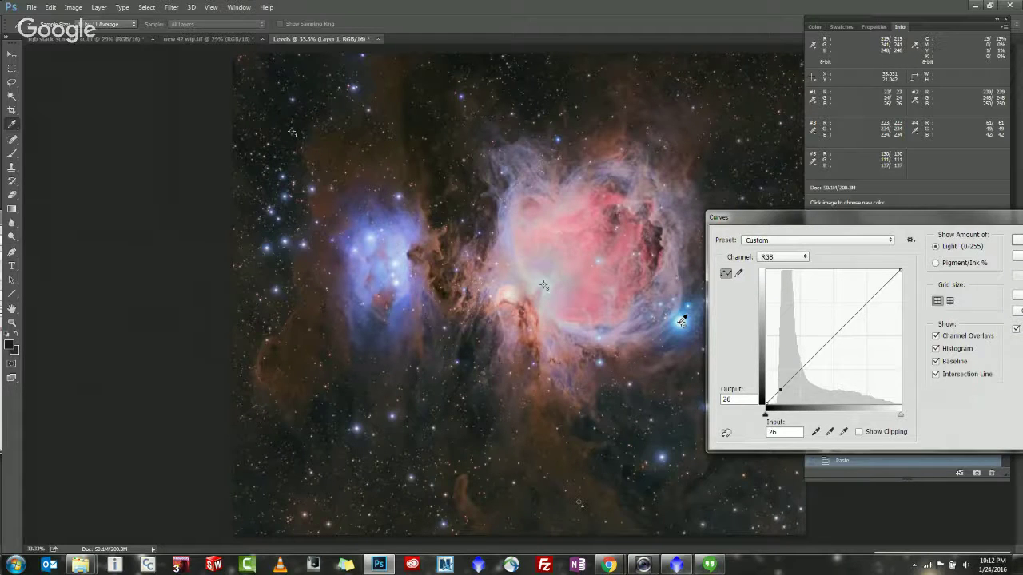
click(680, 324)
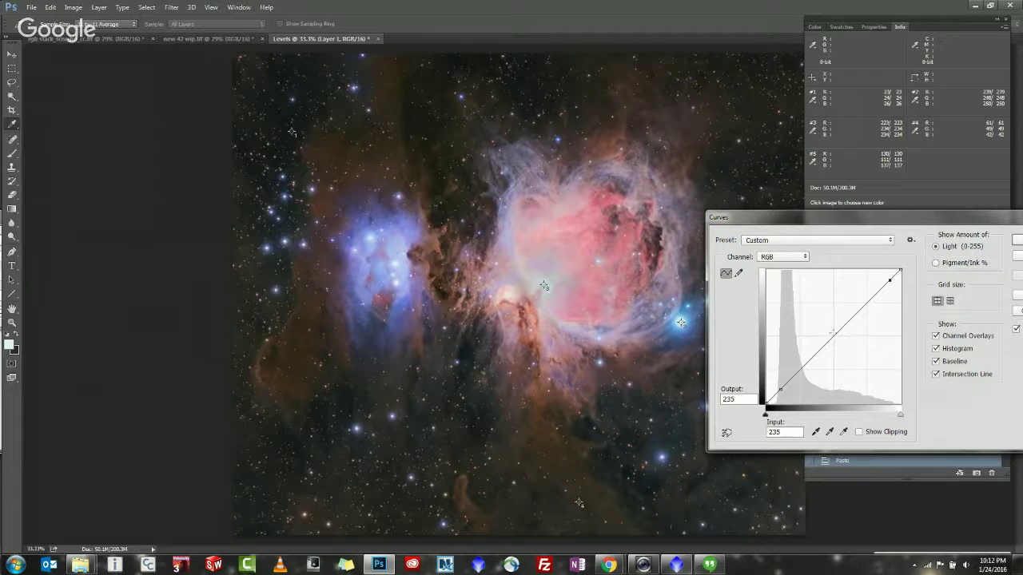
Try bending the midtones up to output 147 at input 104 and down to output 80 at input 170, and remove the midtone point.
click(833, 332)
mouse_move(833, 332)
mouse_down()
mouse_move(831, 305)
mouse_move(838, 342)
mouse_move(820, 326)
mouse_up()
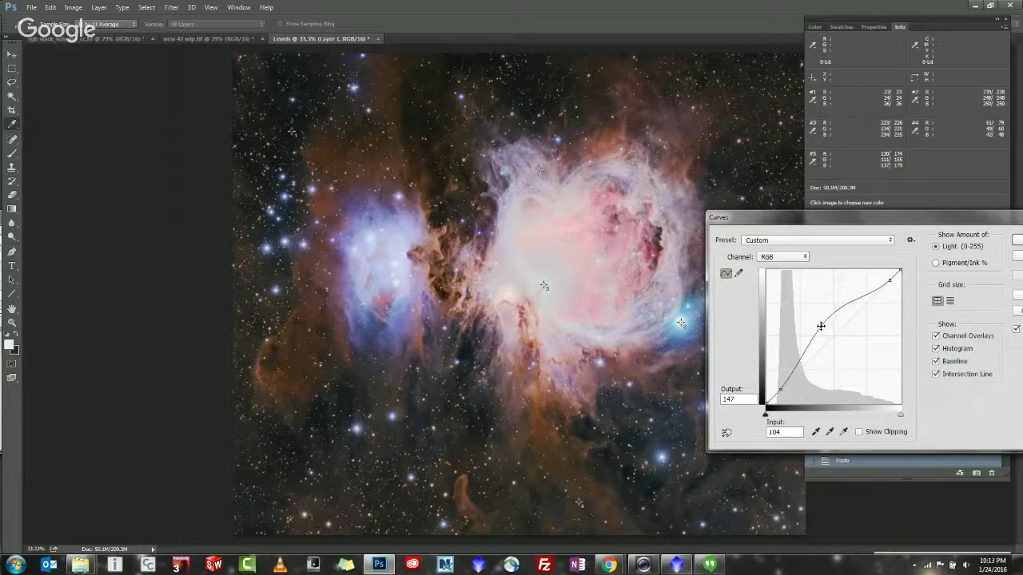
drag(820, 325, 854, 361)
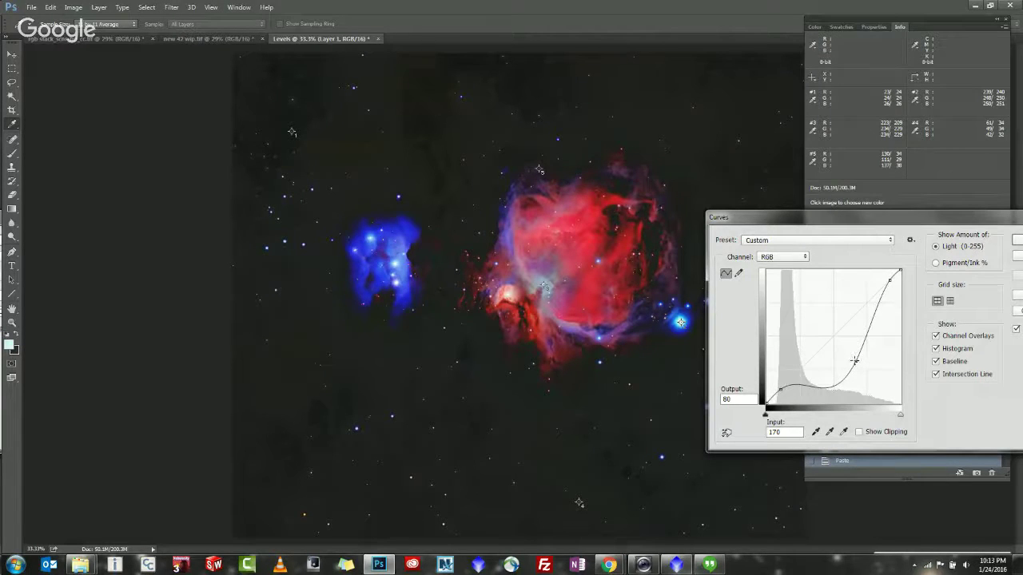
drag(854, 360, 817, 260)
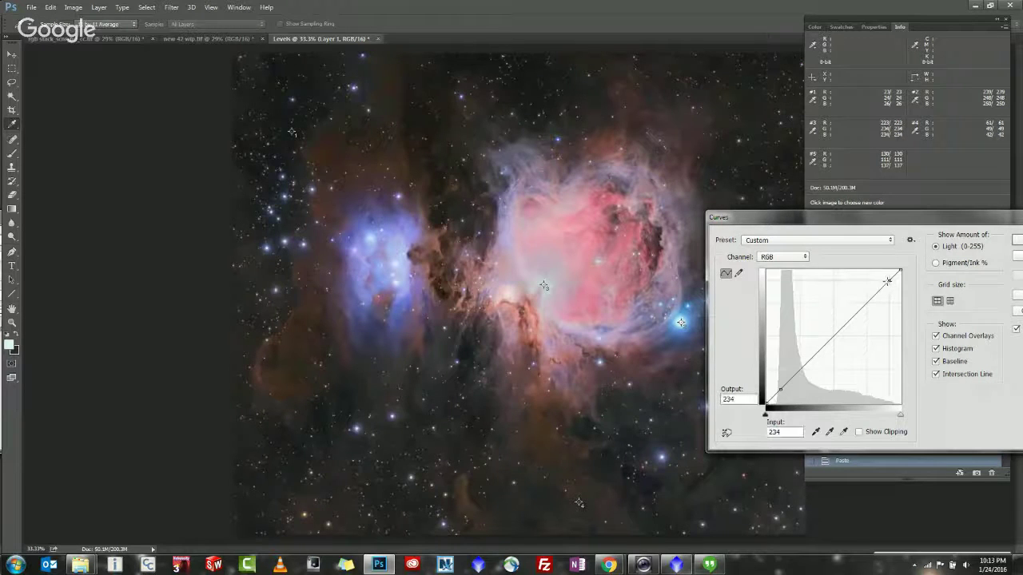
Move the highlight point to input 216, output 211, try bending the midtones down and up between the anchors, and delete the midtone point.
drag(887, 281, 878, 293)
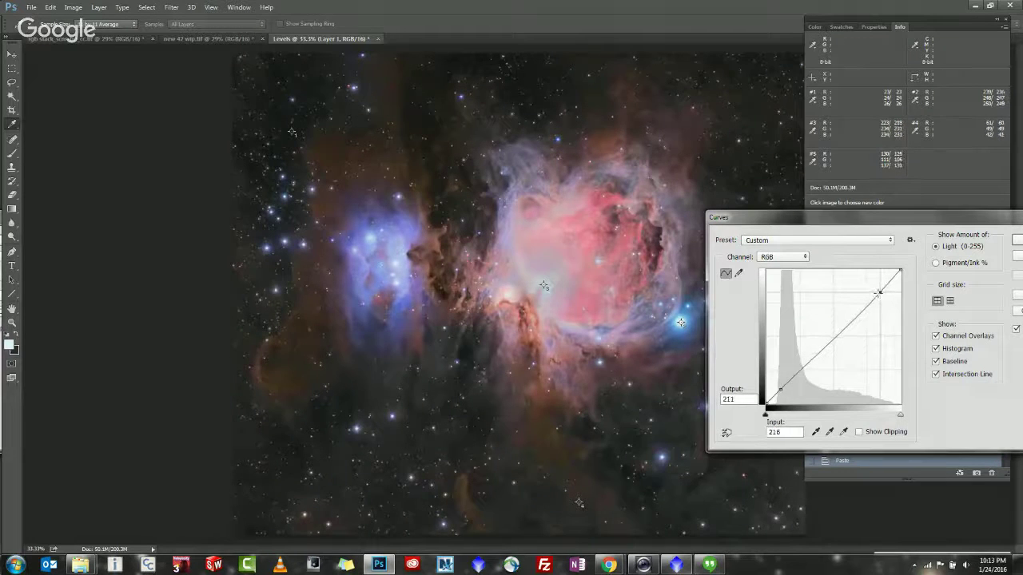
click(824, 344)
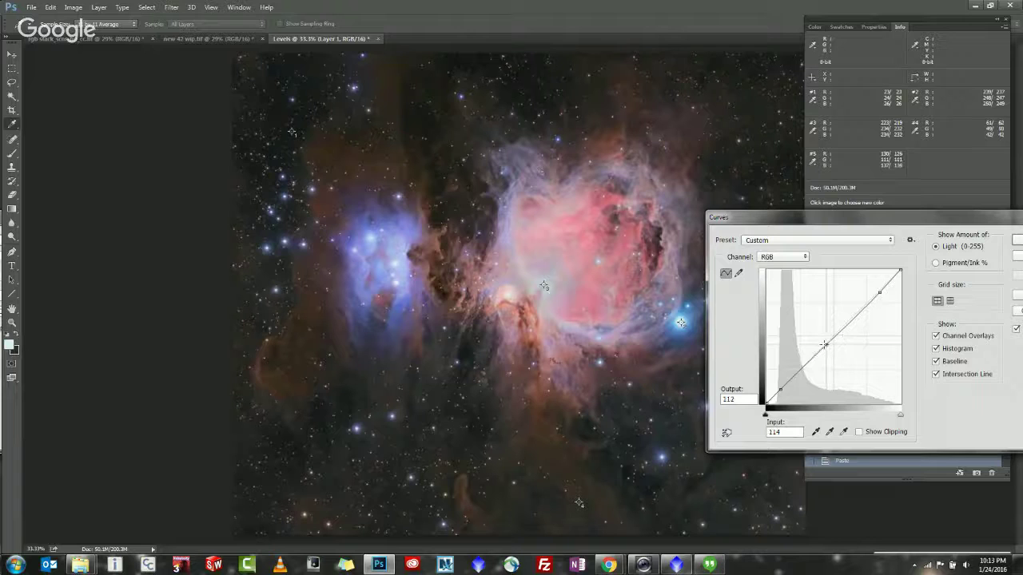
drag(824, 344, 859, 363)
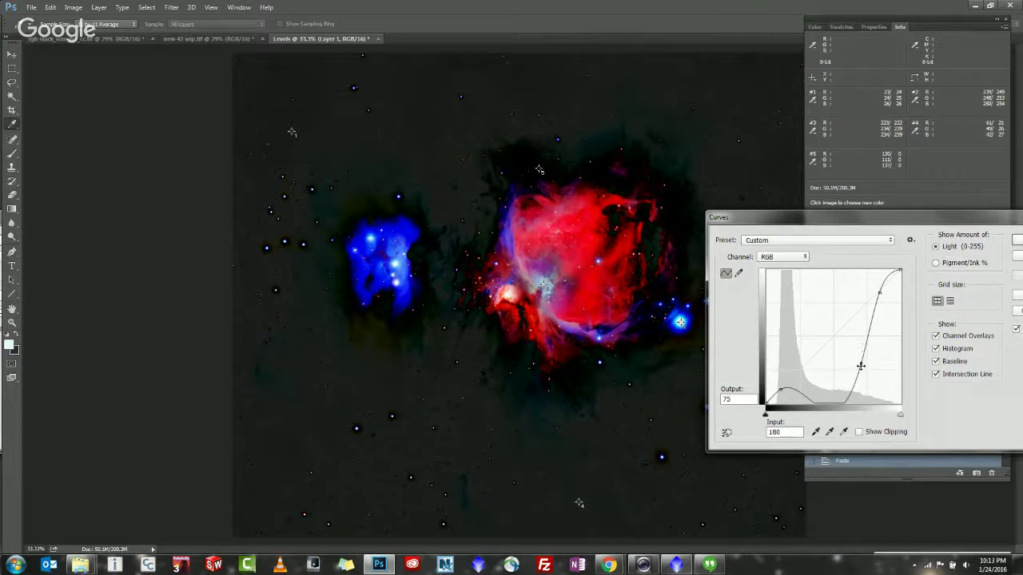
drag(860, 364, 786, 366)
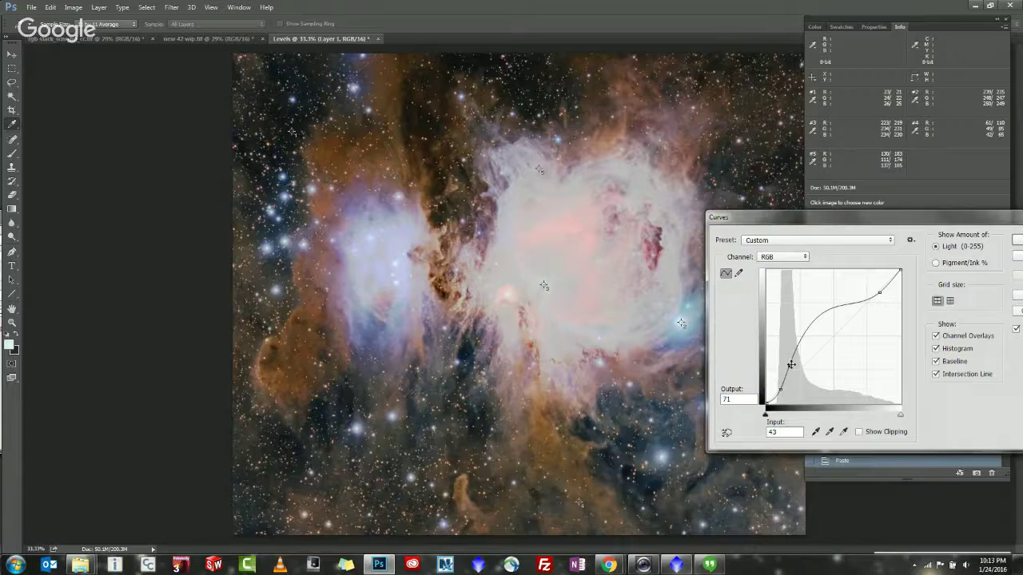
key(Delete)
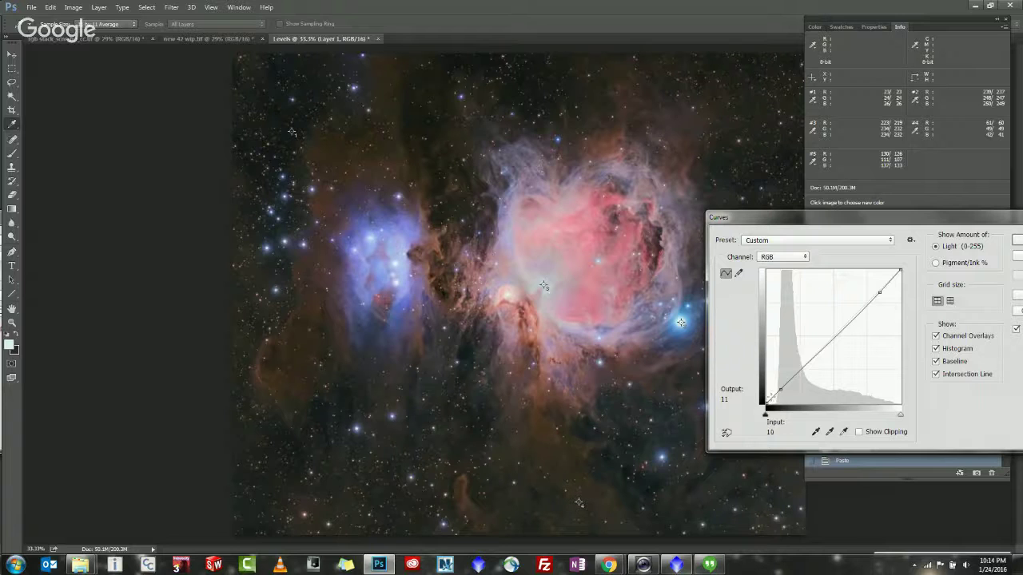
Lock the curve to its baseline with points whose input and output are both 11, 236 and 215.
click(769, 397)
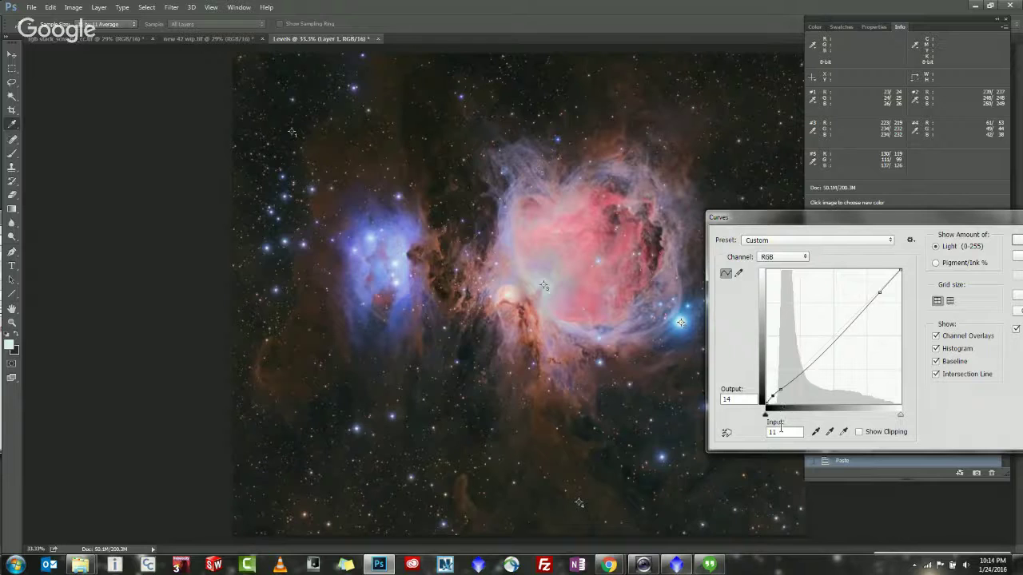
click(780, 431)
double_click(736, 399)
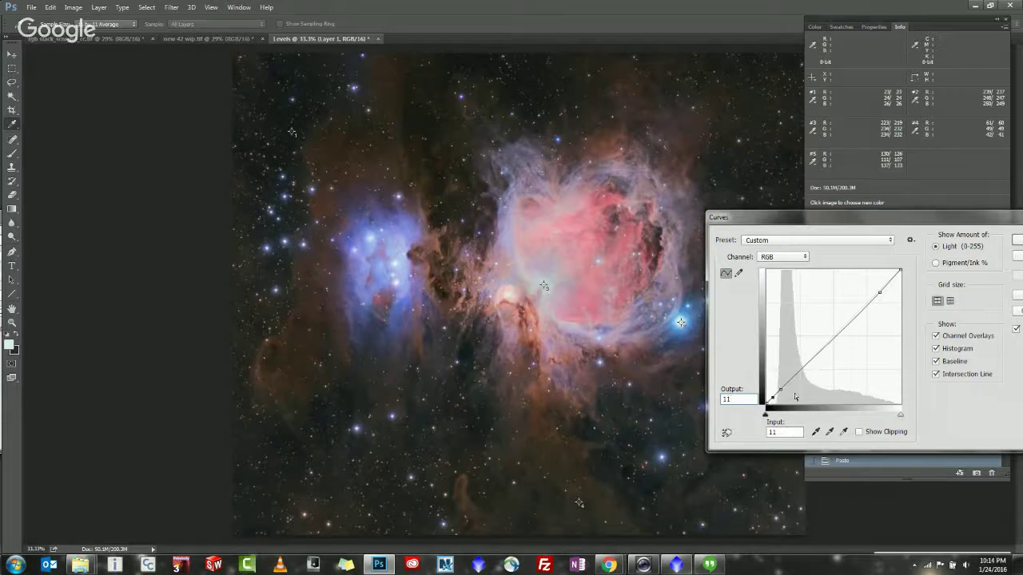
click(888, 281)
text(6)
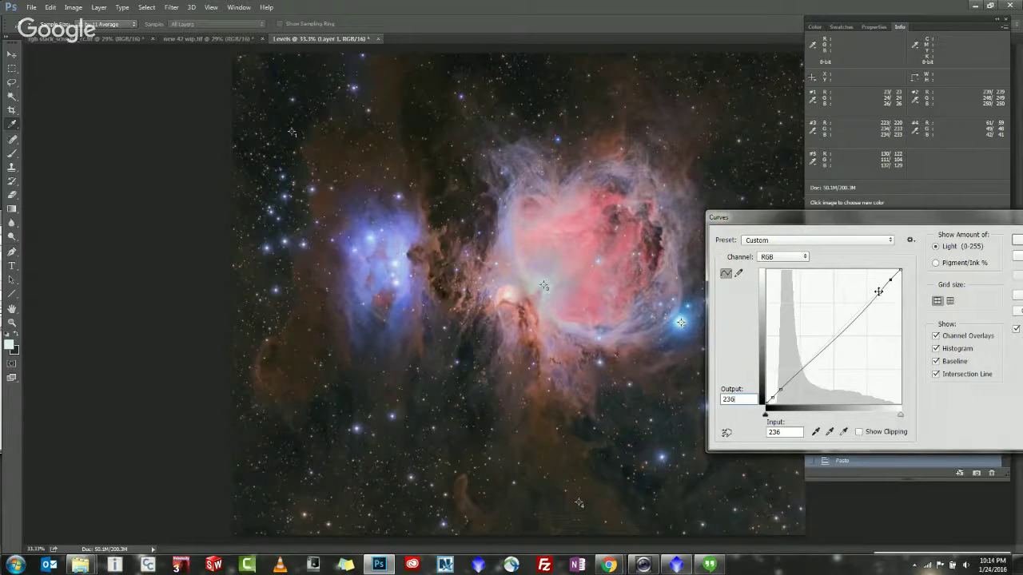
click(879, 292)
text(5)
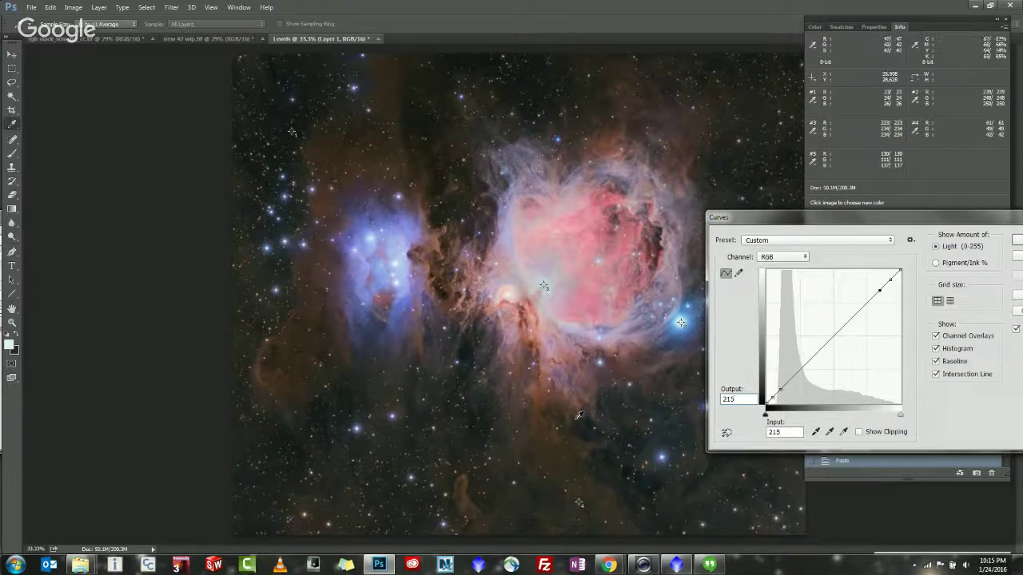
Add a curve point sampled from the faint dust below the blue nebula and set it to input 47, output 84.
ctrl+click(383, 410)
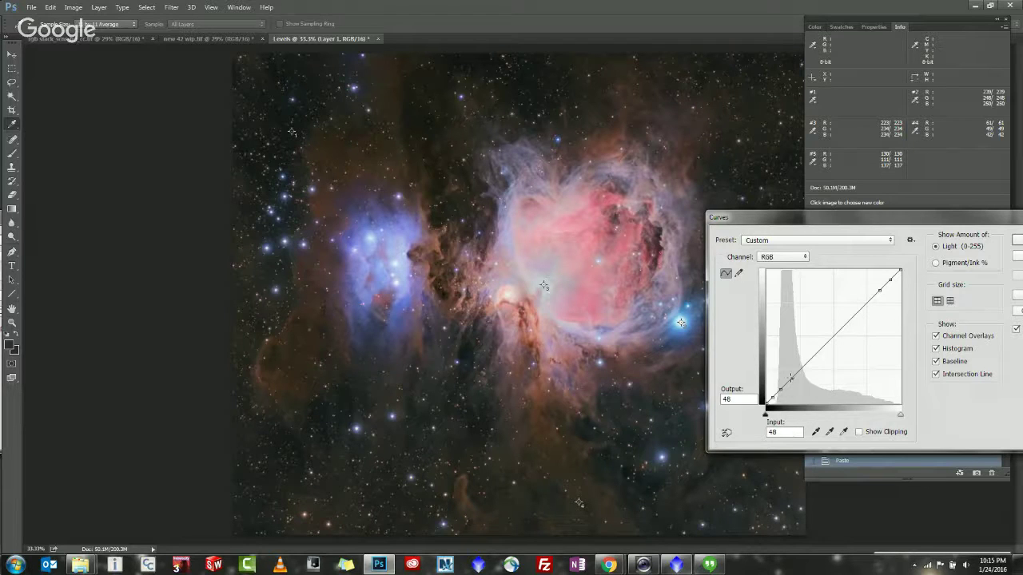
key(Left)
key(Up)
key(Up)
key(Up)
key(Up)
key(Up)
key(Up)
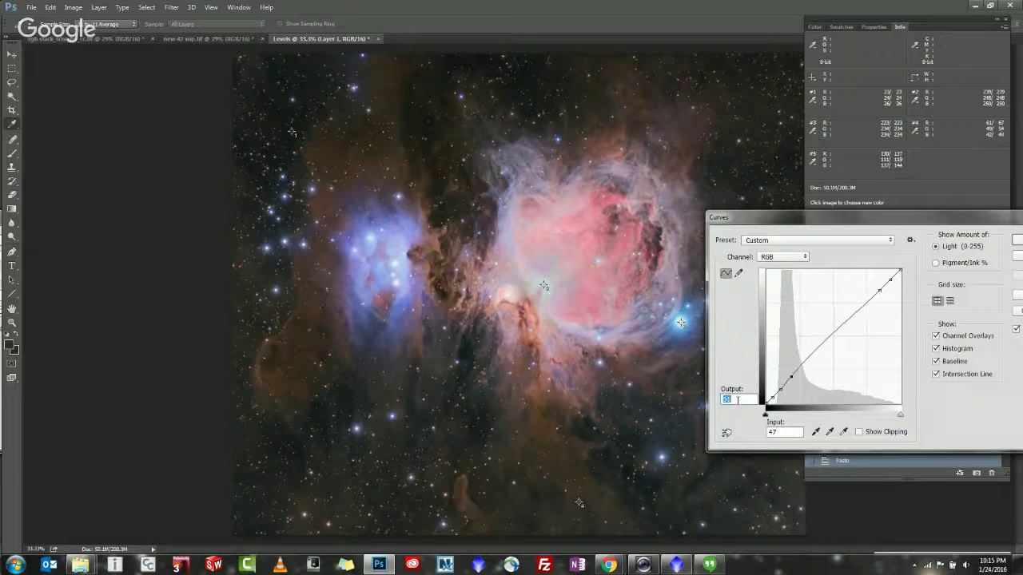
key(Up)
key(Up)
key(Up)
key(Up)
key(Up)
key(Up)
key(Up)
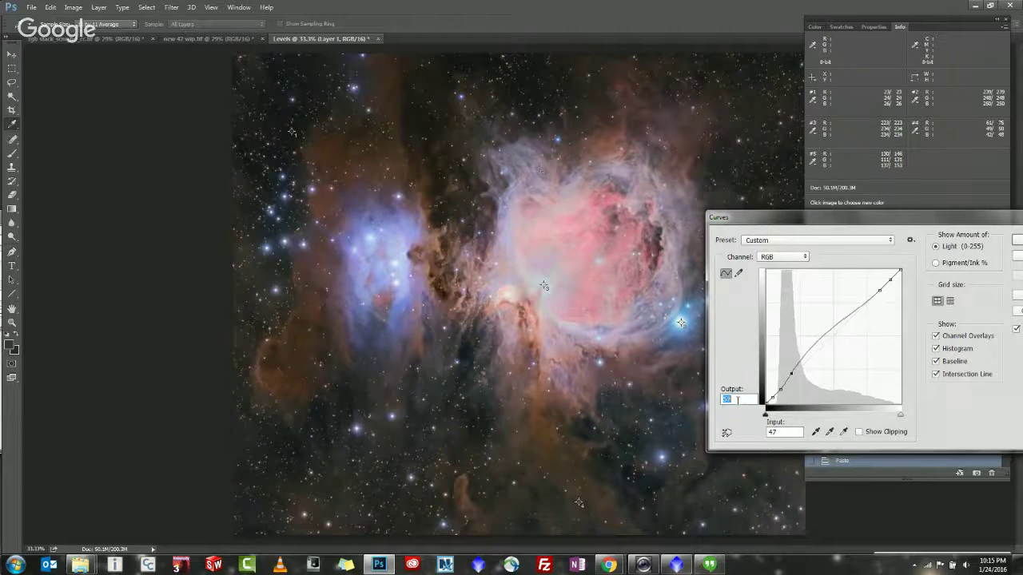
key(Up)
key(Up)
key(Up)
key(Up)
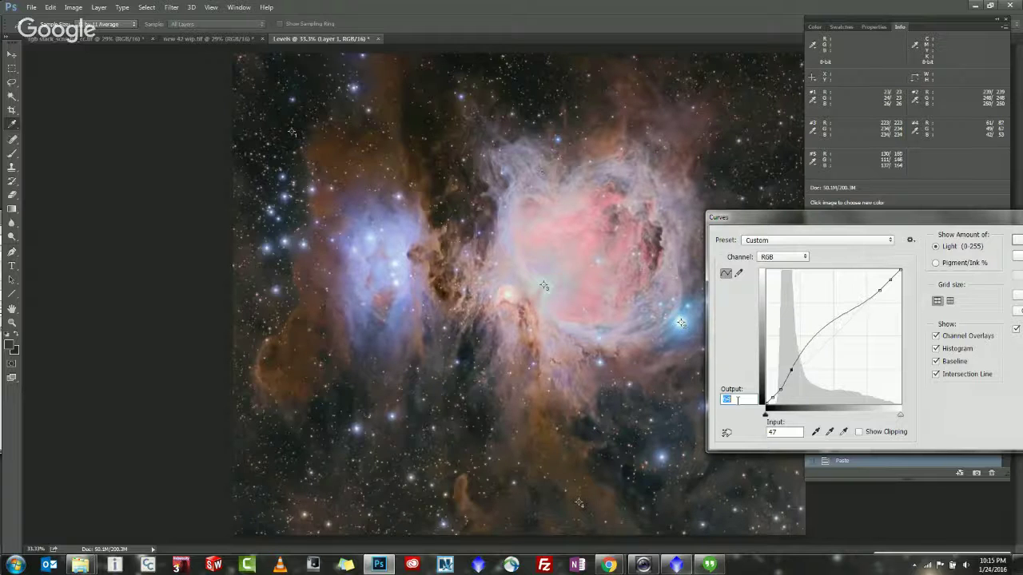
key(Up)
key(Up)
key(Up)
key(Up)
key(Up)
key(Up)
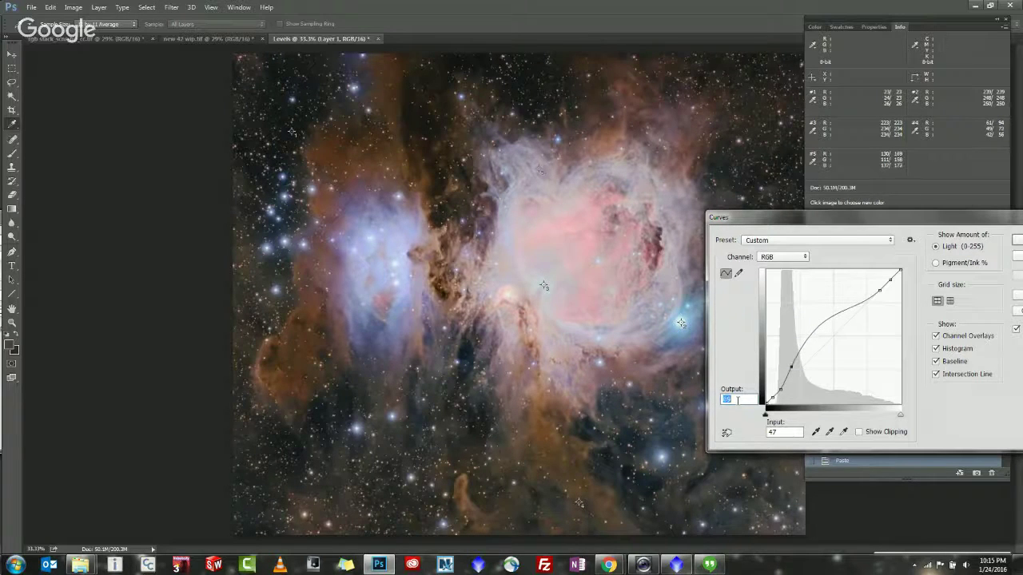
key(Up)
key(Up)
key(Up)
key(Up)
key(Up)
key(Up)
key(Up)
key(Up)
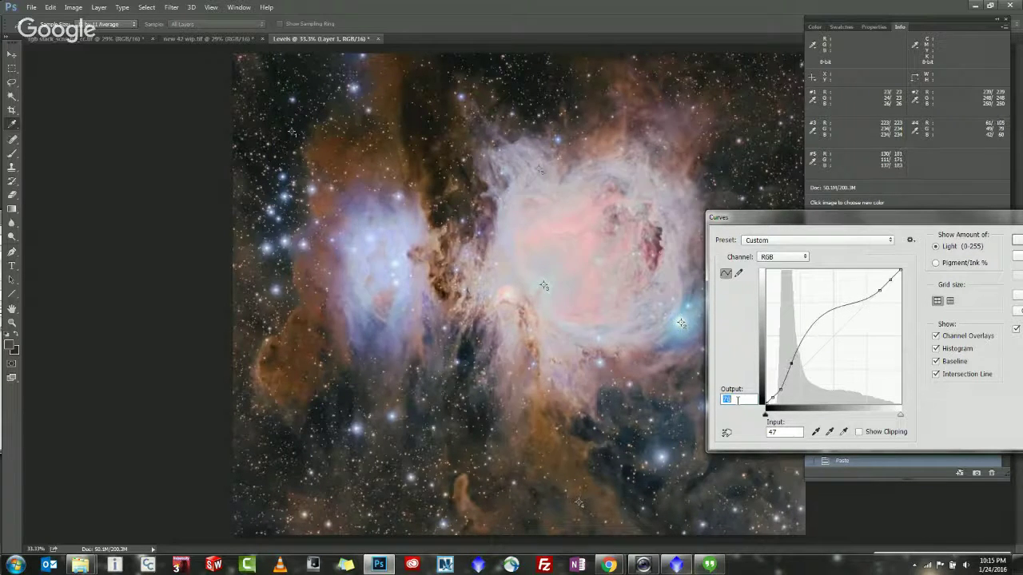
key(Up)
key(Up)
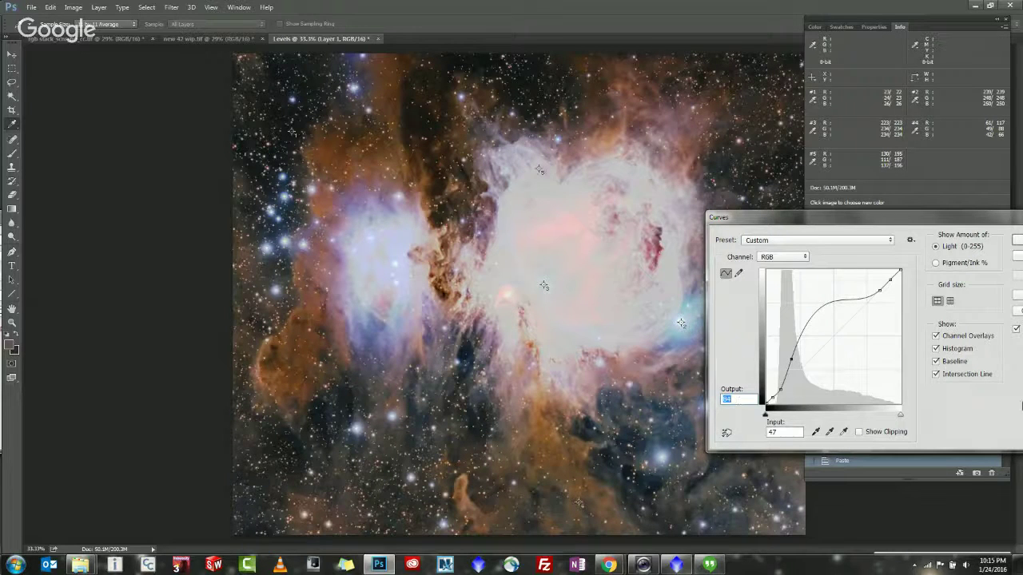
Compare the image with and without the curve preview, moving the Curves dialog to uncover different parts of the nebula.
drag(961, 216, 735, 131)
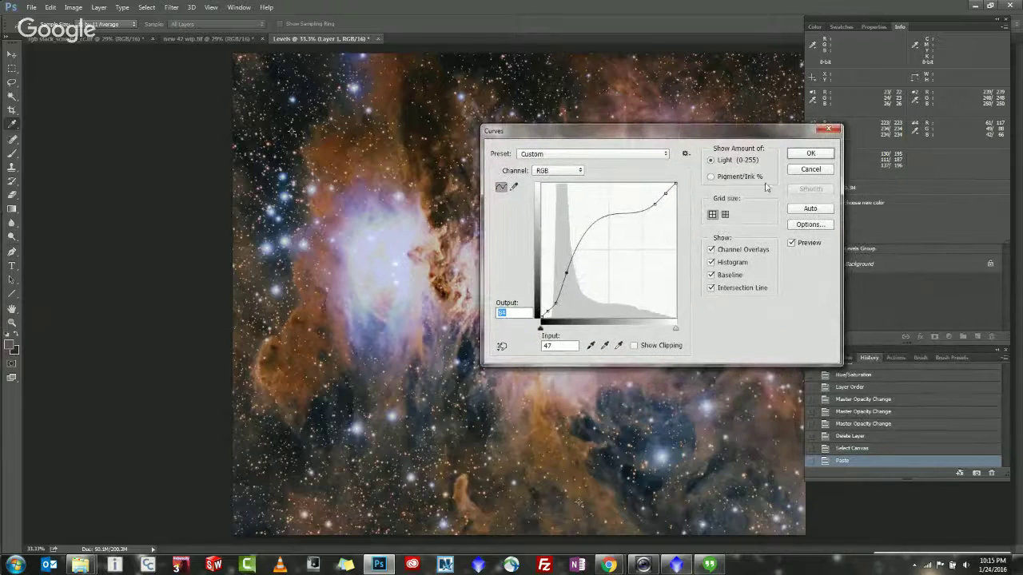
click(791, 244)
click(791, 244)
click(791, 244)
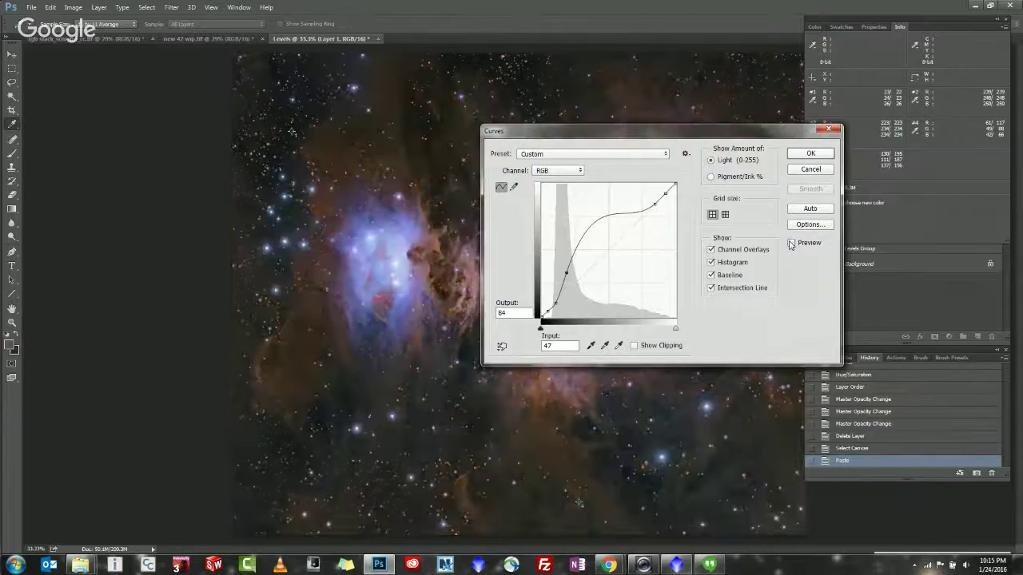
click(790, 243)
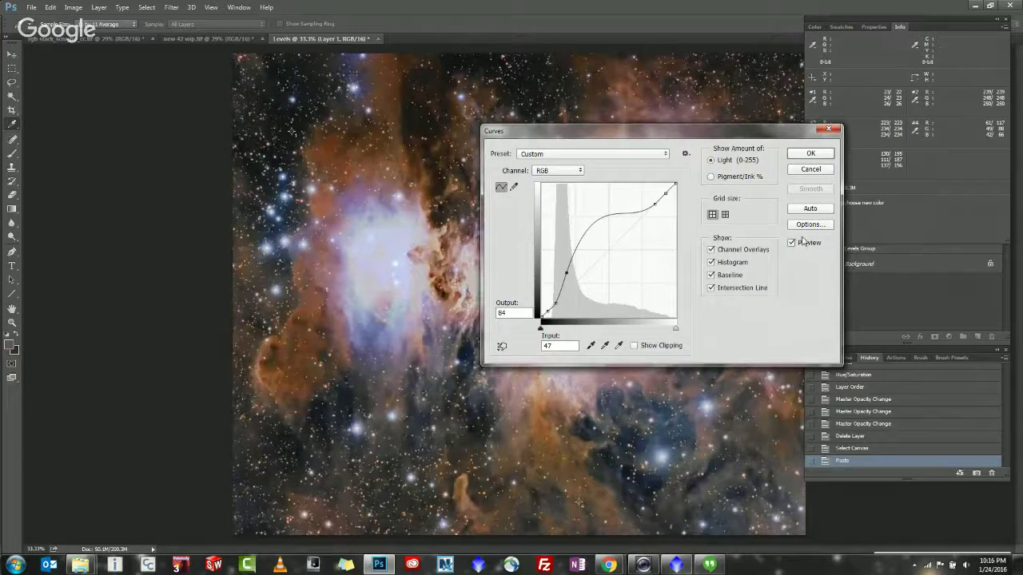
drag(679, 131, 463, 240)
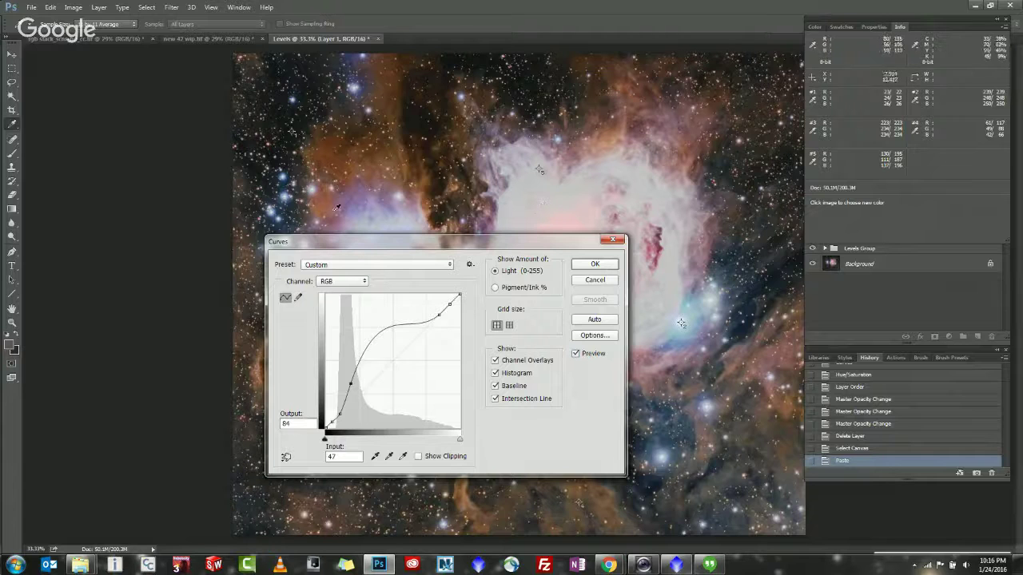
Compare the nebula and dust with and without the current curve, ending with the preview enabled.
click(575, 353)
click(575, 354)
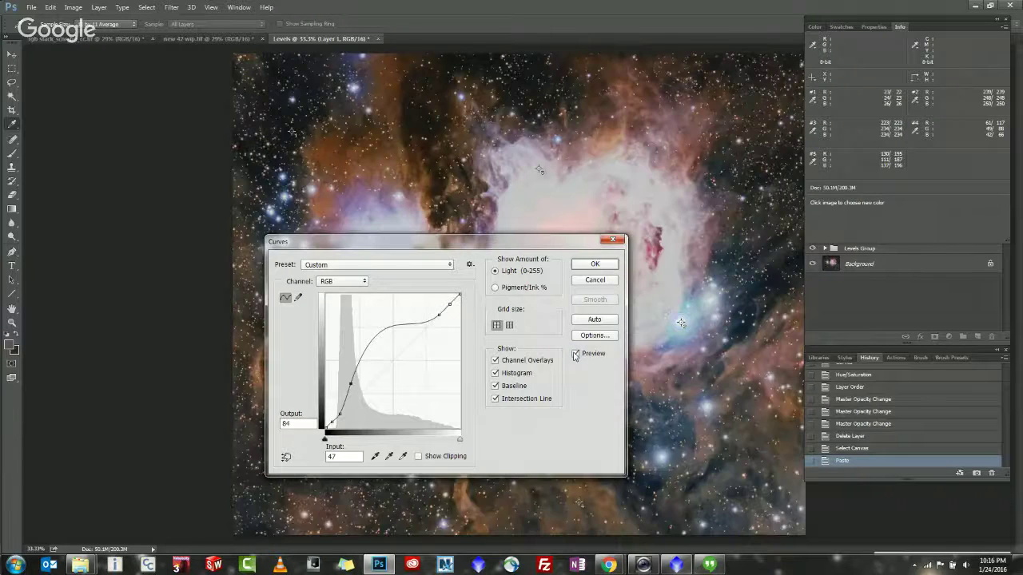
click(575, 354)
click(575, 354)
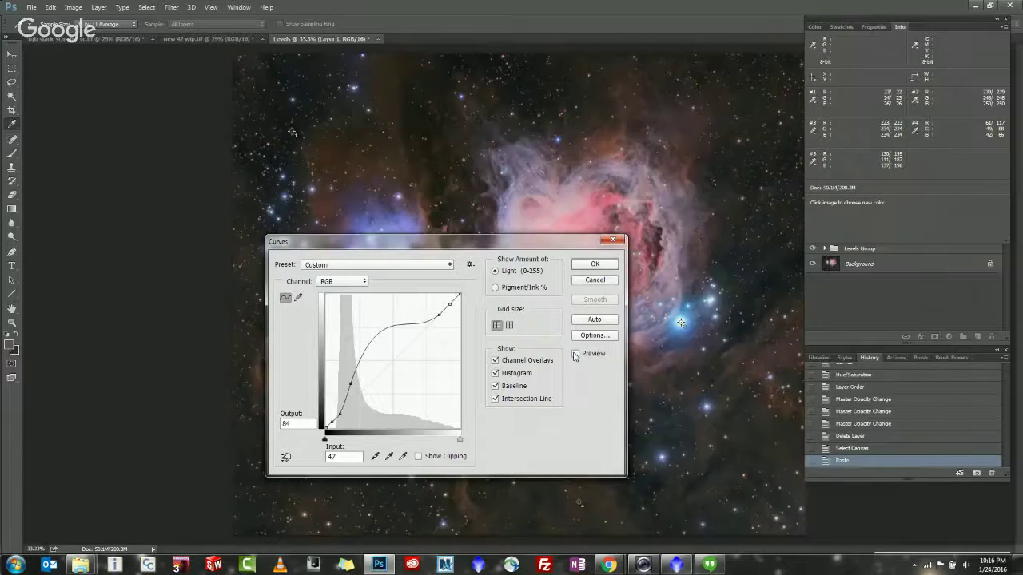
click(576, 354)
click(575, 353)
click(575, 354)
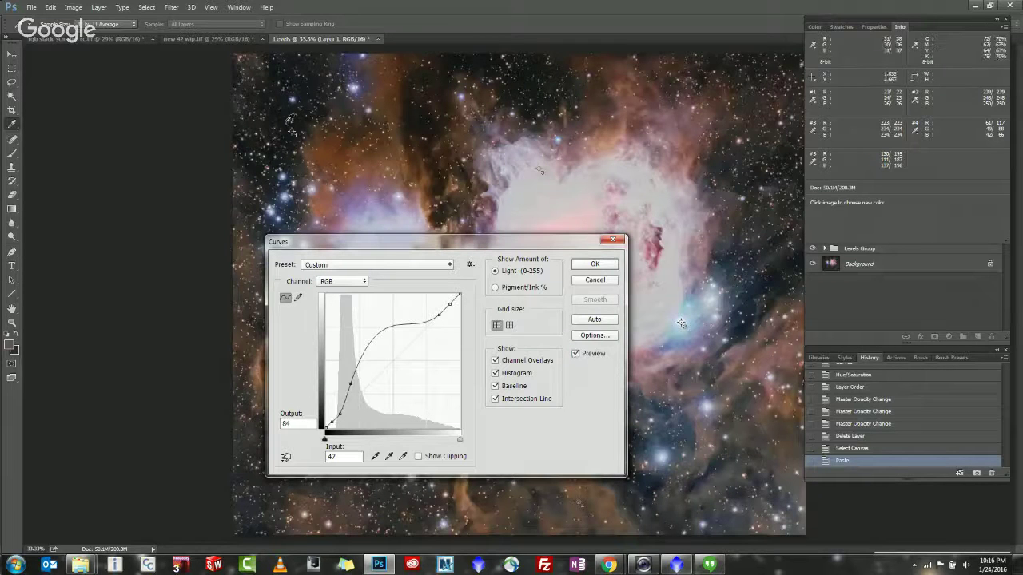
click(575, 354)
click(575, 354)
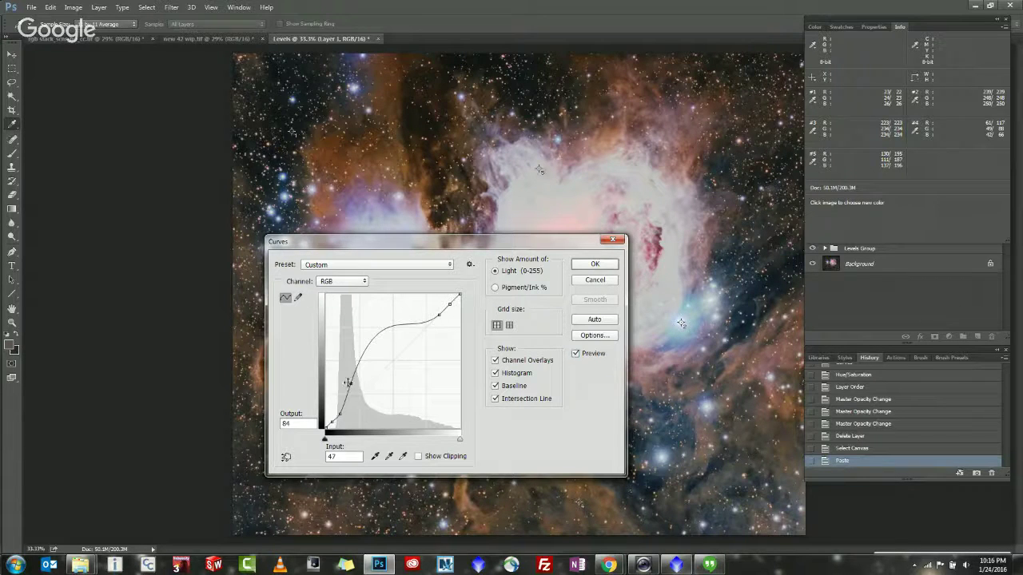
Move the faint-dust curve point to input 57, output 73, compare the uncovered blue nebula with the original, and apply the curve.
drag(350, 384, 353, 390)
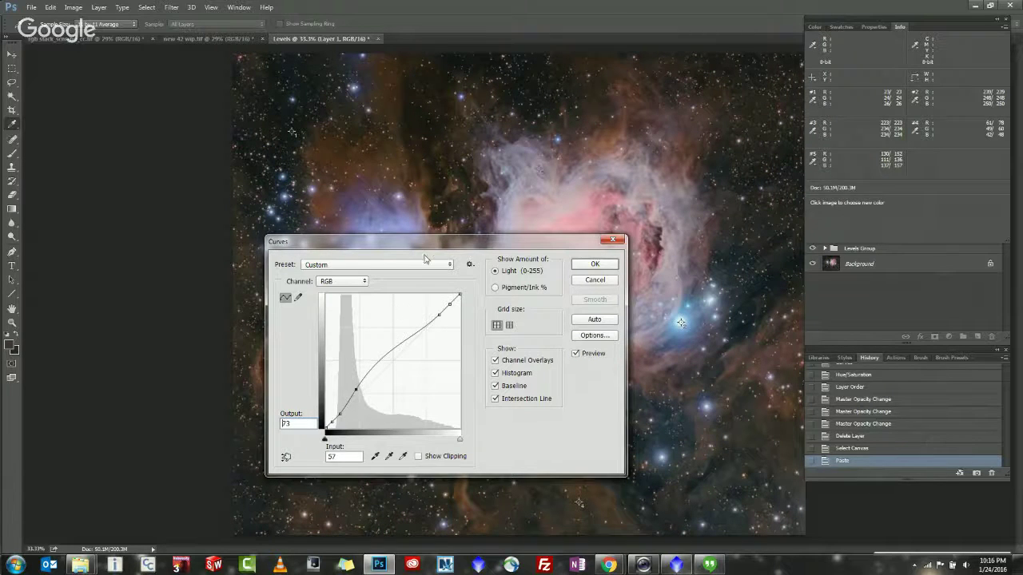
drag(433, 248, 667, 225)
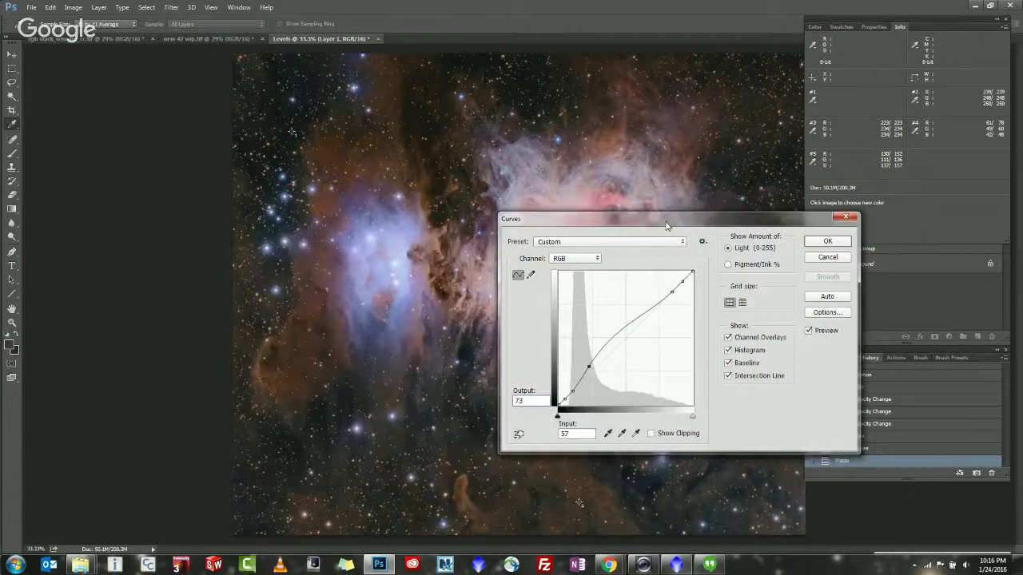
click(807, 331)
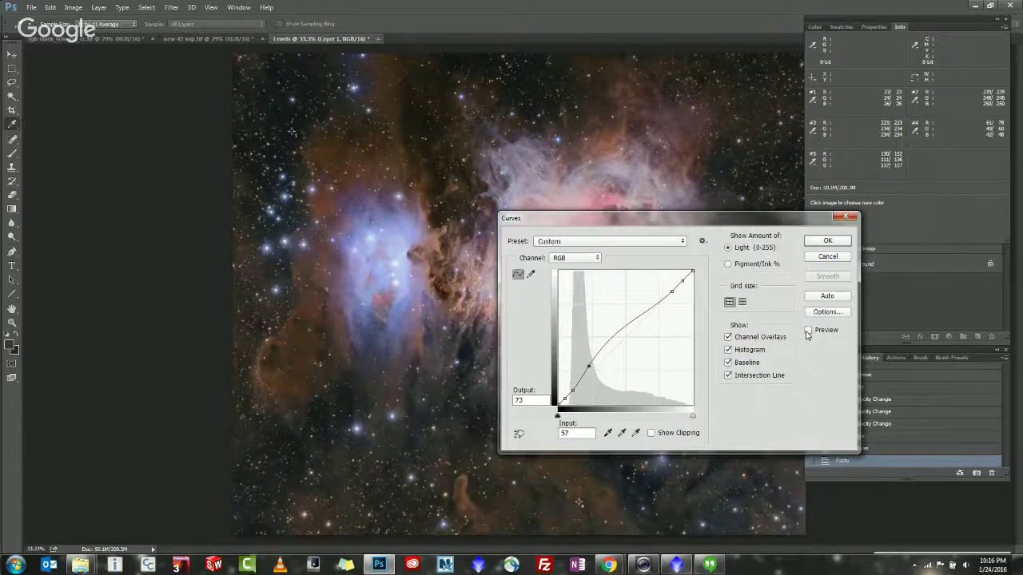
click(807, 332)
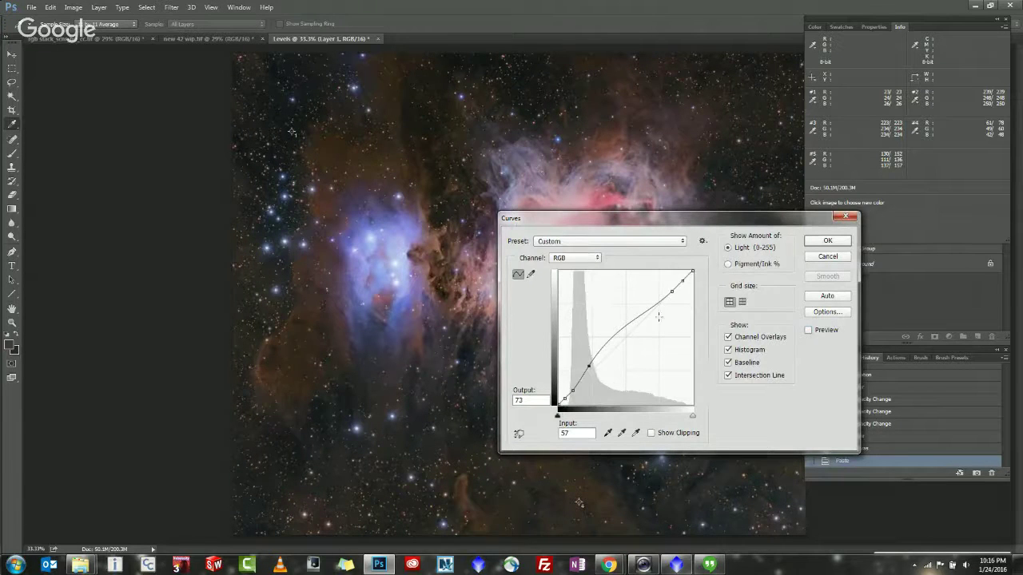
click(809, 331)
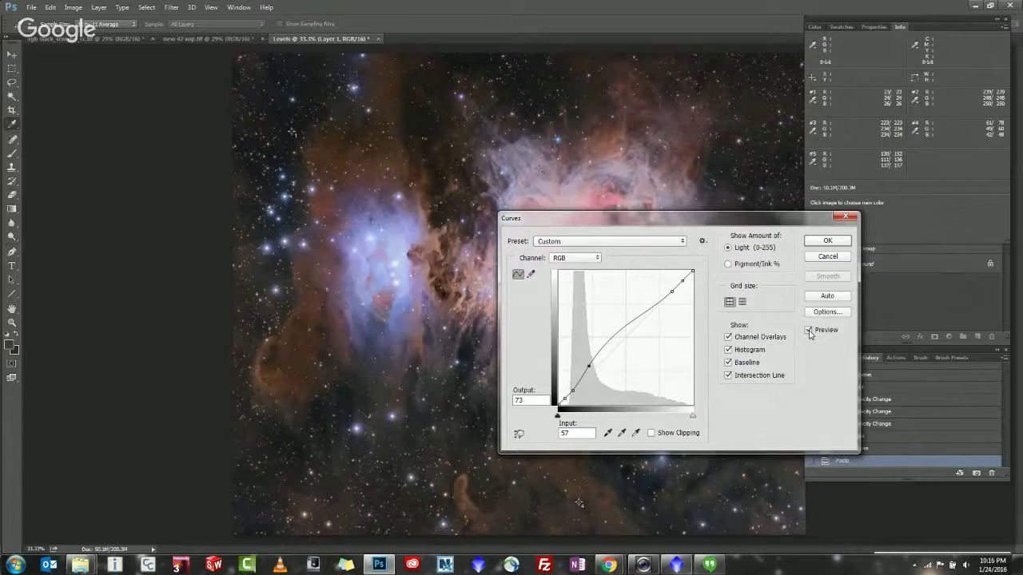
click(809, 331)
click(809, 331)
click(808, 331)
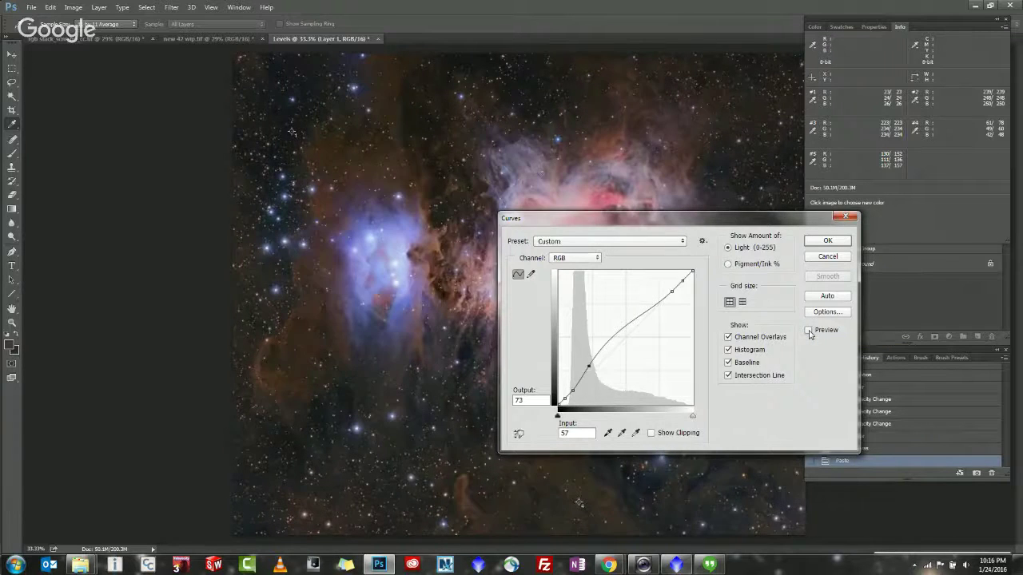
click(809, 331)
click(809, 330)
click(808, 330)
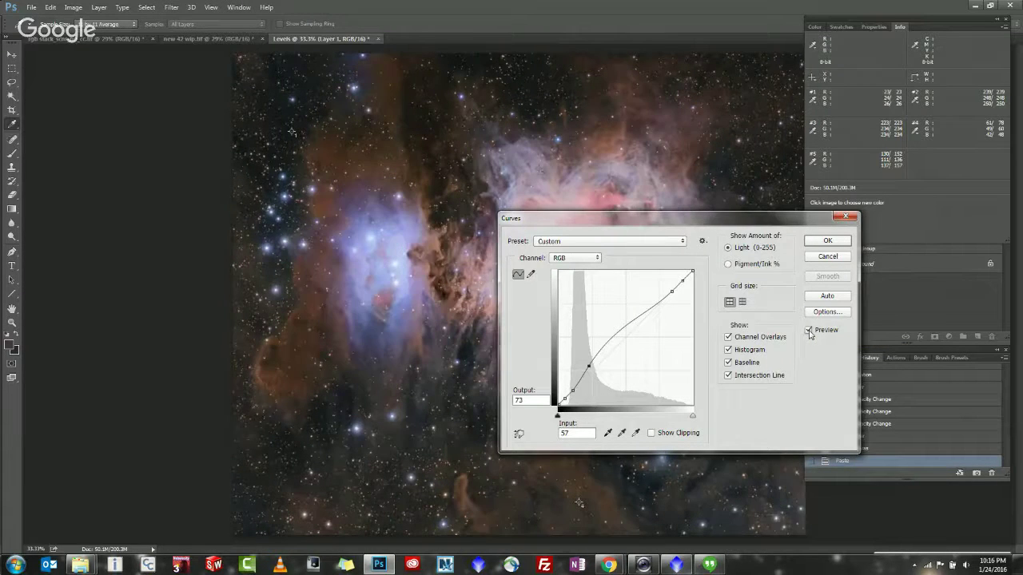
key(Return)
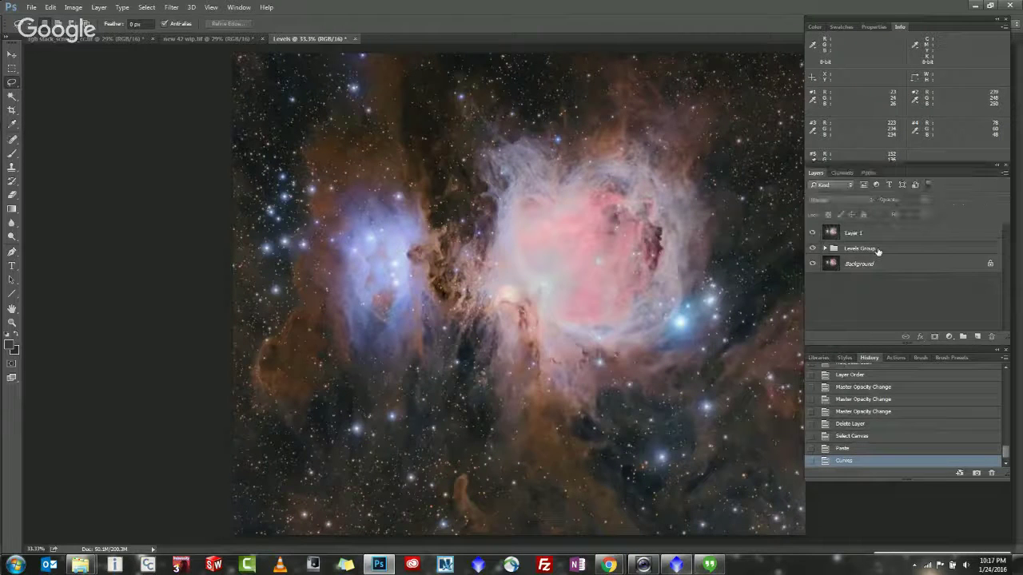
Select Layer 1, copy the whole canvas as a merged image, and paste it as a new layer on top.
click(856, 233)
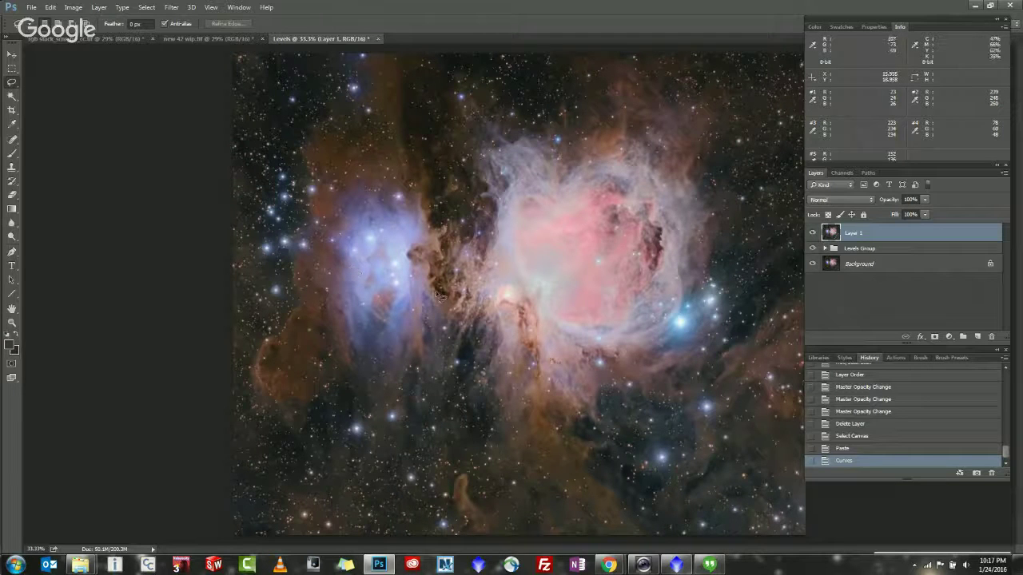
drag(885, 235, 917, 234)
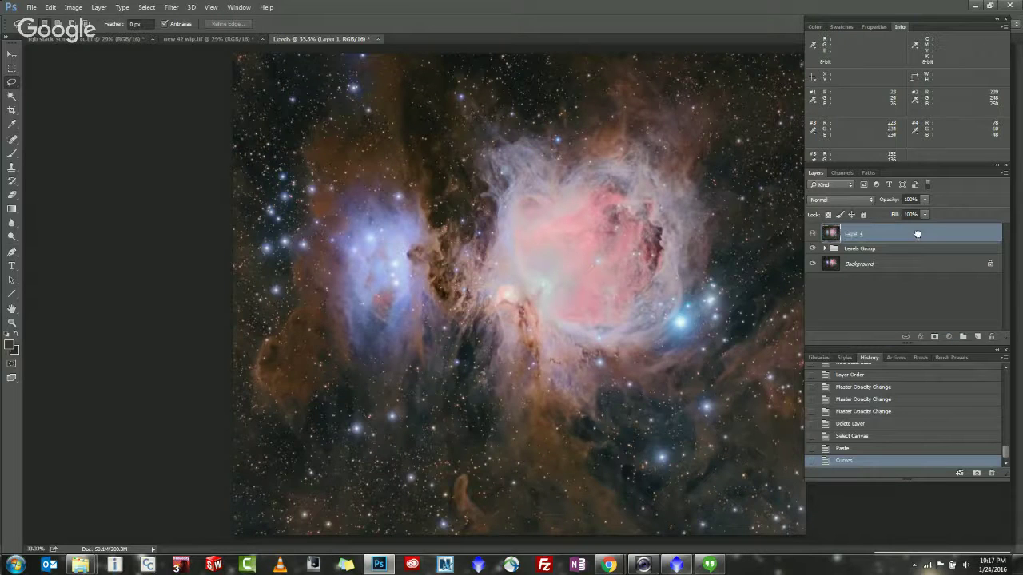
click(147, 7)
click(148, 19)
click(50, 7)
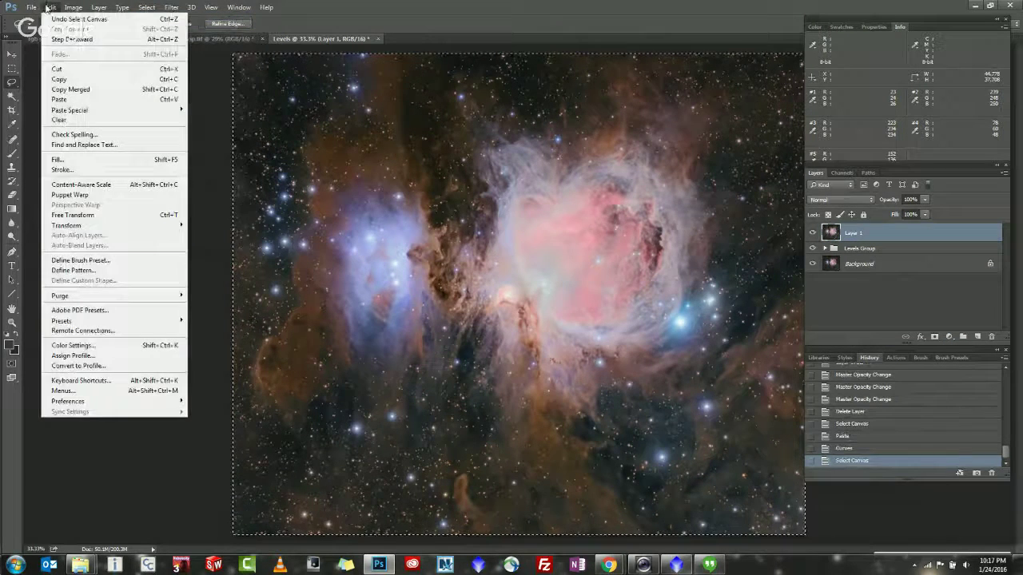
click(78, 88)
key(ctrl+v)
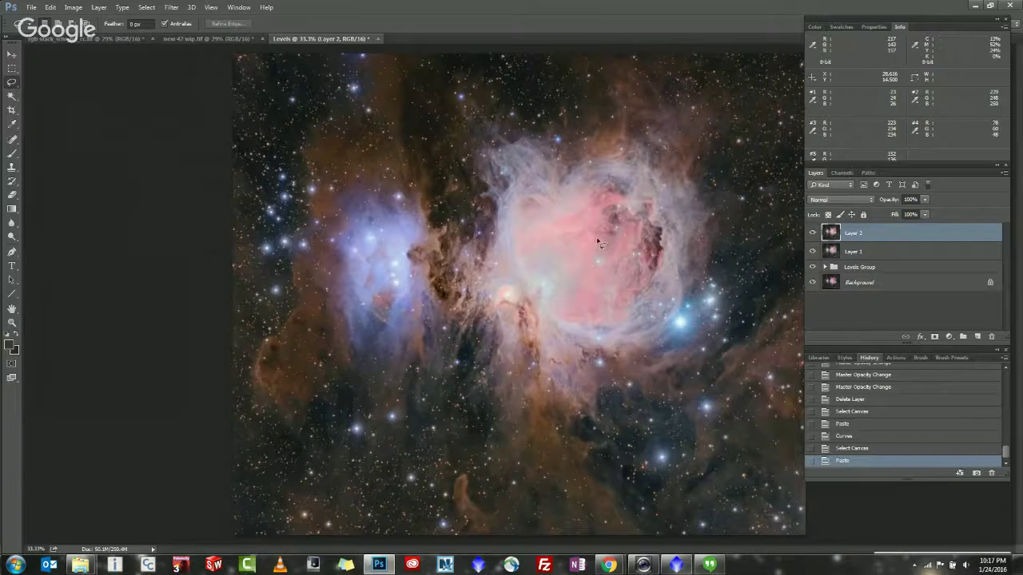
Brighten the new top layer with an RGB curve that has one point at input 57, output 89.
key(ctrl+m)
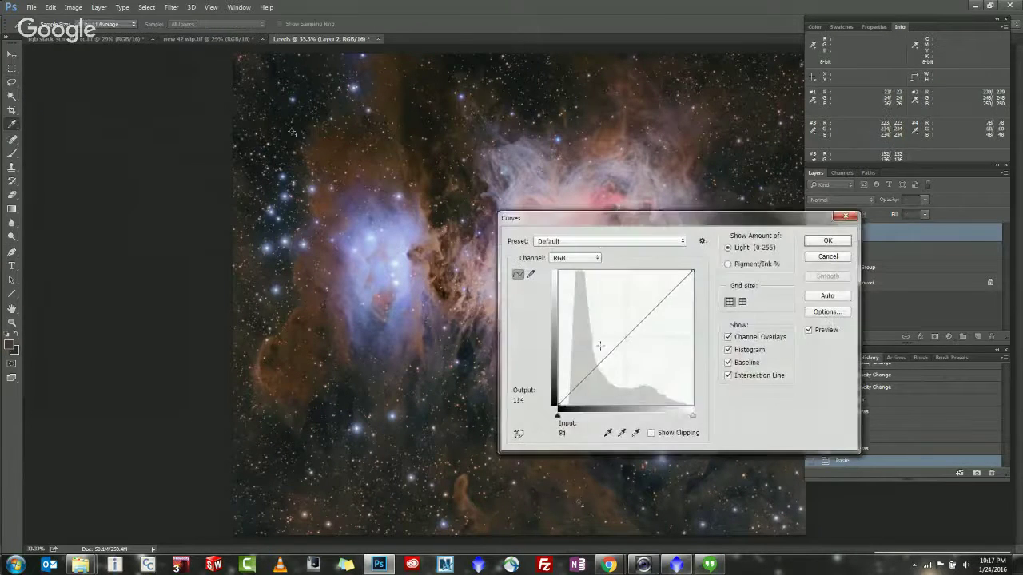
drag(601, 361, 587, 357)
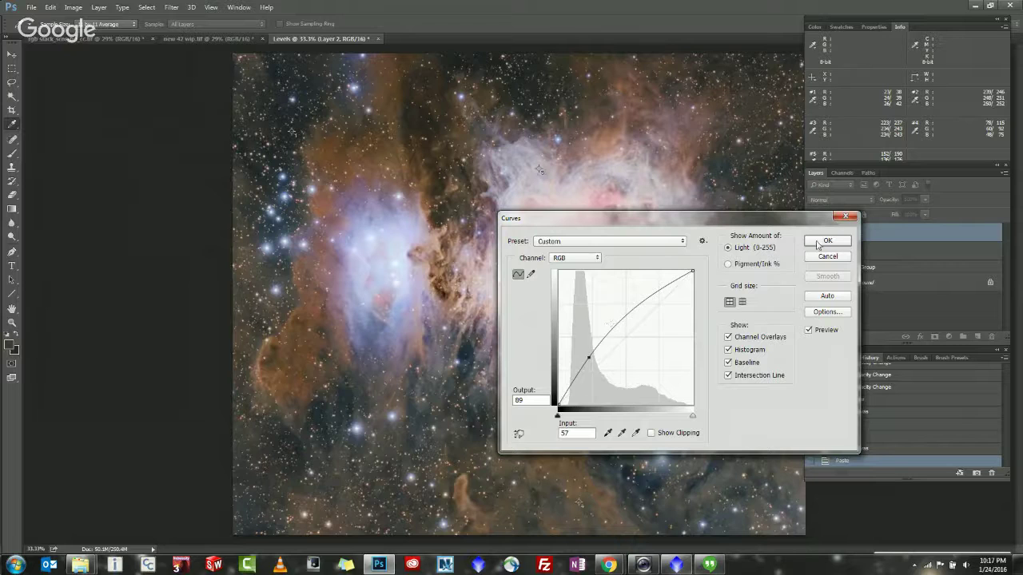
click(818, 243)
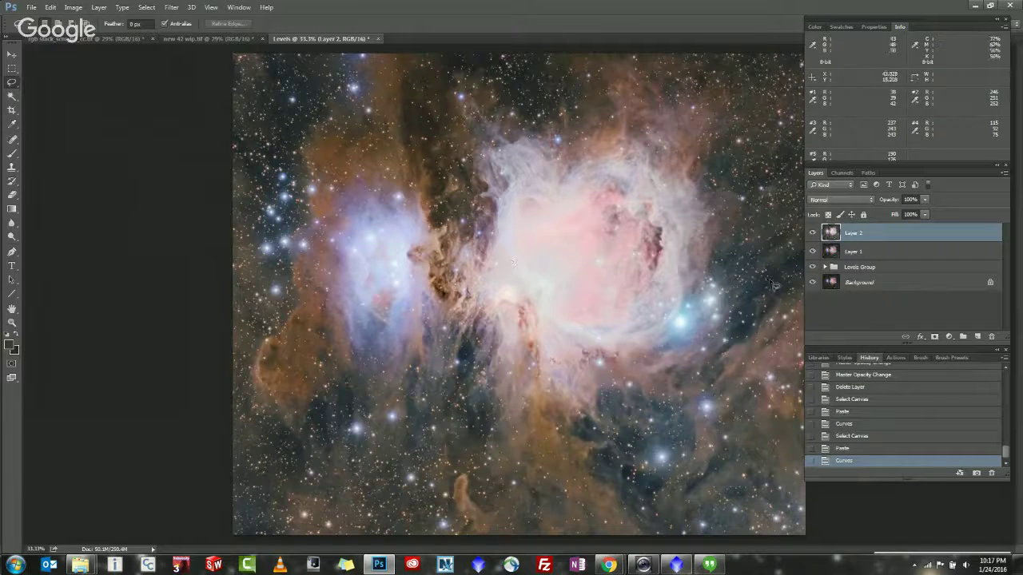
Darken the top layer's sky background with Levels by raising the RGB black input level to slightly above 21.
key(ctrl+l)
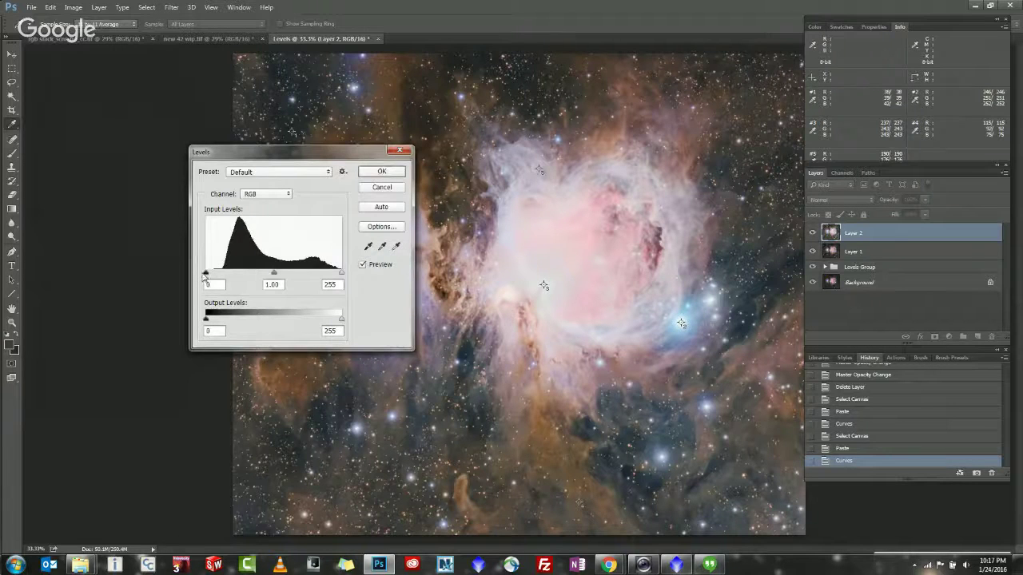
drag(205, 274, 215, 273)
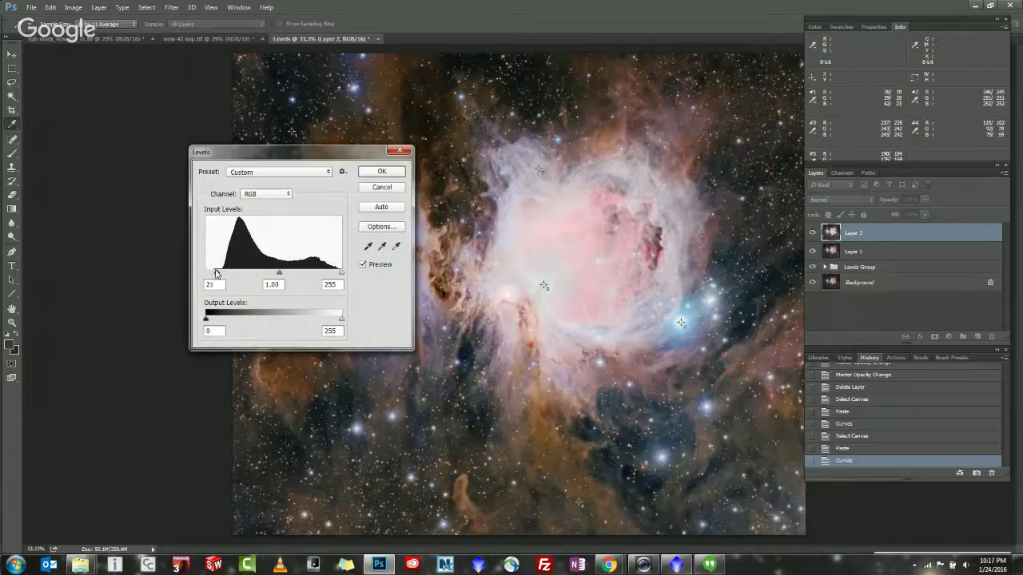
drag(215, 273, 217, 274)
click(368, 174)
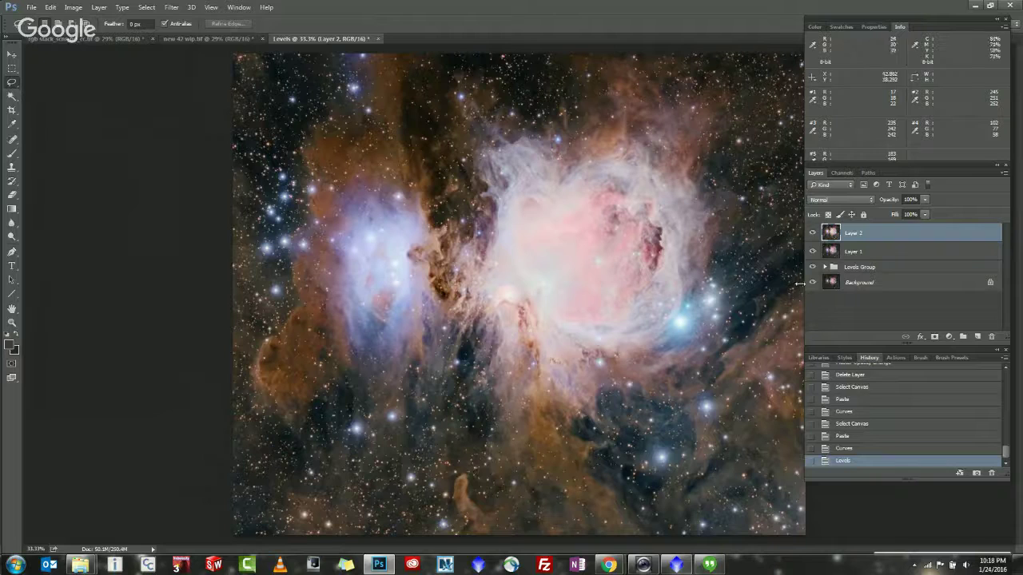
Expand the Levels Group and make its Darken Level Stretch and First Level Stretch layers visible.
click(824, 267)
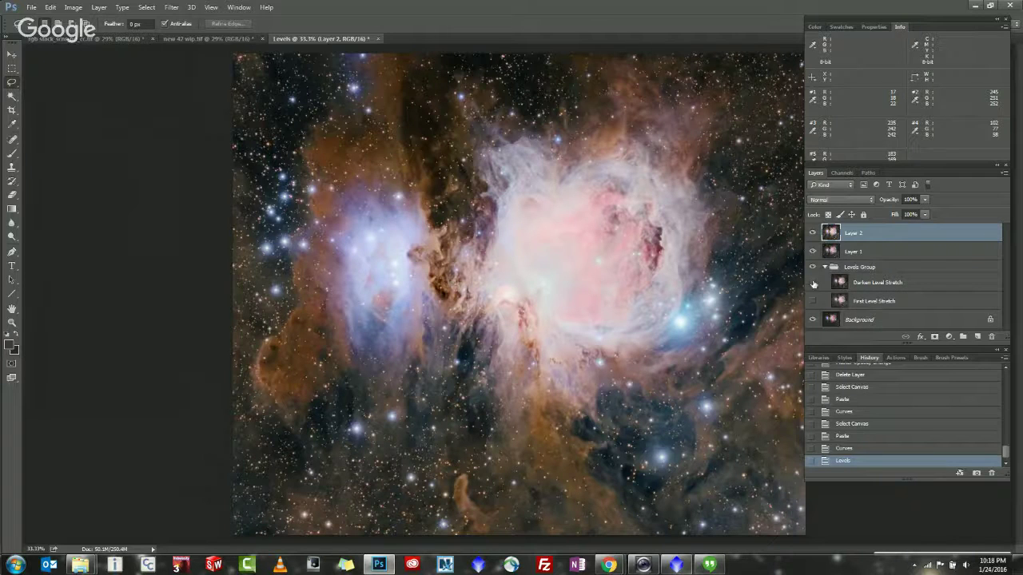
click(812, 300)
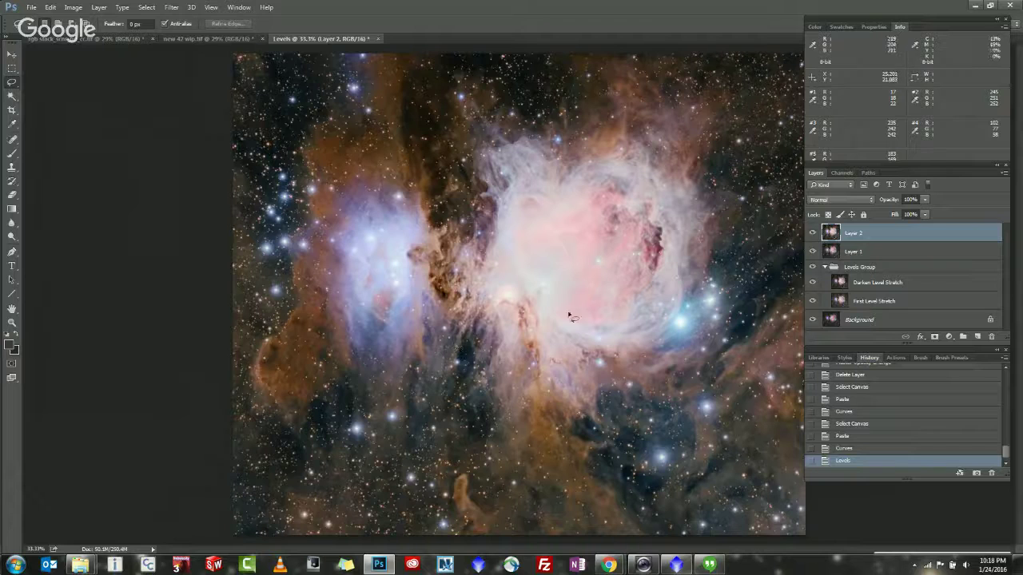
key(ctrl+minus)
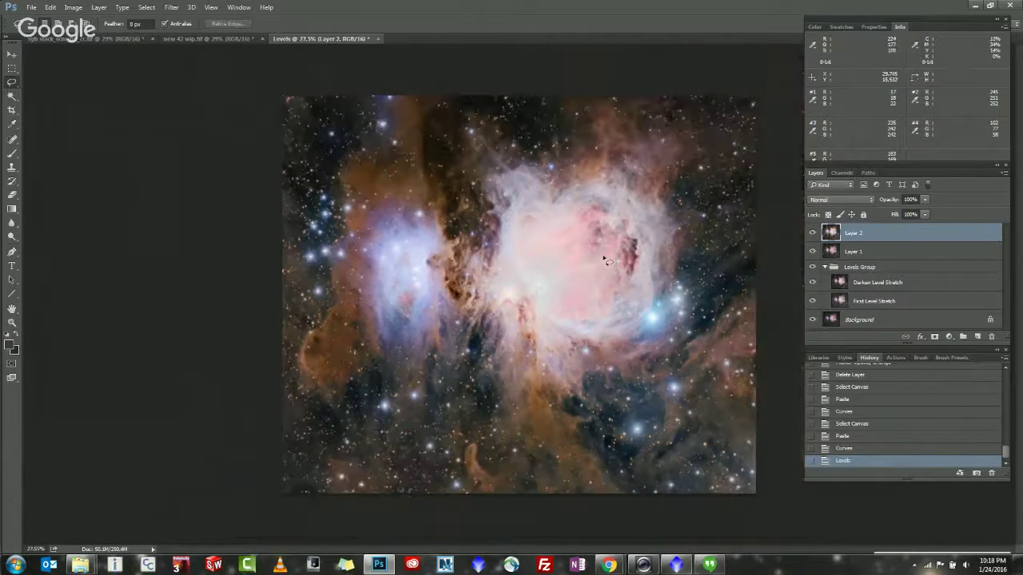
key(ctrl+plus)
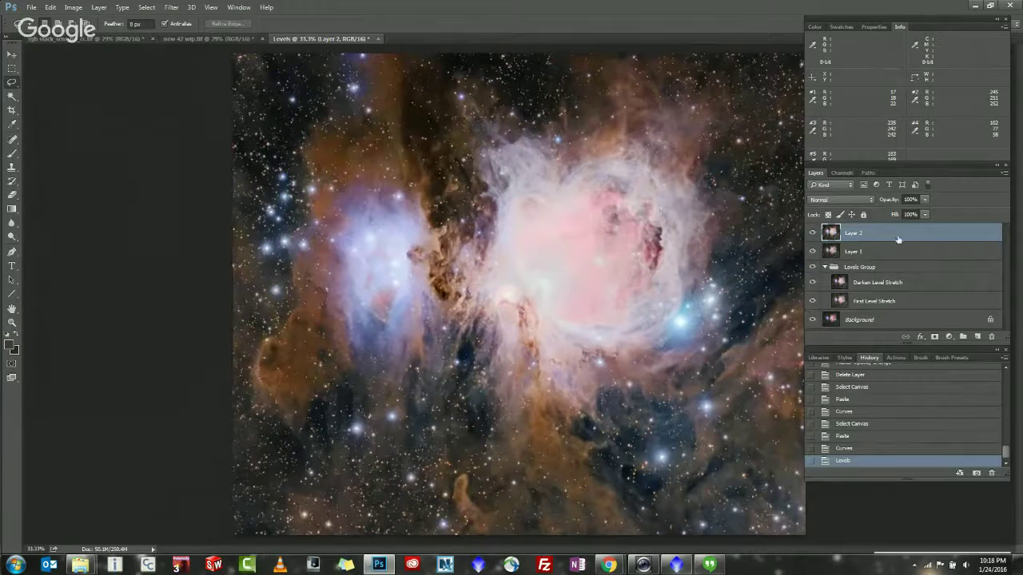
Rename the top layer Layer 2 as "brightened image and darkened background".
double_click(860, 232)
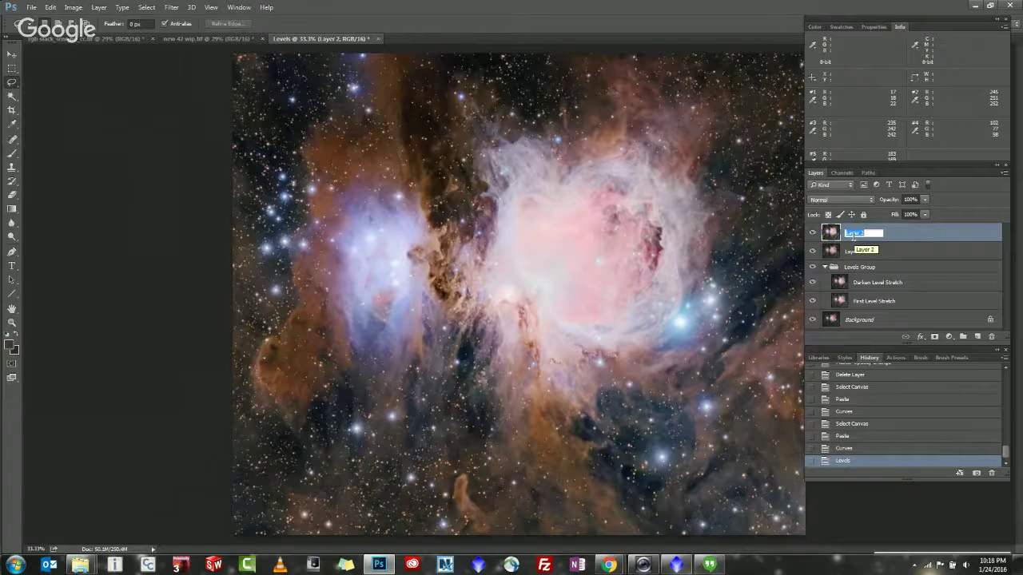
text(brighter)
text(ed image)
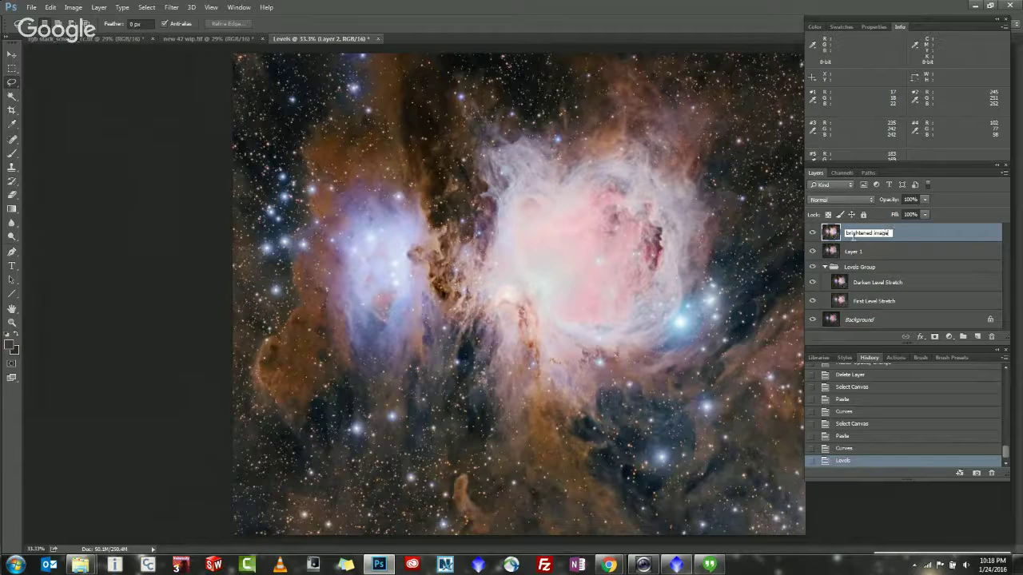
text( and darke)
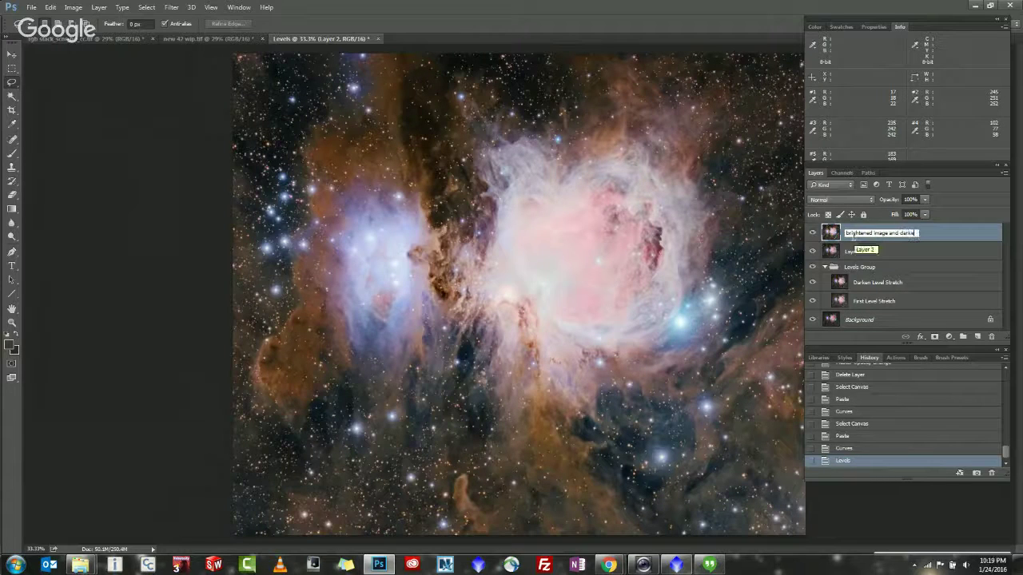
text(ned background)
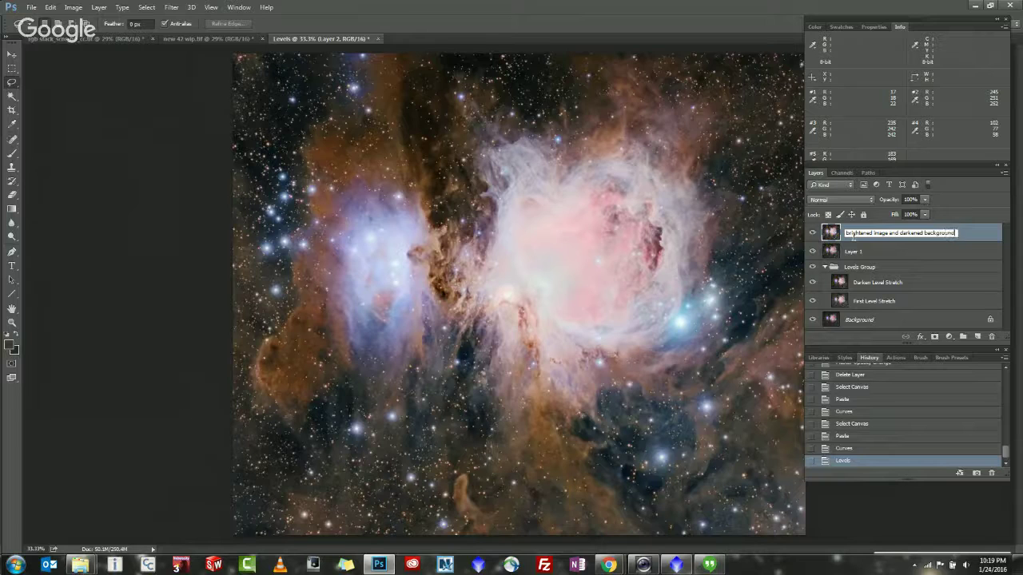
key(Return)
Rename Layer 1 as "brought up midtones".
double_click(851, 251)
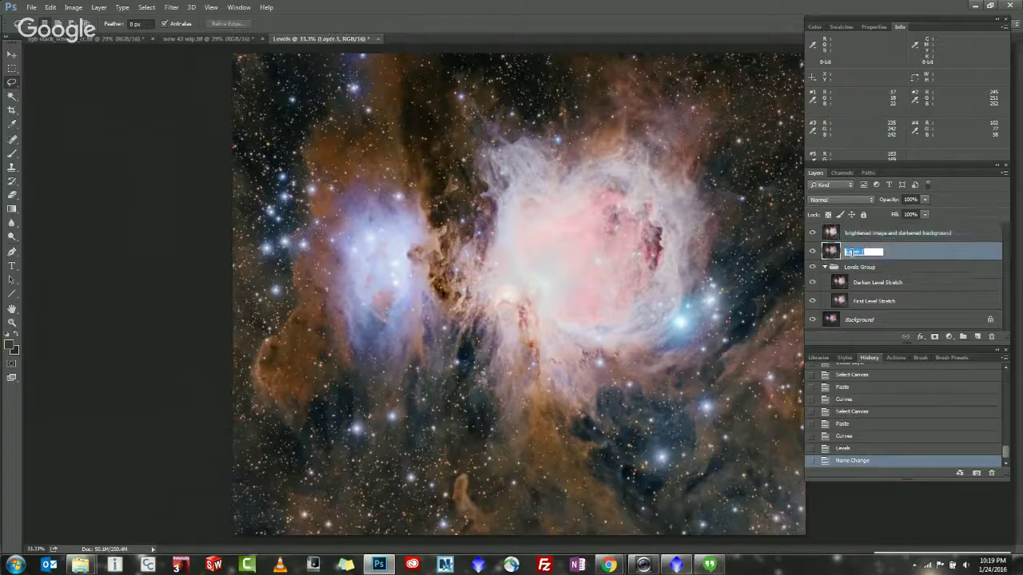
text(brought)
text( up micro)
text(nes)
key(Return)
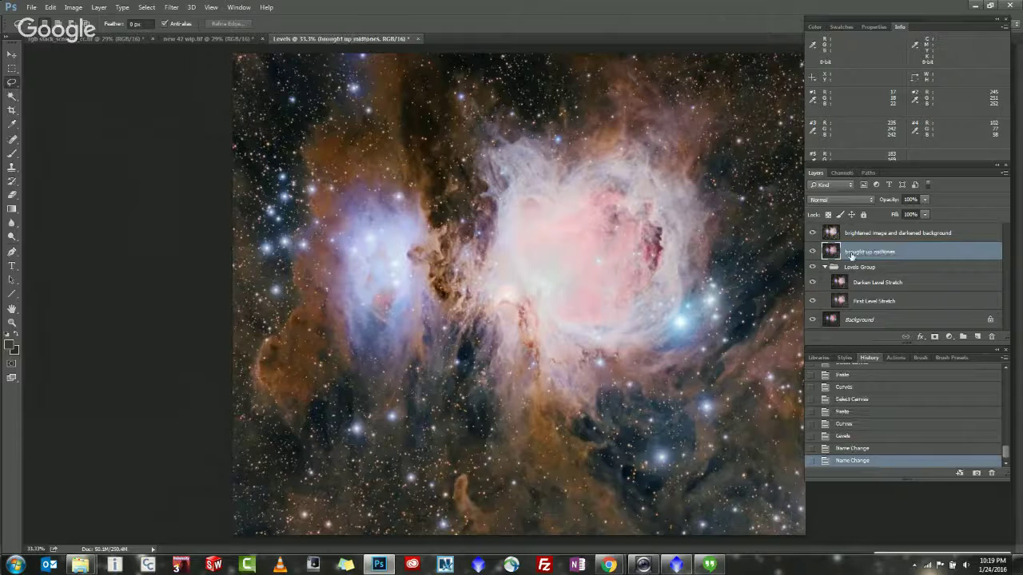
Group the brightened-image and midtones layers and name the group "brightness adjustments".
shift+click(865, 233)
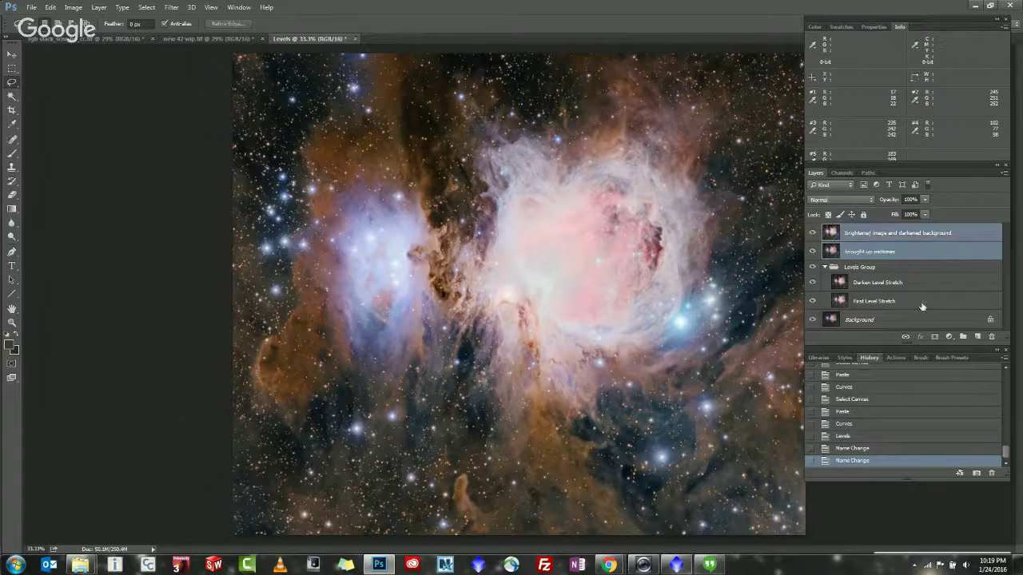
click(964, 338)
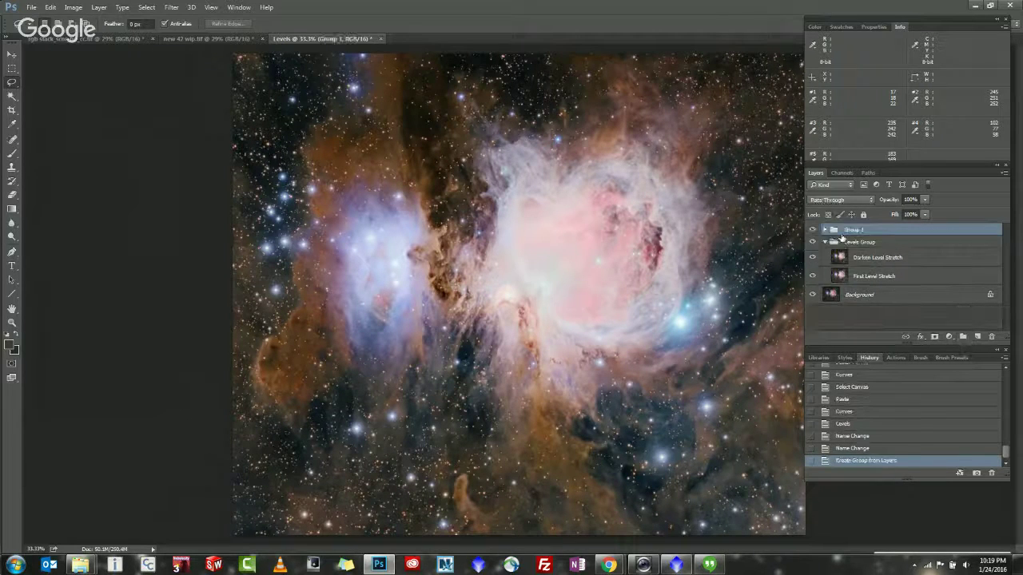
double_click(856, 229)
text(brightness adjustments)
key(Return)
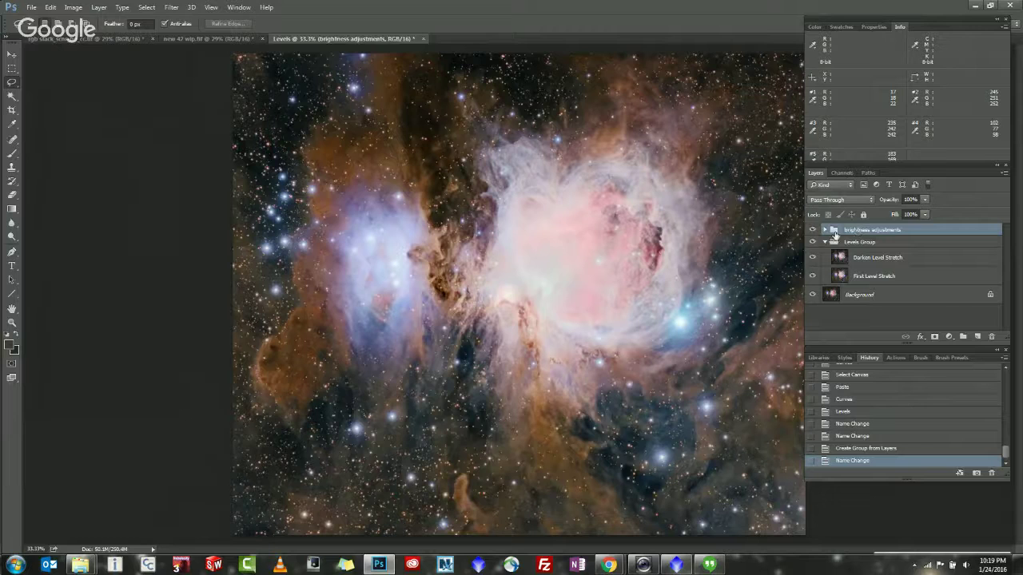
Collapse the Levels Group and save the layered image as a TIFF named "demo ps" with no image compression and ZIP layer compression.
click(825, 241)
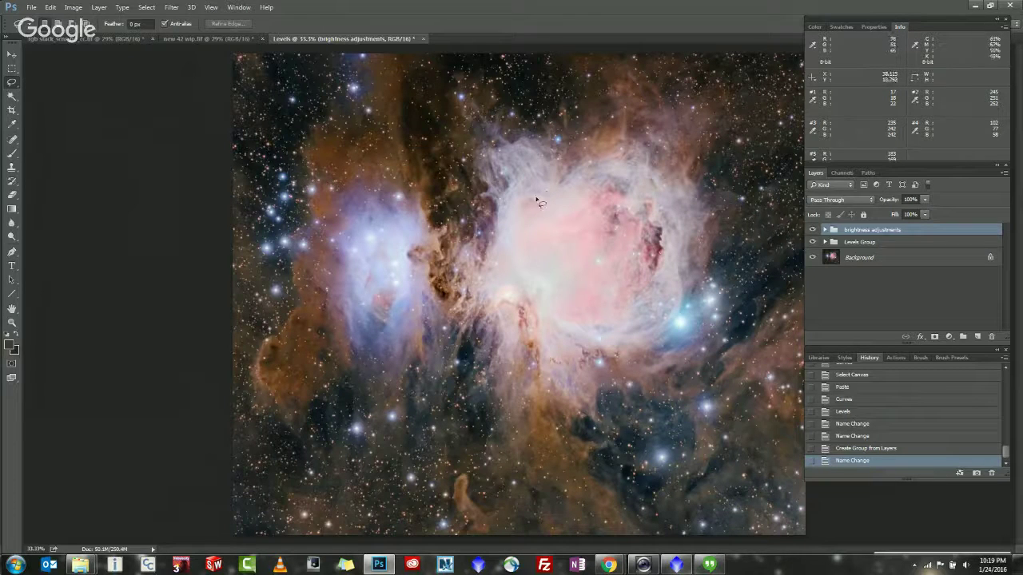
click(31, 7)
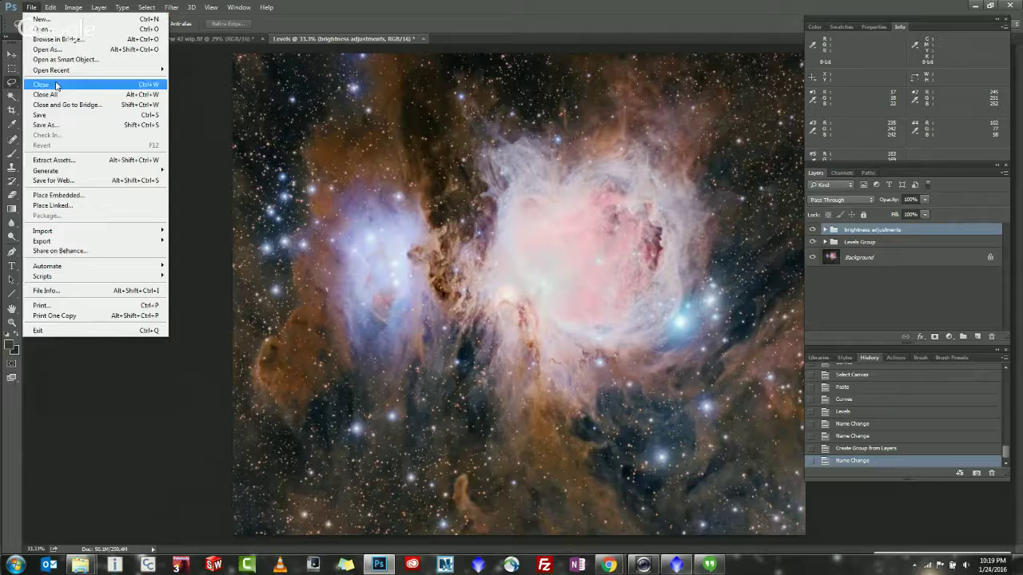
click(53, 125)
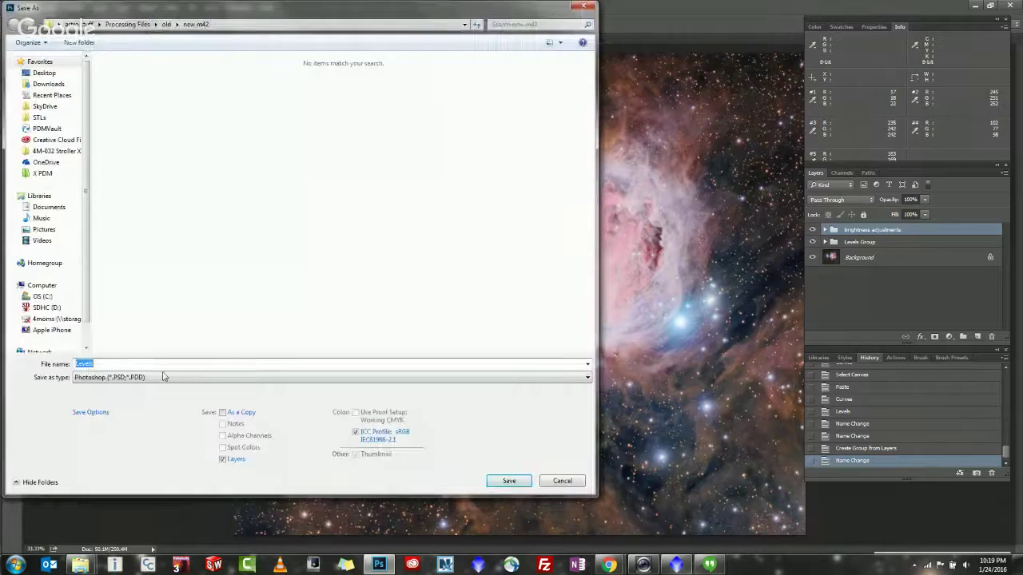
click(168, 377)
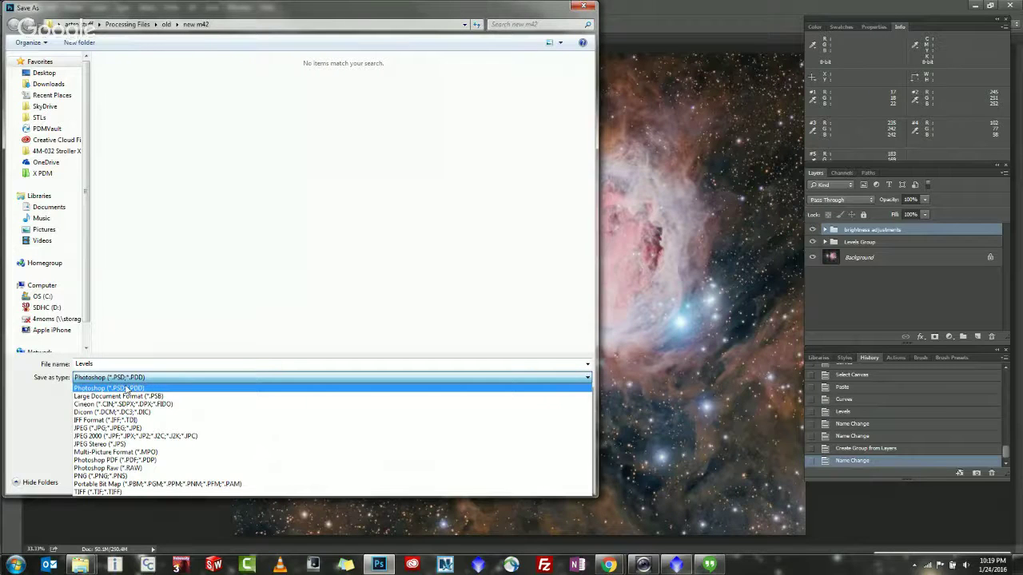
click(122, 492)
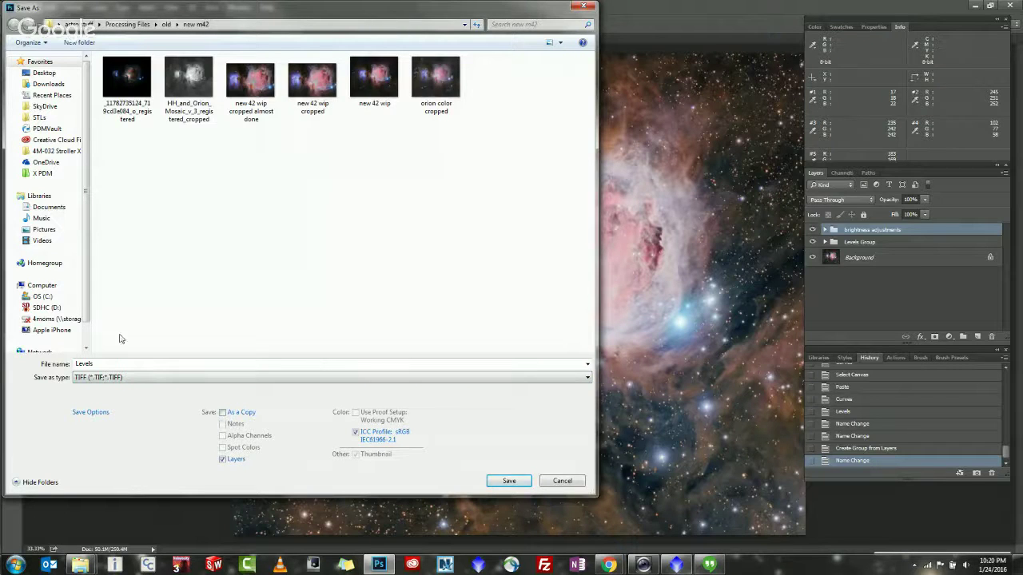
double_click(112, 364)
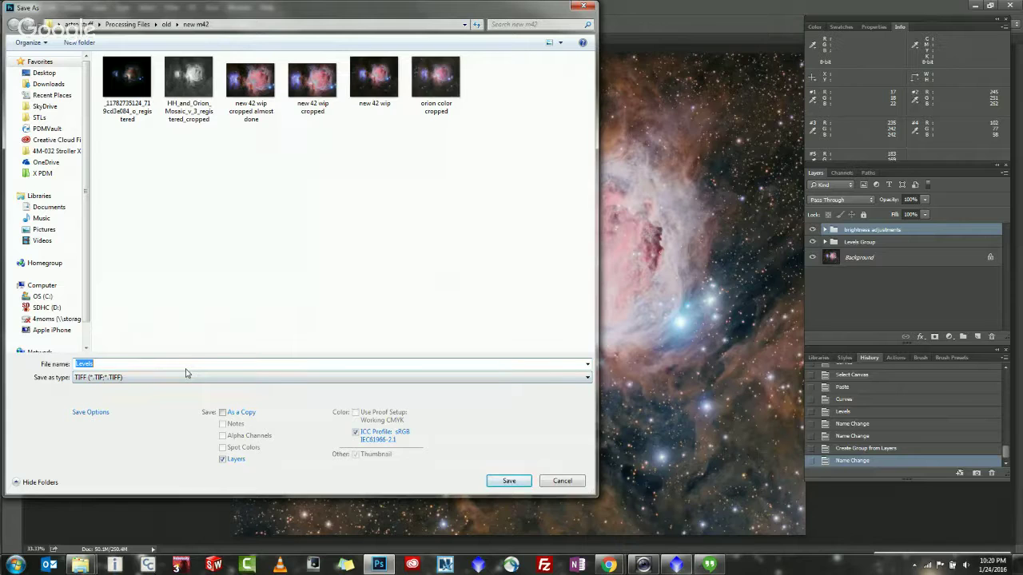
text(demo ps)
click(508, 483)
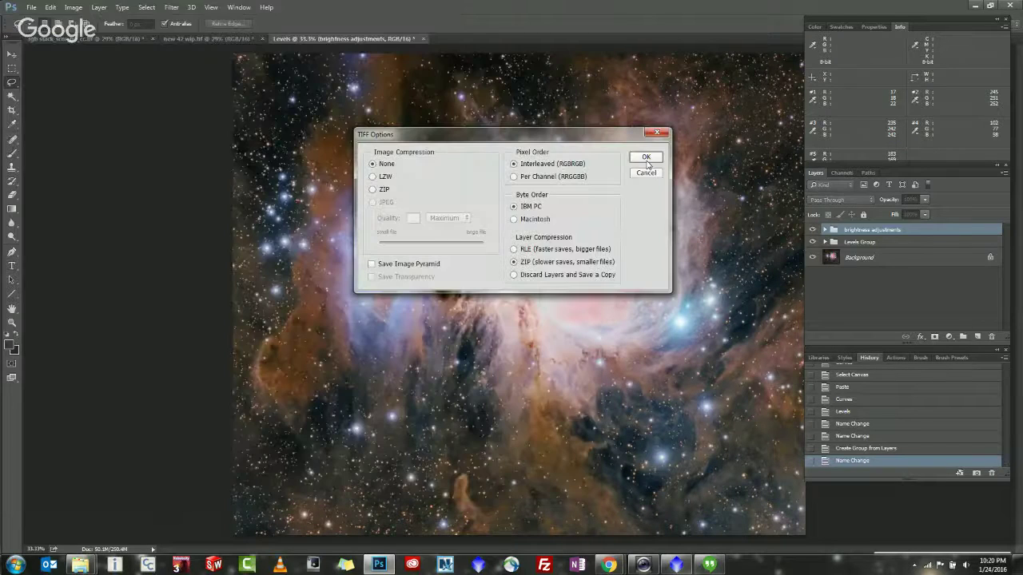
click(646, 160)
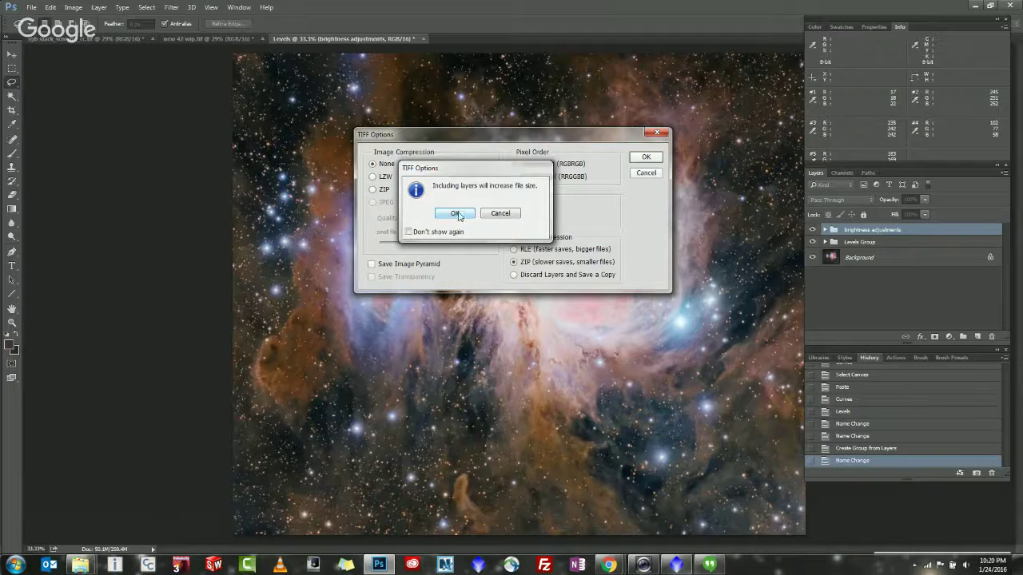
click(454, 214)
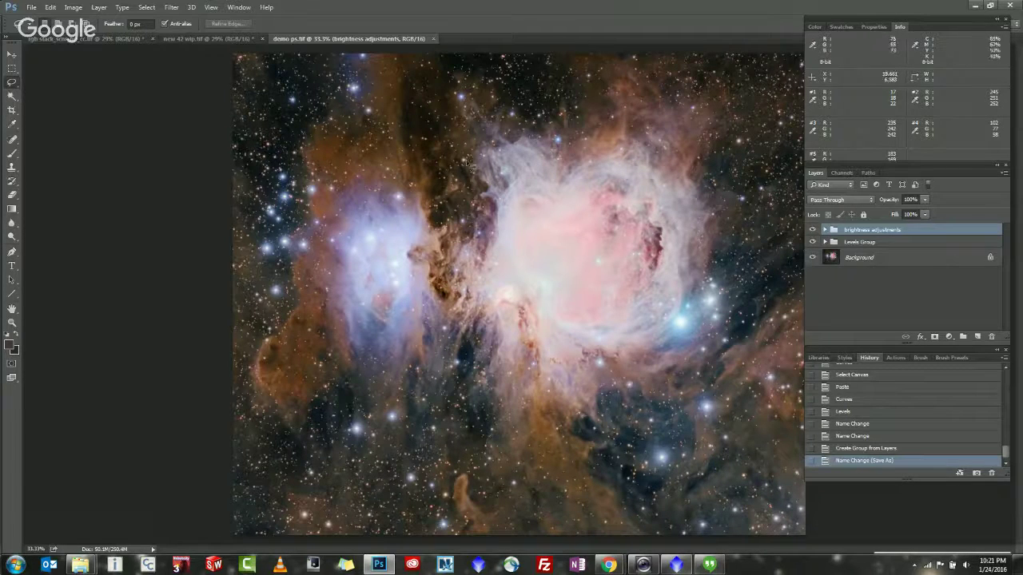
Try flattening the image into a single background layer, leave that layer locked and undo the flattening.
right_click(920, 262)
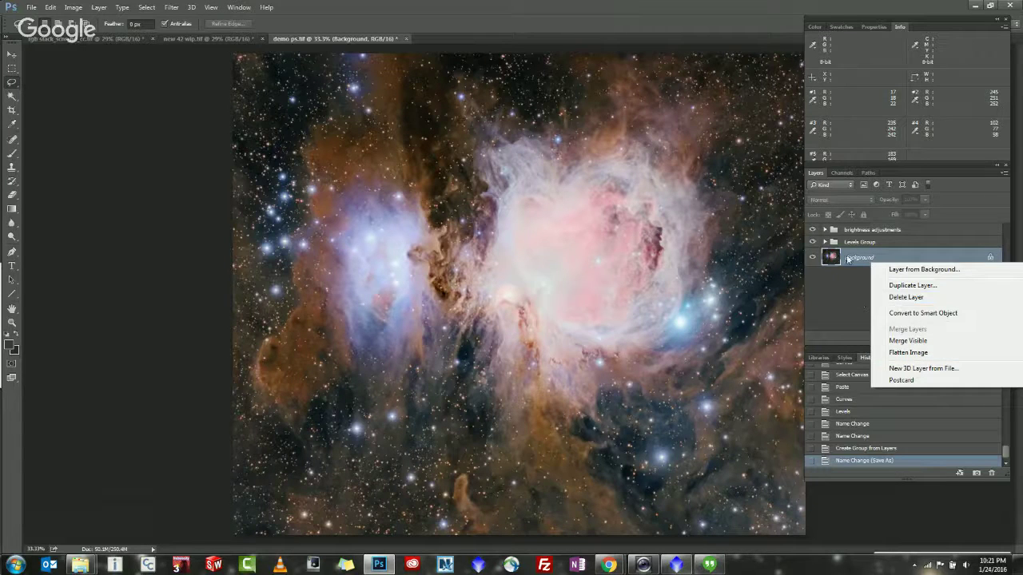
click(908, 352)
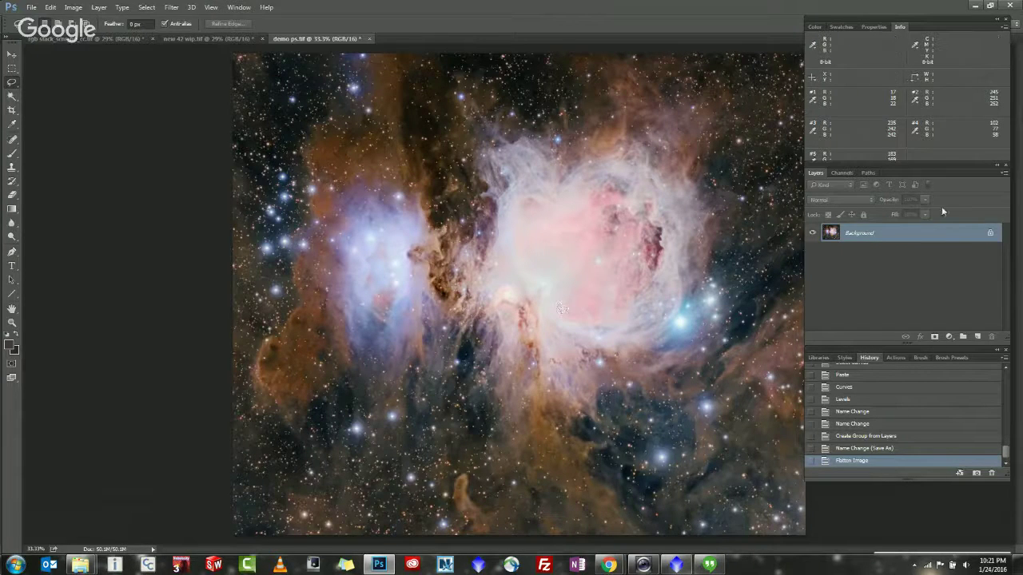
double_click(868, 234)
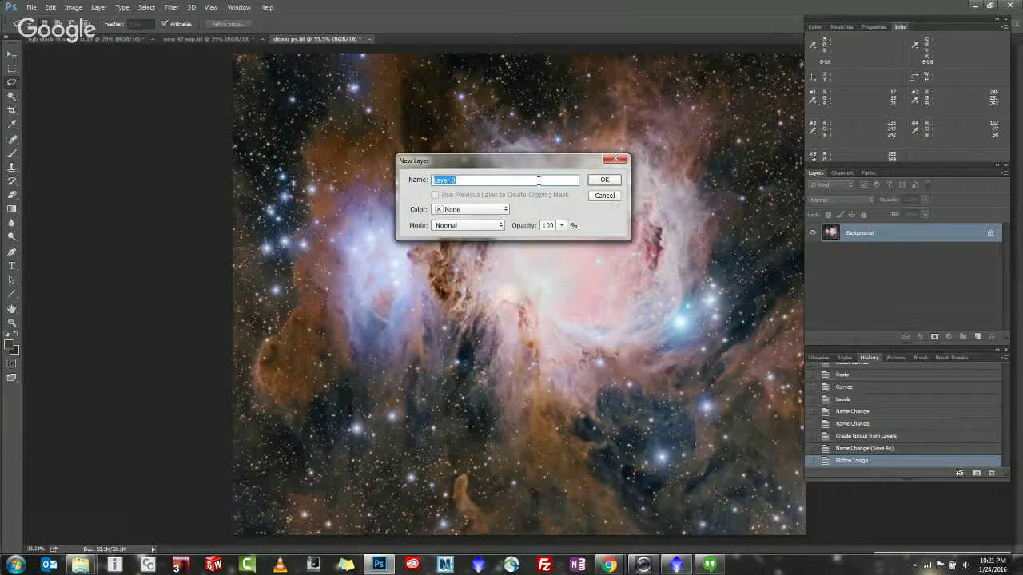
click(605, 196)
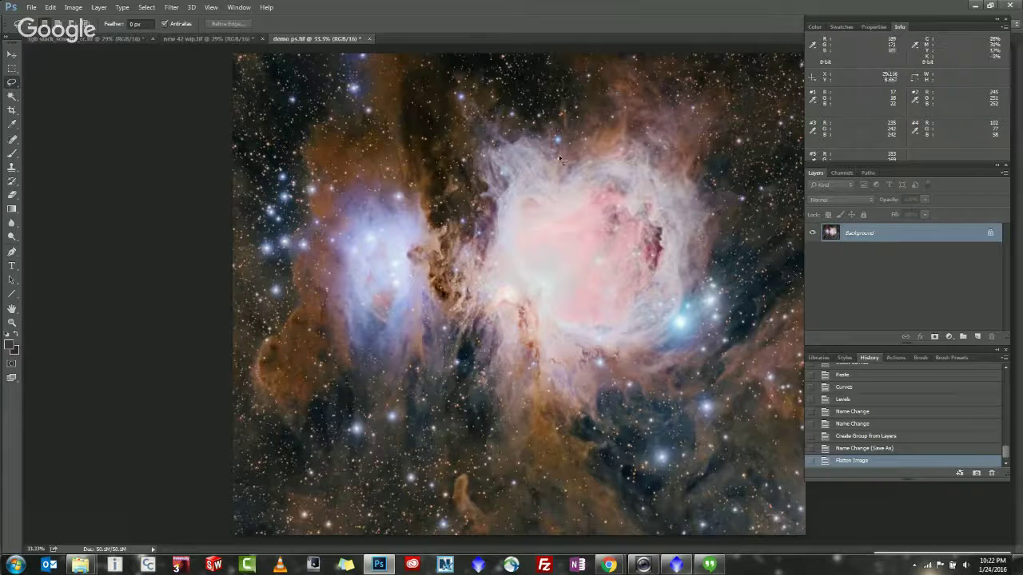
key(ctrl+z)
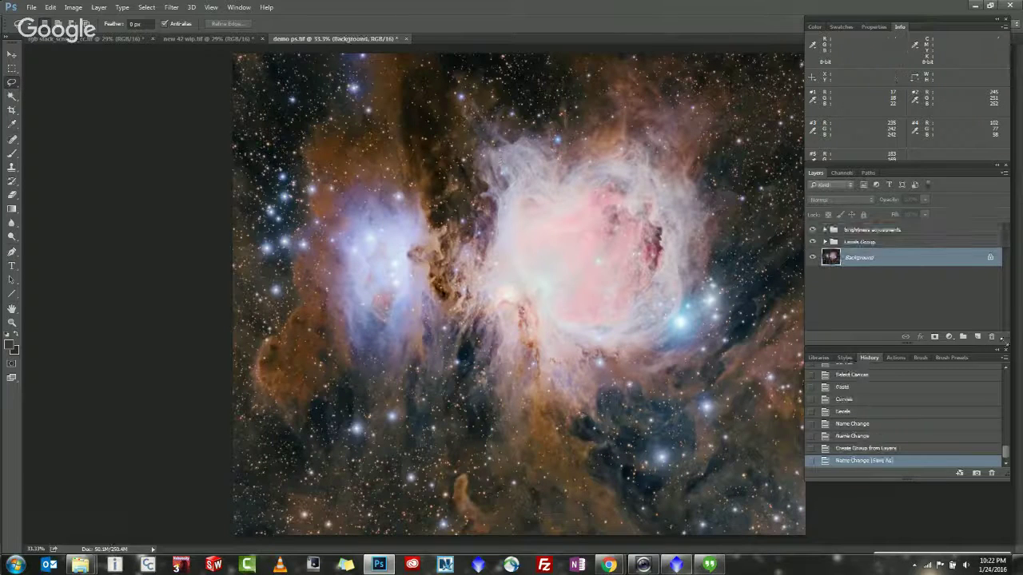
Hide the brightness adjustments group, and close demo ps.tif and new 42 wip.tif without saving their changes.
click(812, 230)
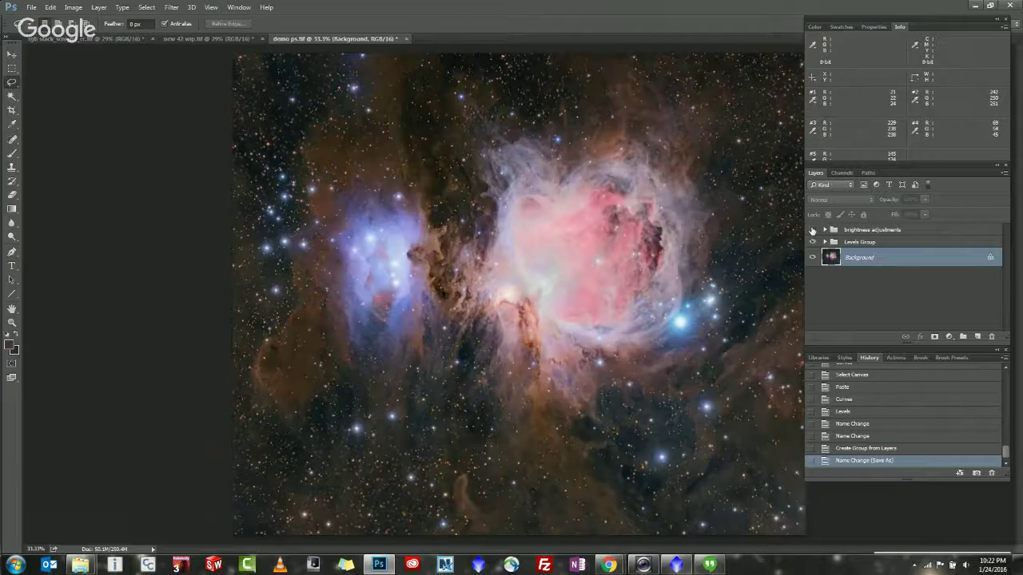
click(845, 242)
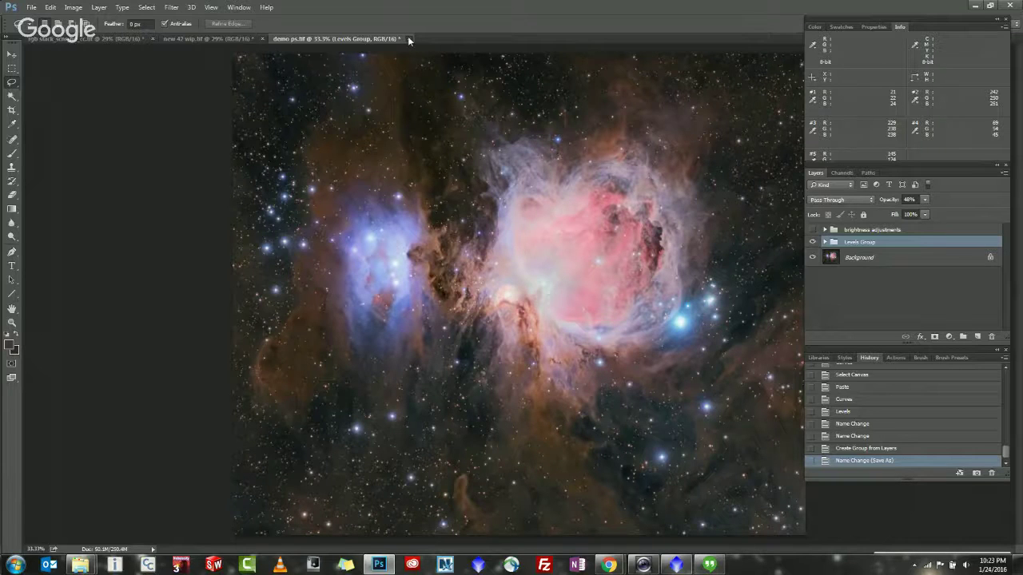
click(408, 38)
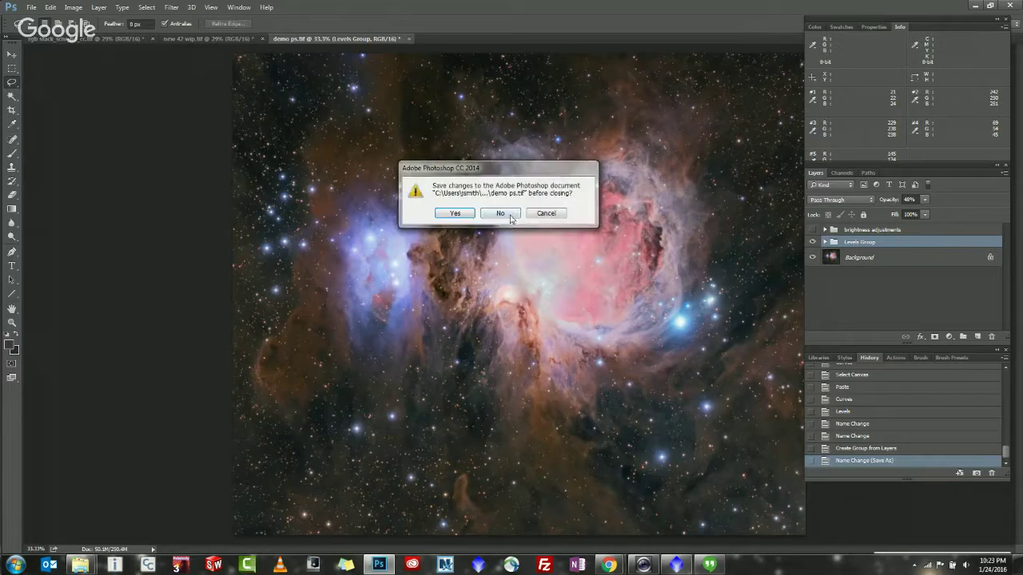
click(502, 213)
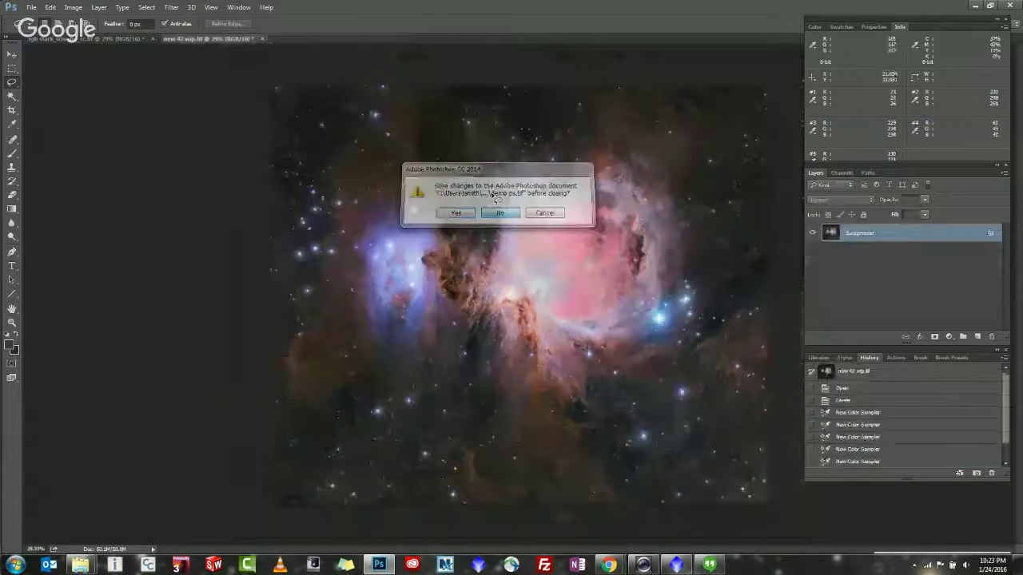
click(259, 38)
click(503, 214)
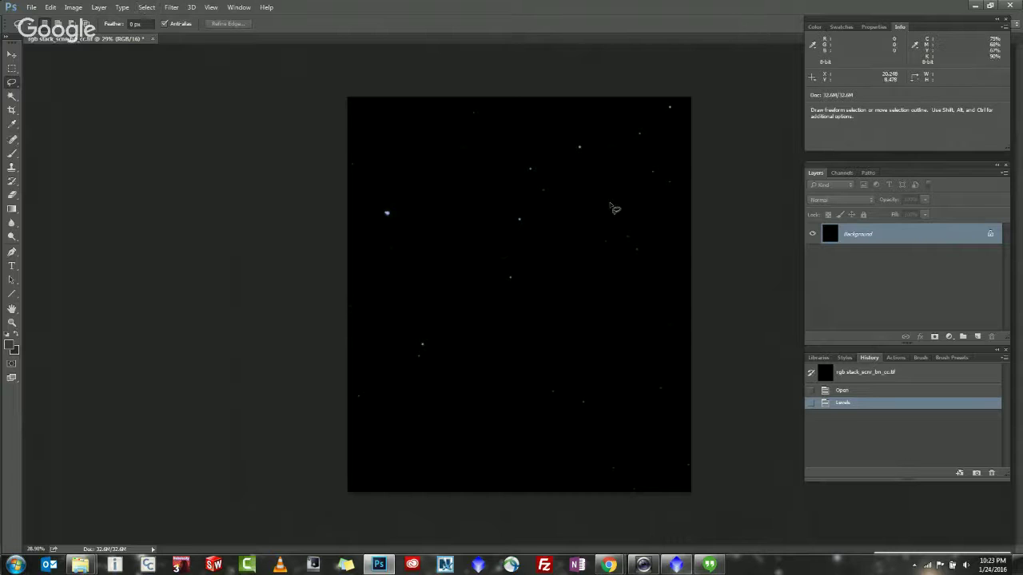
Select the whole canvas of the dark RGB star image and paste a copy of it as a new layer.
click(147, 7)
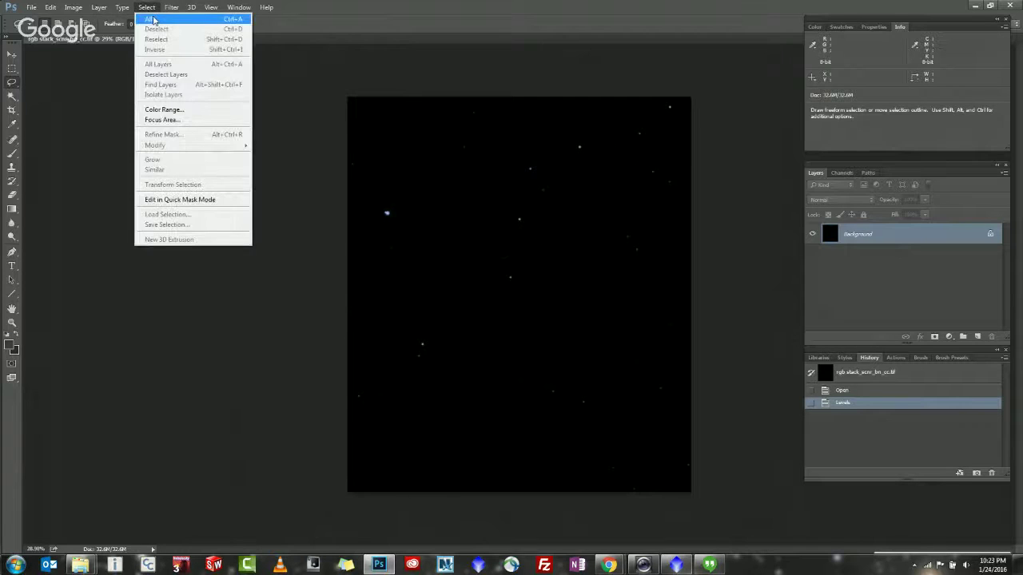
click(150, 16)
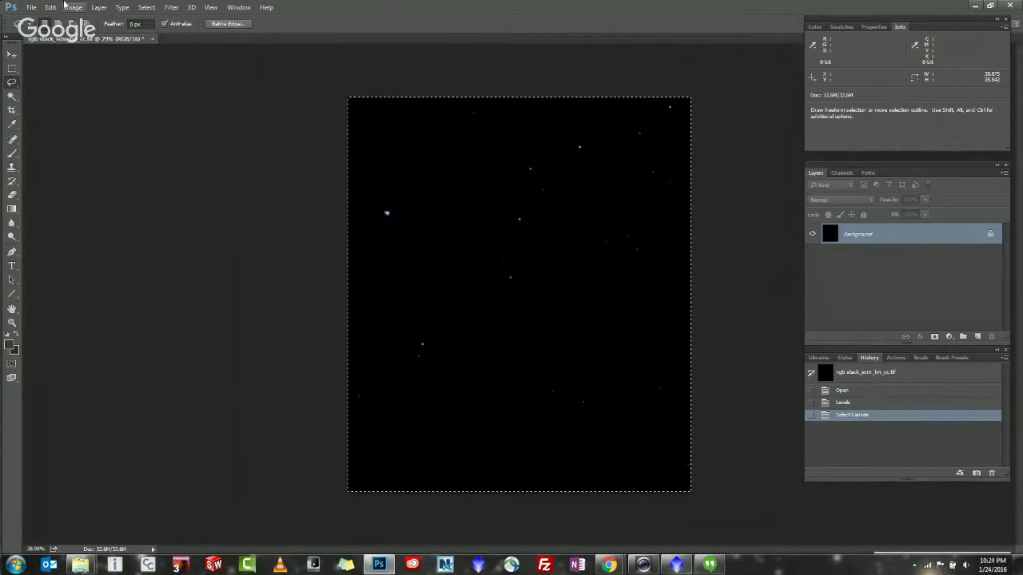
click(31, 7)
mouse_move(51, 7)
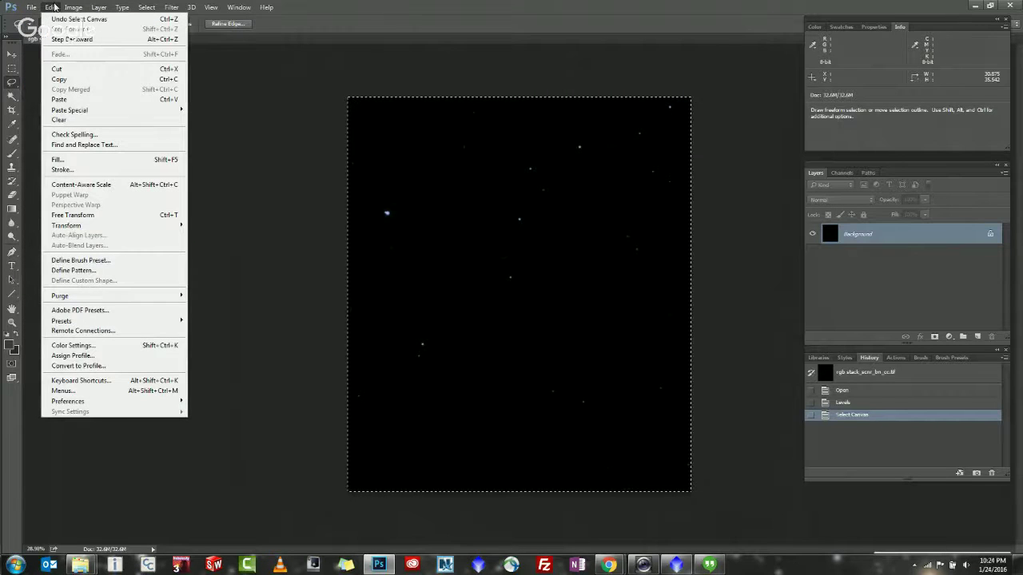
click(65, 80)
key(ctrl+v)
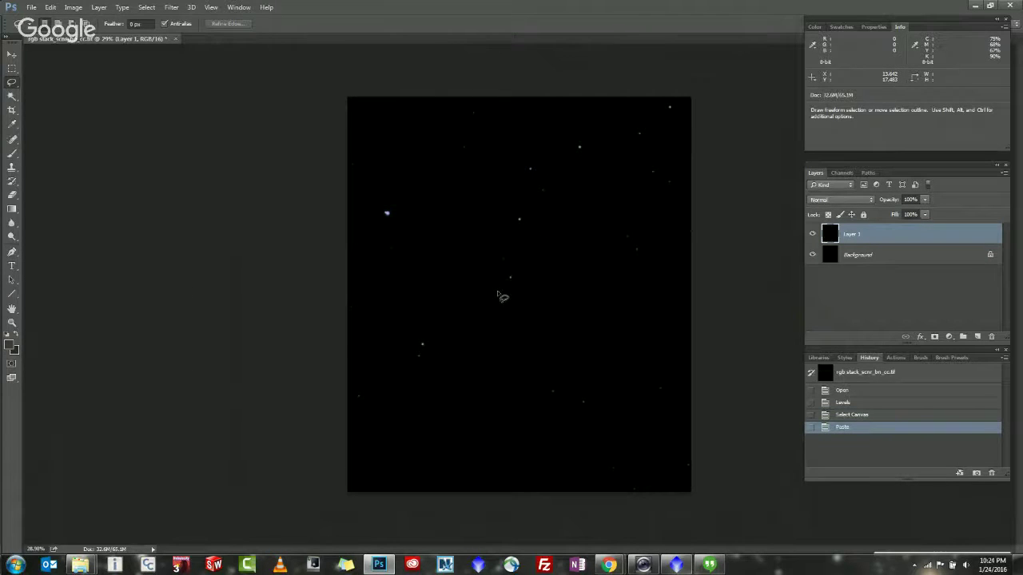
Apply Levels to Layer 1 with the RGB white input level lowered to about 245.
key(ctrl+l)
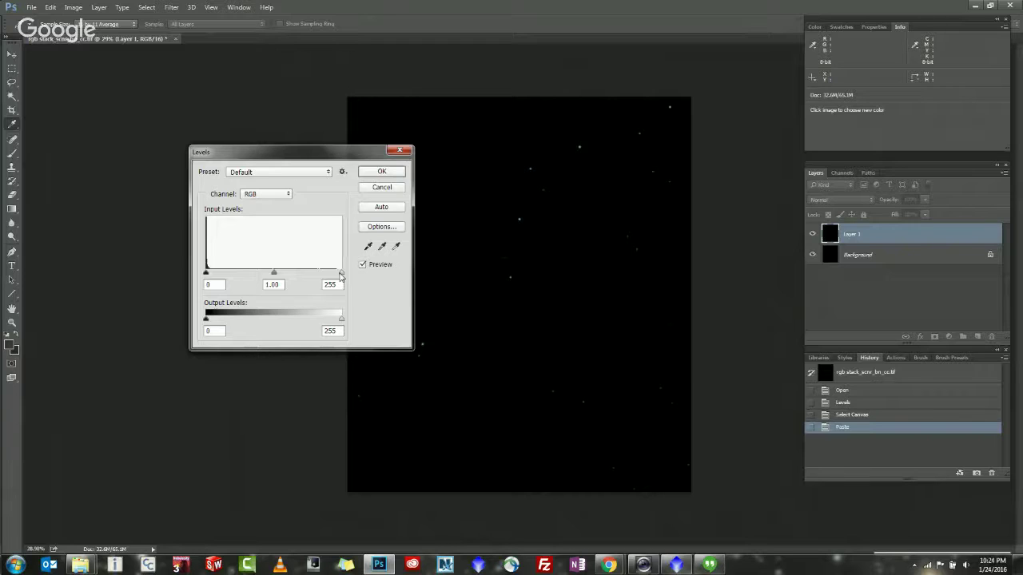
drag(340, 276, 368, 279)
drag(342, 272, 334, 276)
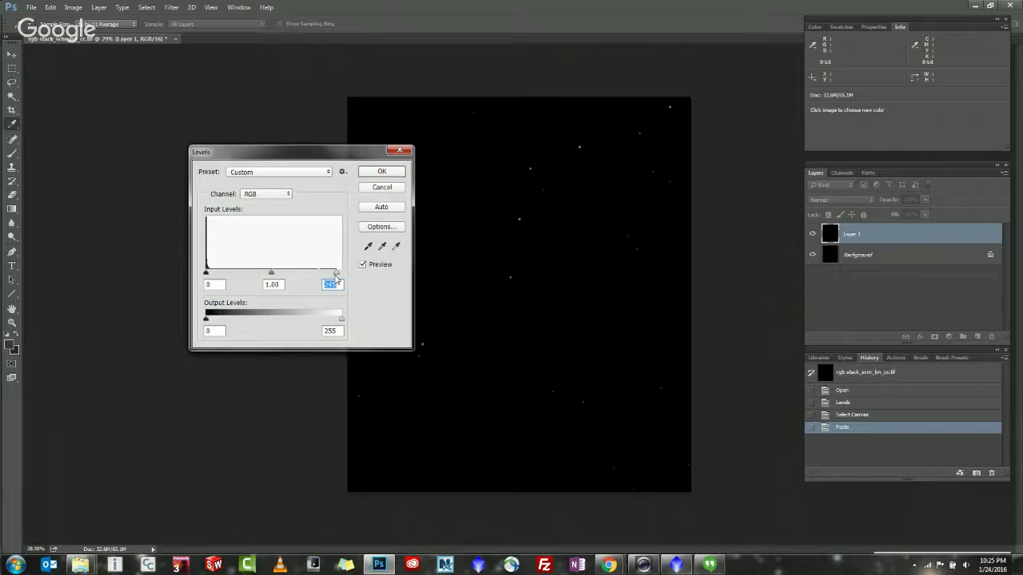
click(387, 174)
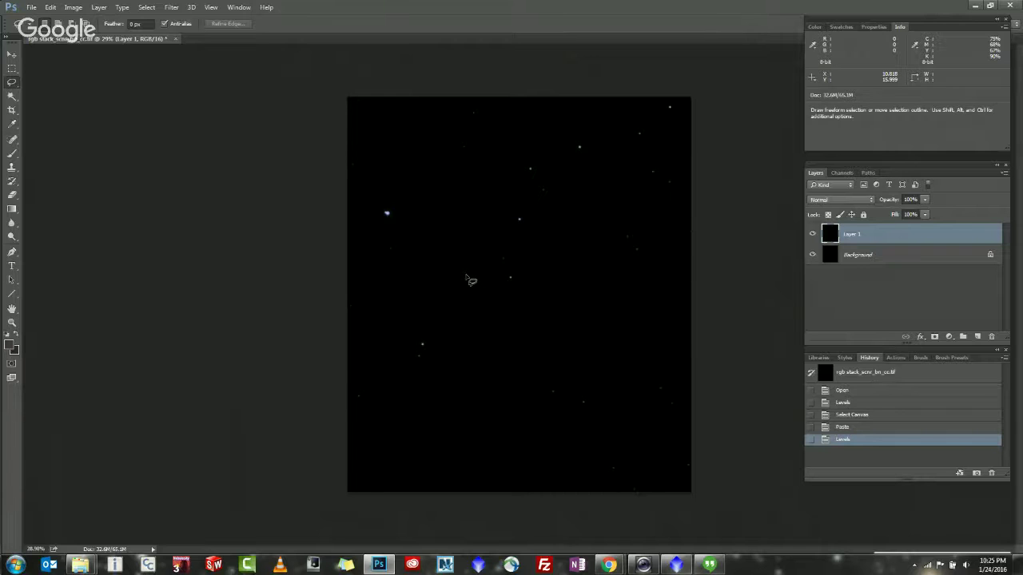
key(ctrl+l)
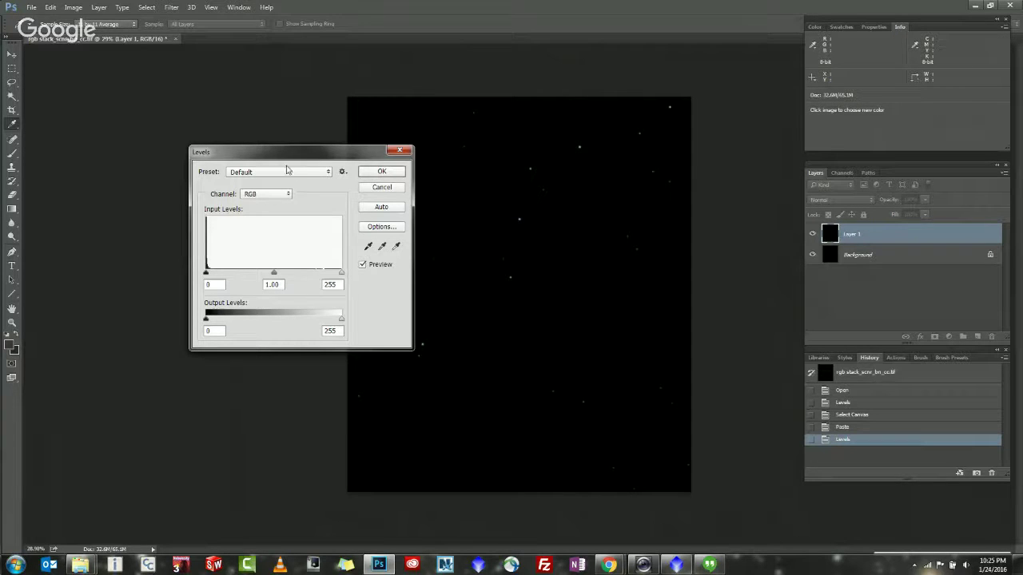
drag(299, 152, 217, 107)
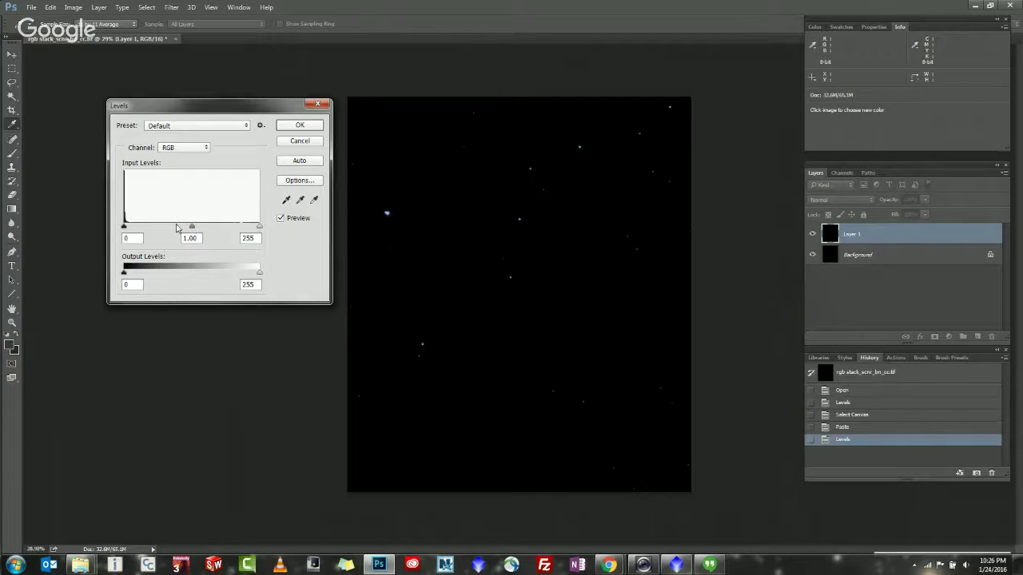
click(300, 141)
Place five color samplers on the star image: one in the upper left, one in the upper right and three around the center.
key(l)
drag(12, 124, 64, 147)
click(404, 149)
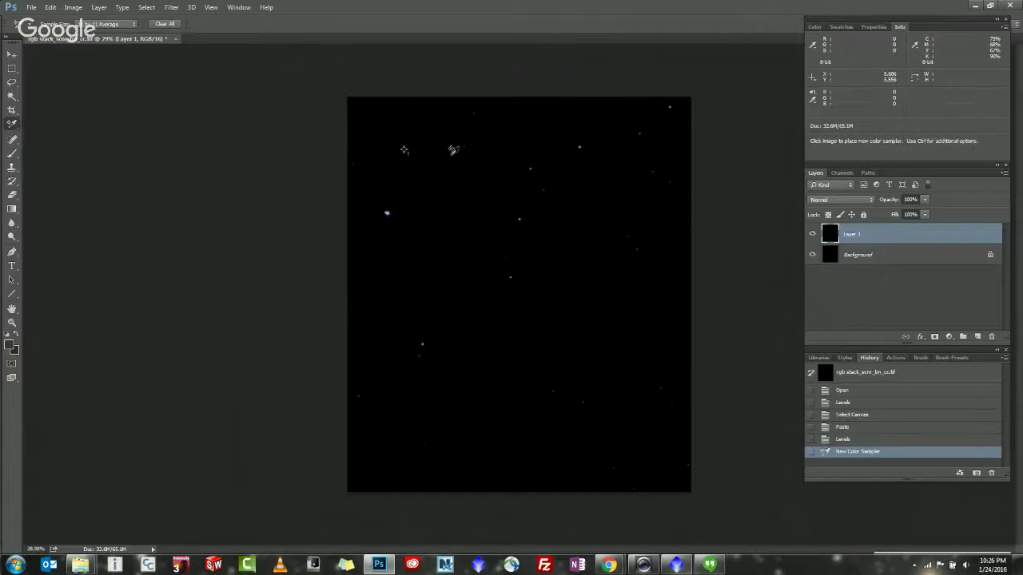
click(607, 182)
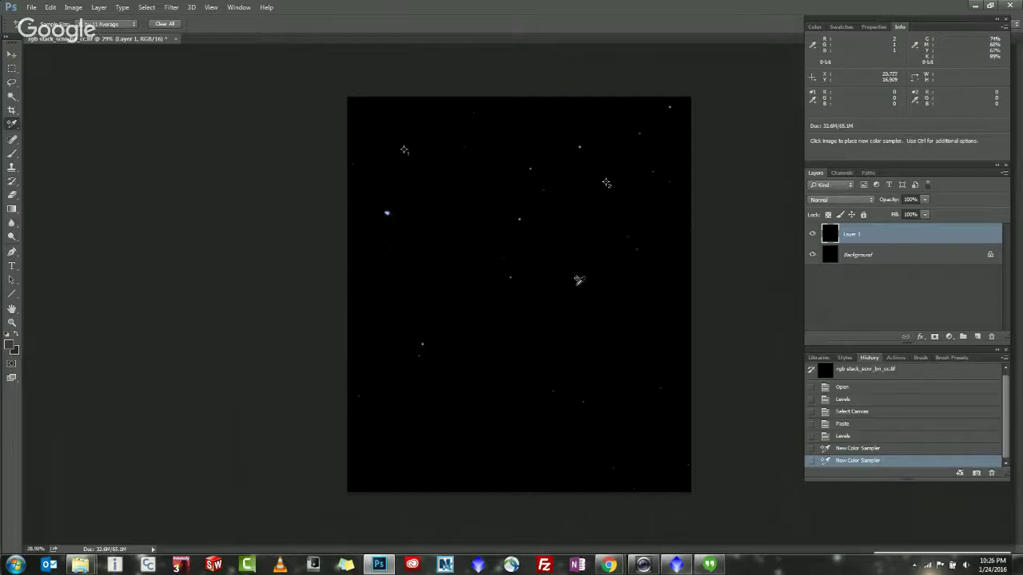
click(578, 286)
click(506, 287)
click(535, 250)
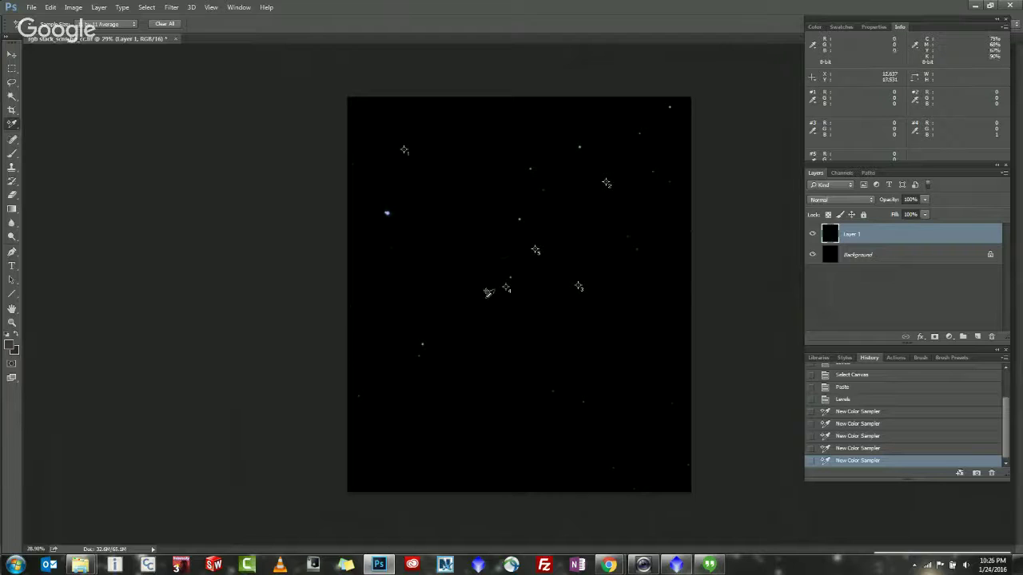
Try one strong Levels stretch on Layer 1 by raising the RGB midtone input level to 6.04.
key(ctrl+l)
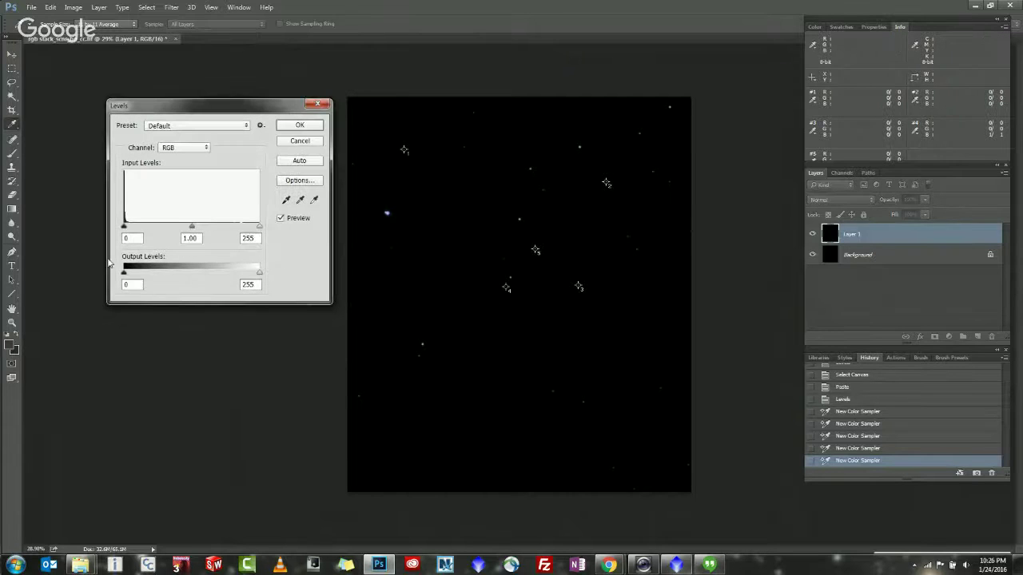
drag(192, 227, 175, 231)
click(299, 128)
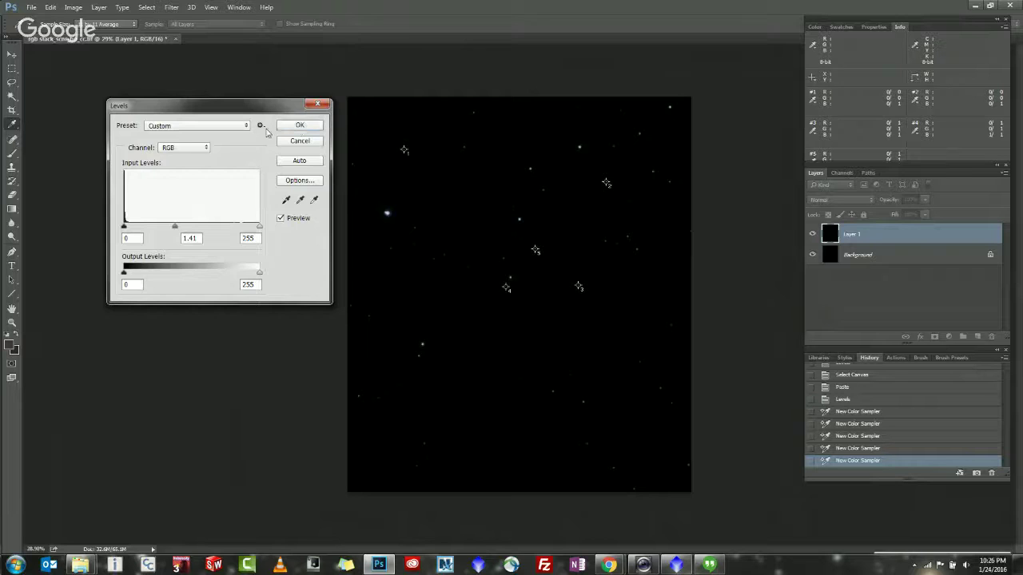
drag(179, 231, 126, 225)
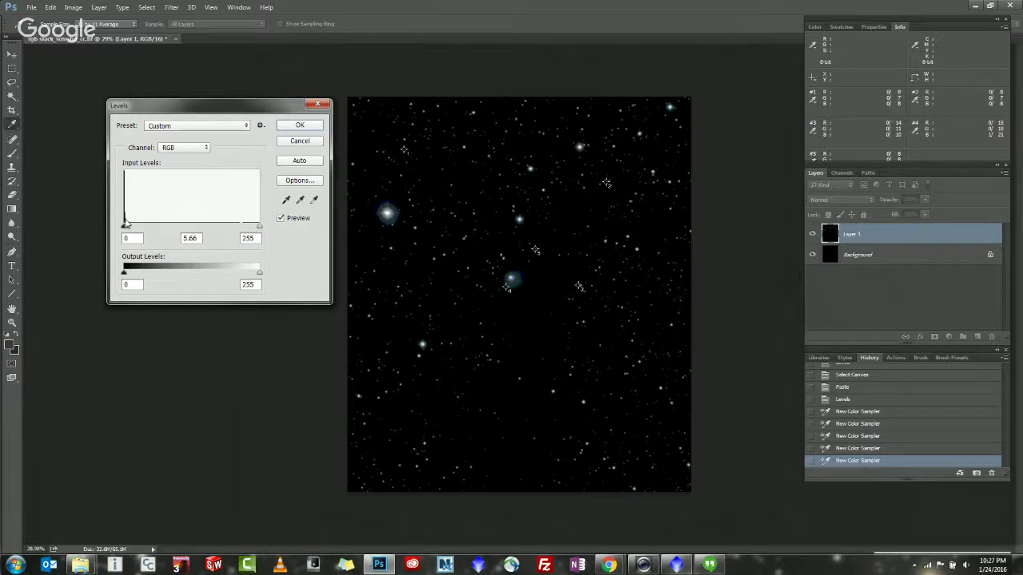
mouse_move(126, 224)
mouse_down()
mouse_move(221, 229)
mouse_move(125, 227)
mouse_up()
drag(125, 227, 126, 227)
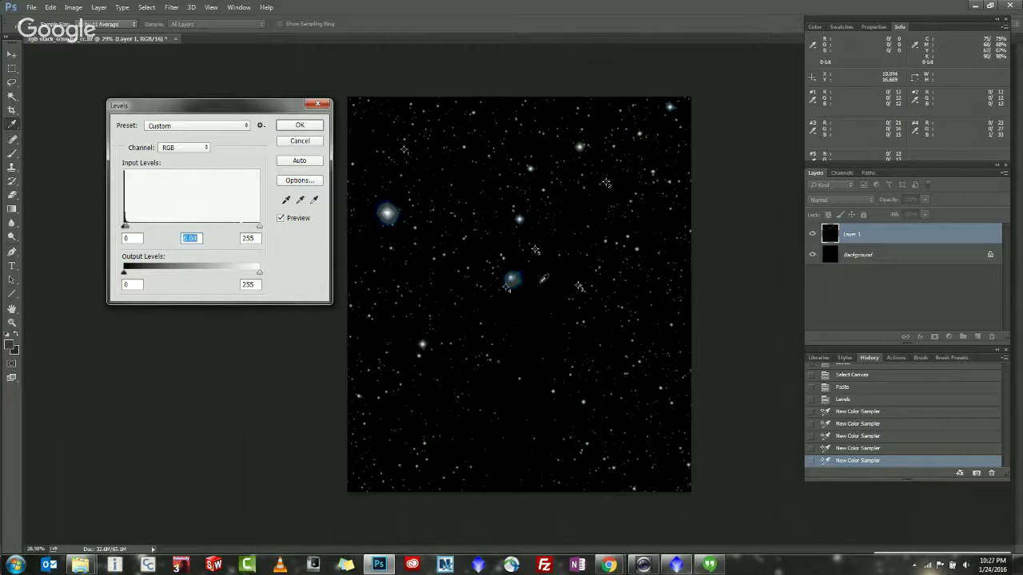
click(295, 127)
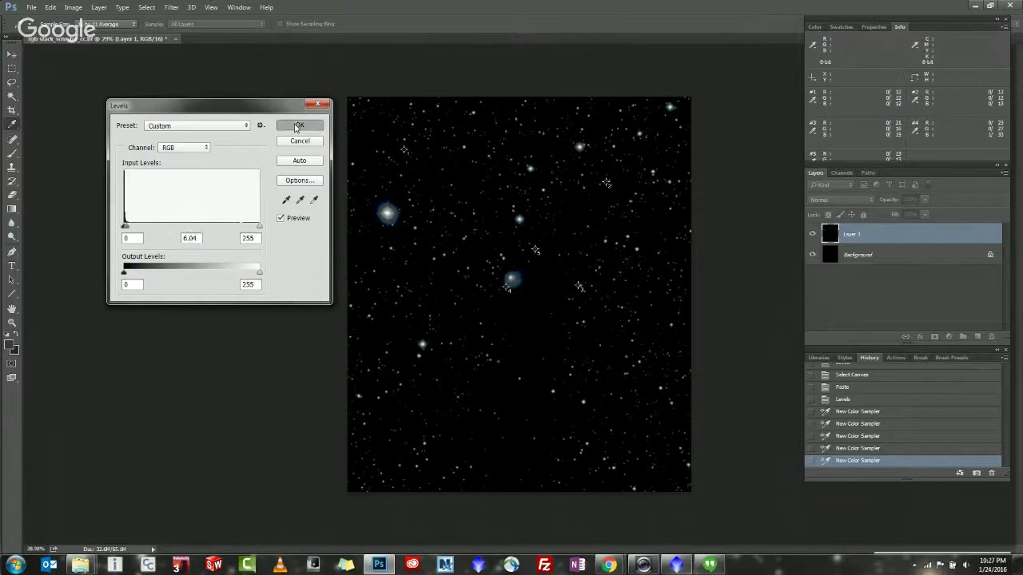
Examine the stars and the central nebula up close, and step back past the strong Levels stretch.
scroll(523, 279, up, 5)
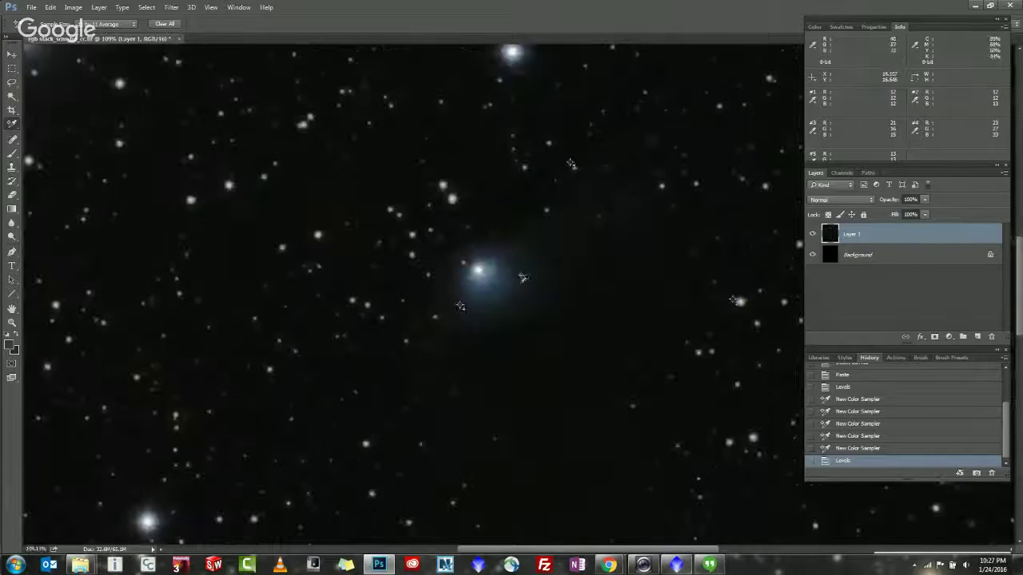
scroll(502, 266, down, 2)
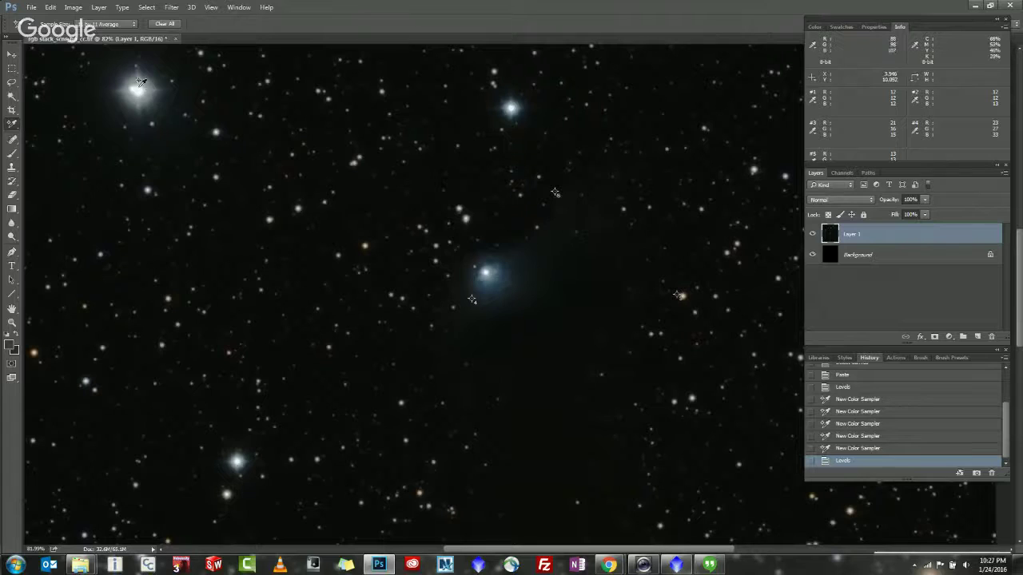
scroll(140, 83, down, 2)
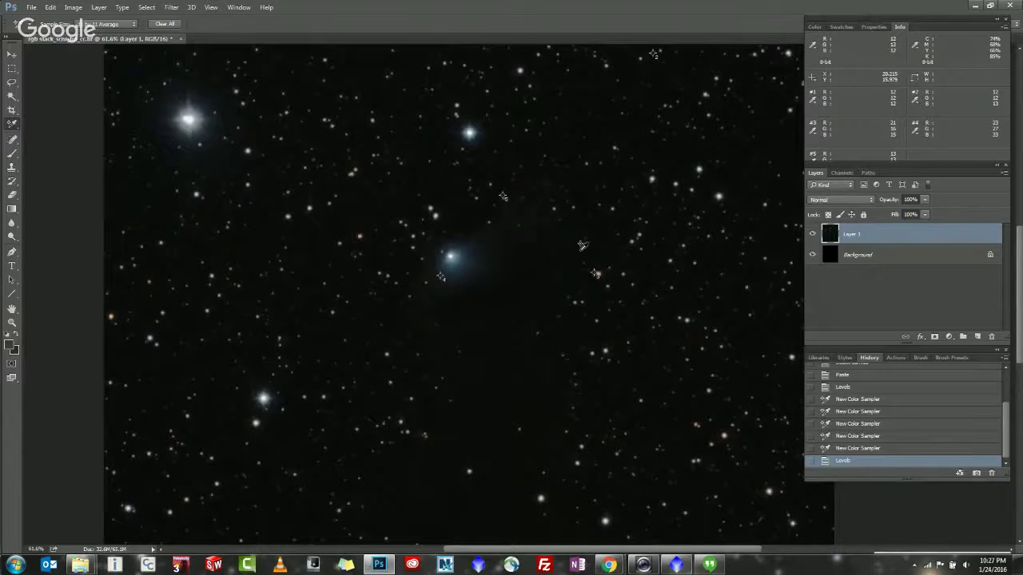
scroll(582, 245, down, 1)
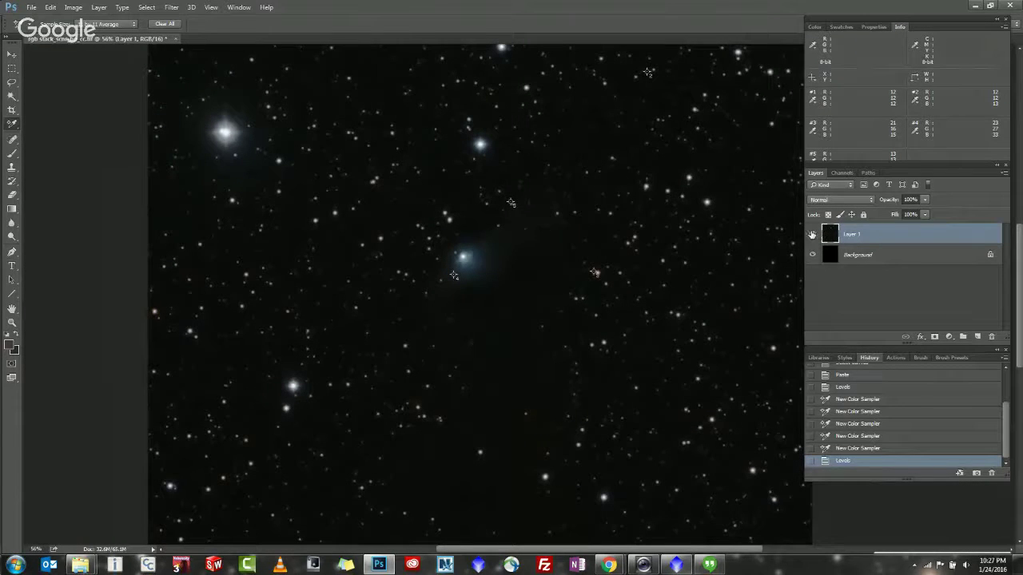
click(50, 7)
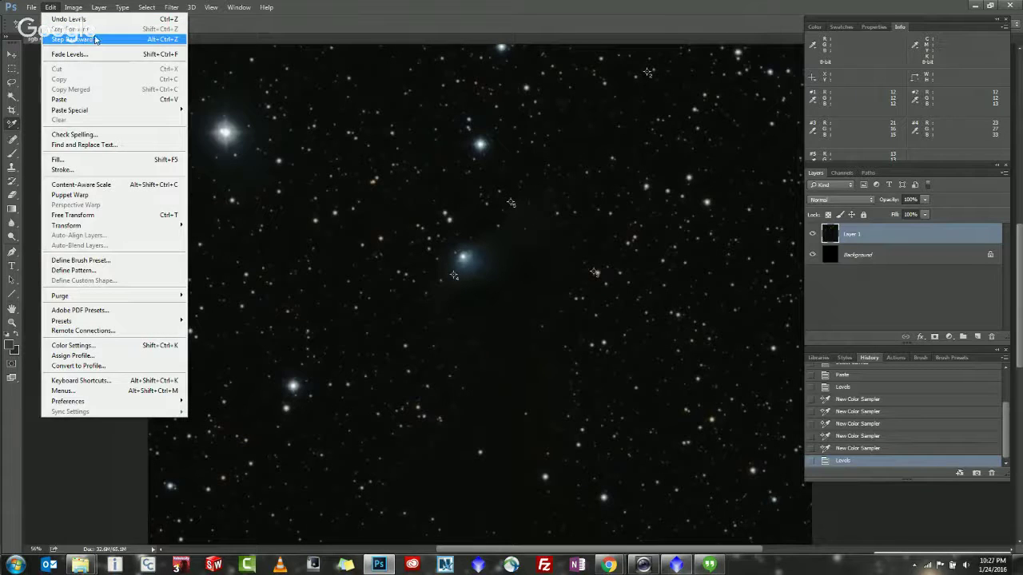
click(90, 41)
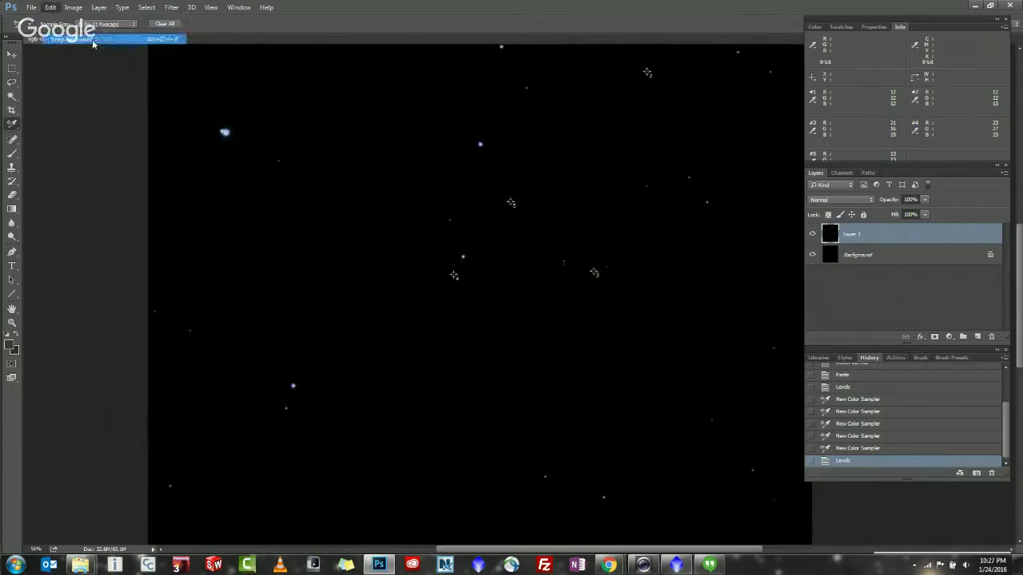
Apply Levels to Layer 1 with the RGB midtone input level raised to 1.40 and the black point at 0.
key(ctrl+l)
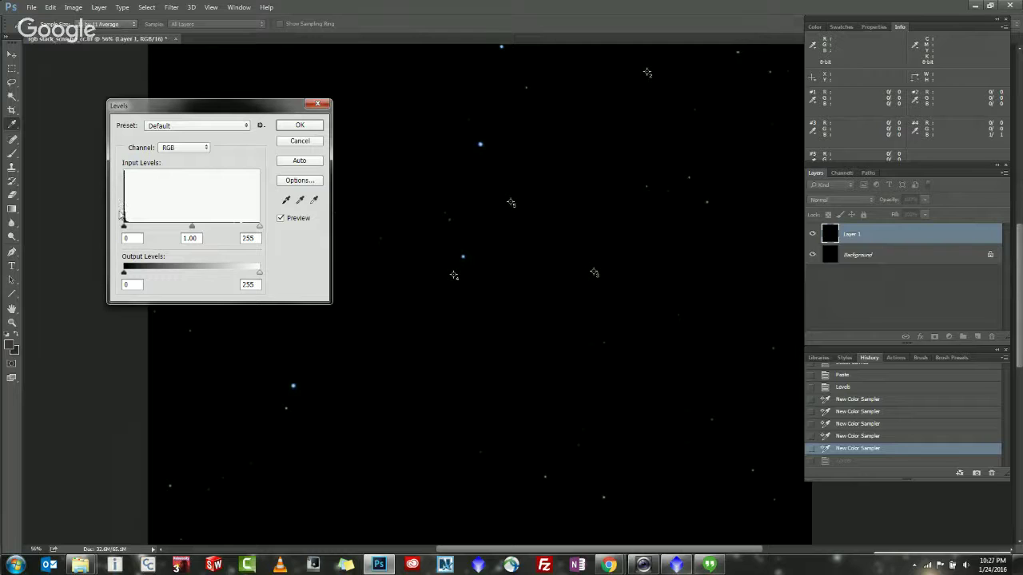
drag(192, 230, 175, 231)
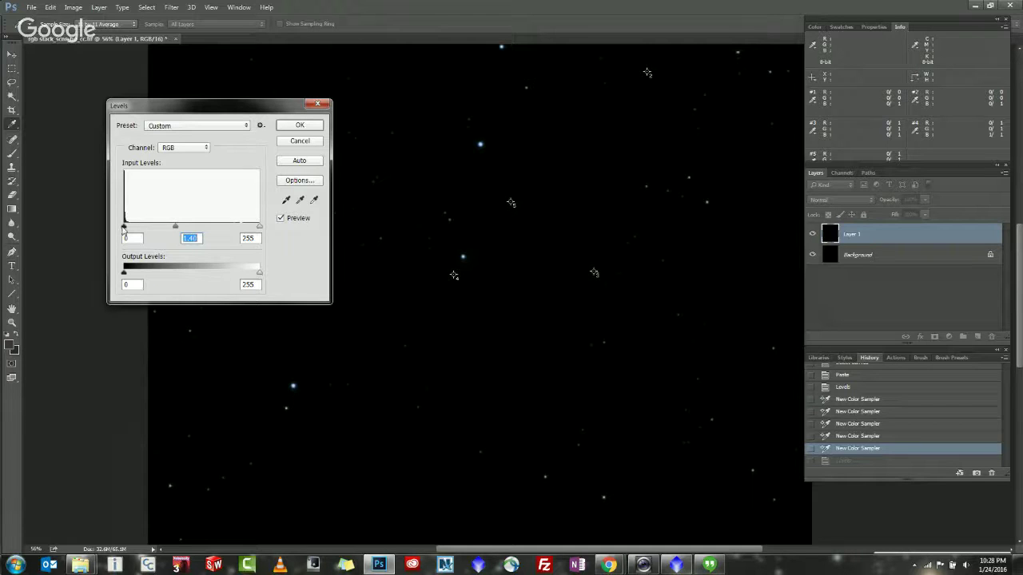
drag(123, 228, 121, 231)
click(299, 126)
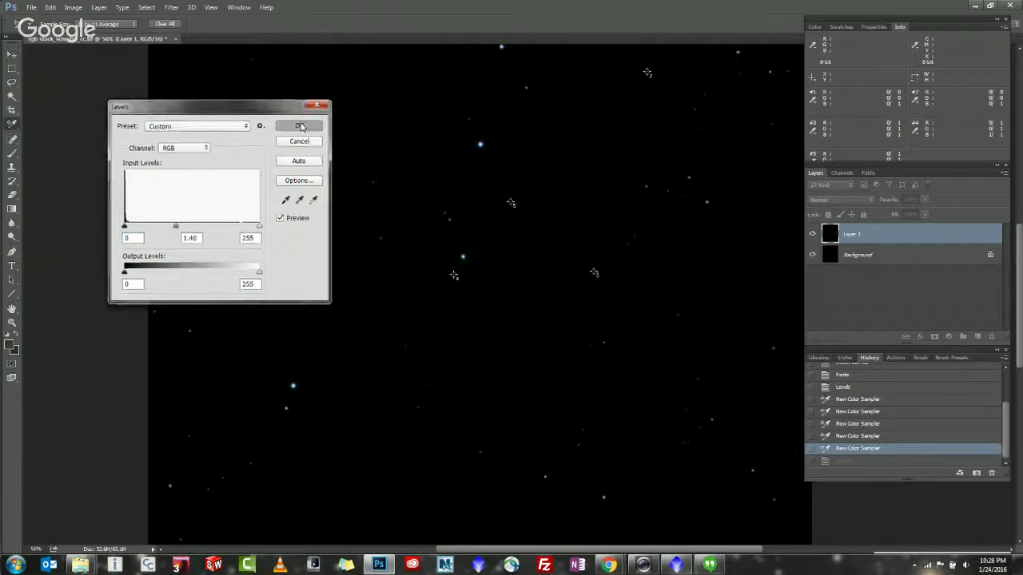
Apply two further Levels passes to Layer 1, with RGB midtones of 1.41 and 1.40.
key(ctrl+l)
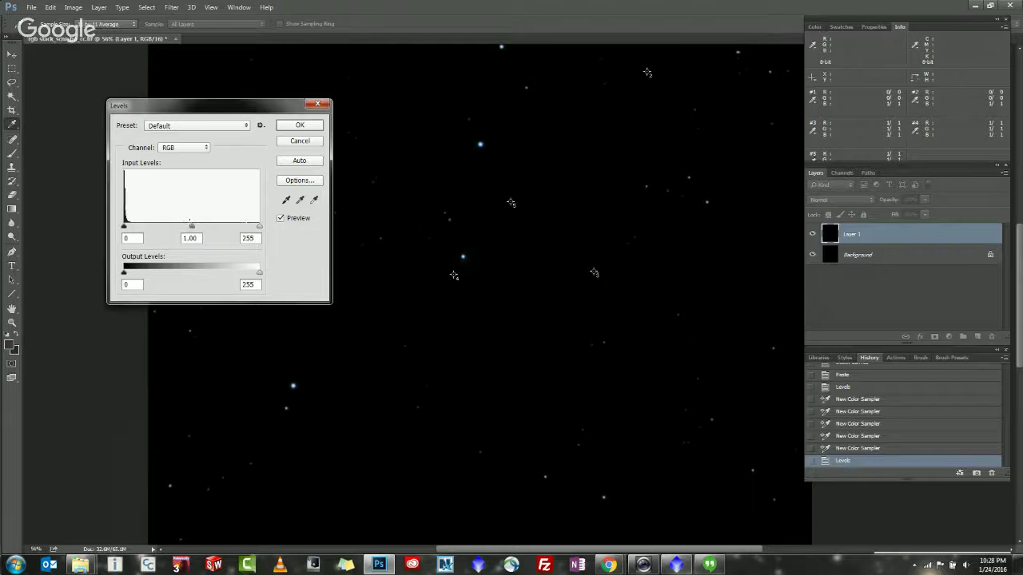
drag(191, 228, 175, 232)
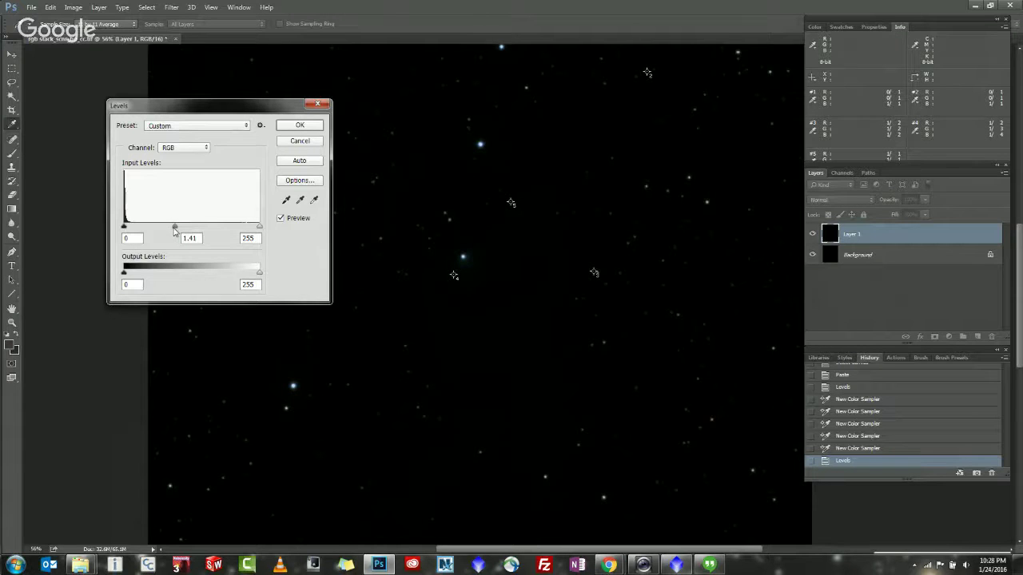
click(286, 125)
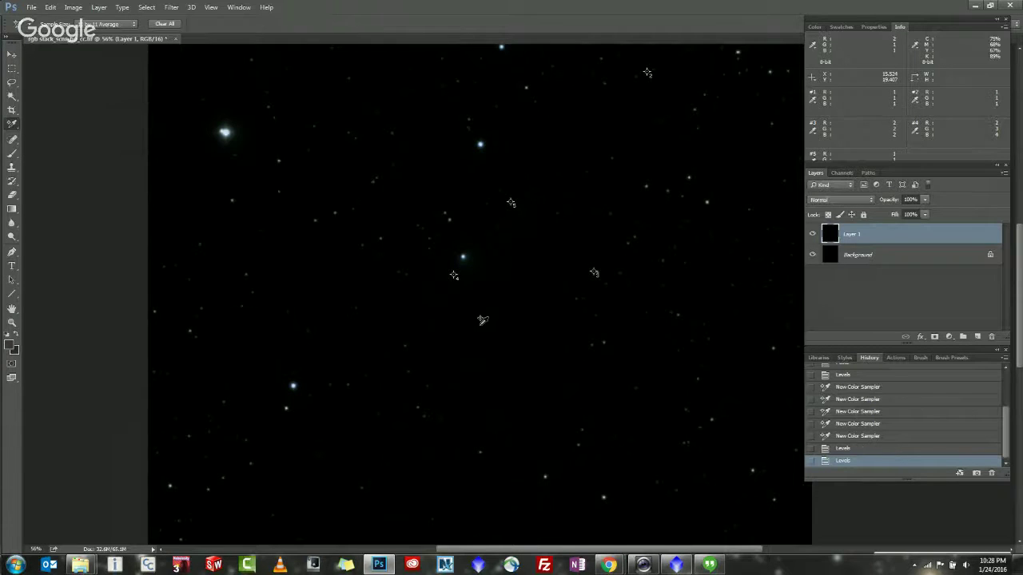
key(ctrl+l)
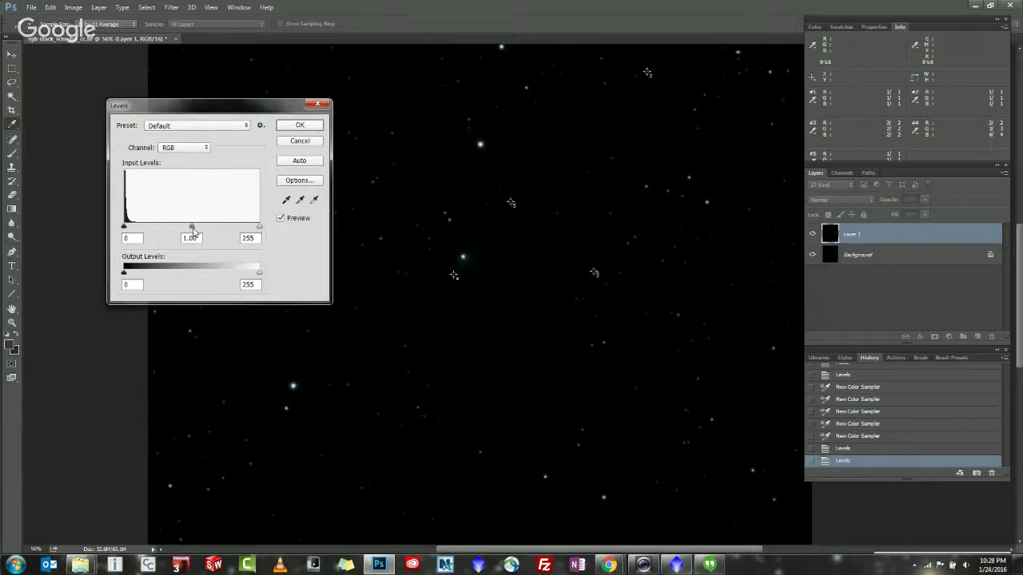
drag(192, 228, 174, 231)
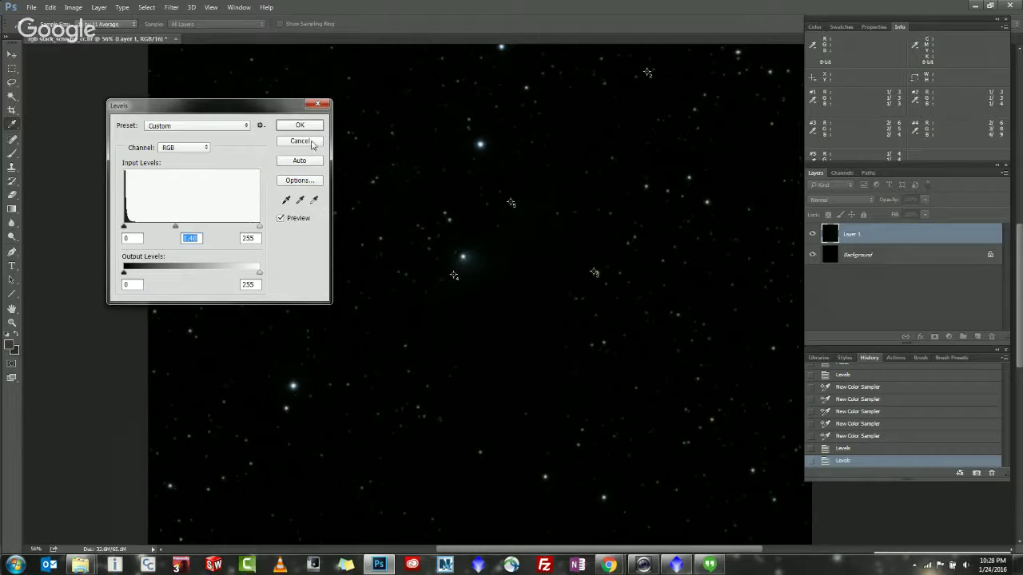
click(310, 126)
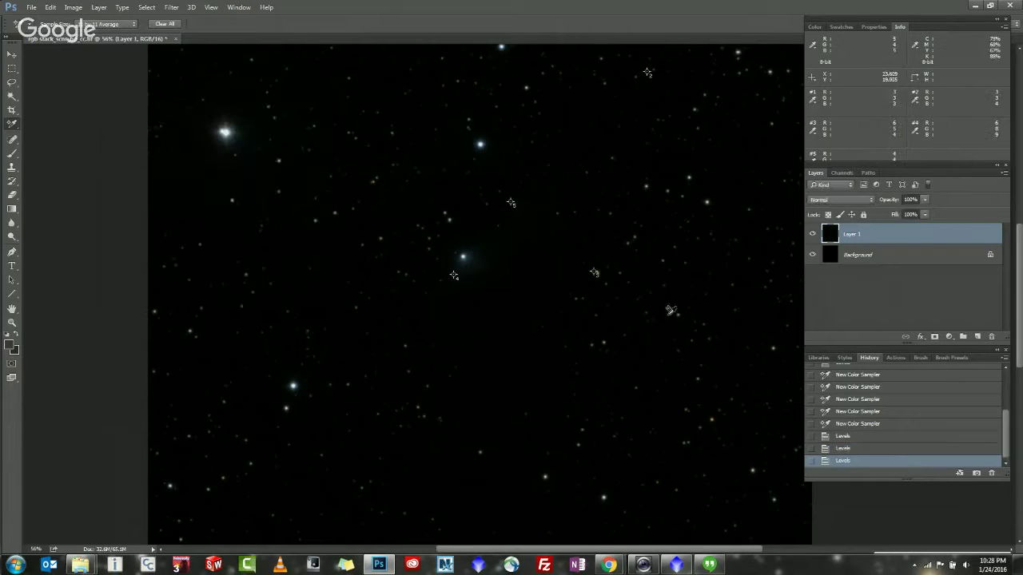
Compare the stretched Layer 1 with the original Background around the central nebula by repeatedly hiding and showing Layer 1.
scroll(671, 310, up, 4)
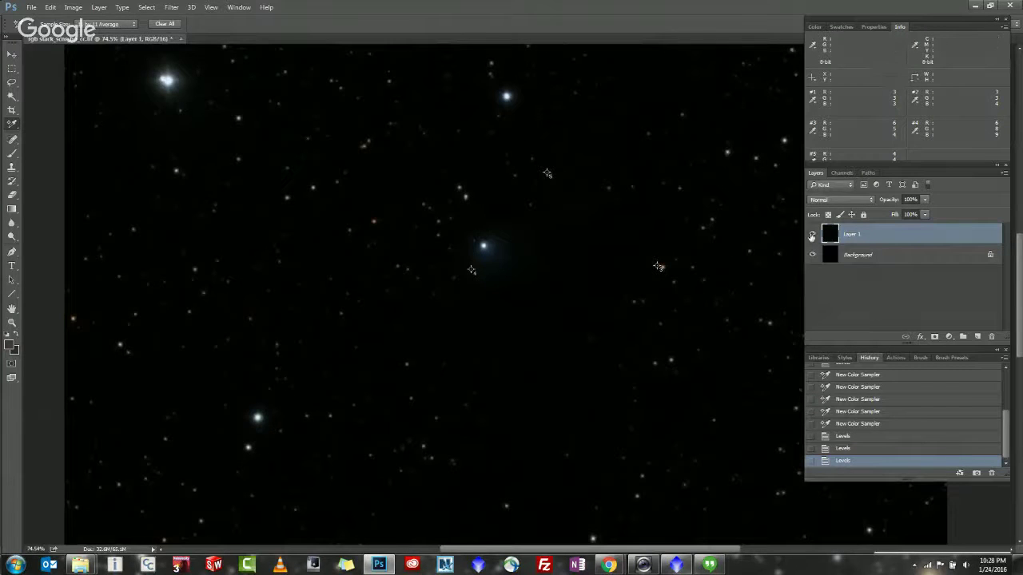
click(812, 236)
click(812, 235)
click(811, 235)
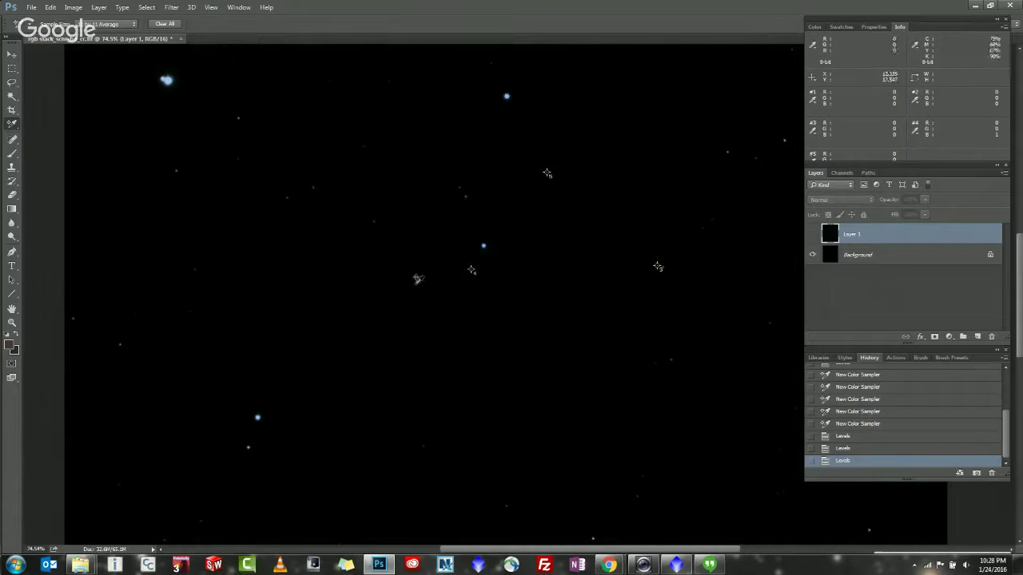
scroll(416, 279, up, 5)
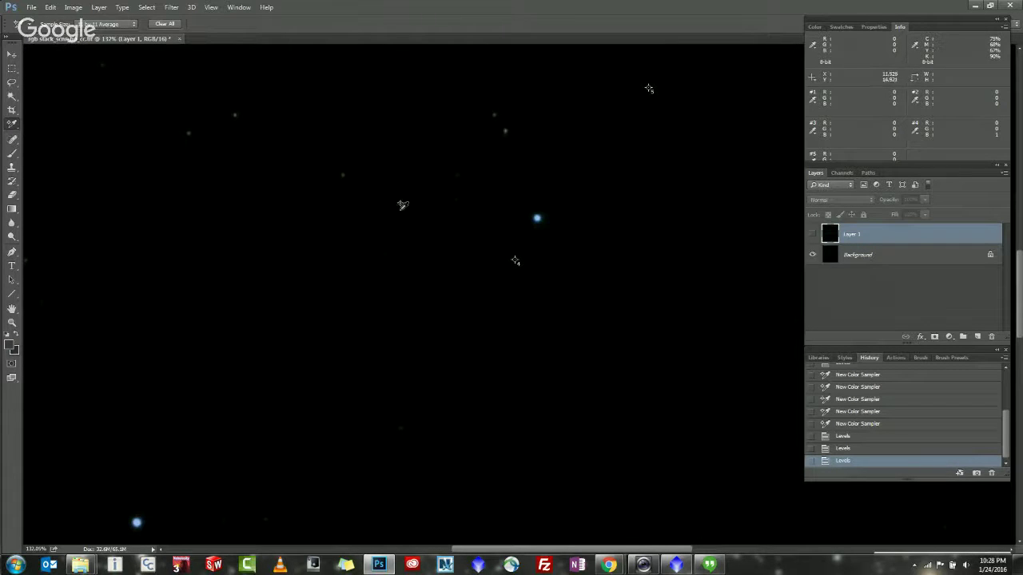
click(812, 236)
click(812, 235)
click(812, 236)
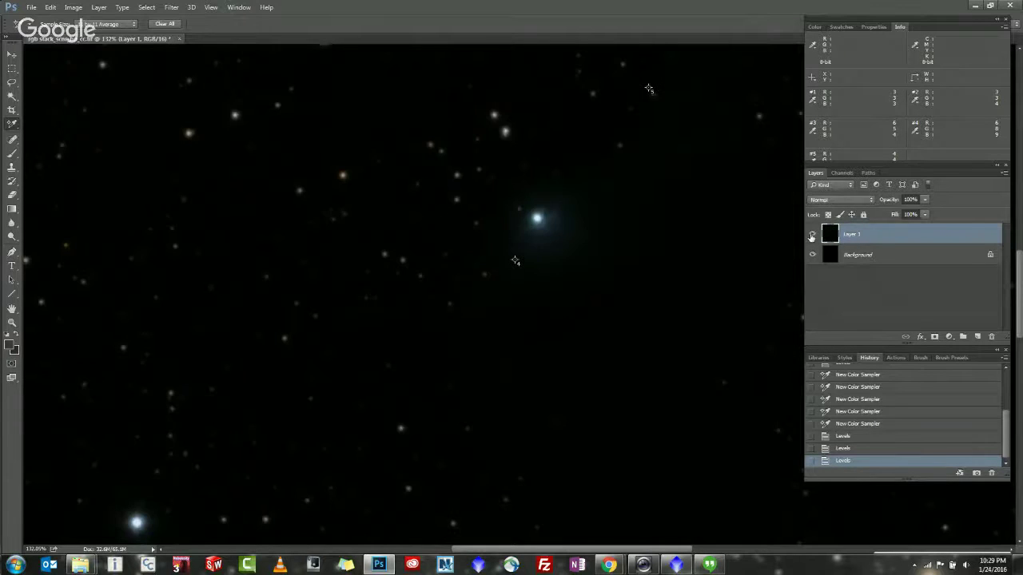
click(811, 235)
click(812, 235)
click(812, 235)
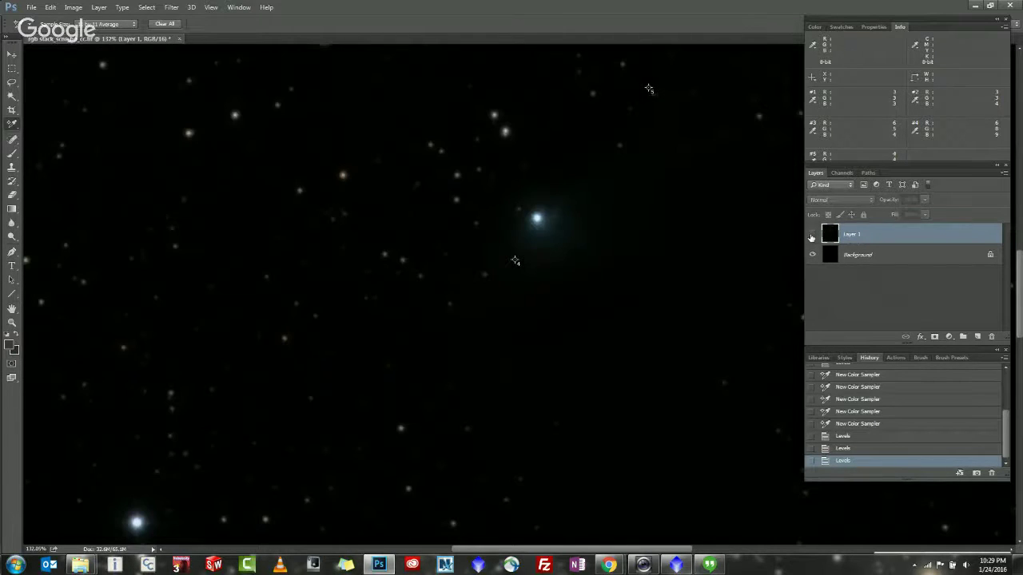
drag(550, 189, 700, 231)
click(811, 235)
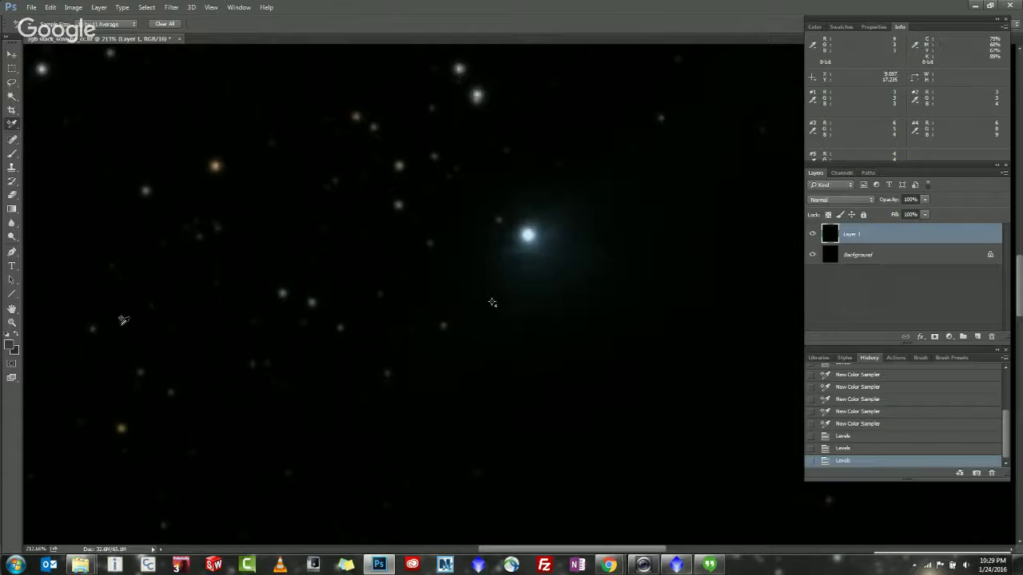
click(812, 233)
click(812, 233)
scroll(587, 353, down, 5)
scroll(581, 355, down, 4)
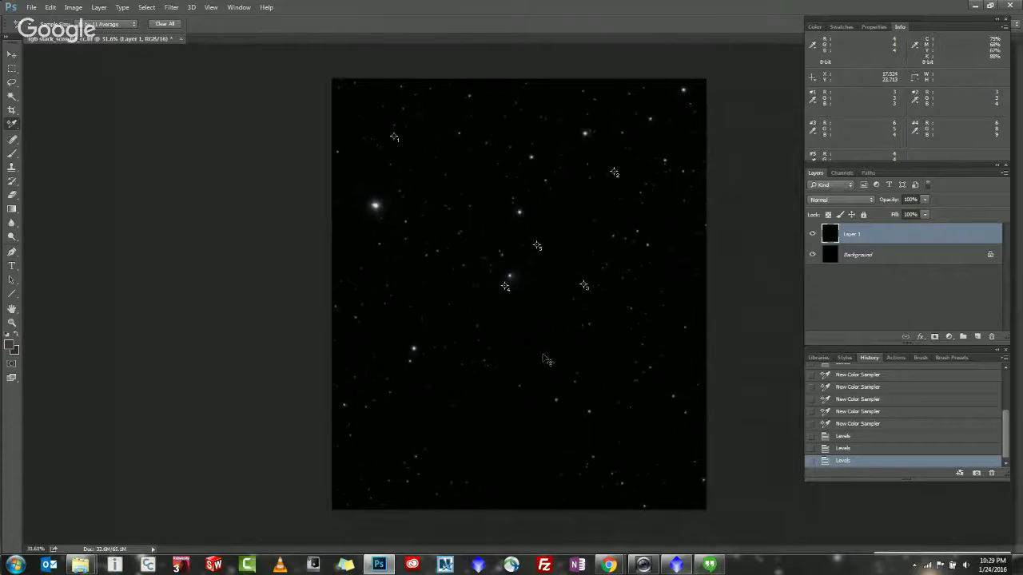
Apply two more gentle Levels passes to Layer 1 that raise the RGB midtone, the first to about 1.3.
key(ctrl+l)
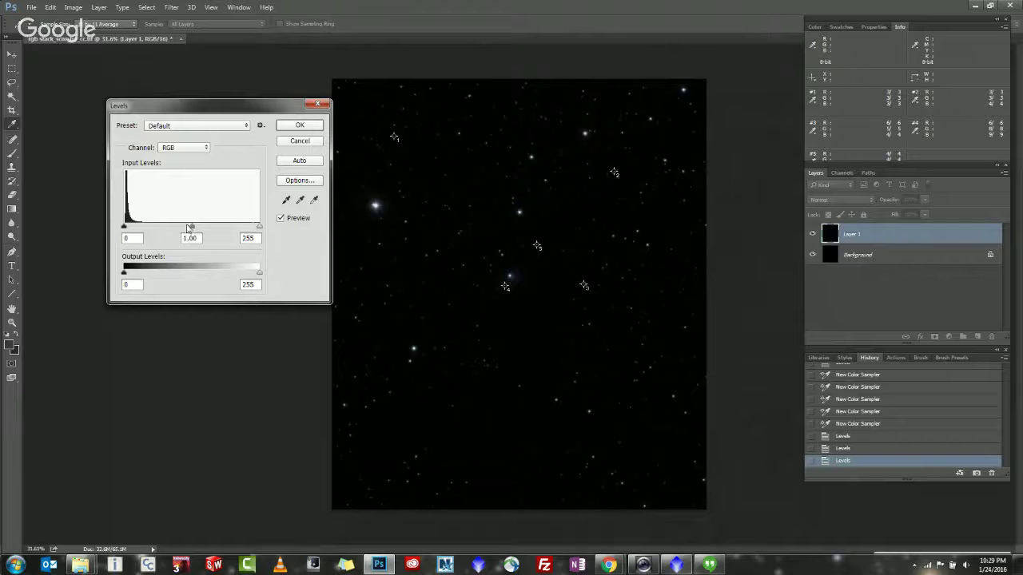
drag(192, 228, 179, 229)
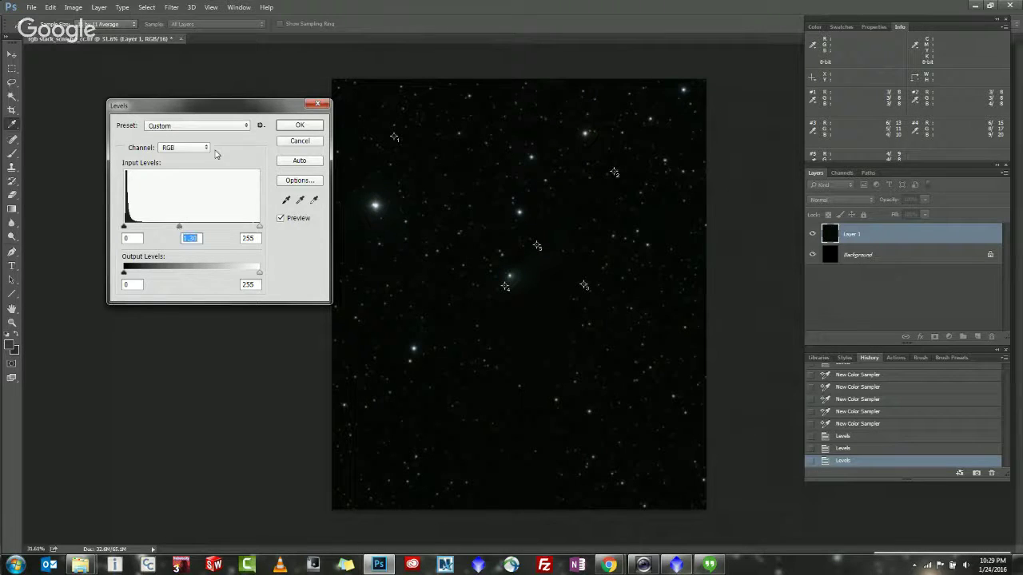
click(292, 127)
key(ctrl+l)
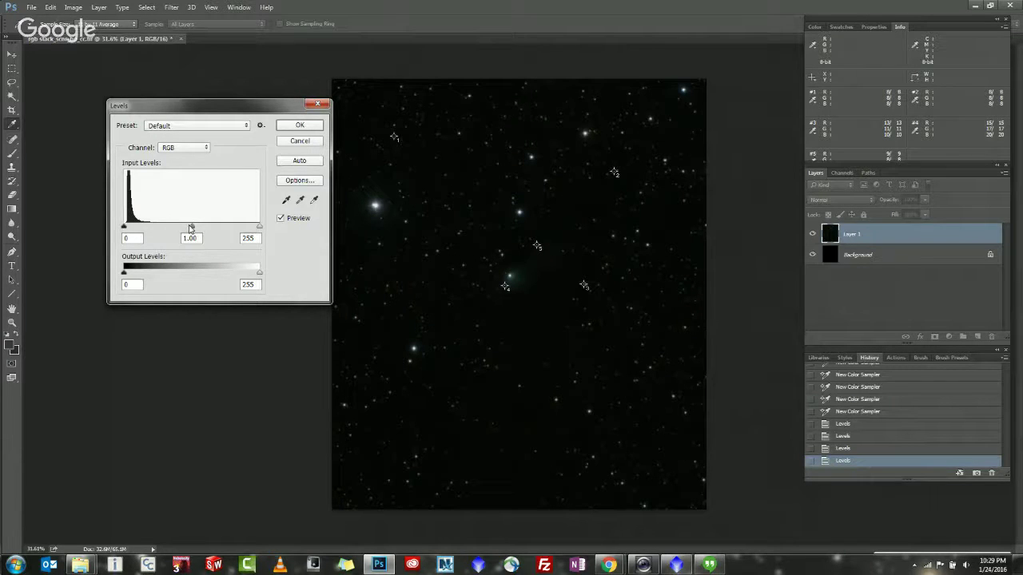
drag(190, 227, 180, 230)
click(297, 126)
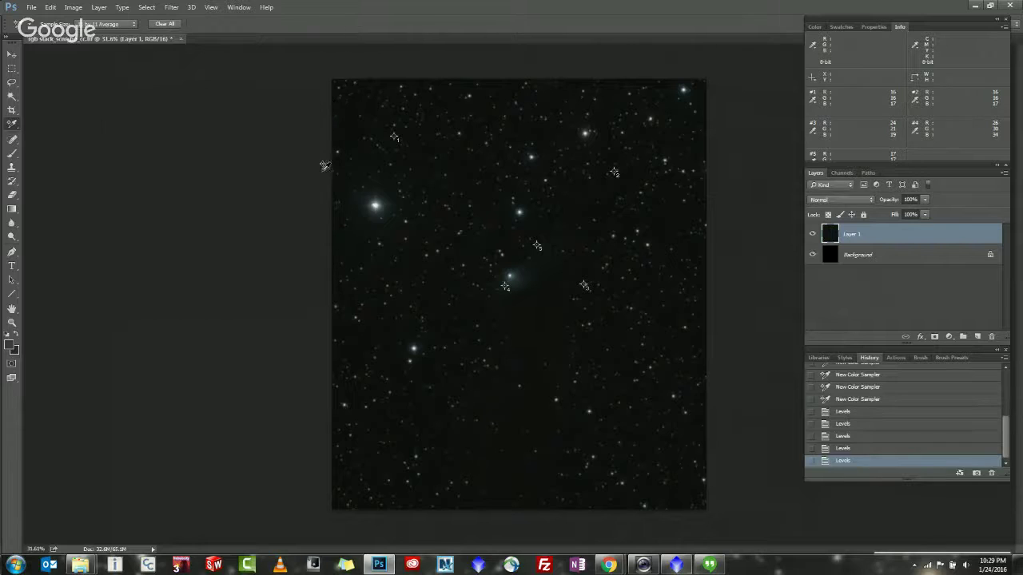
Apply another Levels pass to Layer 1 with the RGB midtone input level raised to 1.20.
key(ctrl+l)
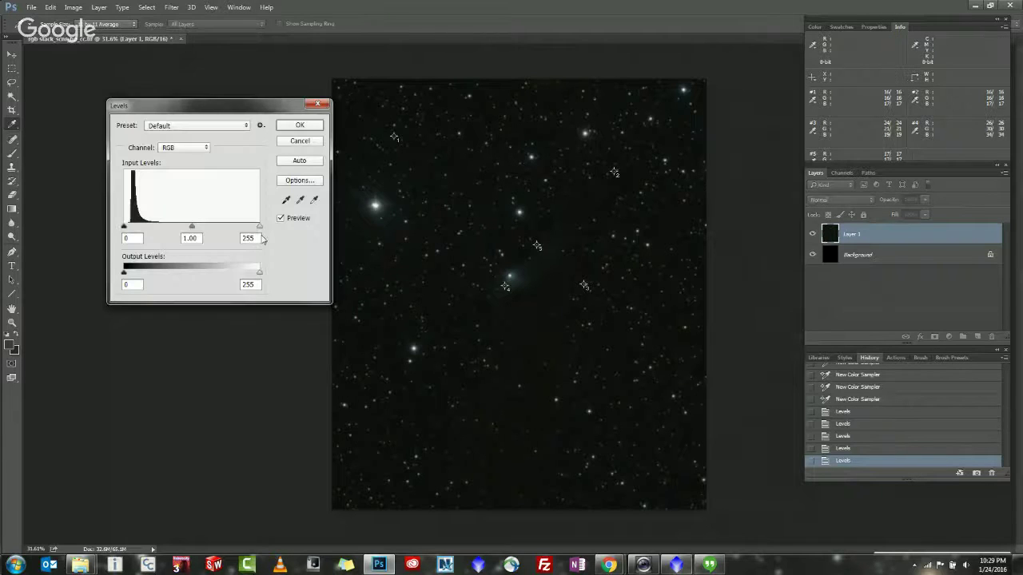
drag(192, 228, 182, 232)
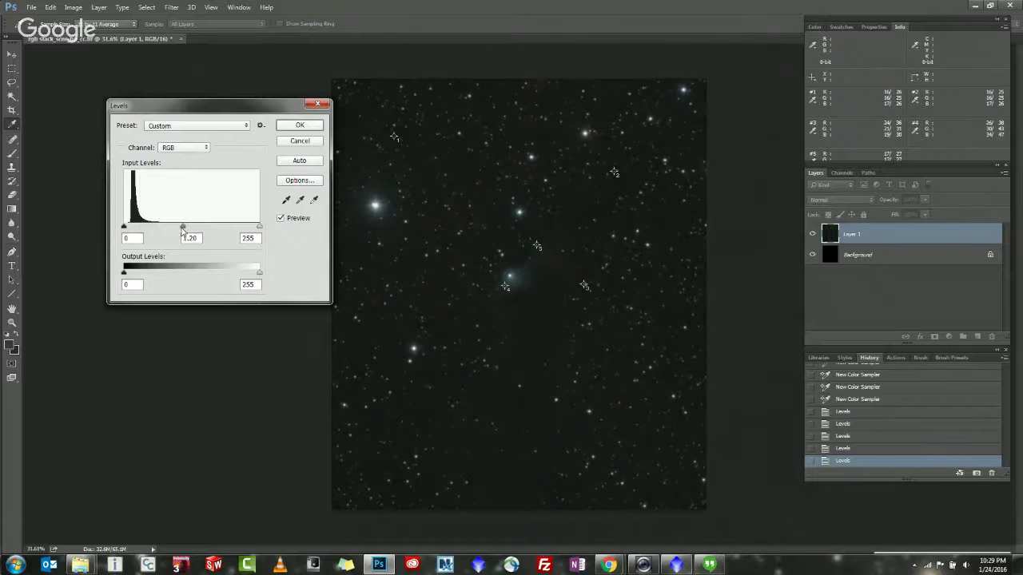
click(303, 128)
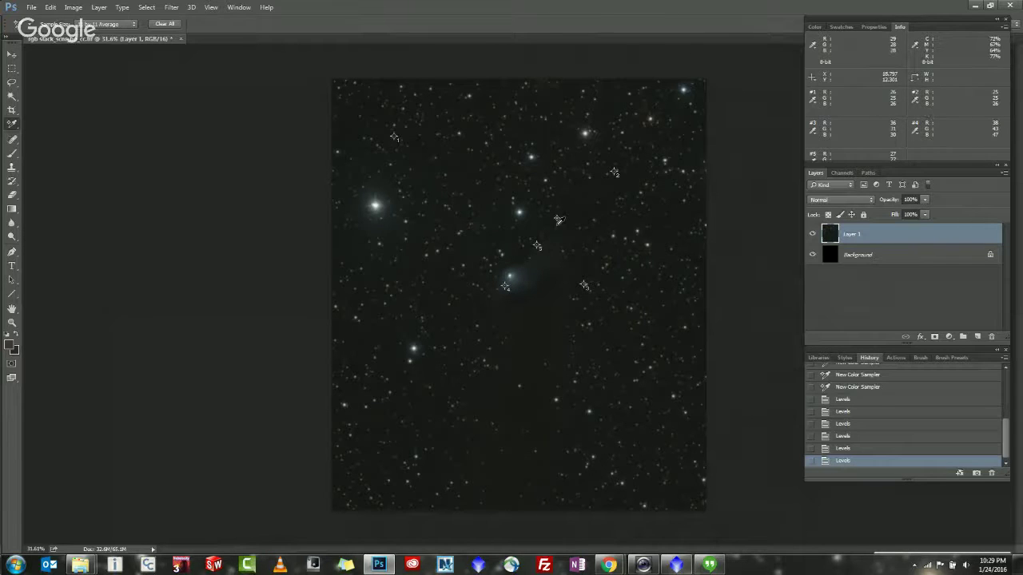
scroll(508, 270, up, 3)
scroll(559, 261, up, 1)
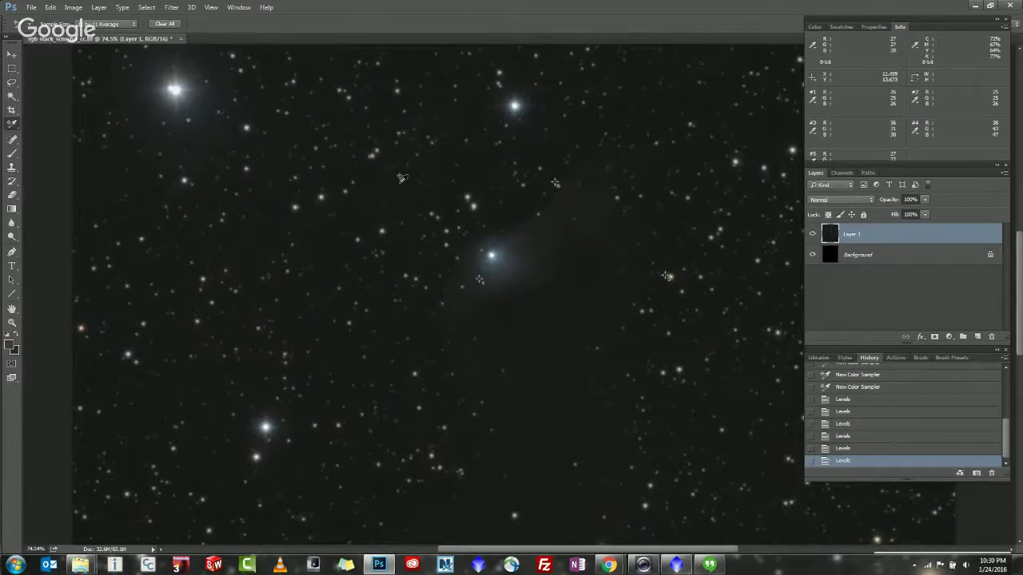
Apply another Levels pass to Layer 1 with the RGB midtone input level raised to 1.15.
scroll(387, 236, down, 2)
scroll(386, 238, down, 1)
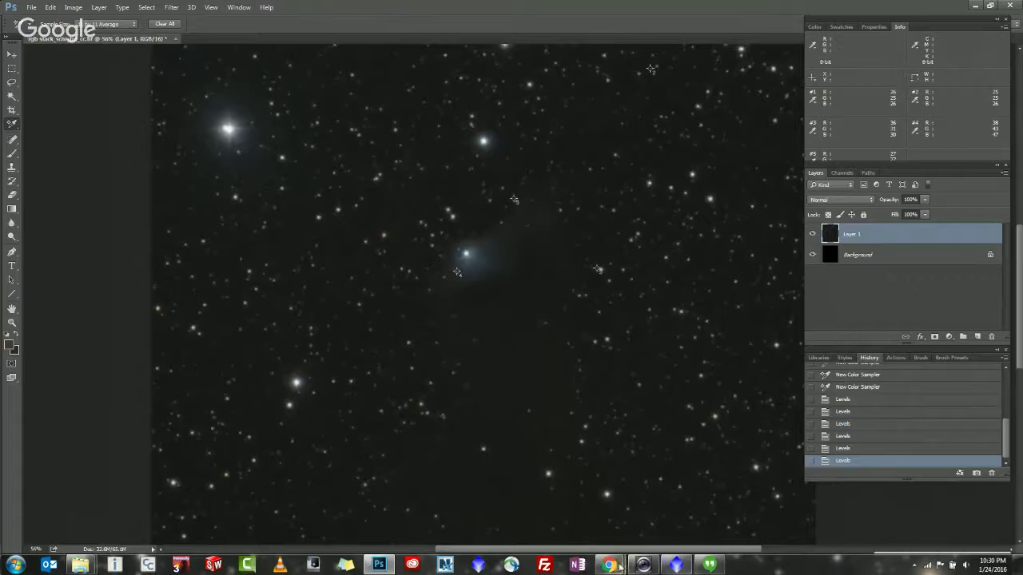
key(ctrl+l)
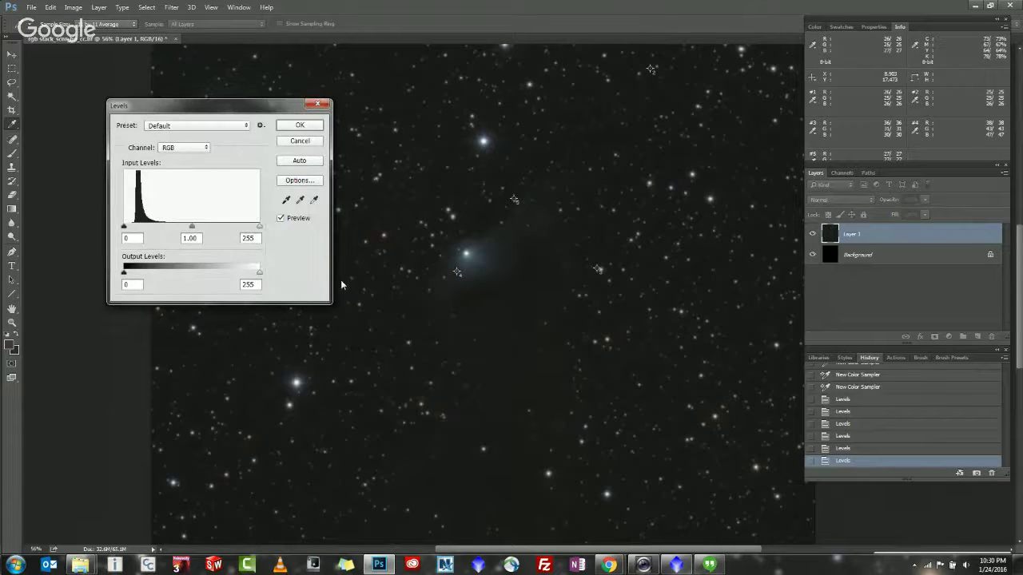
drag(192, 229, 185, 230)
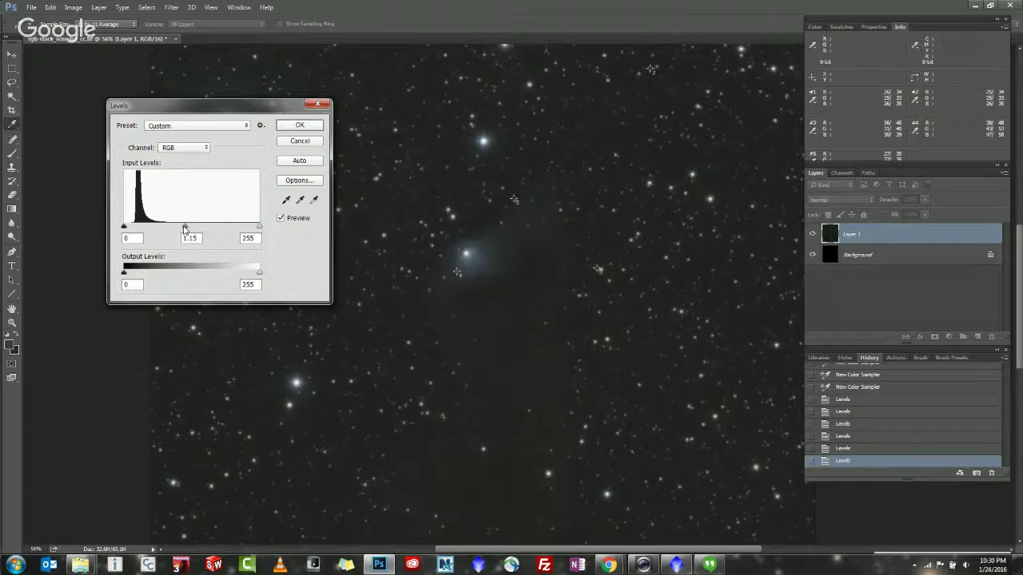
drag(184, 231, 184, 230)
click(300, 124)
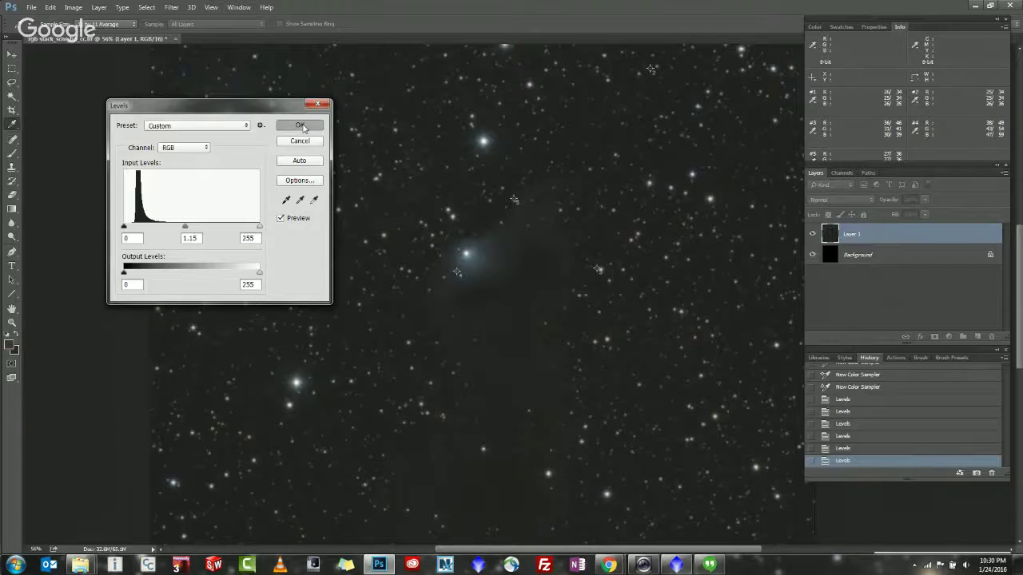
Darken the background of Layer 1 with two small Levels passes that raise the RGB black input level, the second to 6.
scroll(631, 281, down, 2)
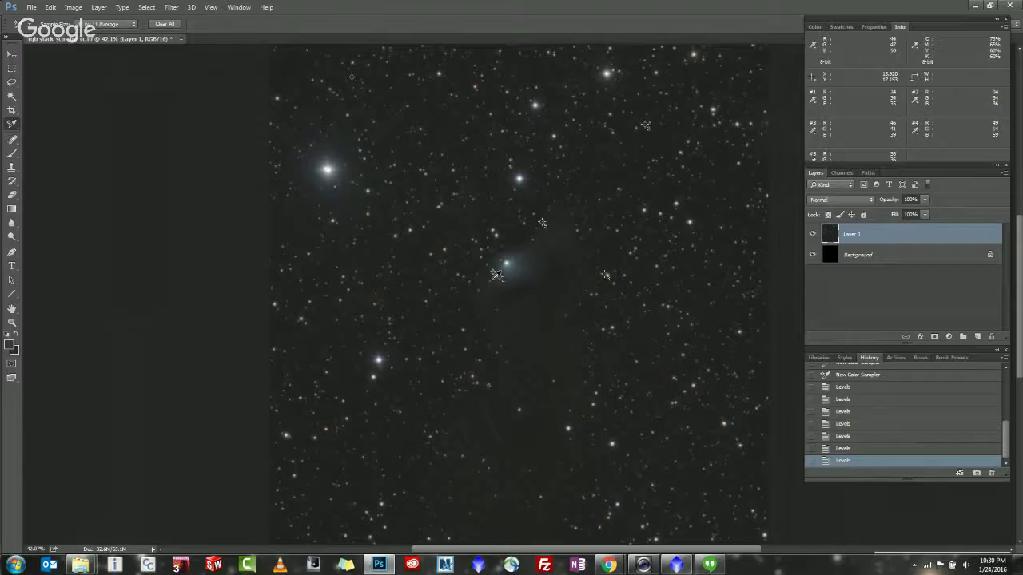
key(ctrl+l)
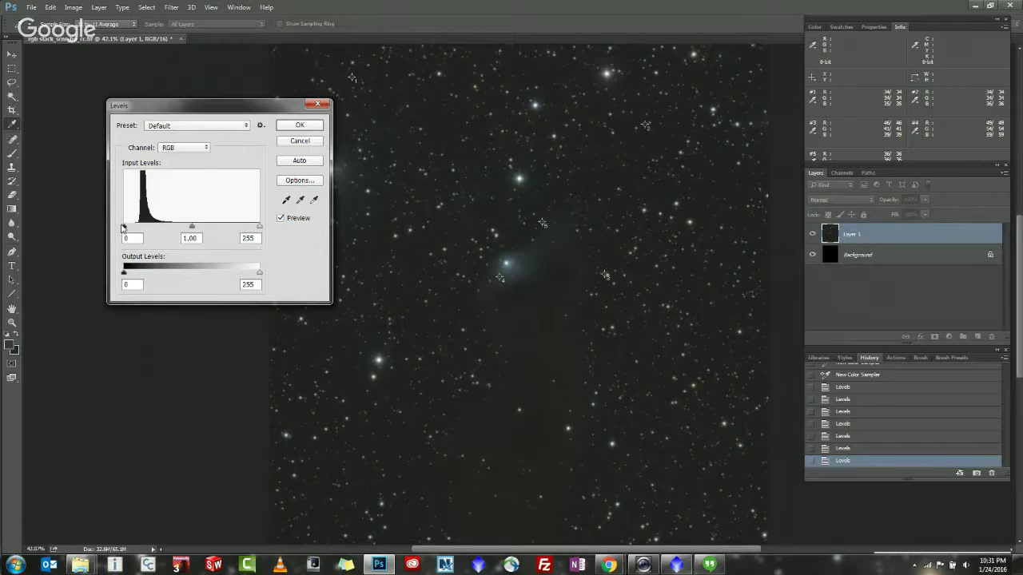
drag(123, 226, 126, 228)
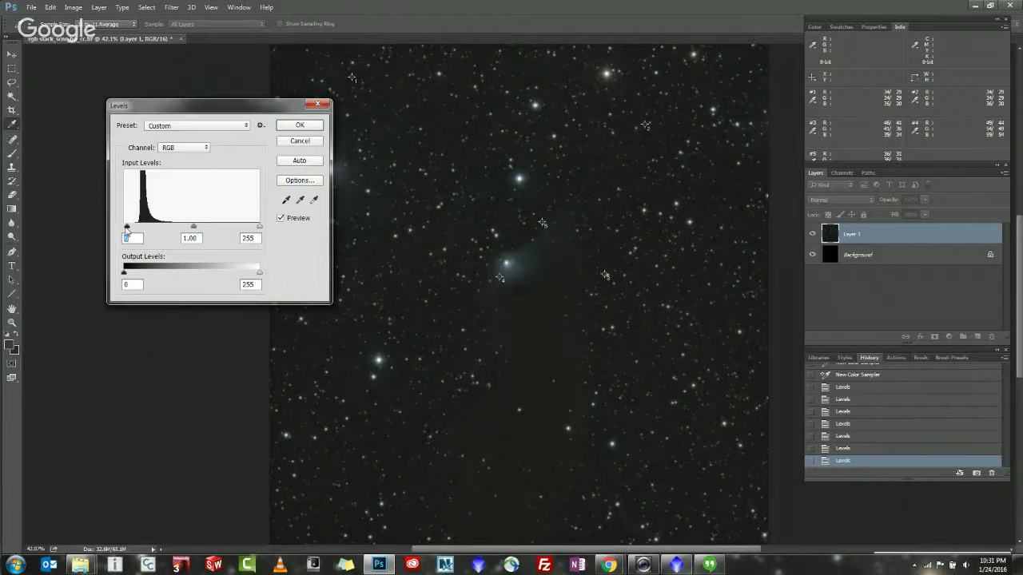
click(300, 125)
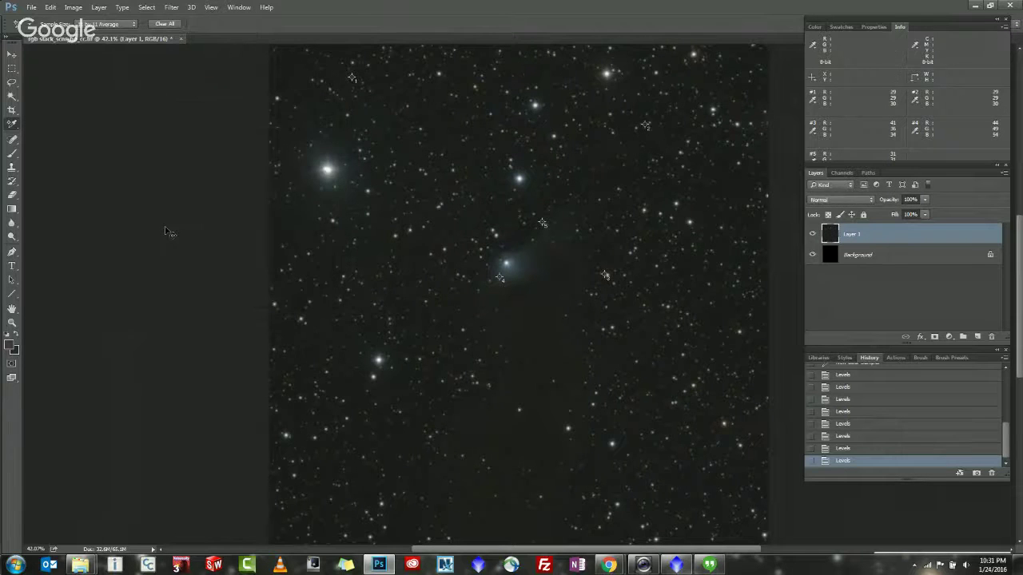
key(ctrl+l)
drag(123, 226, 126, 228)
click(284, 128)
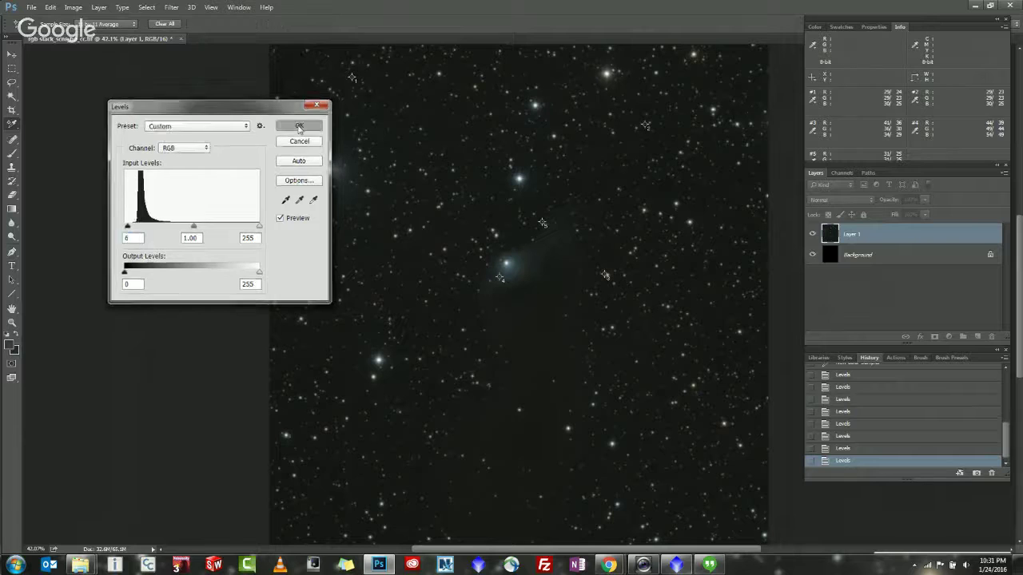
Apply a further Levels pass to Layer 1 with the RGB black input level set to 10.
key(ctrl+l)
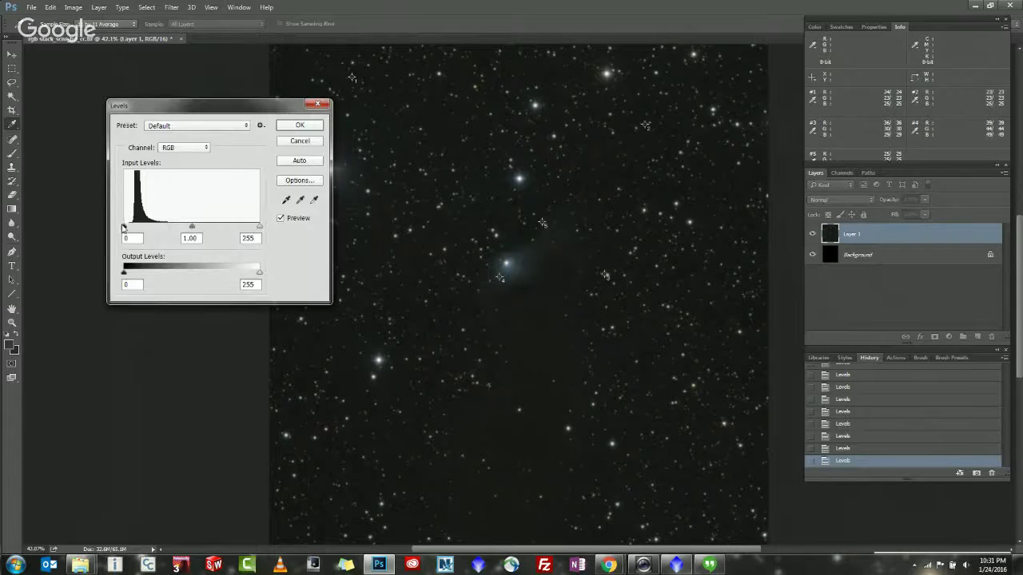
drag(123, 227, 135, 228)
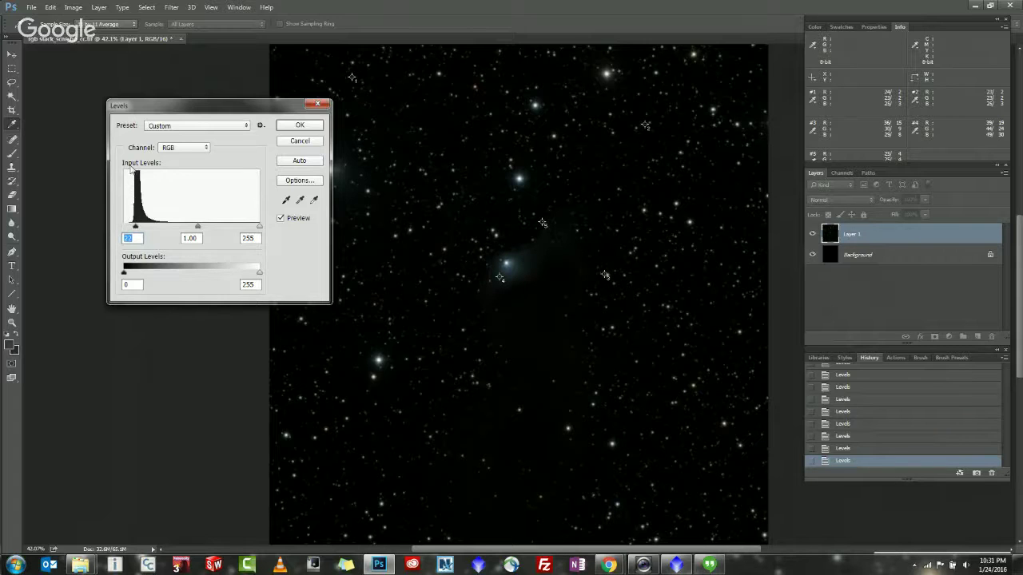
drag(134, 228, 129, 230)
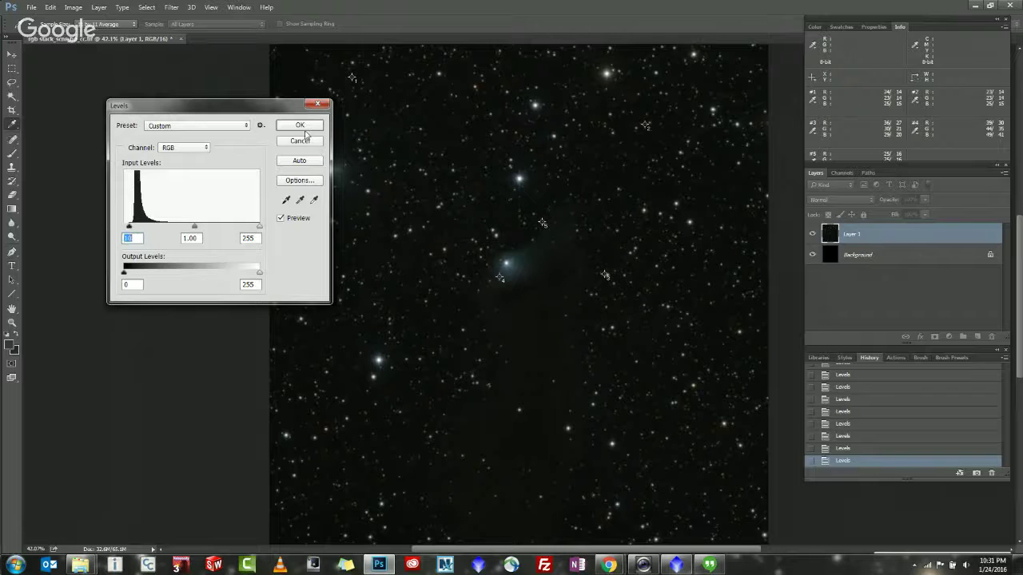
click(300, 126)
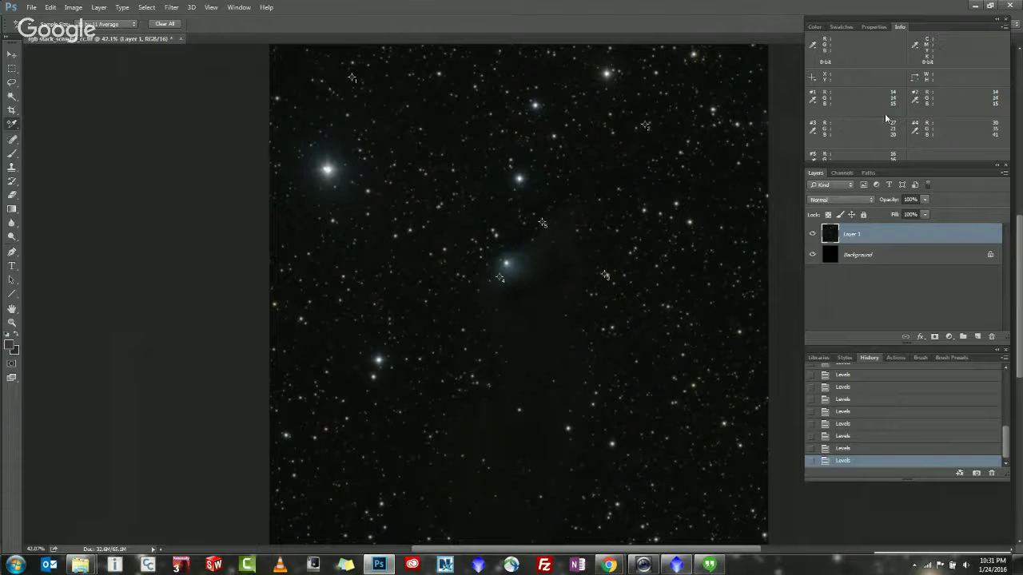
Compare the stretched Layer 1 with the Background, overall and around the central nebula, by repeatedly hiding and showing Layer 1.
scroll(589, 272, down, 2)
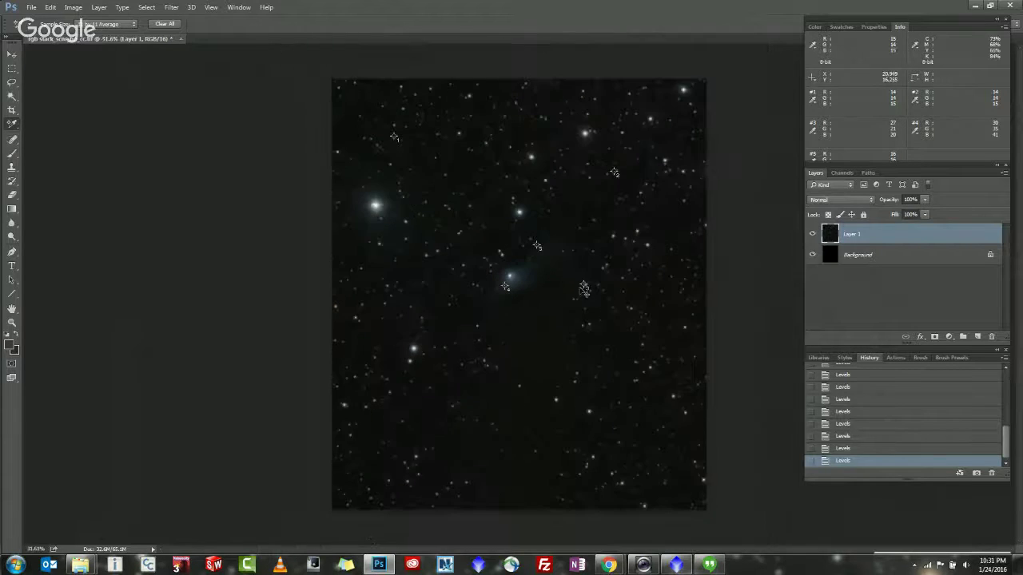
scroll(589, 272, up, 4)
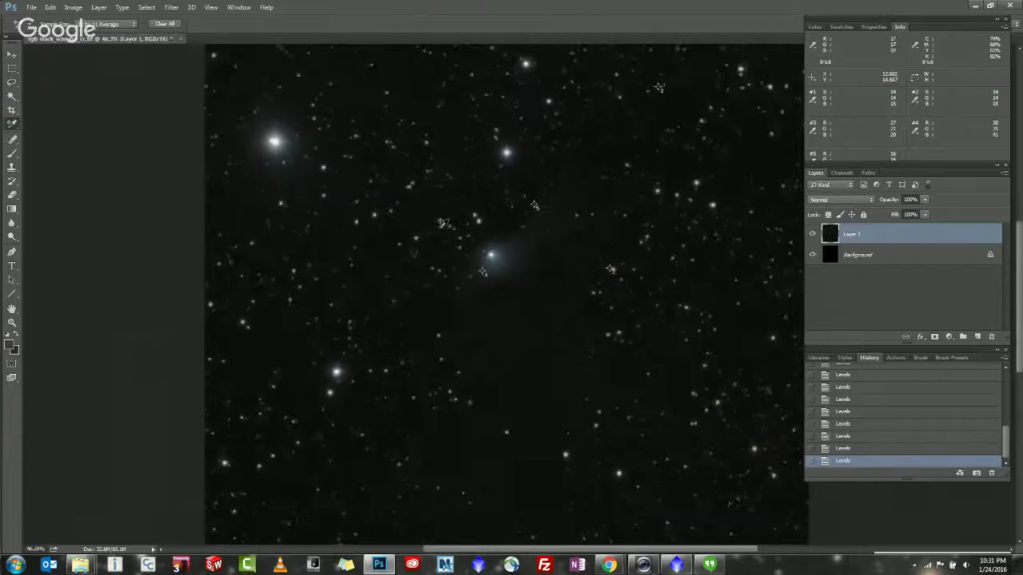
scroll(458, 231, down, 1)
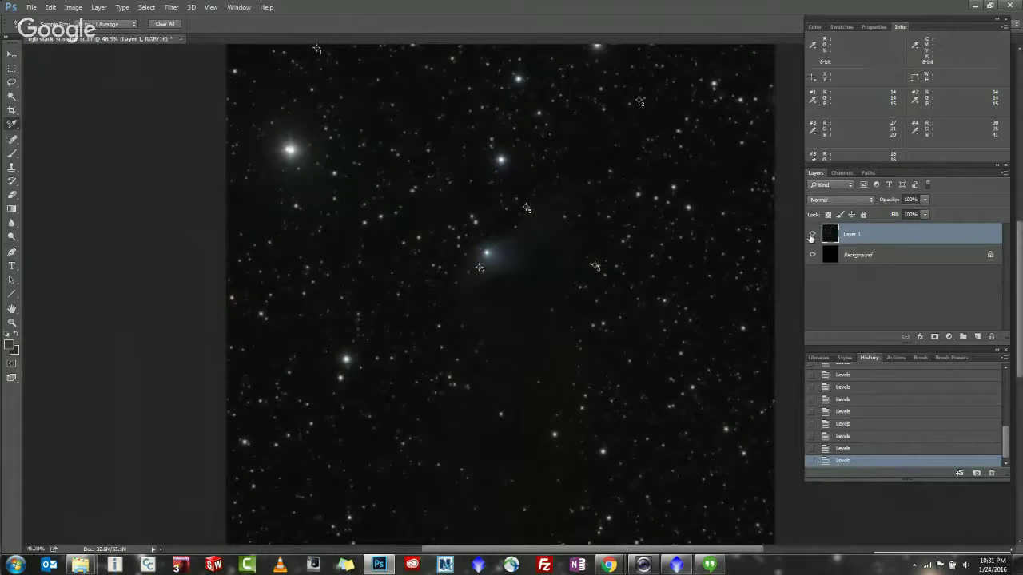
click(812, 235)
click(812, 235)
click(812, 235)
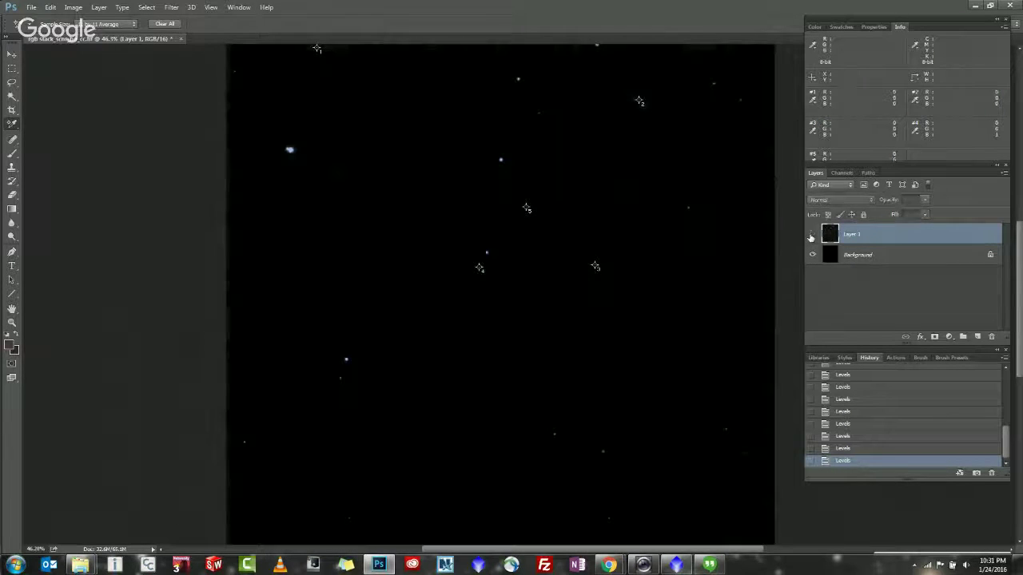
click(811, 235)
scroll(549, 395, up, 1)
scroll(549, 395, up, 1)
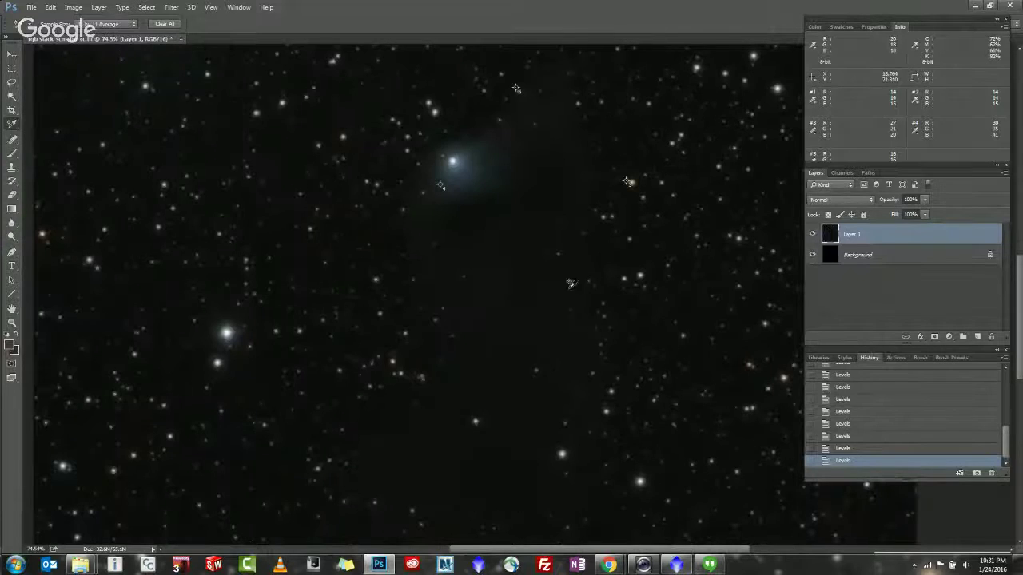
scroll(474, 168, up, 1)
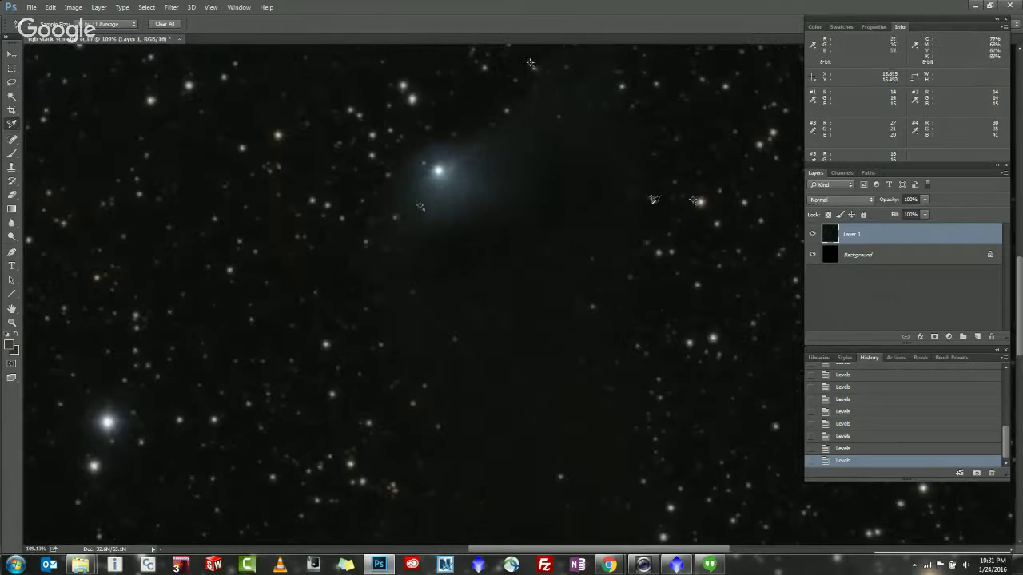
click(812, 234)
click(812, 235)
Examine the star colors close up in a dense star field by hiding Layer 1 and showing it again.
scroll(207, 245, down, 5)
scroll(184, 220, up, 10)
scroll(208, 128, up, 1)
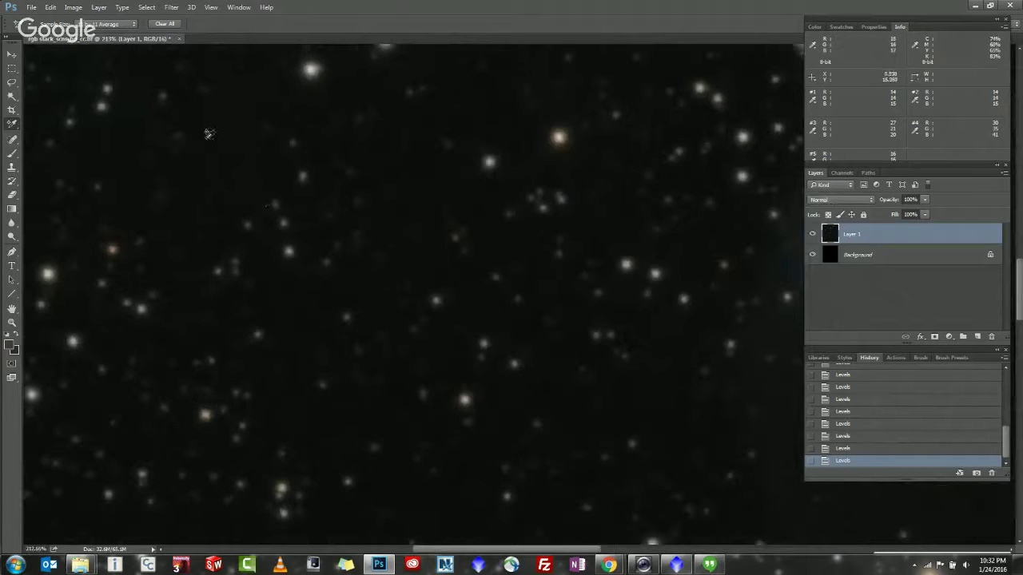
click(811, 235)
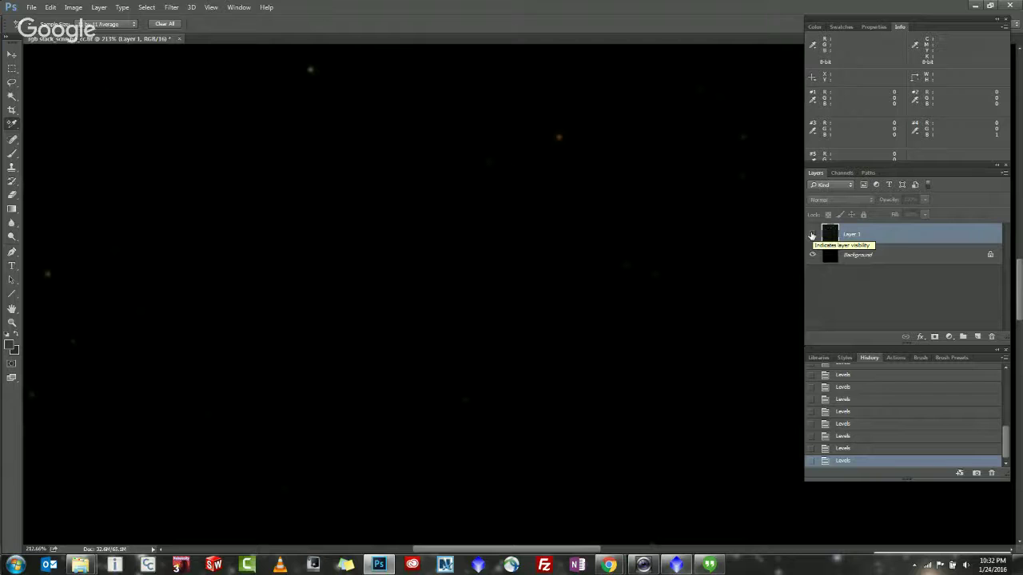
click(811, 234)
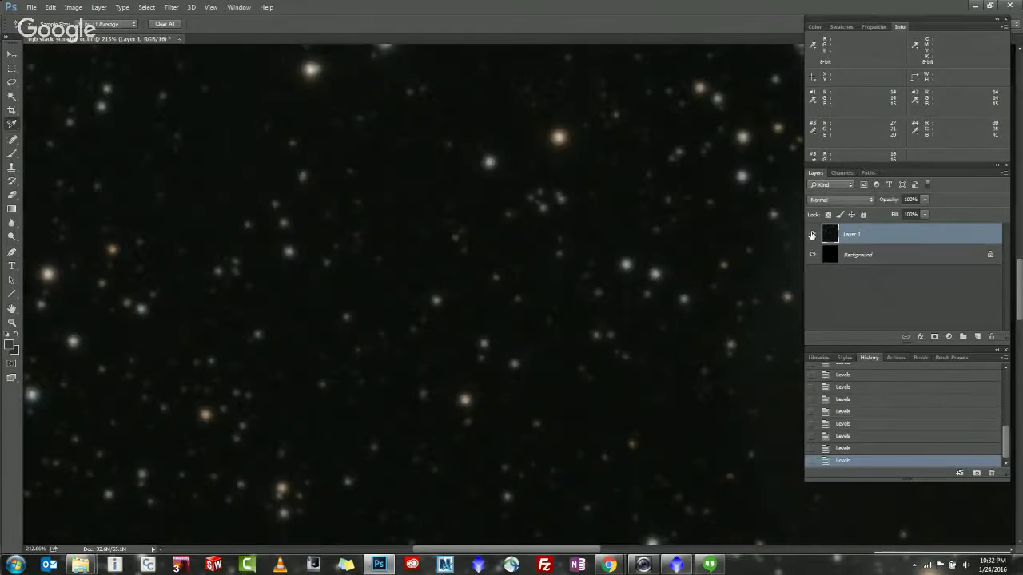
Rename Layer 1 to "initial levels".
scroll(661, 273, down, 10)
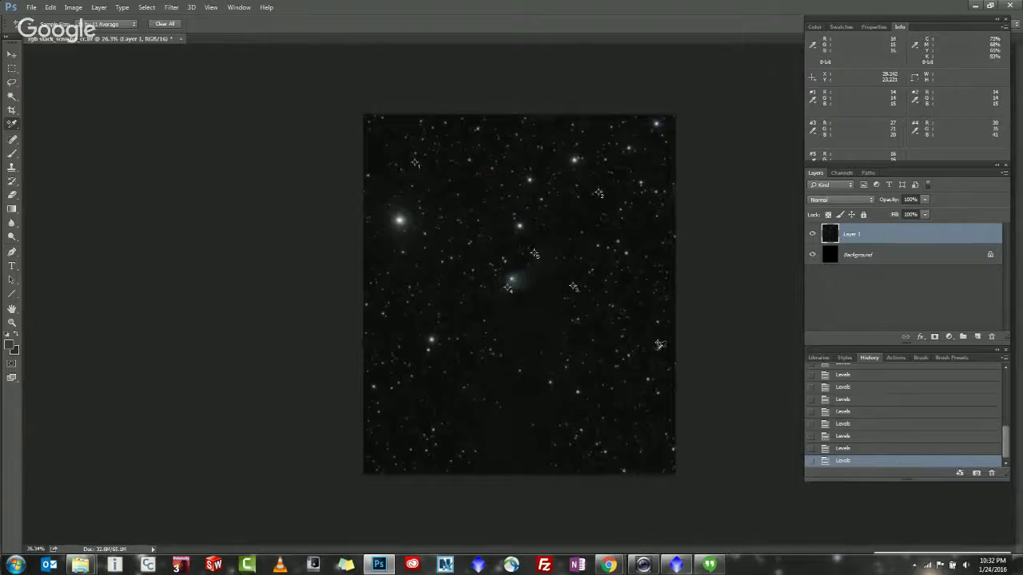
double_click(850, 234)
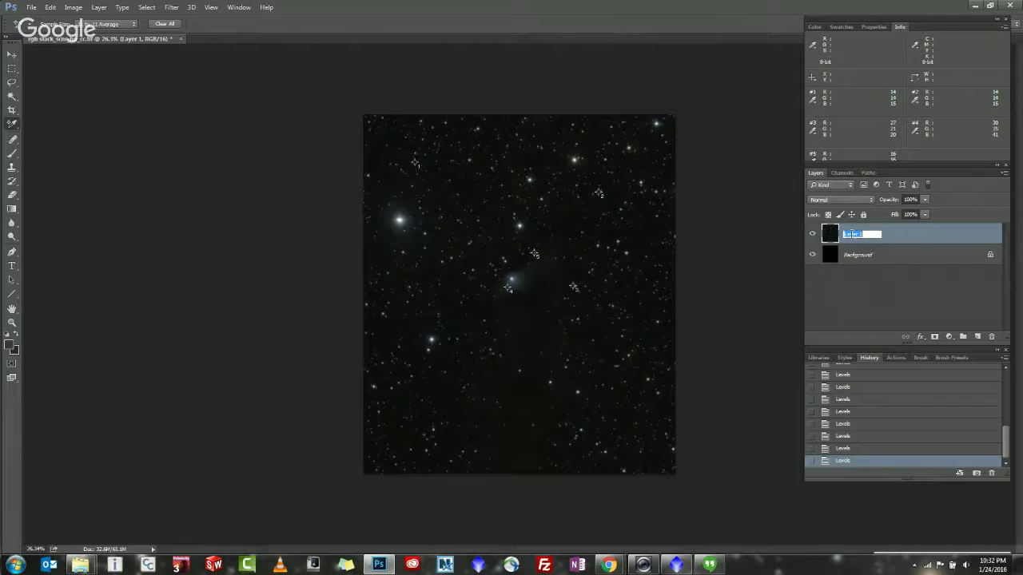
key(BackSpace)
text(initial levels)
key(Return)
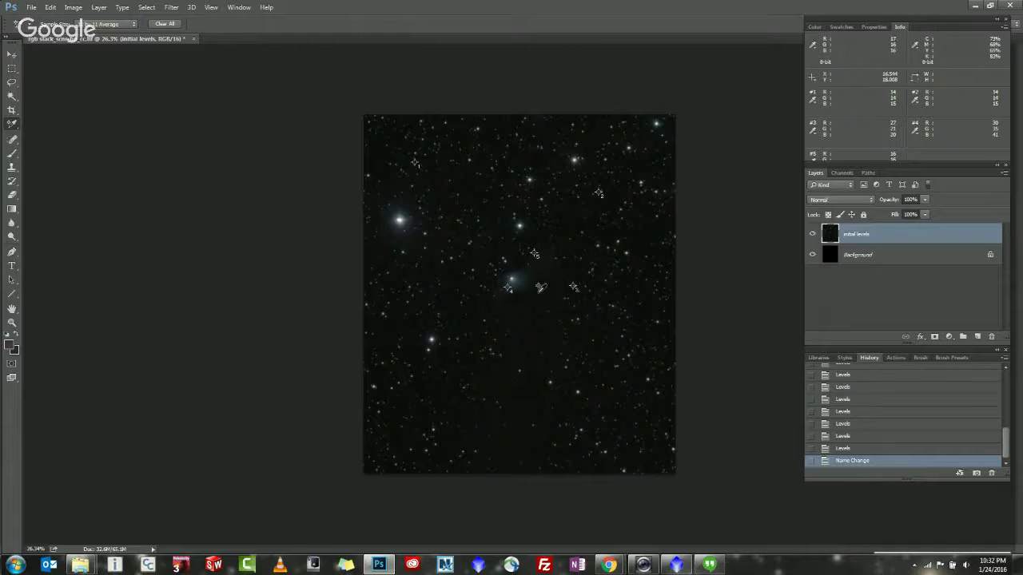
Select the entire canvas, copy it merged, and paste it as a new layer above the initial levels layer.
scroll(657, 274, up, 1)
scroll(623, 294, up, 4)
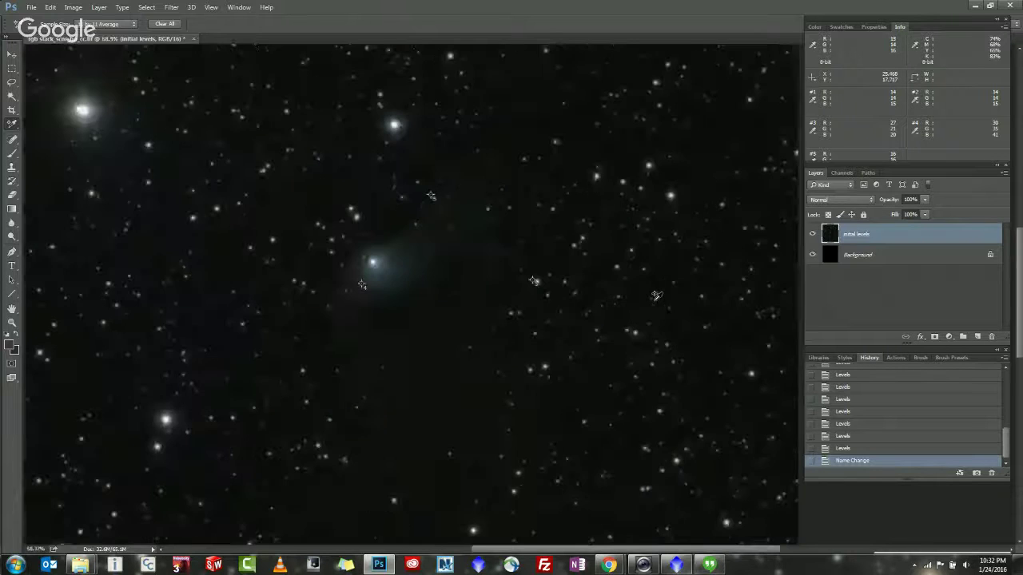
click(147, 7)
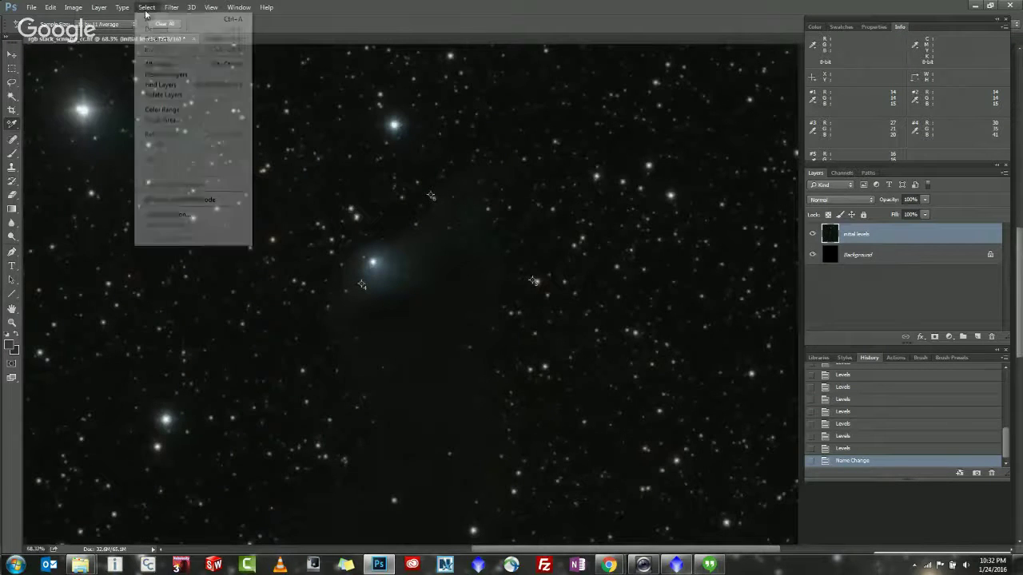
click(156, 22)
click(56, 6)
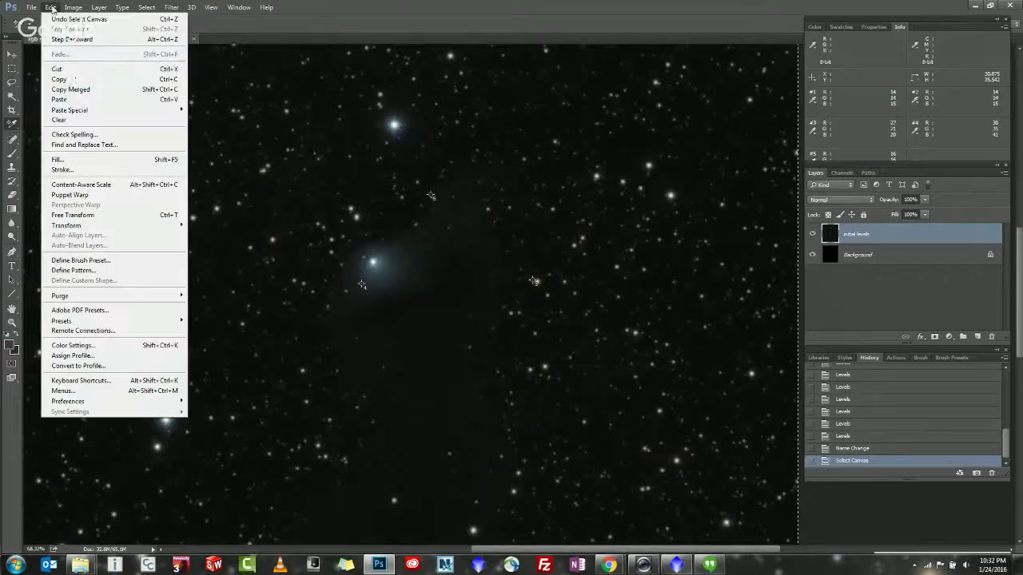
click(87, 91)
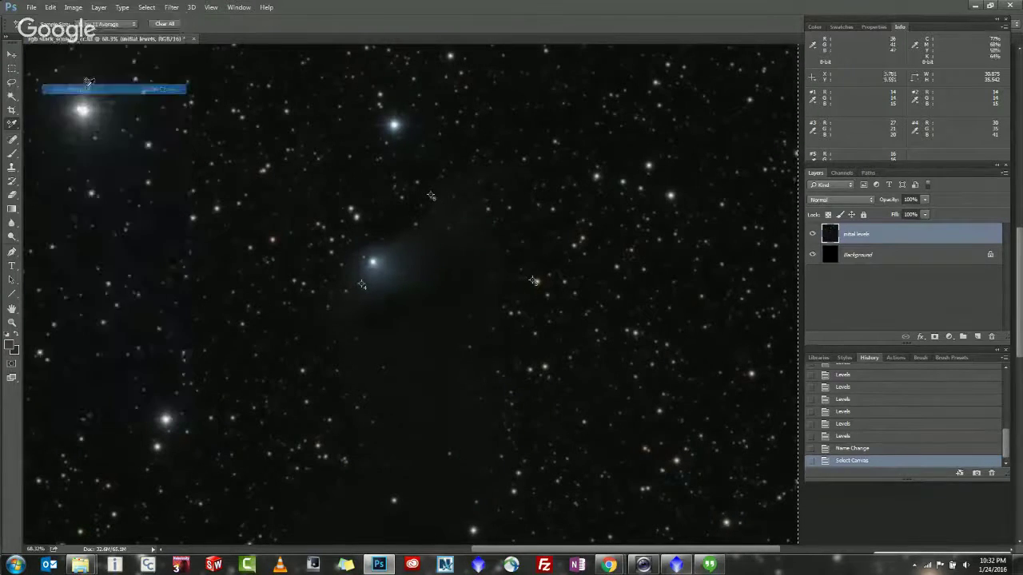
key(ctrl+v)
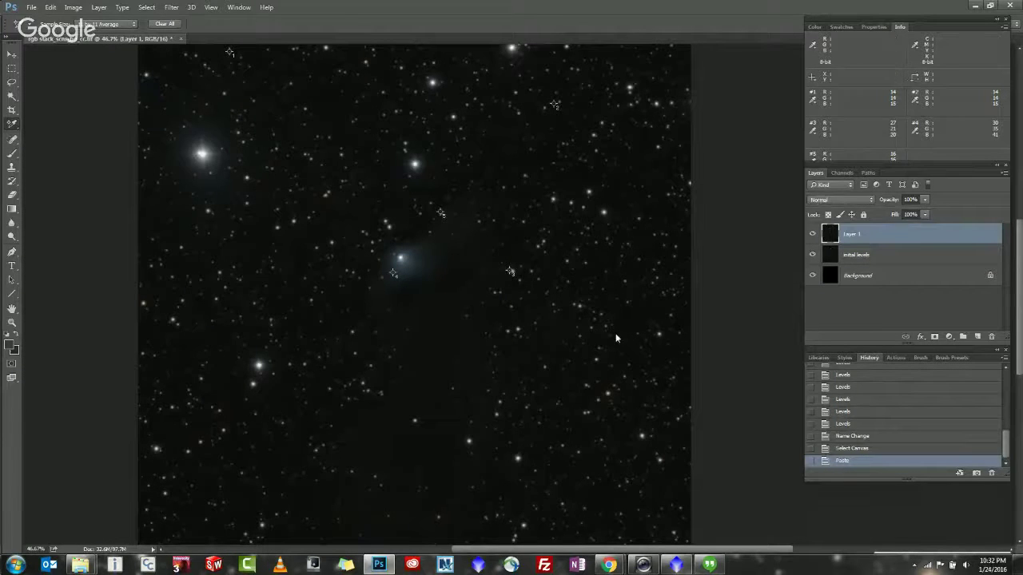
Try a strong RGB Curves boost on the pasted layer with a point at input 27 and output 60.
key(ctrl+m)
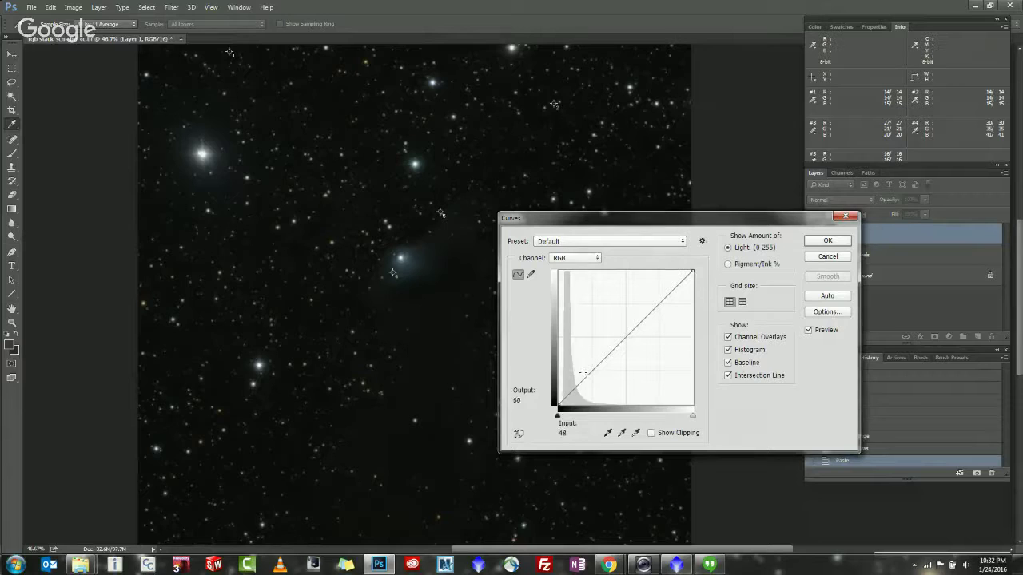
drag(583, 374, 573, 373)
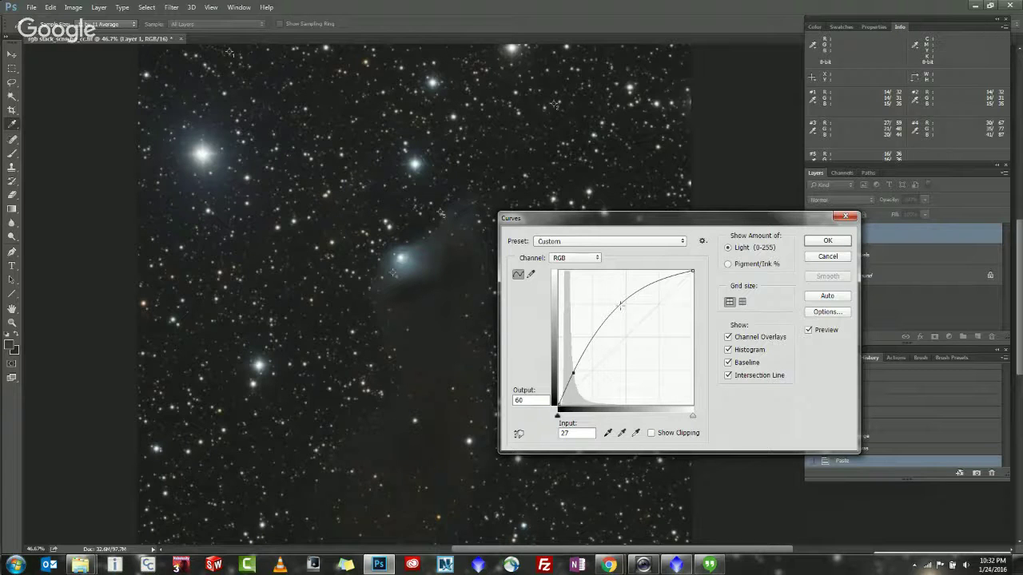
click(827, 257)
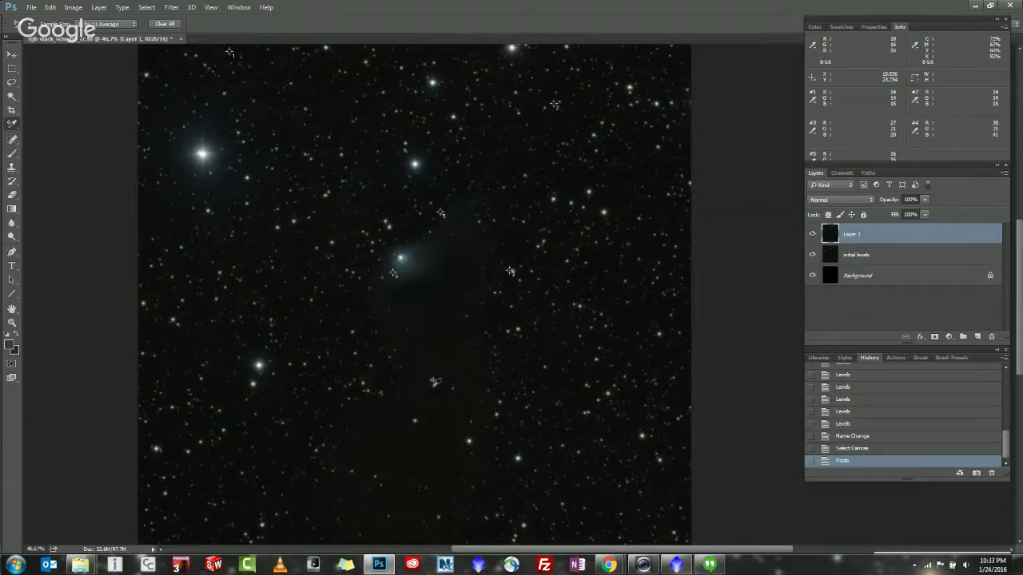
scroll(418, 354, up, 3)
scroll(436, 351, down, 3)
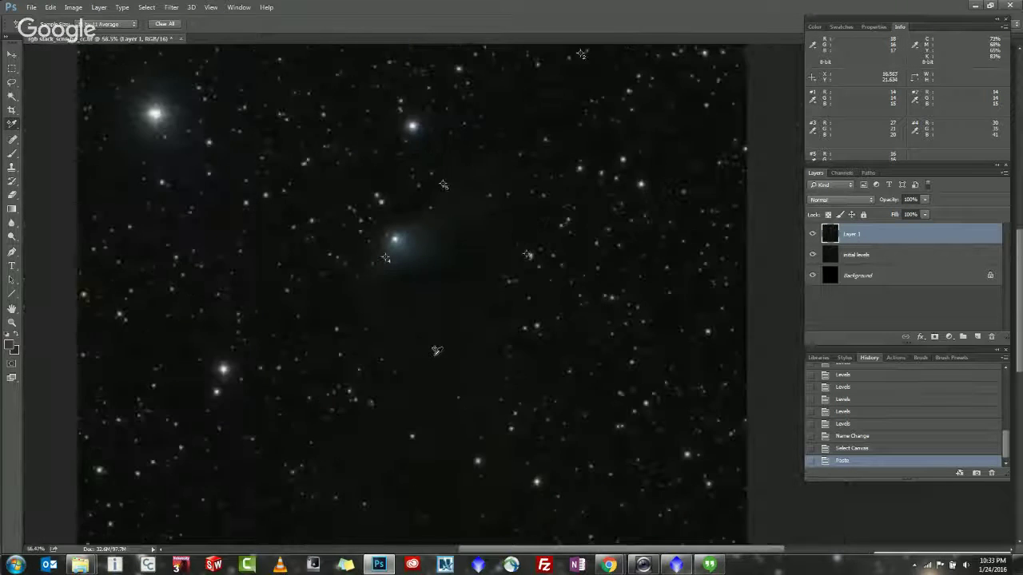
scroll(464, 283, up, 4)
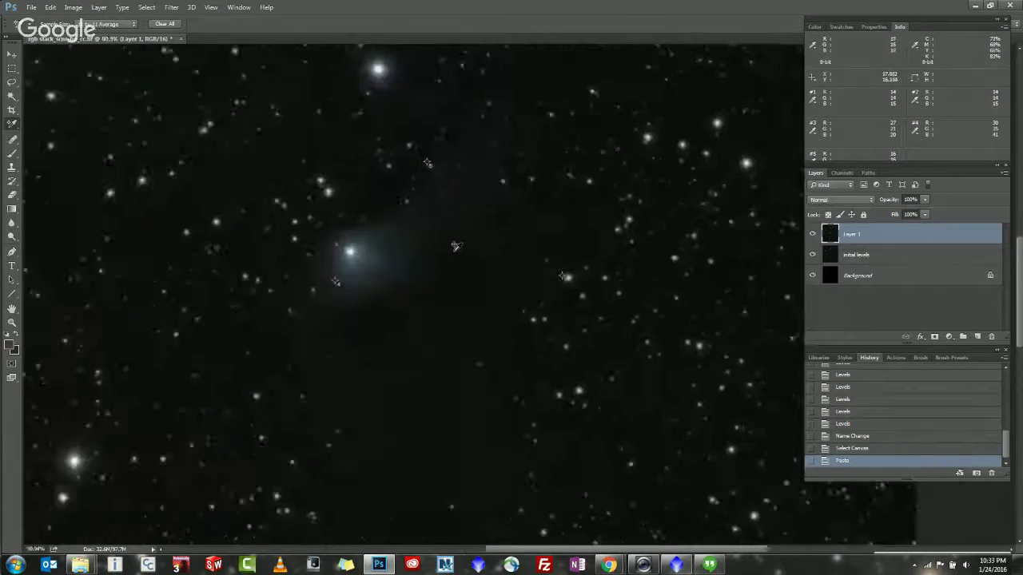
Apply RGB Curves to the pasted layer, anchoring at 206 and 147 and raising input 15 to output 25.
scroll(412, 269, down, 3)
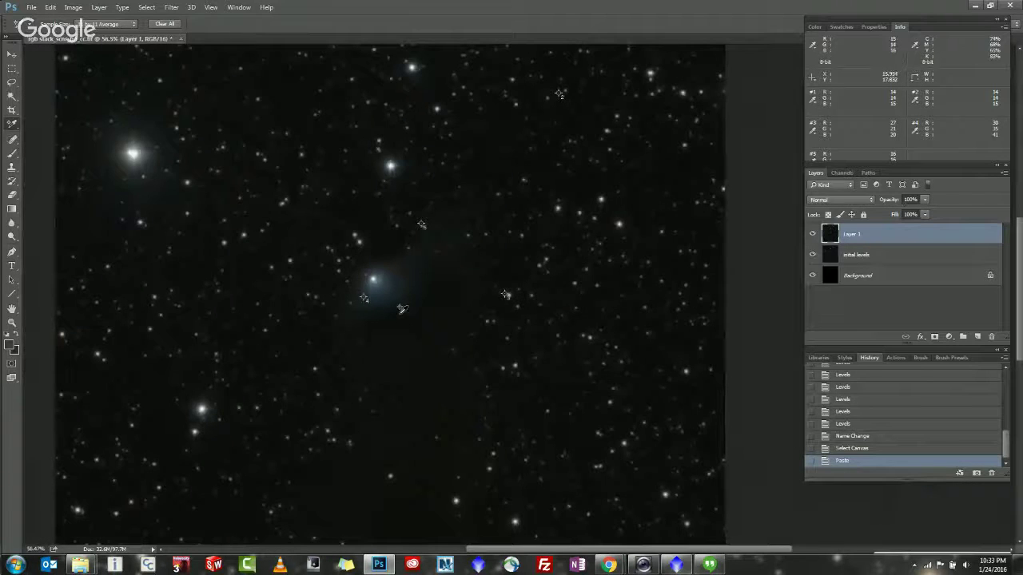
key(ctrl+m)
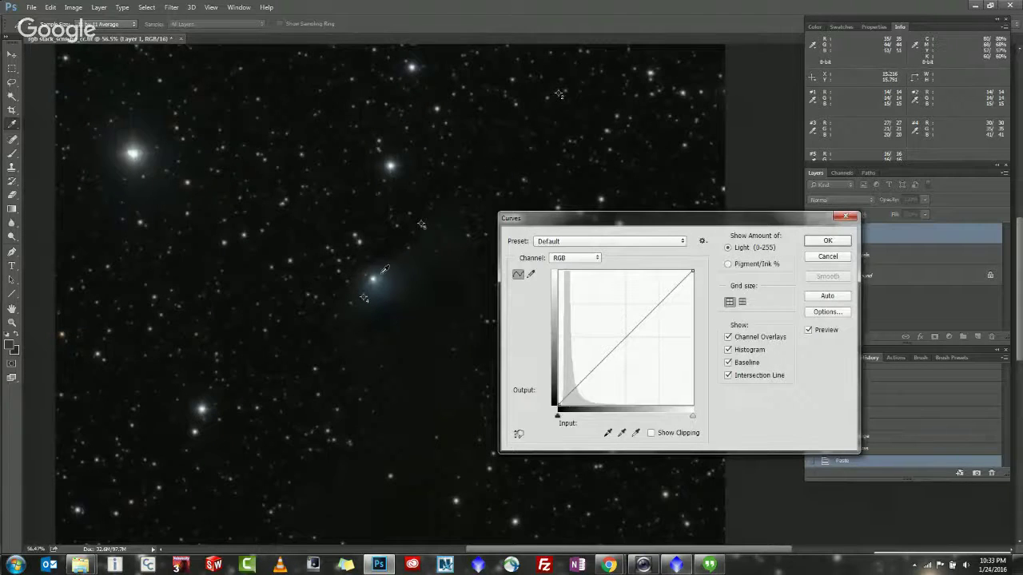
ctrl+click(137, 151)
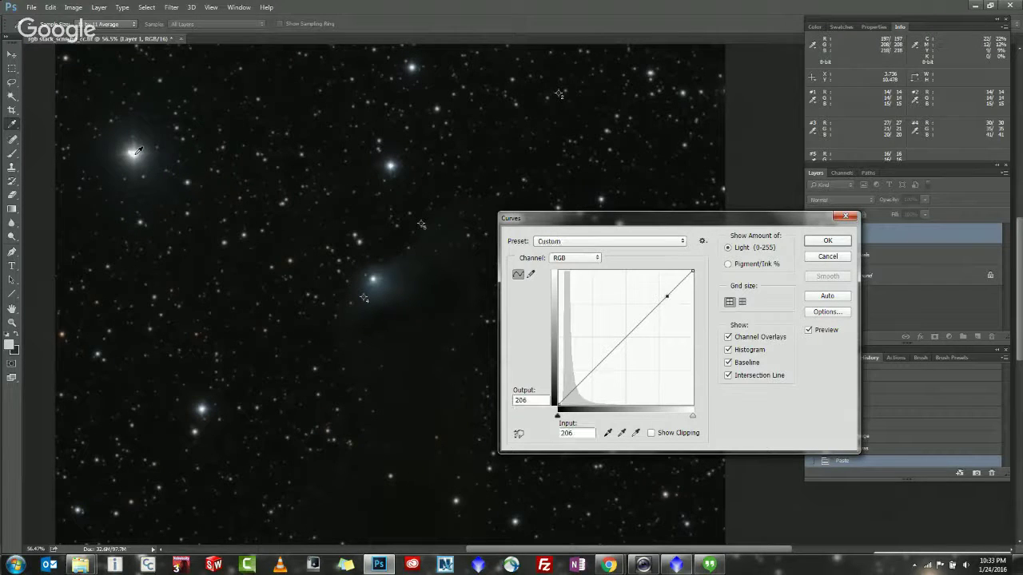
ctrl+click(371, 278)
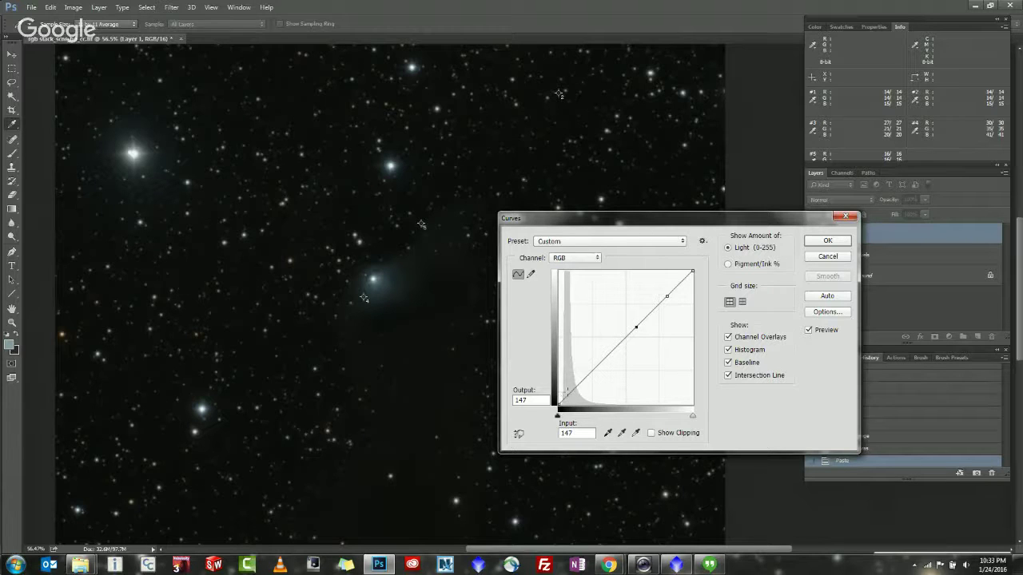
drag(567, 393, 566, 391)
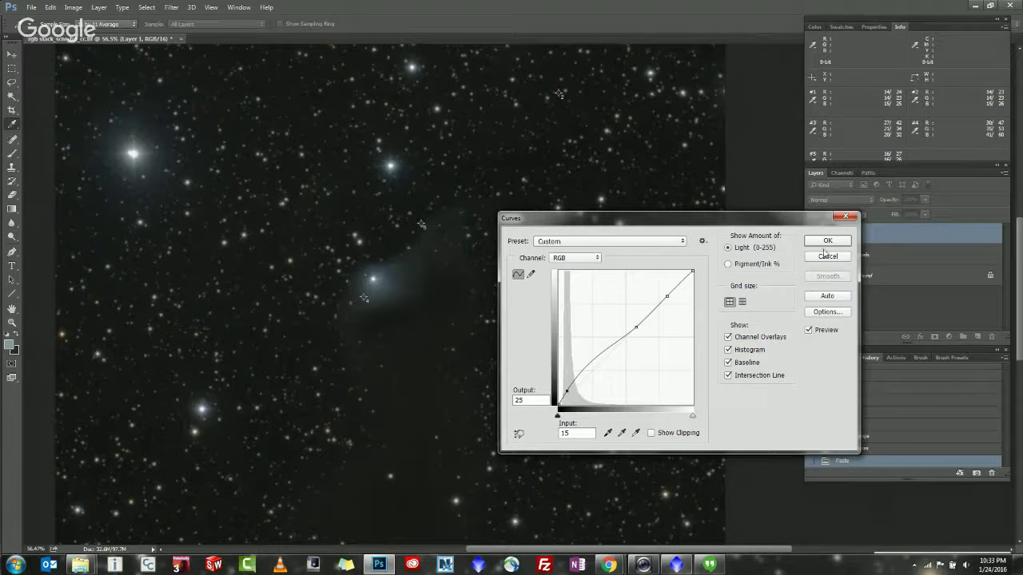
click(821, 247)
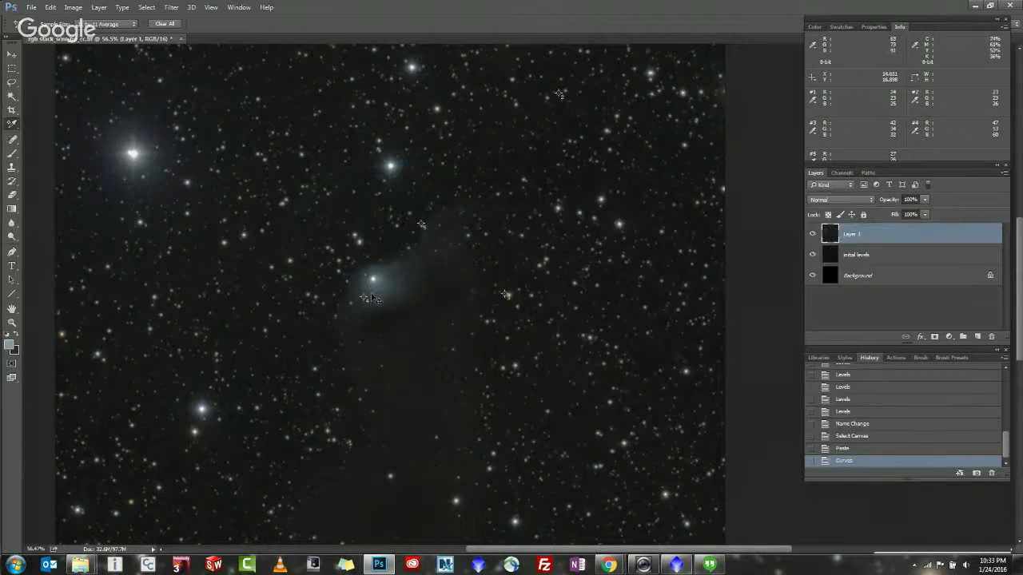
Apply a second RGB Curves pass, anchoring at 158 and 227 and raising input 28 to output 39.
key(ctrl+m)
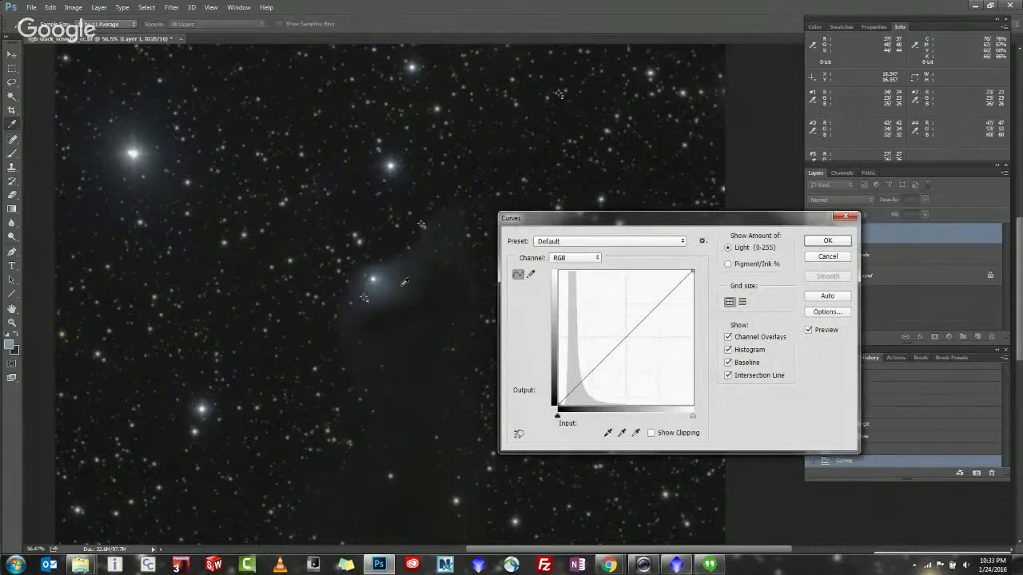
ctrl+click(134, 150)
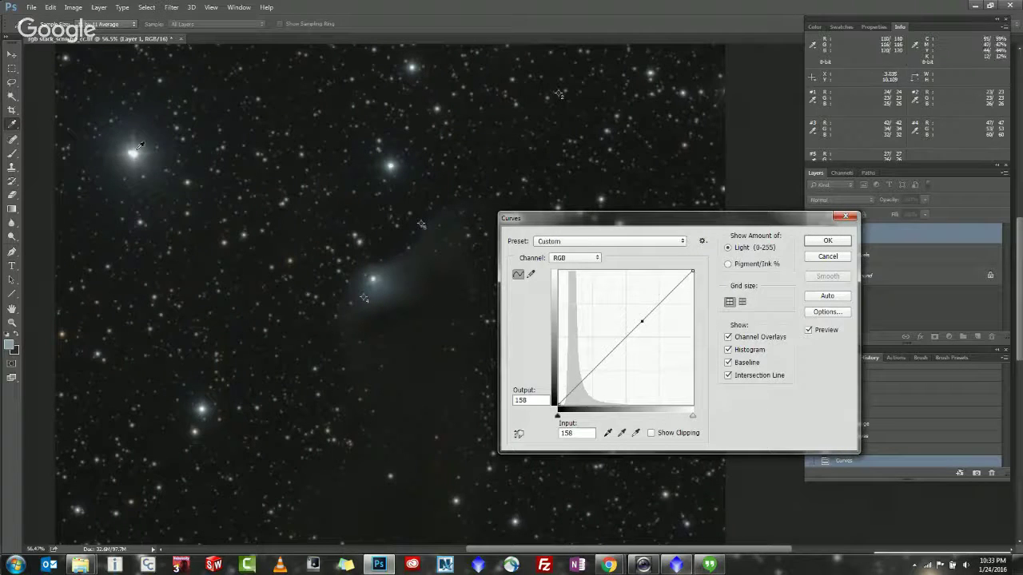
ctrl+click(134, 151)
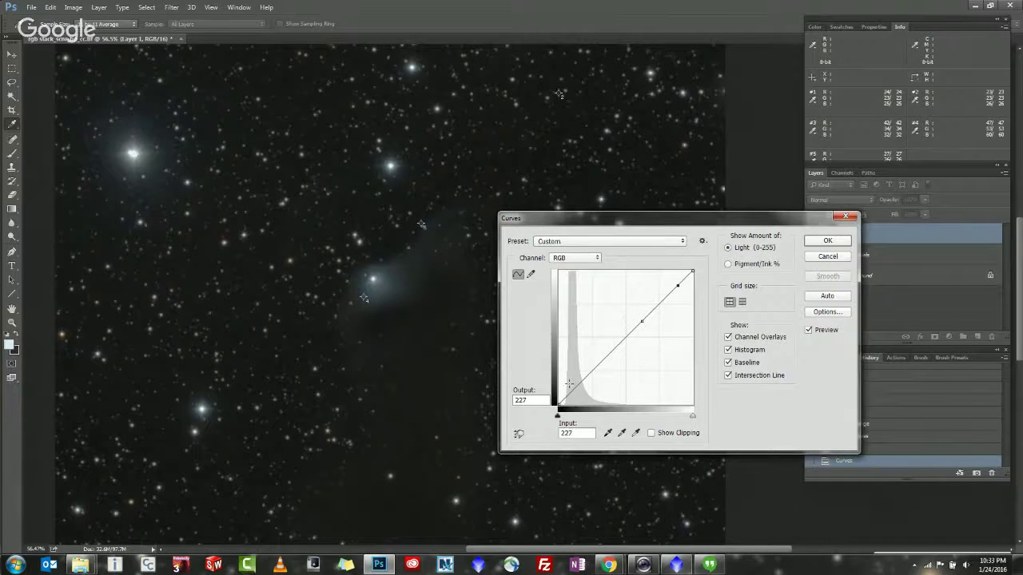
click(572, 384)
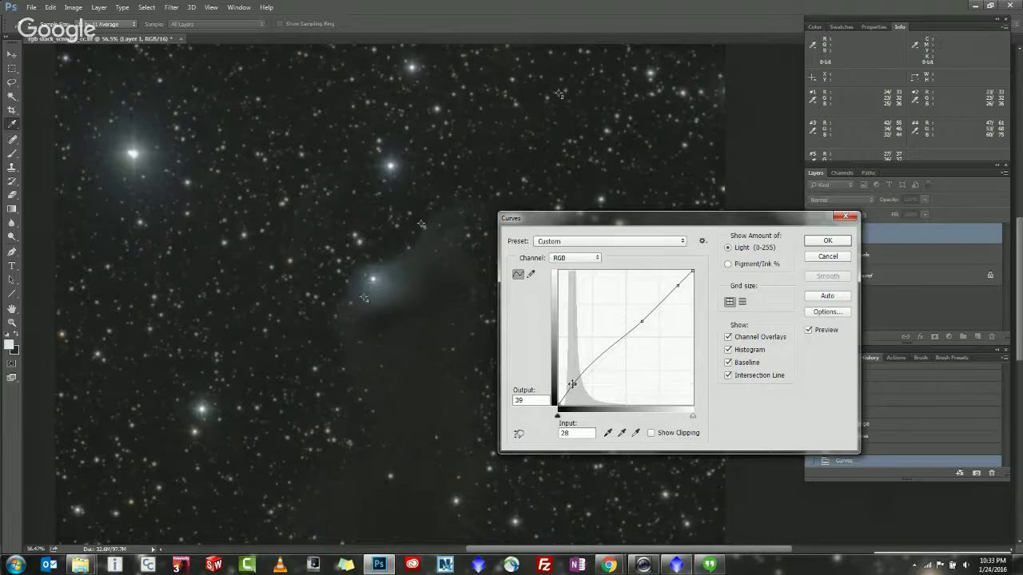
click(829, 243)
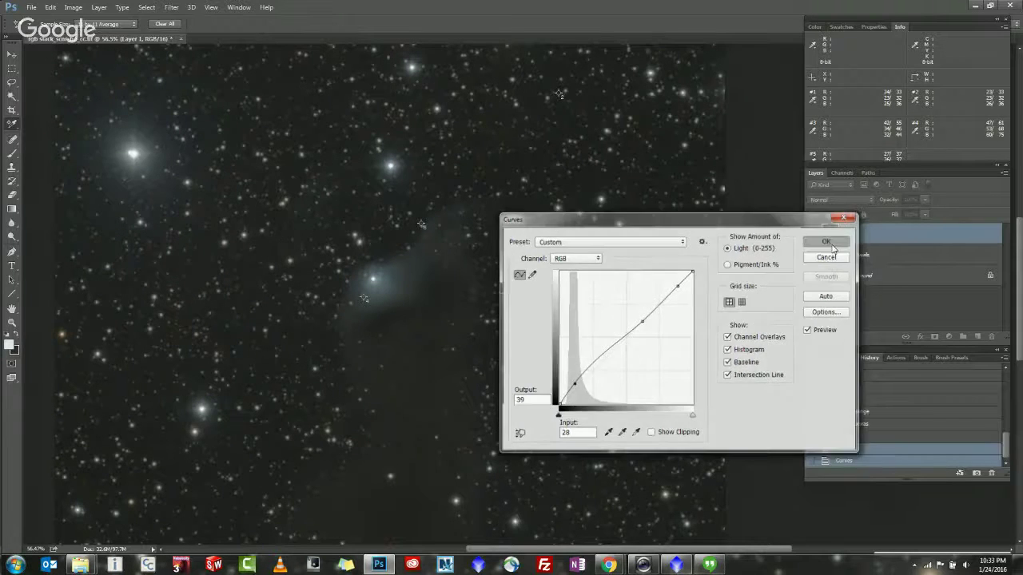
scroll(489, 183, down, 2)
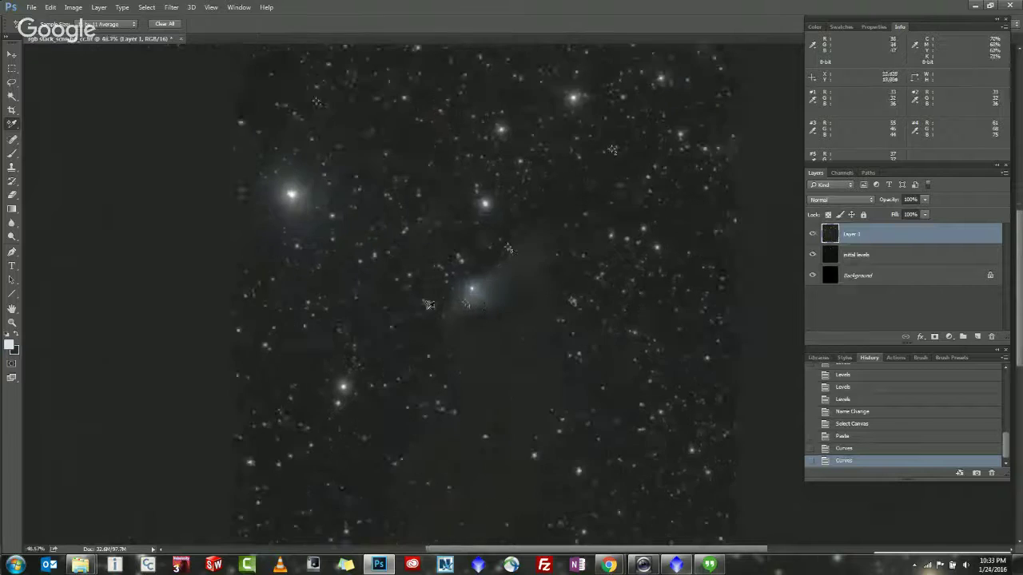
scroll(400, 296, up, 3)
scroll(399, 297, up, 3)
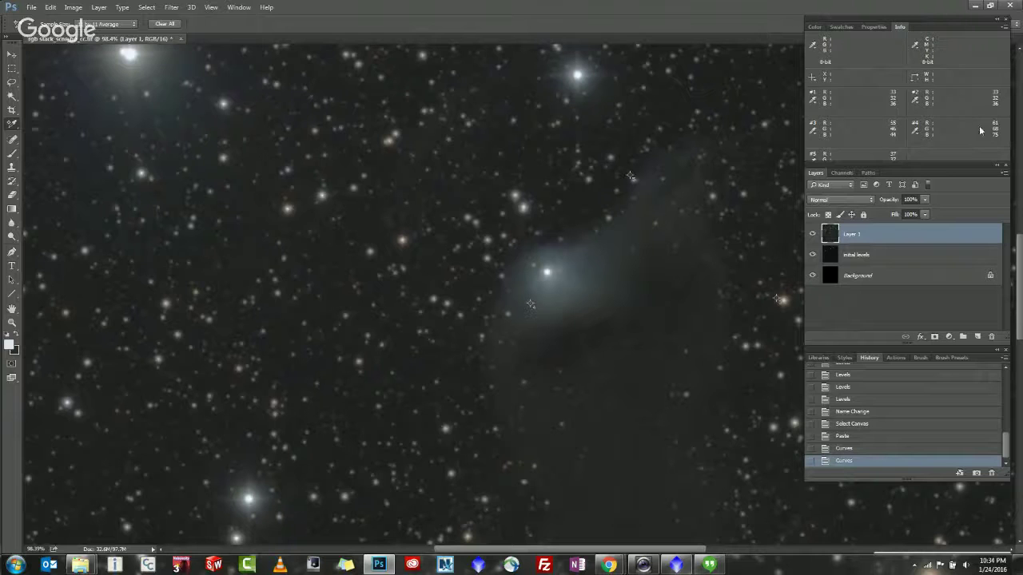
scroll(394, 138, down, 5)
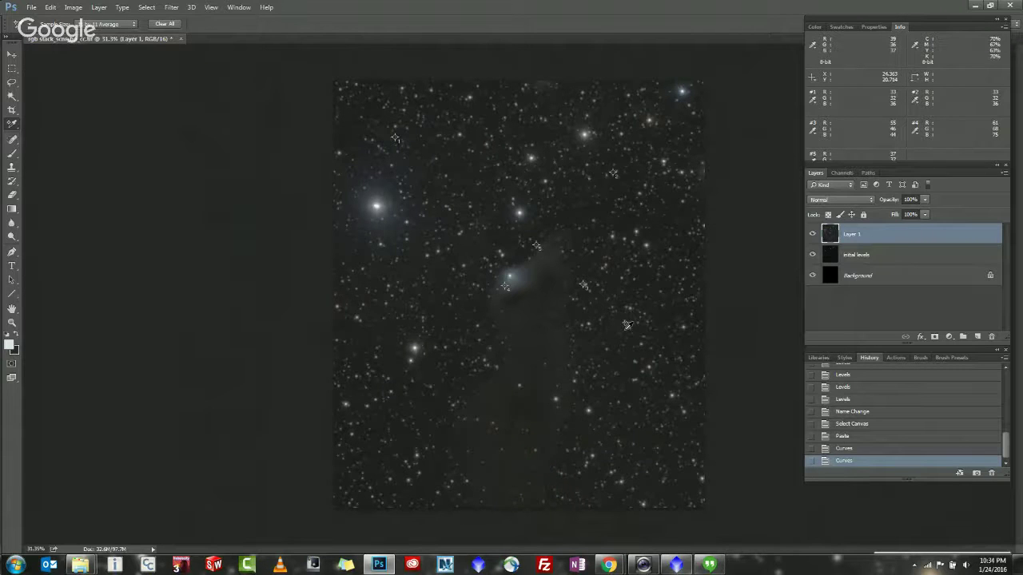
key(ctrl+l)
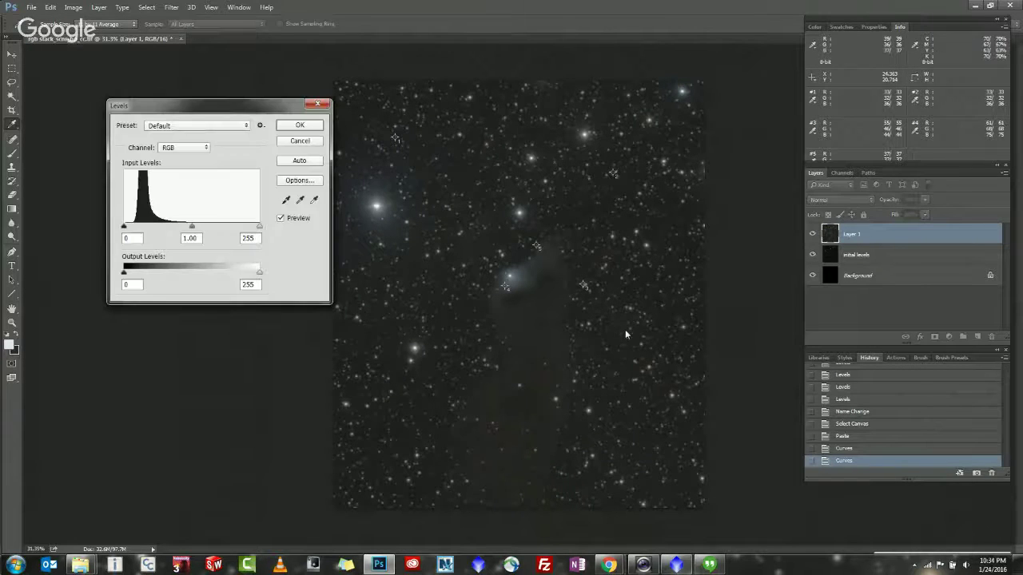
click(310, 144)
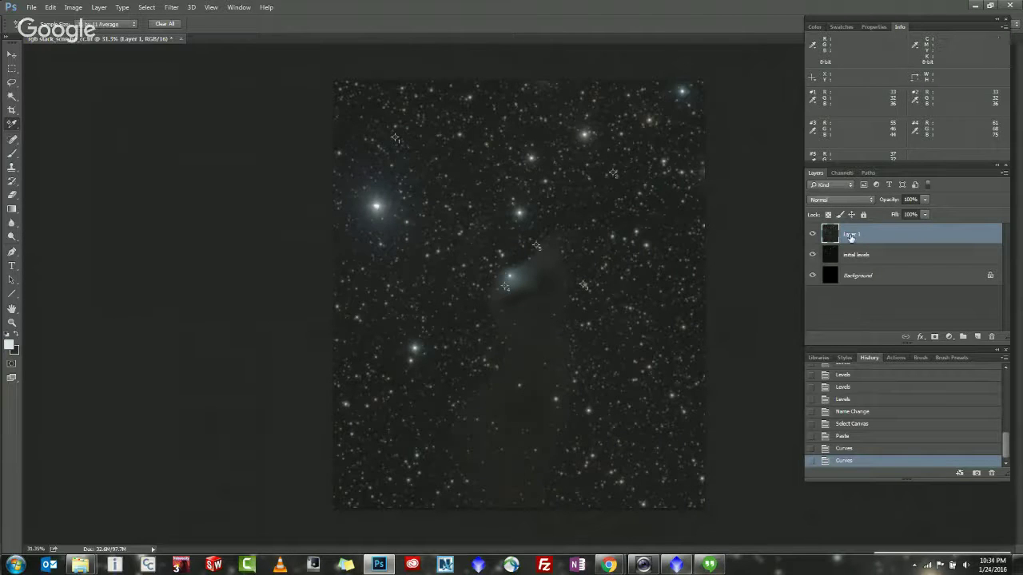
Rename the curves-adjusted Layer 1 to "brightening curves".
double_click(849, 235)
text(brightening curves)
click(832, 303)
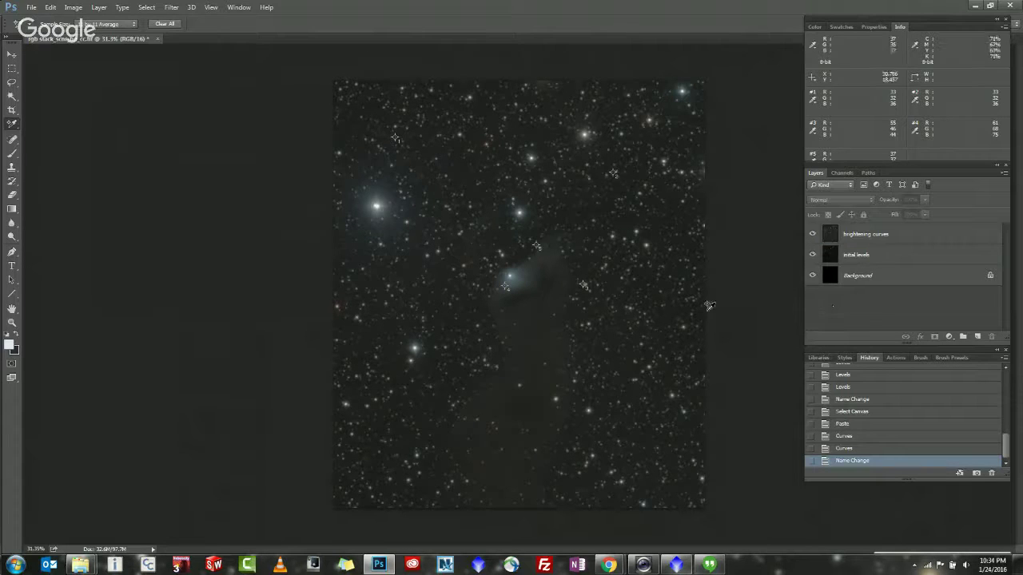
Select the entire canvas, copy it merged, and paste it as a new layer above the brightening curves layer.
click(146, 7)
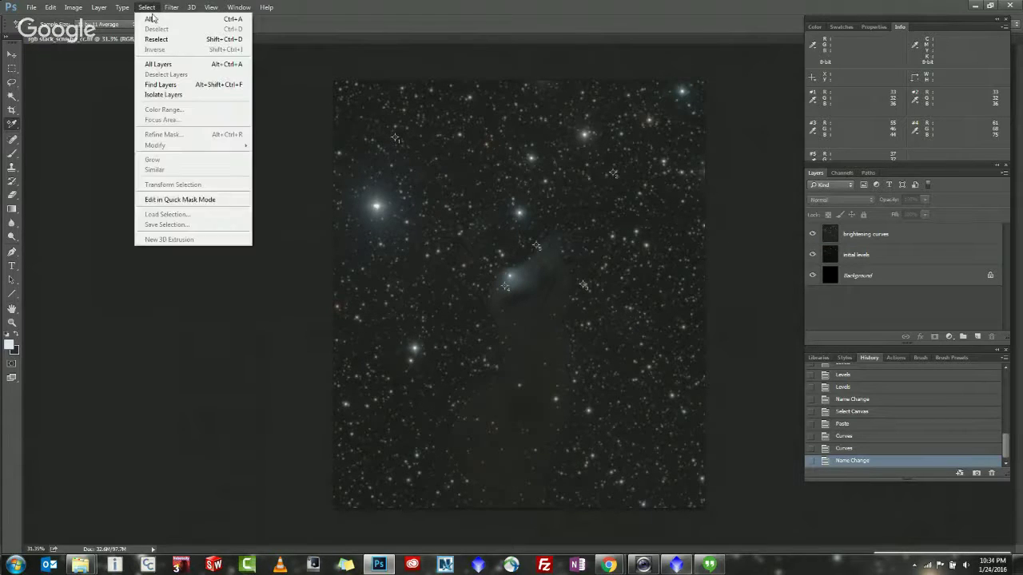
click(150, 19)
click(50, 7)
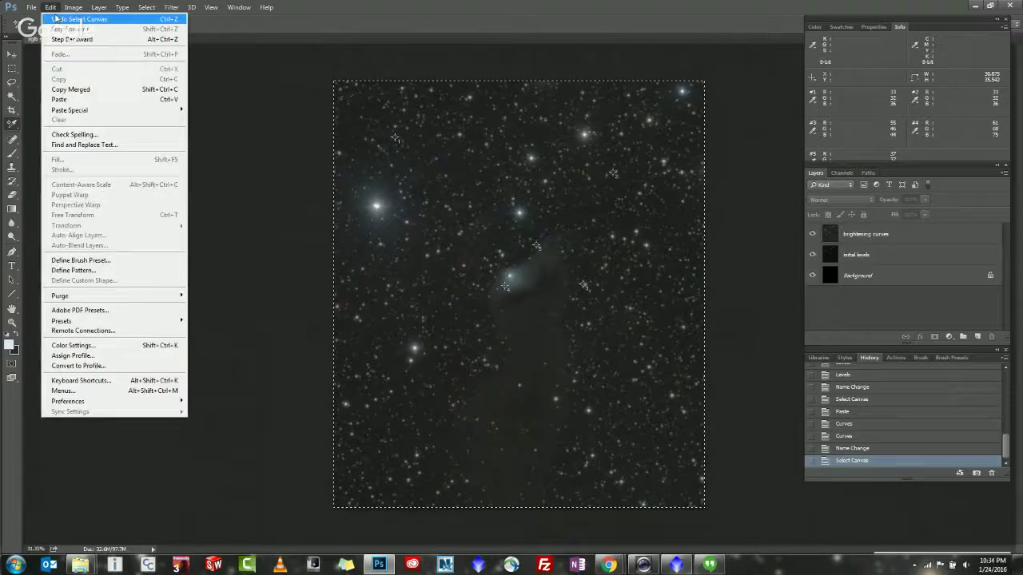
click(88, 86)
key(ctrl+v)
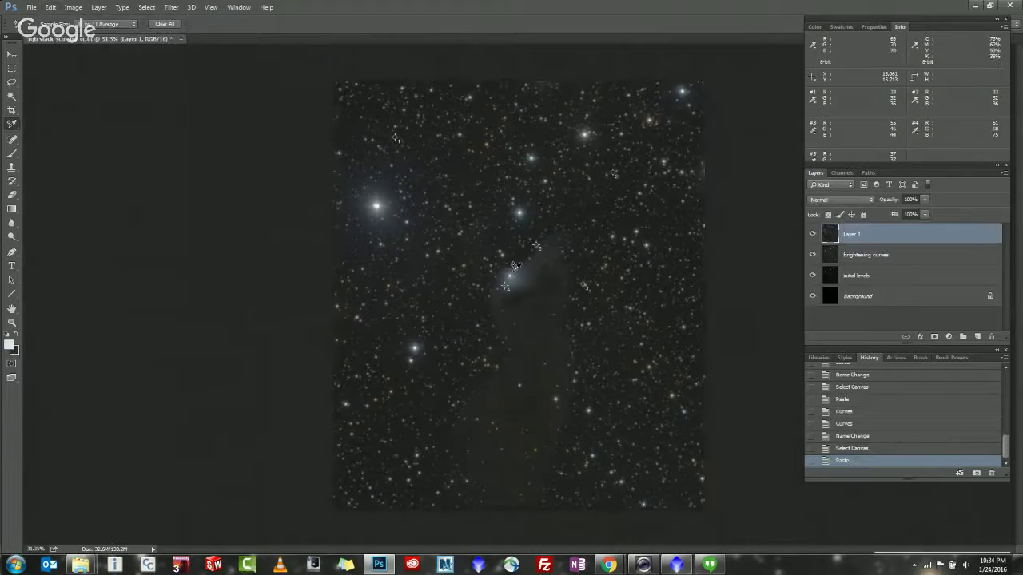
Apply RGB Levels to the new Layer 1 with the black input level set to 10.
key(ctrl+l)
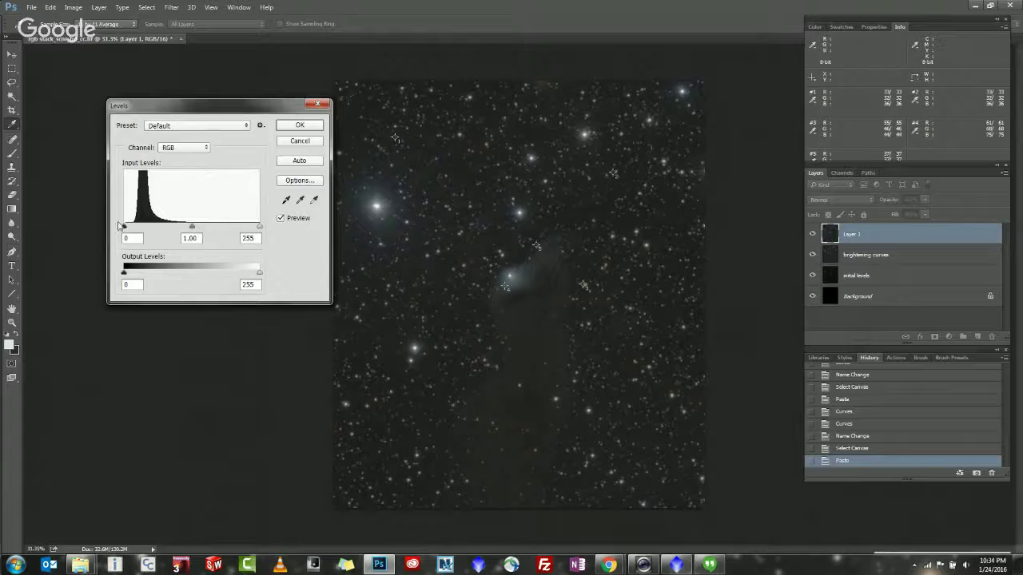
drag(123, 227, 128, 228)
click(129, 228)
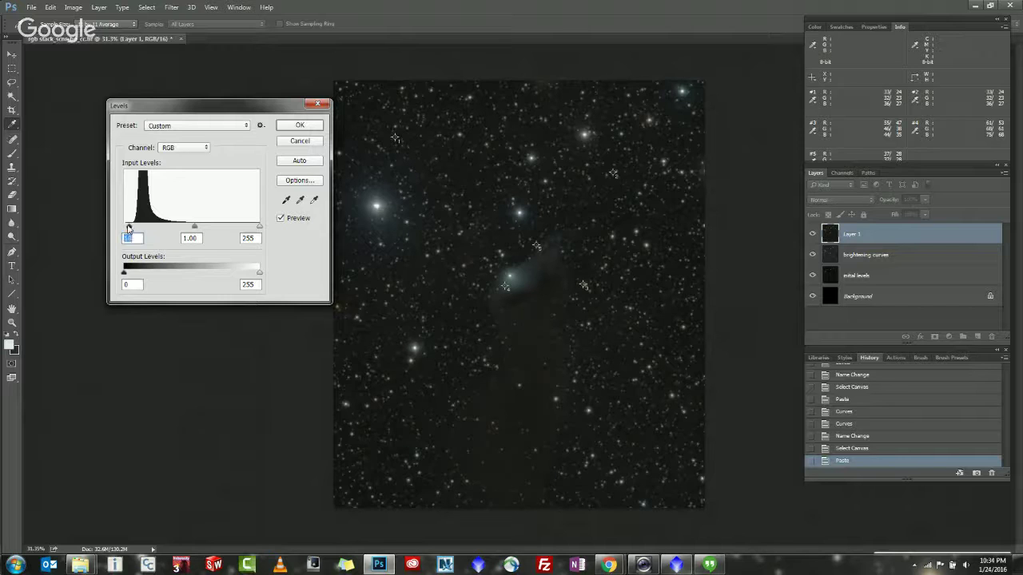
click(303, 126)
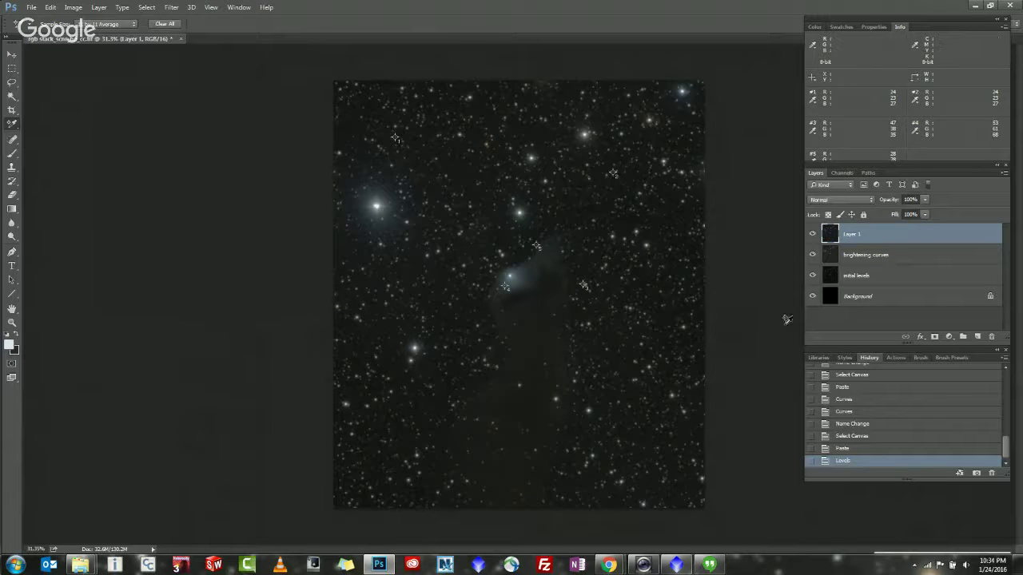
Compare the stretch stages by hiding the layers down to the Background, showing them again one by one, and inspecting the nebula up close.
click(814, 233)
click(812, 254)
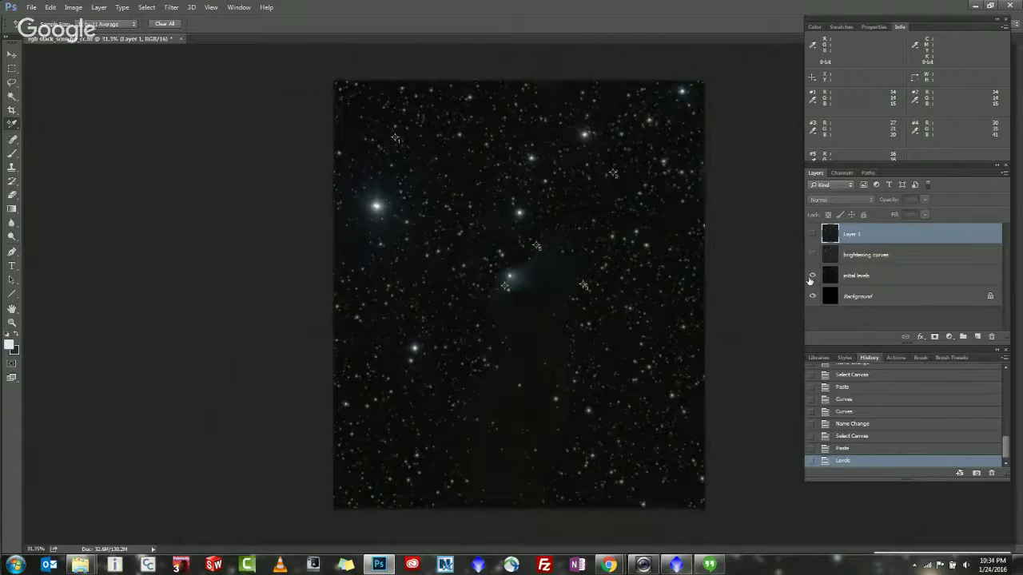
click(813, 275)
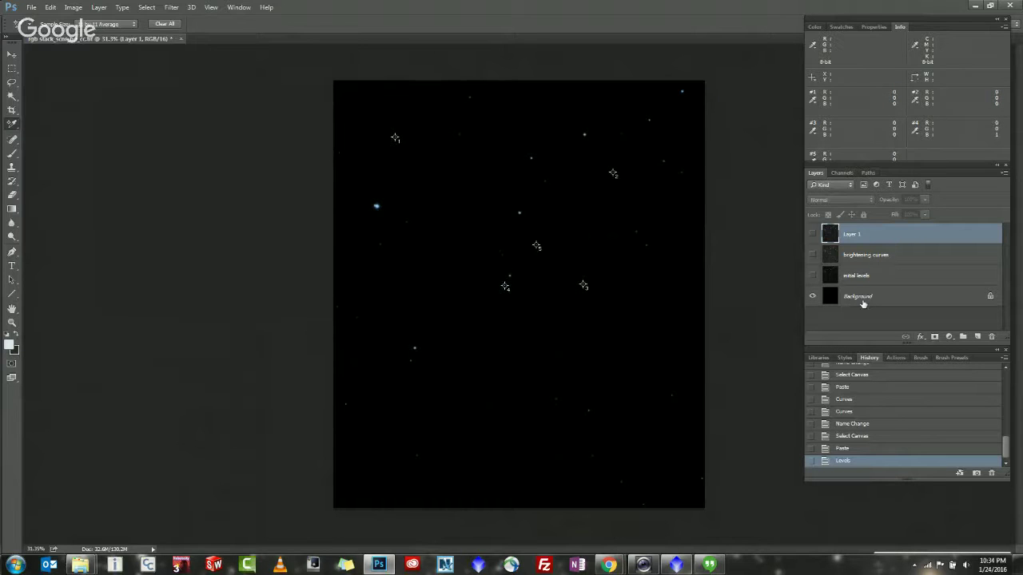
click(811, 275)
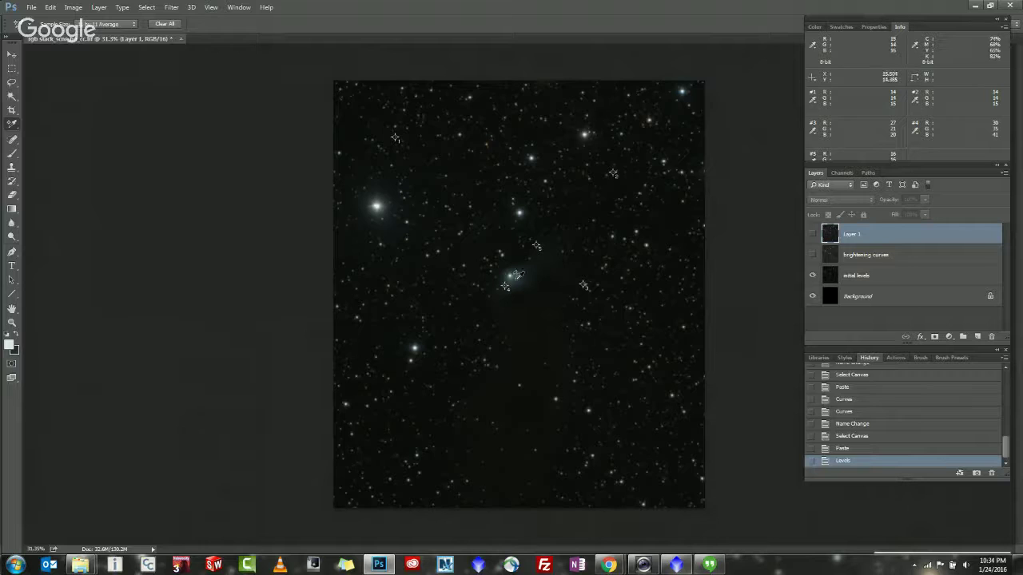
click(812, 255)
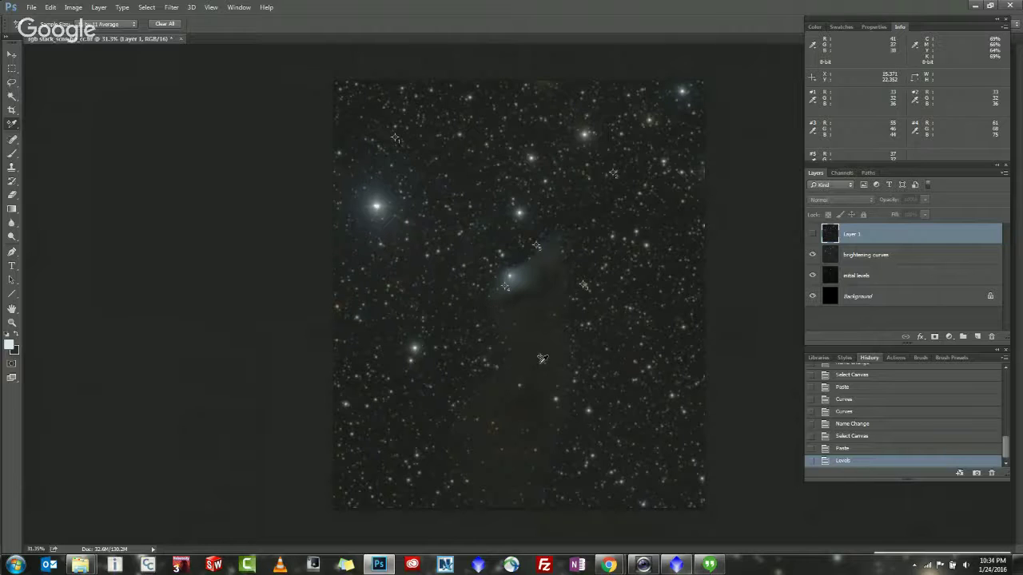
click(812, 233)
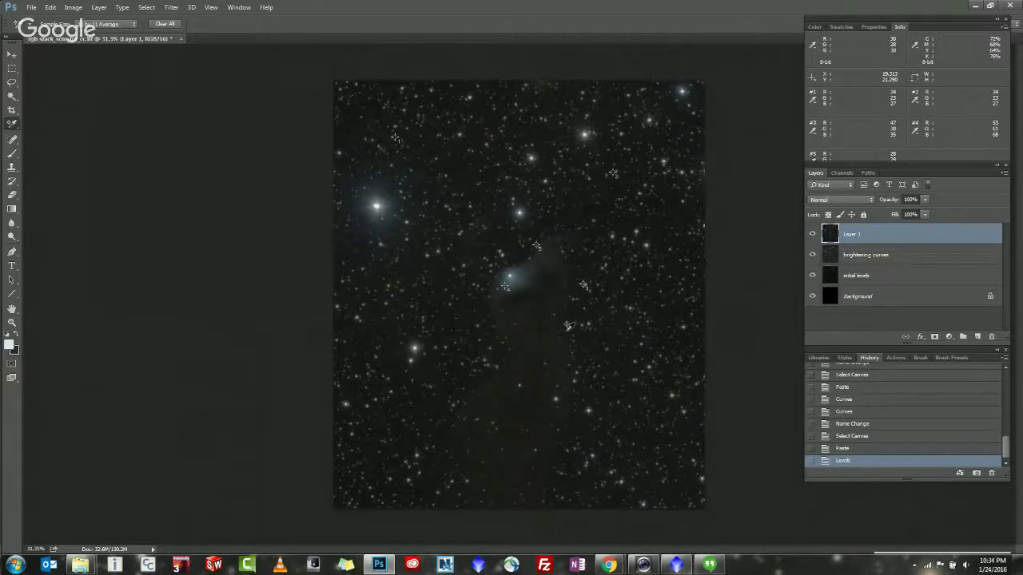
scroll(568, 326, up, 5)
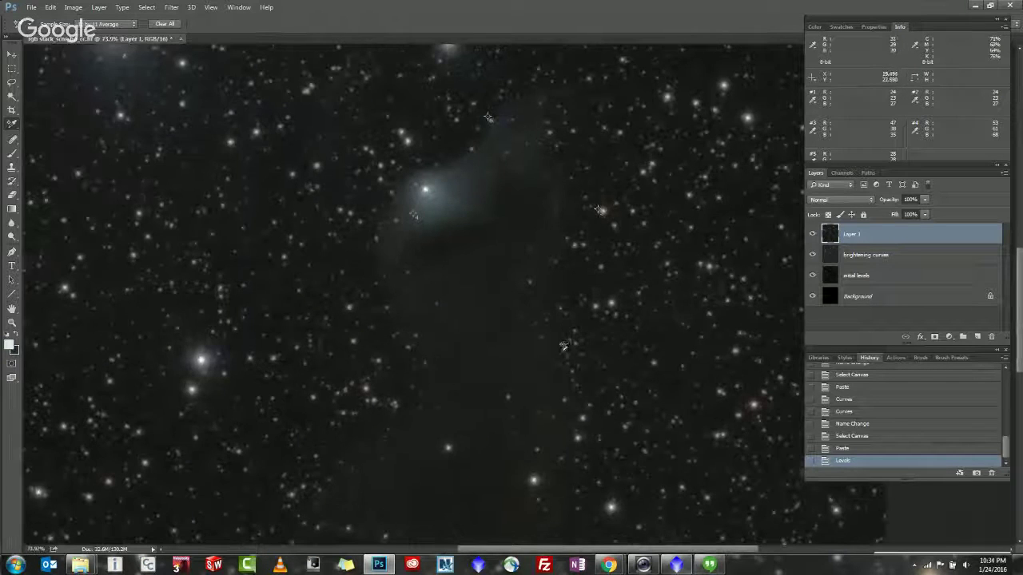
Select the entire canvas, copy it merged, and paste it as a new layer above Layer 1.
click(146, 7)
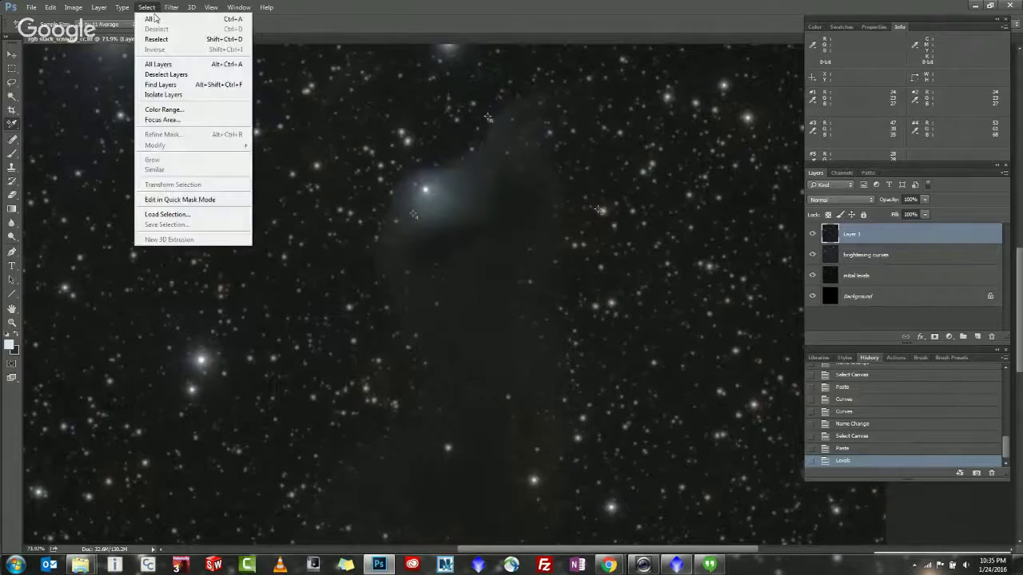
click(144, 18)
click(51, 7)
click(79, 88)
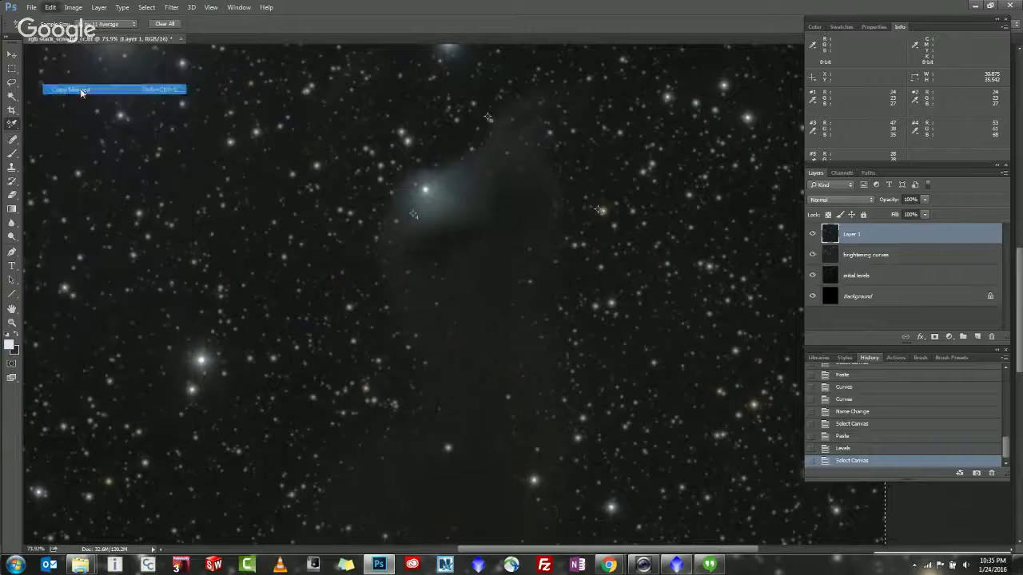
key(ctrl+v)
Hide Layer 2, Layer 1, and the brightening curves layer to expose the initial levels layer.
scroll(403, 314, down, 3)
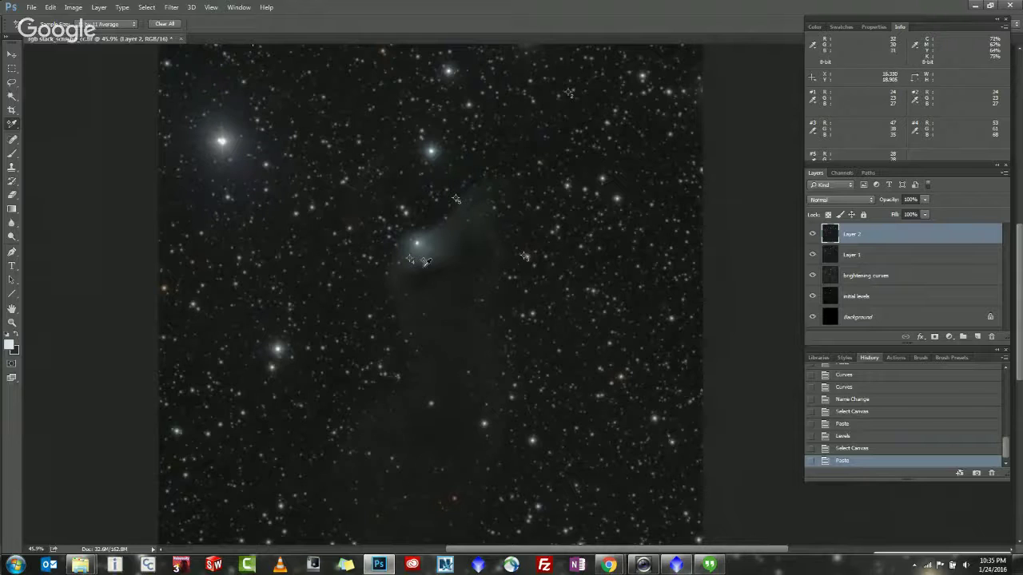
click(812, 237)
click(813, 255)
click(813, 274)
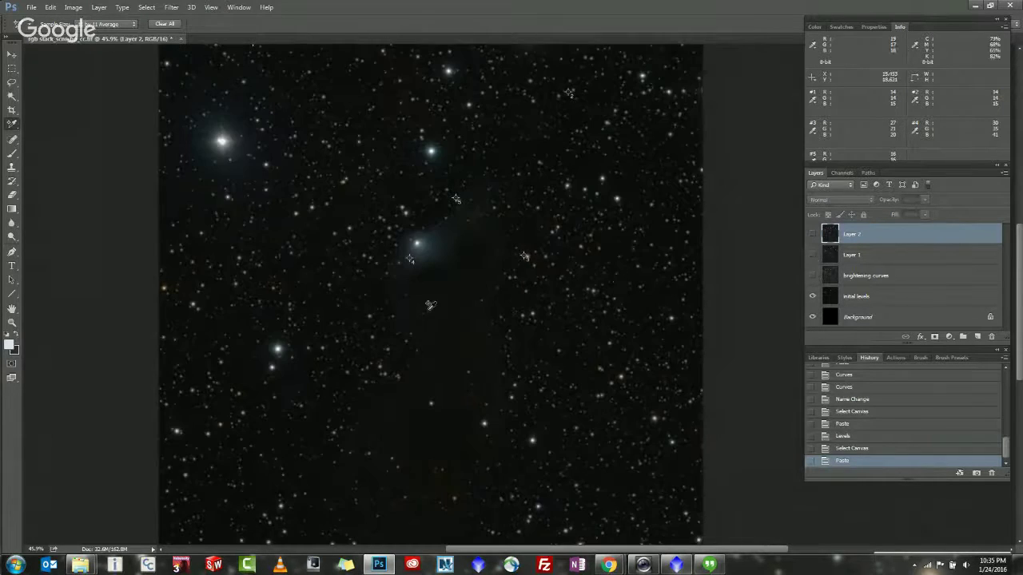
Delete the color sampler just below the bright star in the blue nebula.
alt+scroll(437, 355, up, 2)
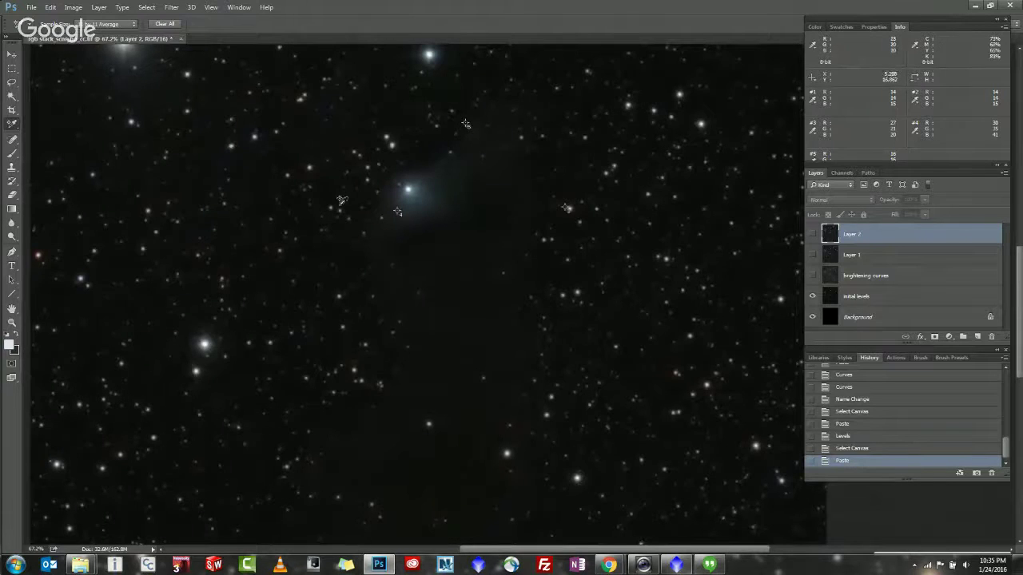
right_click(397, 214)
click(422, 218)
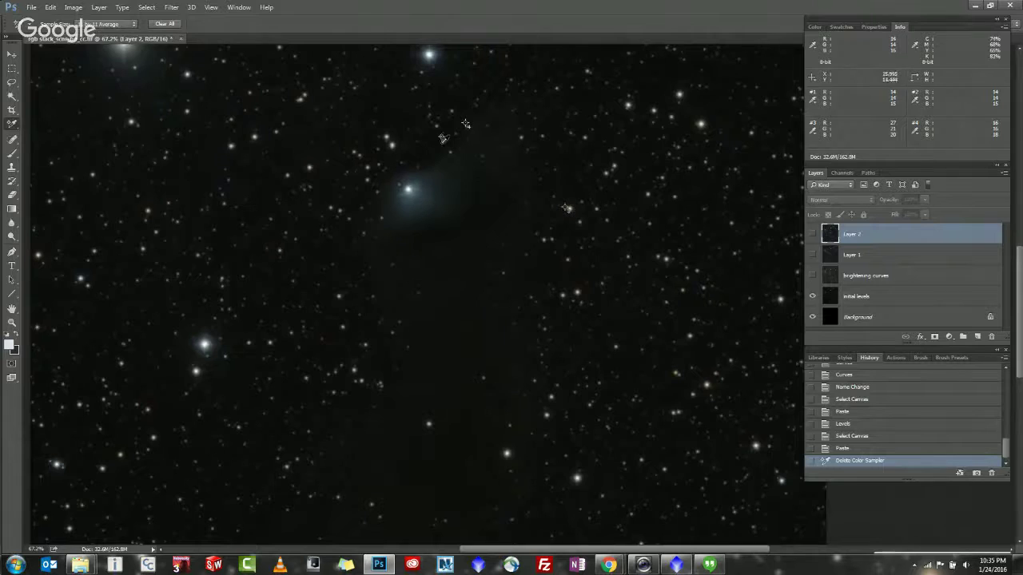
Delete the color samplers near the upper-left corner, above the blue nebula, and beside the orange star to its right.
alt+scroll(251, 162, down, 2)
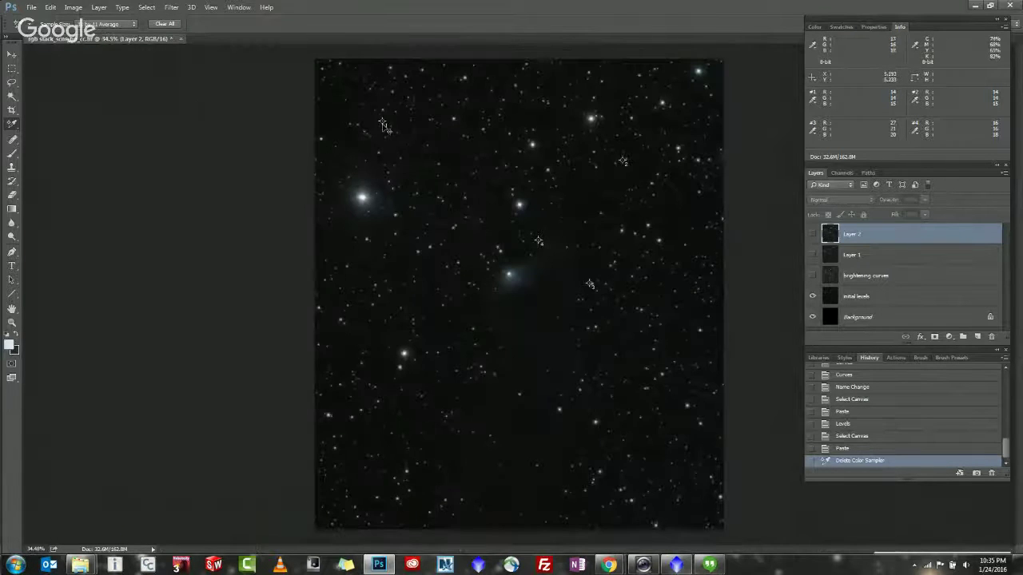
right_click(384, 125)
click(400, 132)
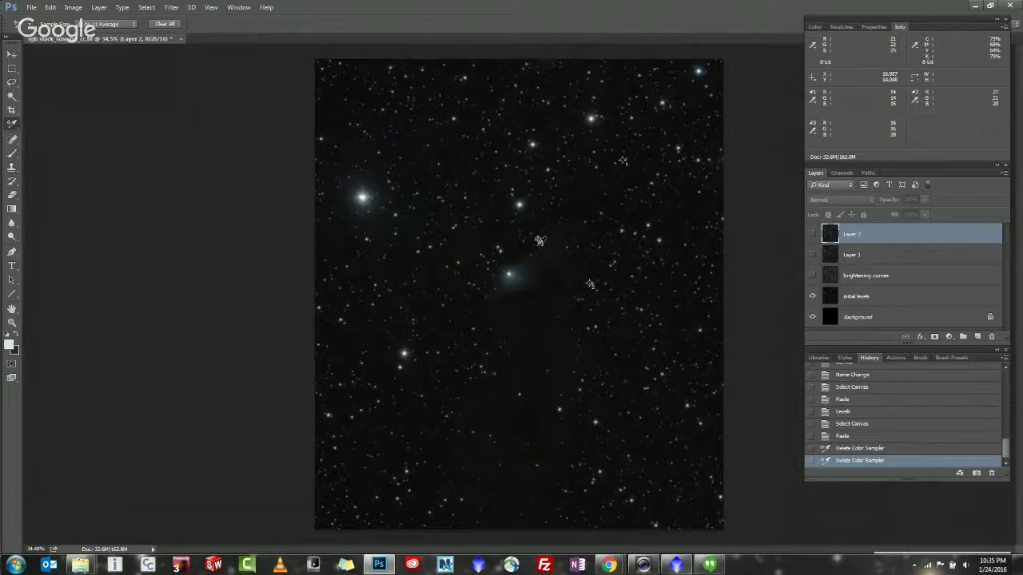
right_click(539, 240)
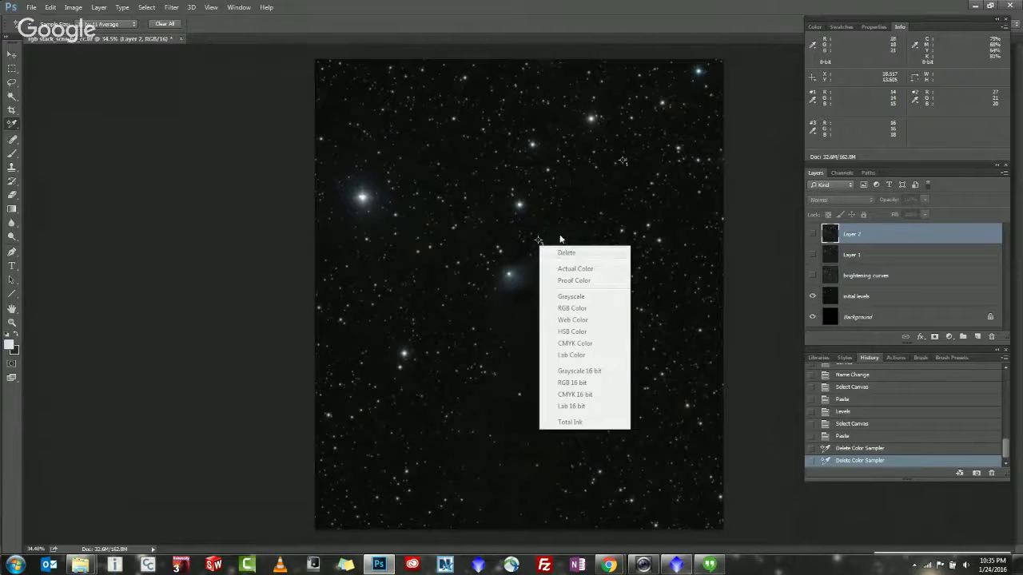
click(566, 254)
alt+scroll(540, 240, up, 2)
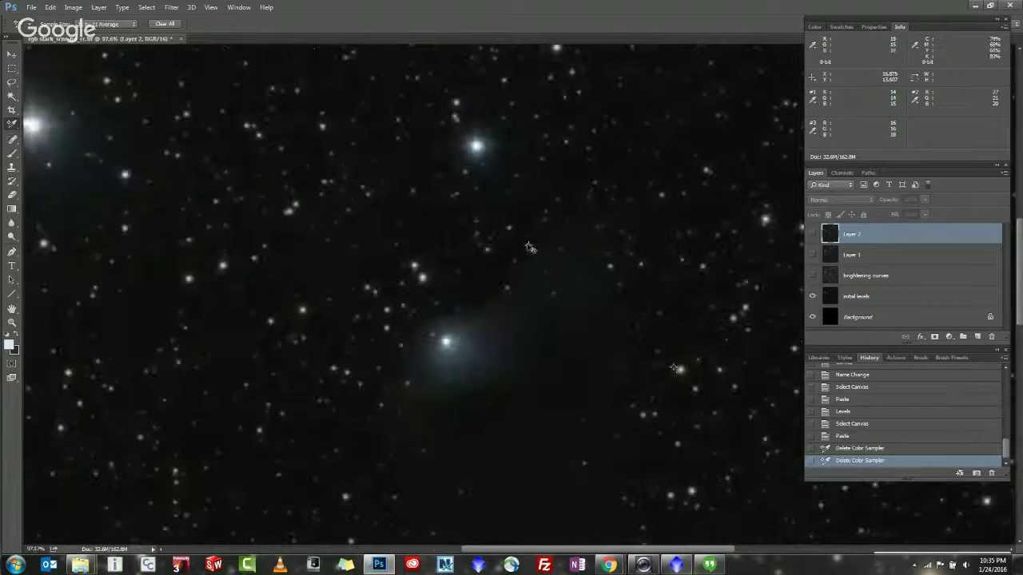
right_click(529, 247)
click(555, 252)
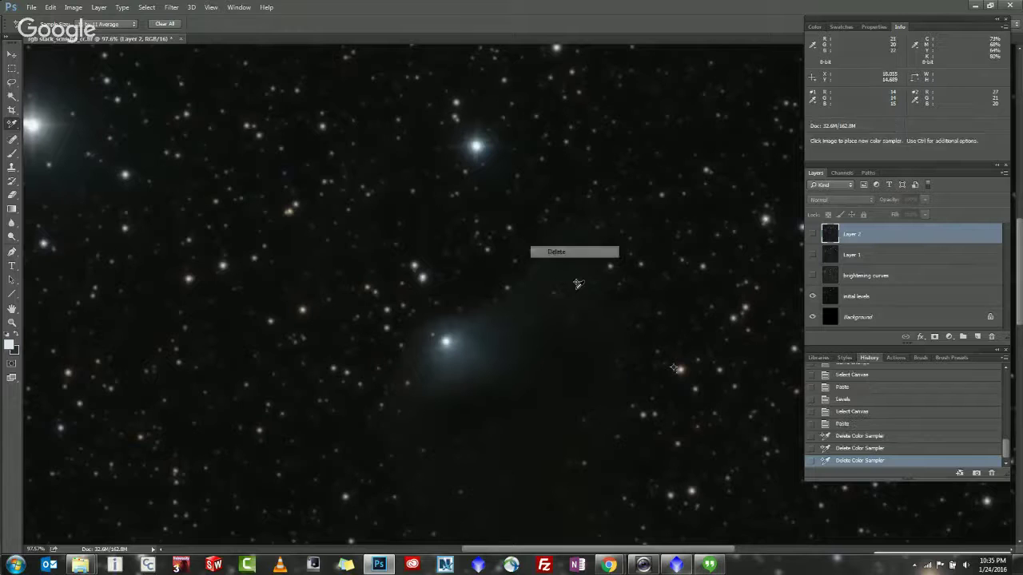
right_click(673, 370)
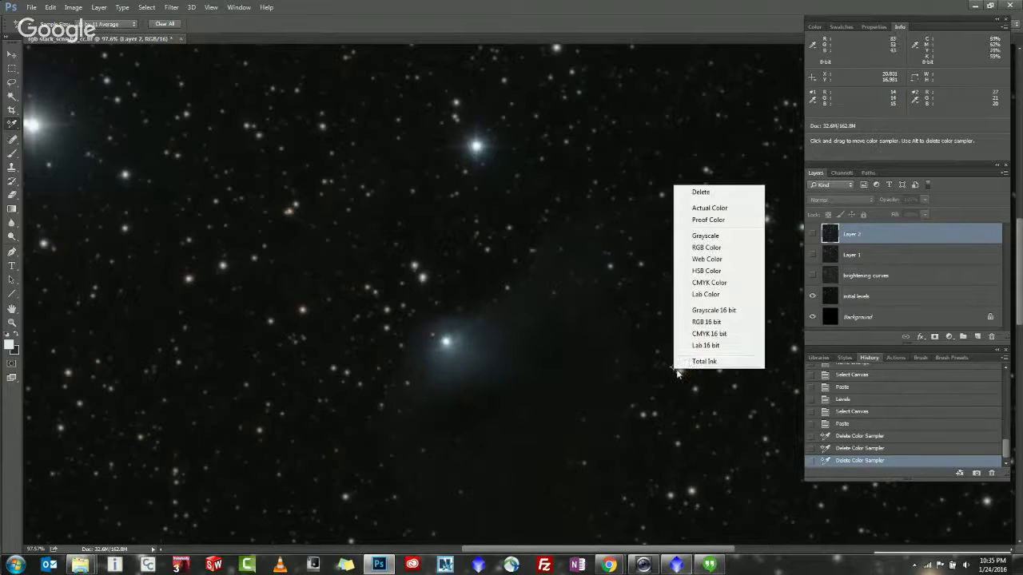
click(700, 193)
Place new color samplers on the star field beside the dark nebula and on the dark dust below the blue nebula.
scroll(621, 162, down, 2)
scroll(496, 386, up, 5)
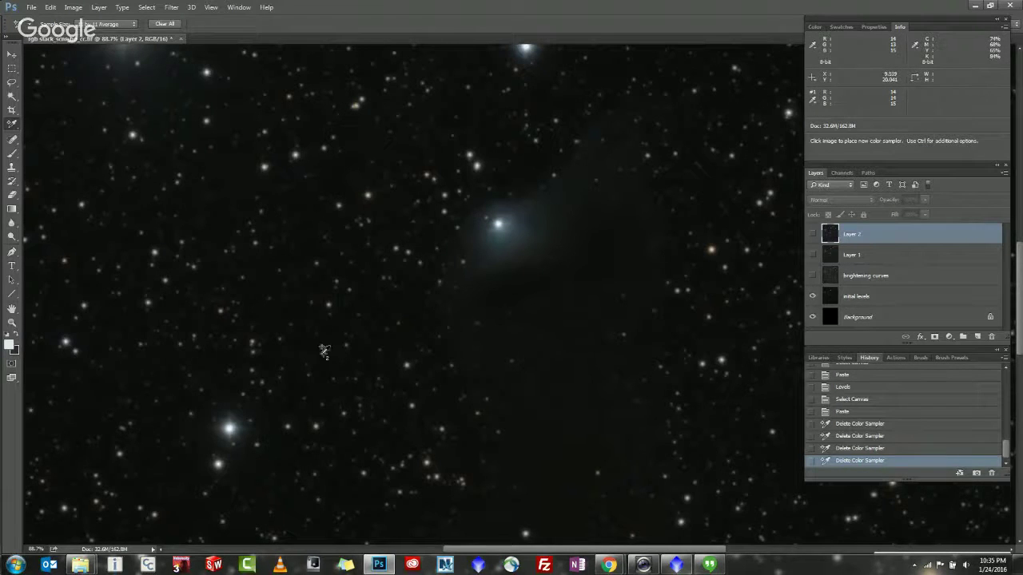
click(323, 355)
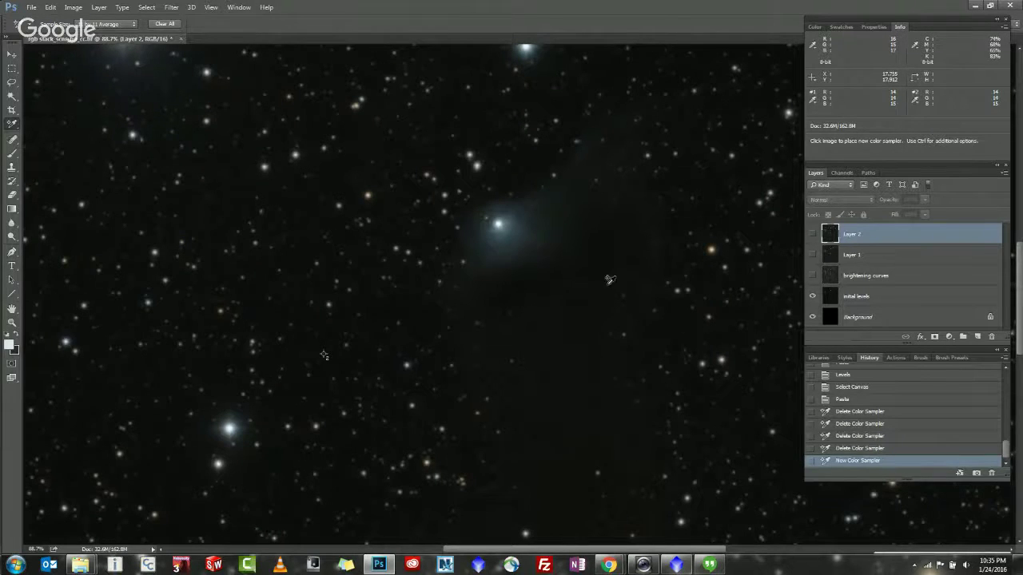
scroll(609, 280, down, 3)
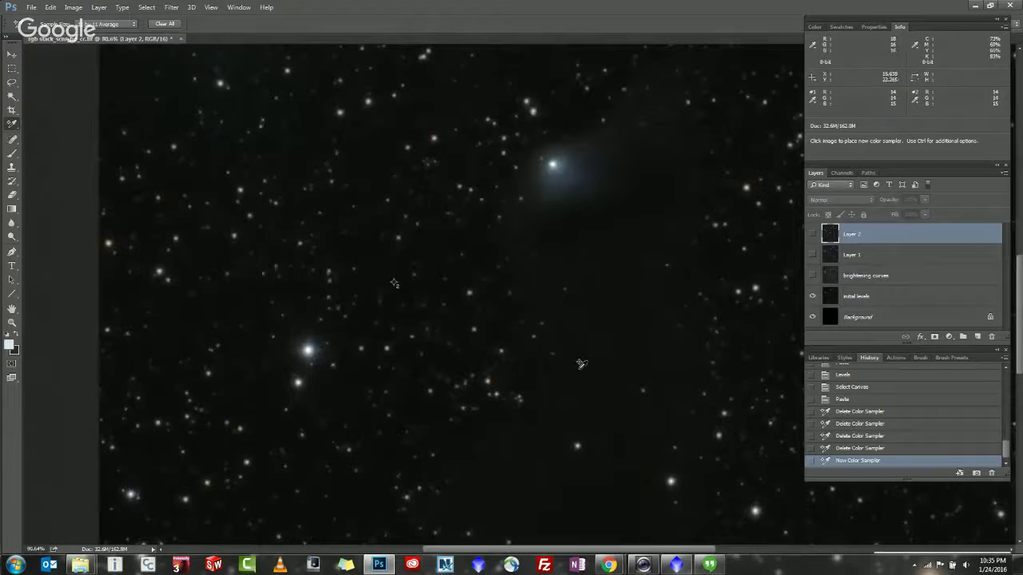
click(557, 472)
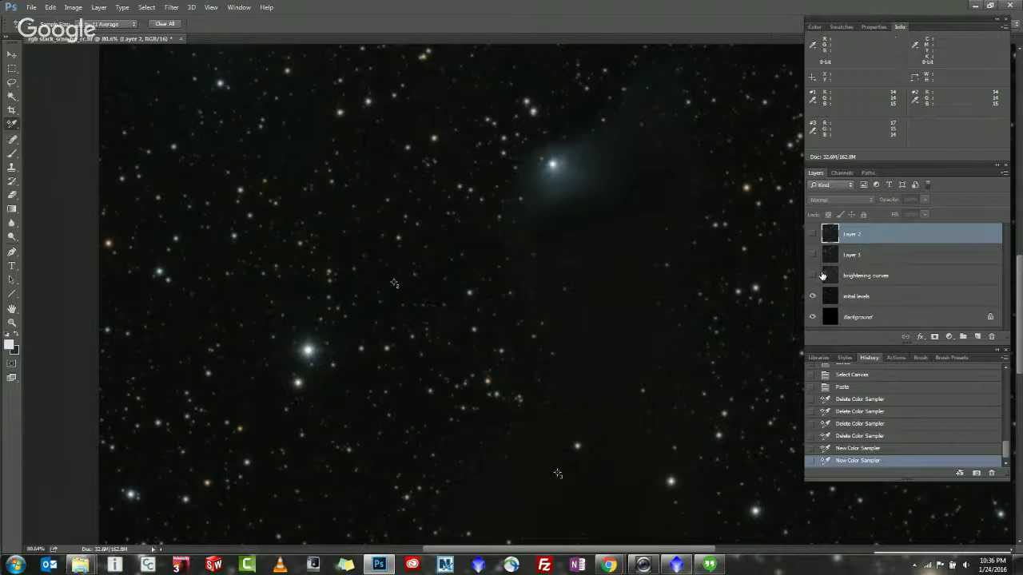
Show the brightening curves layer and Layer 1 again to compare their sampler readings.
click(870, 276)
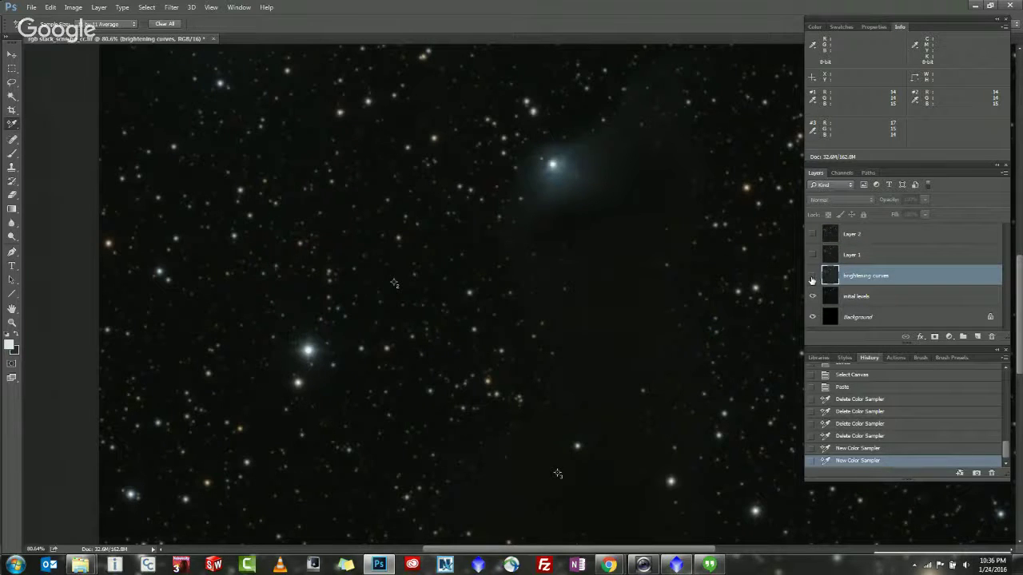
click(812, 276)
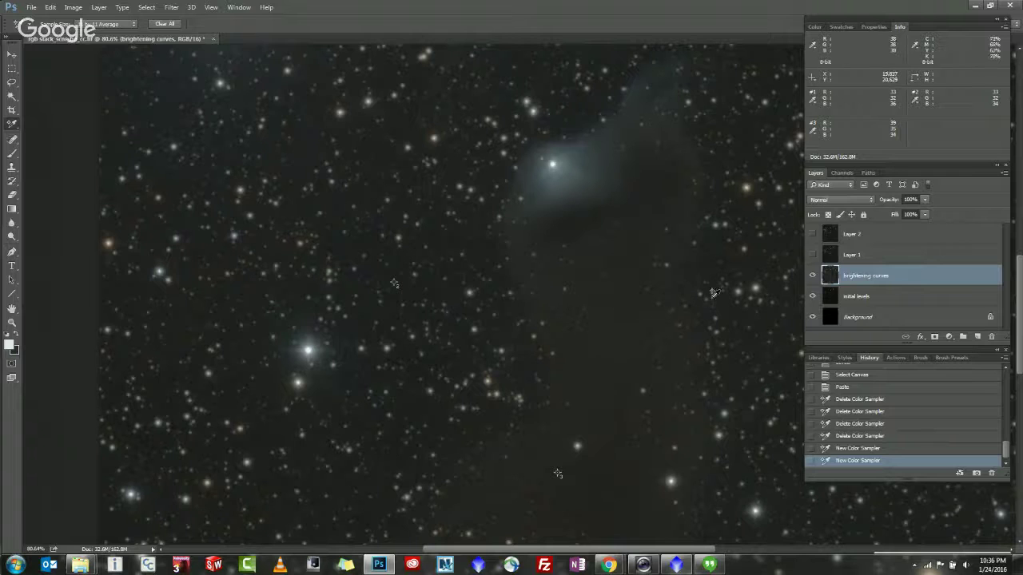
click(811, 256)
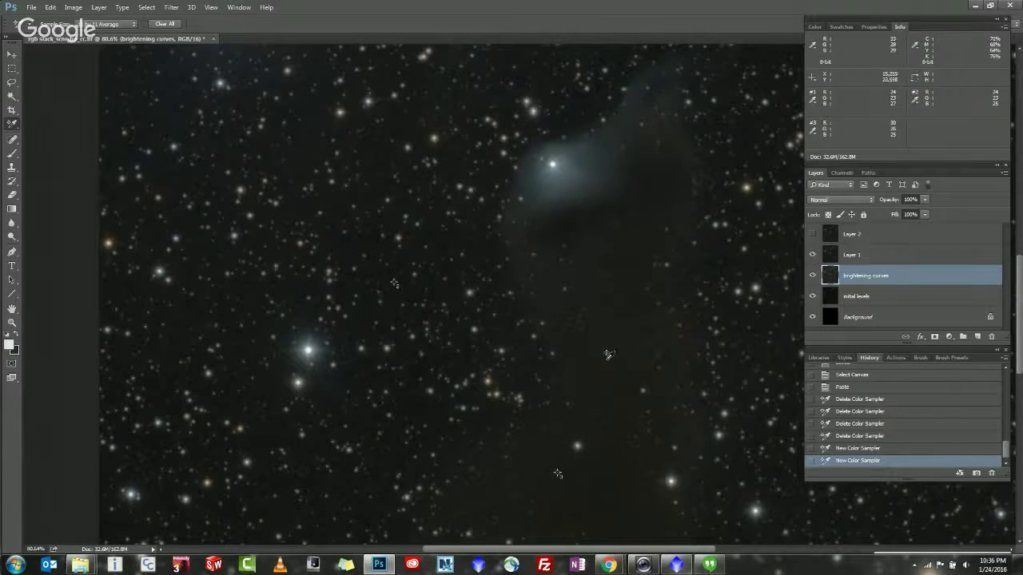
Rename Layer 1 as "darkening levels".
click(867, 256)
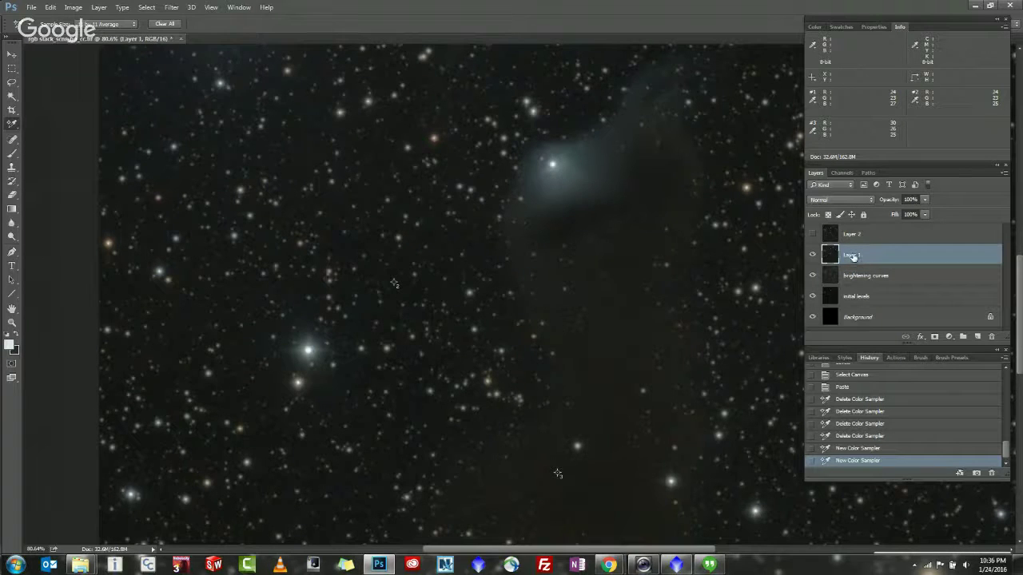
double_click(853, 256)
text(dec)
key(Return)
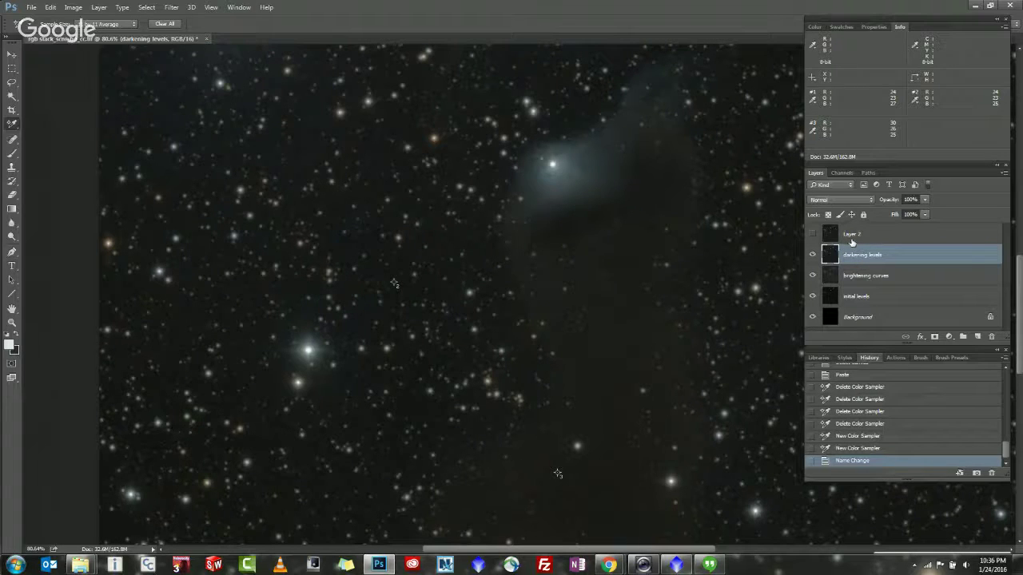
Show and select Layer 2, then start a Curves adjustment anchored at background level 23 and shadow level 9.
click(852, 240)
click(812, 233)
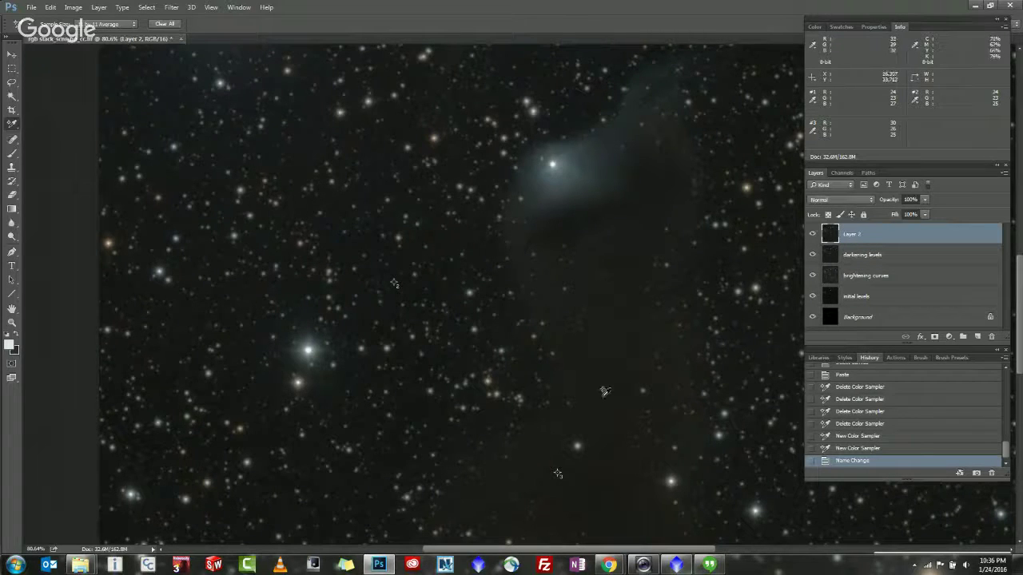
scroll(394, 284, down, 3)
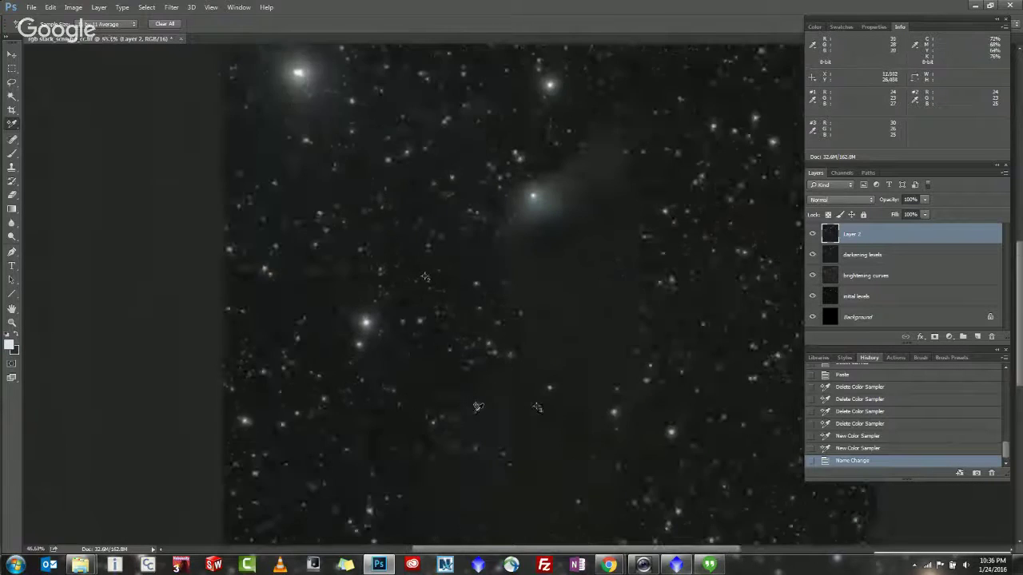
scroll(425, 277, up, 1)
key(ctrl+m)
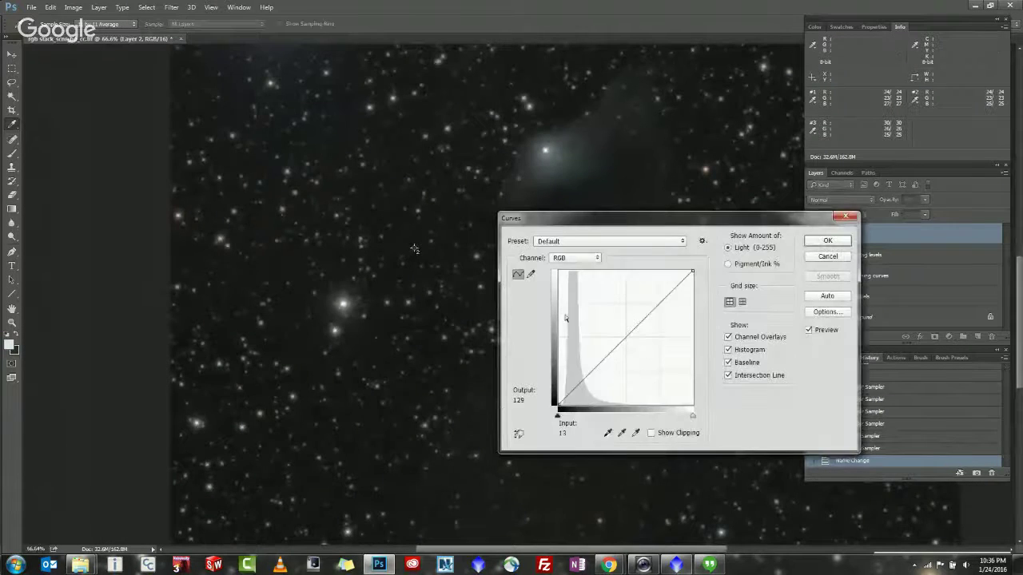
drag(607, 217, 781, 243)
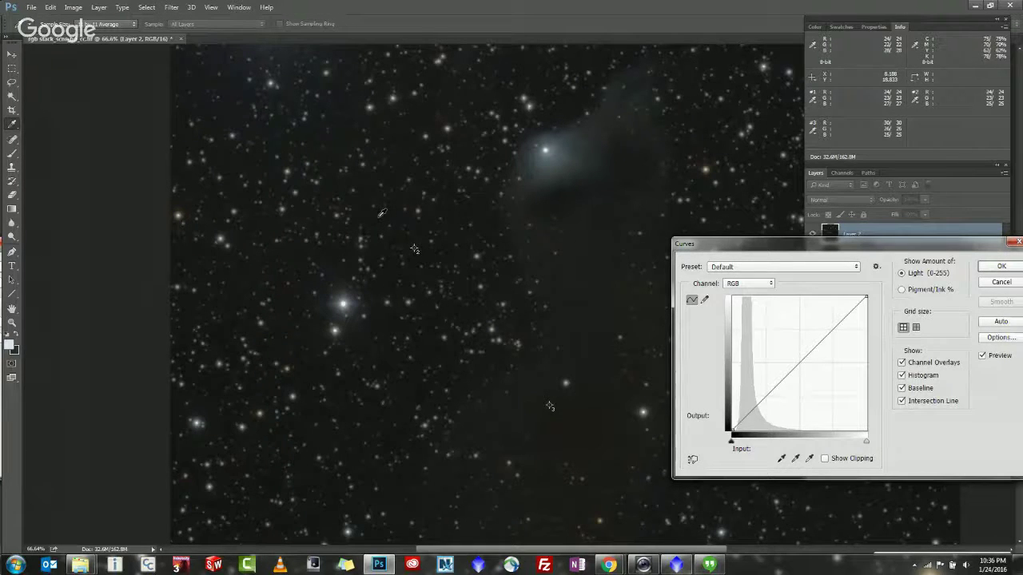
ctrl+click(381, 214)
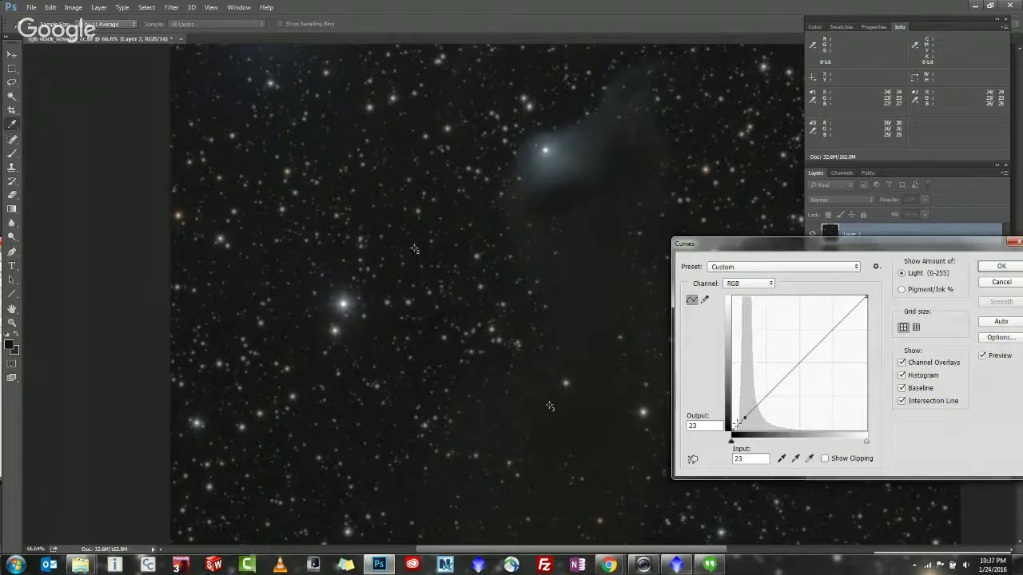
drag(743, 420, 736, 425)
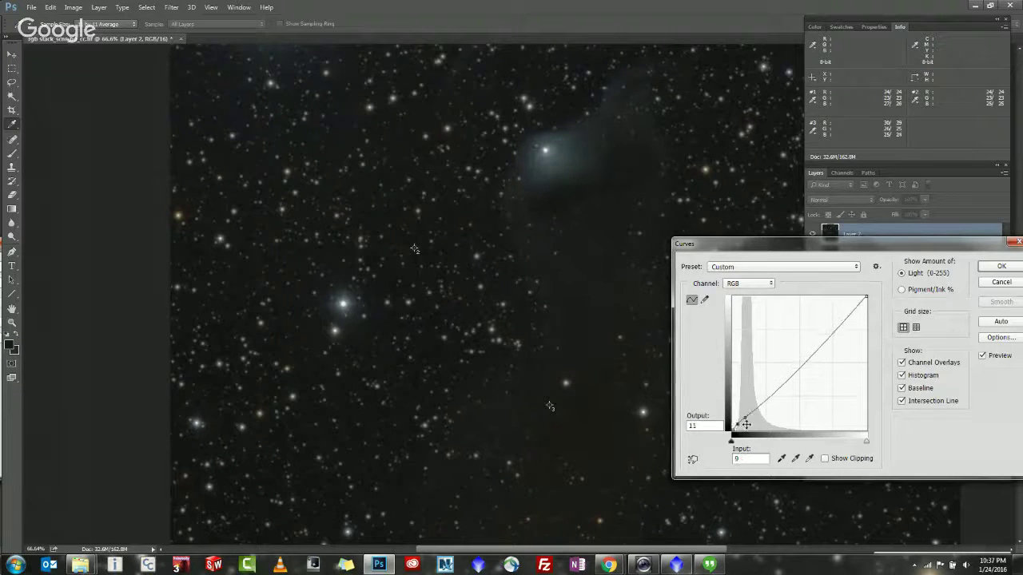
double_click(704, 425)
text(9)
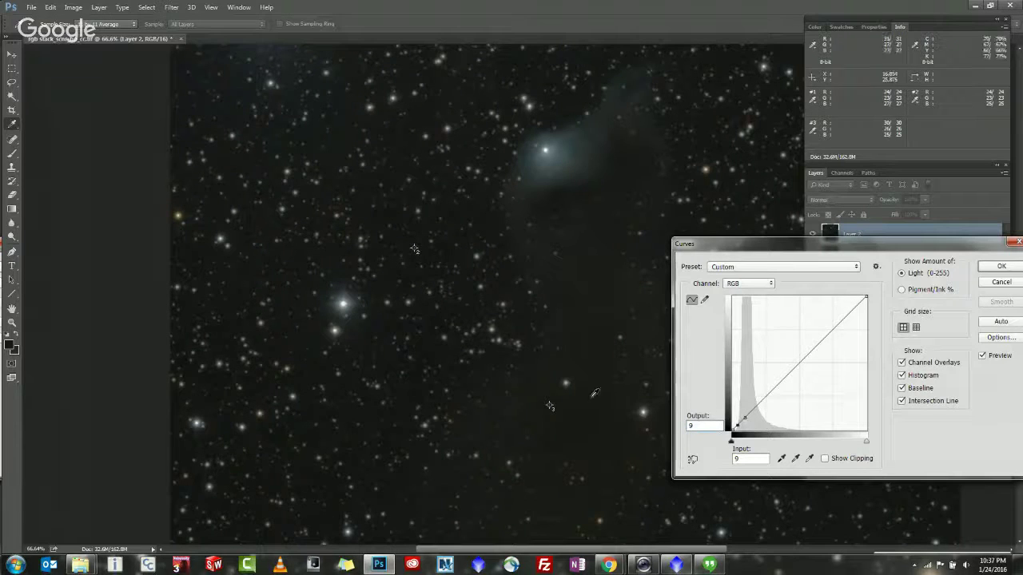
Add a curve point for the dust below the nebula and raise it to output 32 at input 27.
ctrl+click(550, 382)
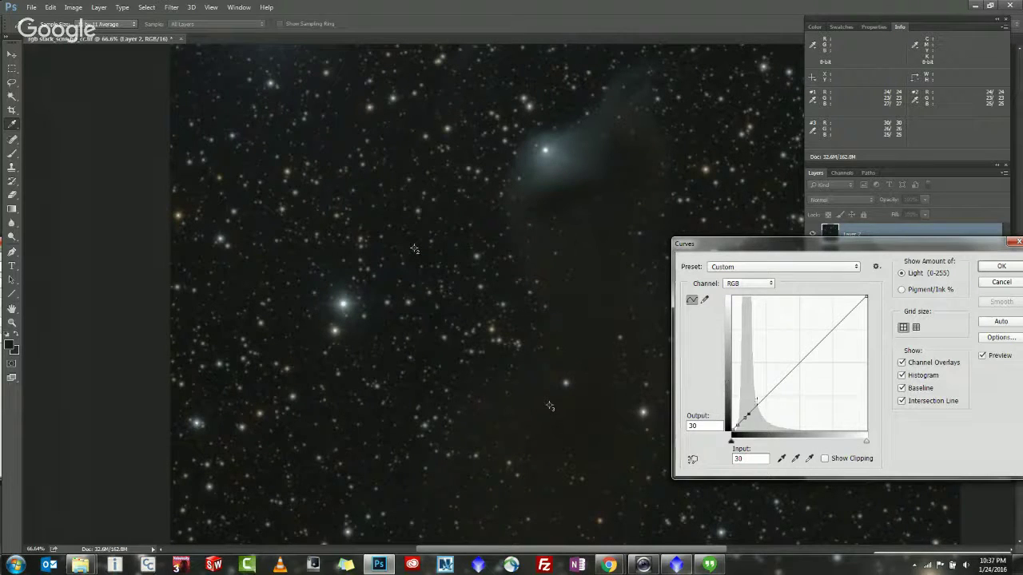
drag(747, 414, 746, 414)
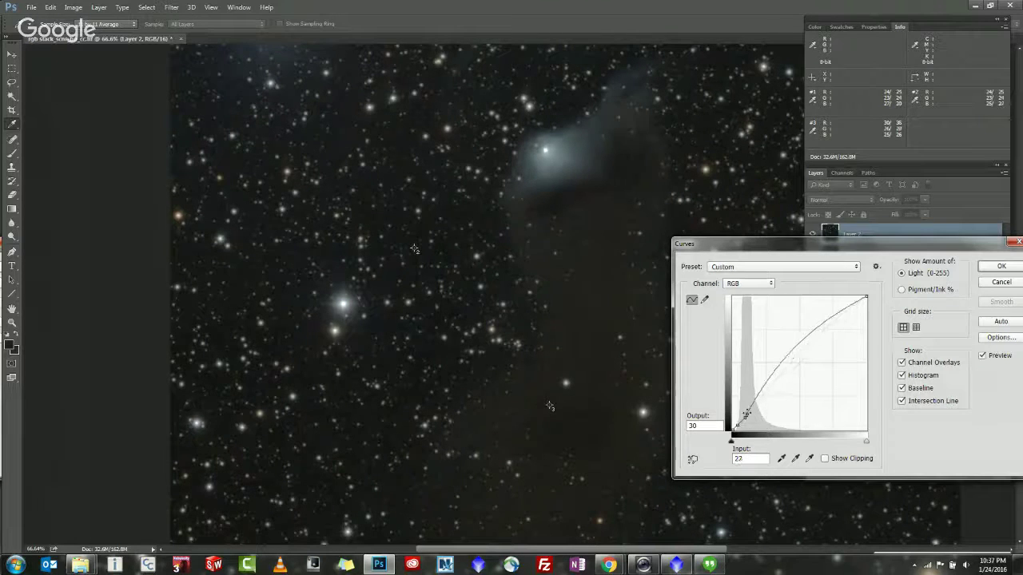
key(Up)
key(Up)
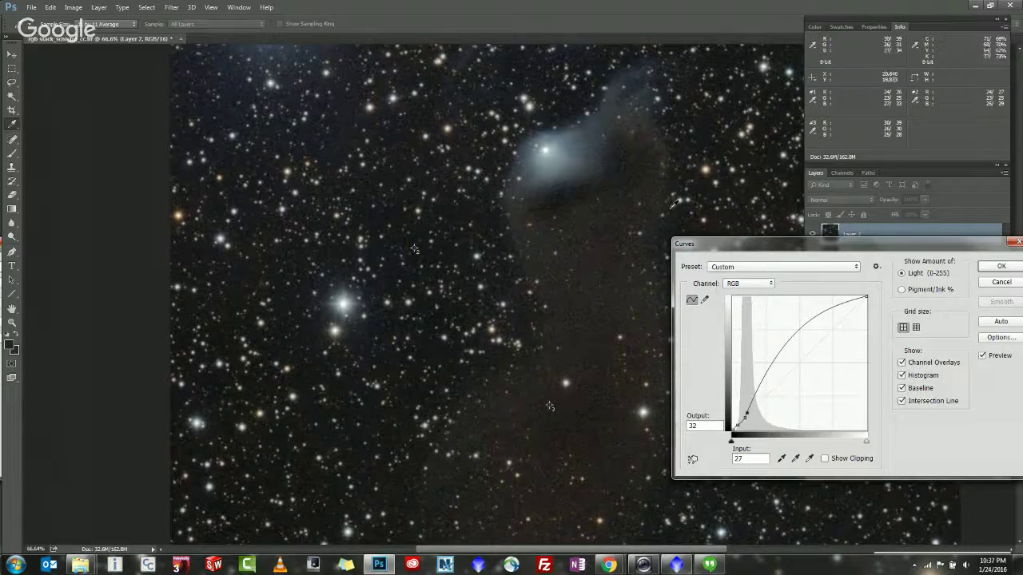
Pull down the highlights with a curve point from the nebula's star, lower the dust point to output 29, and apply Curves.
ctrl+click(548, 147)
drag(824, 313, 831, 326)
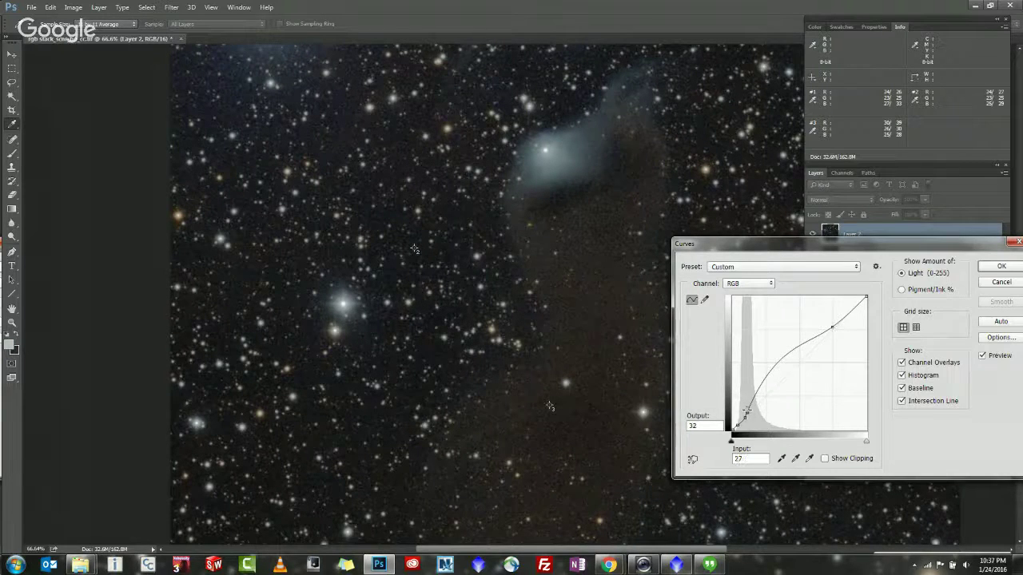
drag(745, 410, 746, 413)
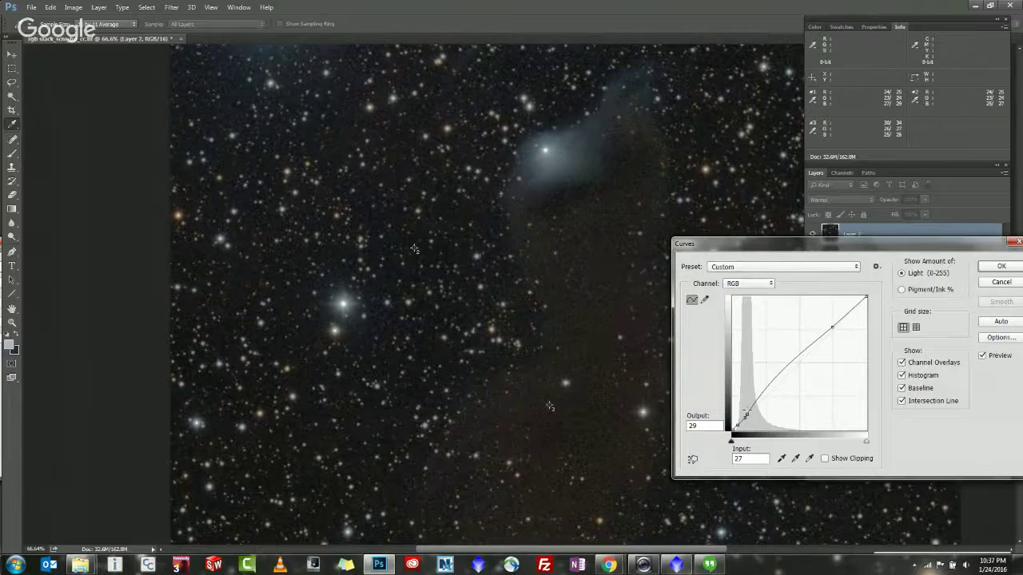
click(984, 266)
Start another Curves adjustment on Layer 2 with points at background level 25, dust level 31, and the nebula's bright star.
key(ctrl+m)
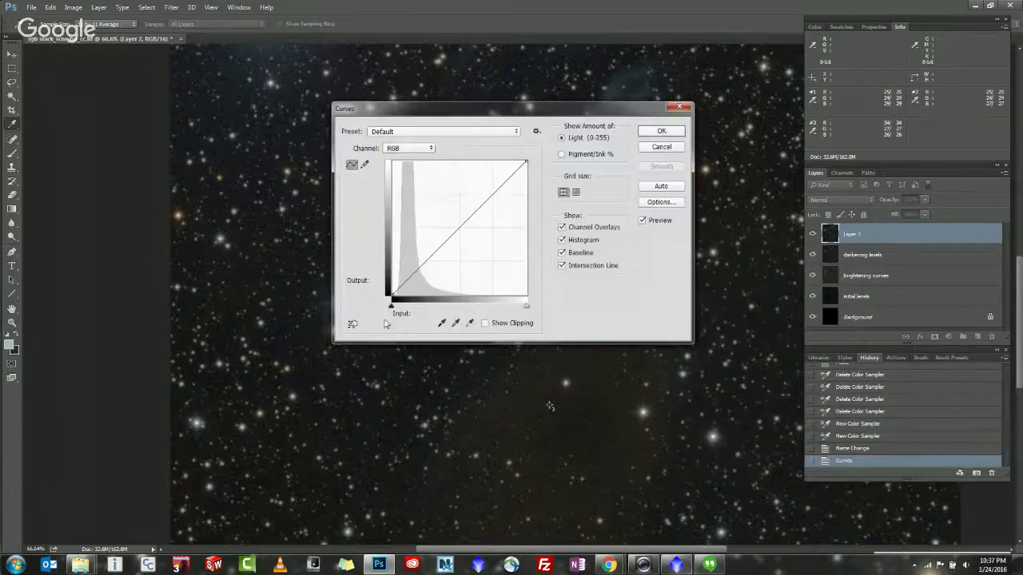
ctrl+click(552, 432)
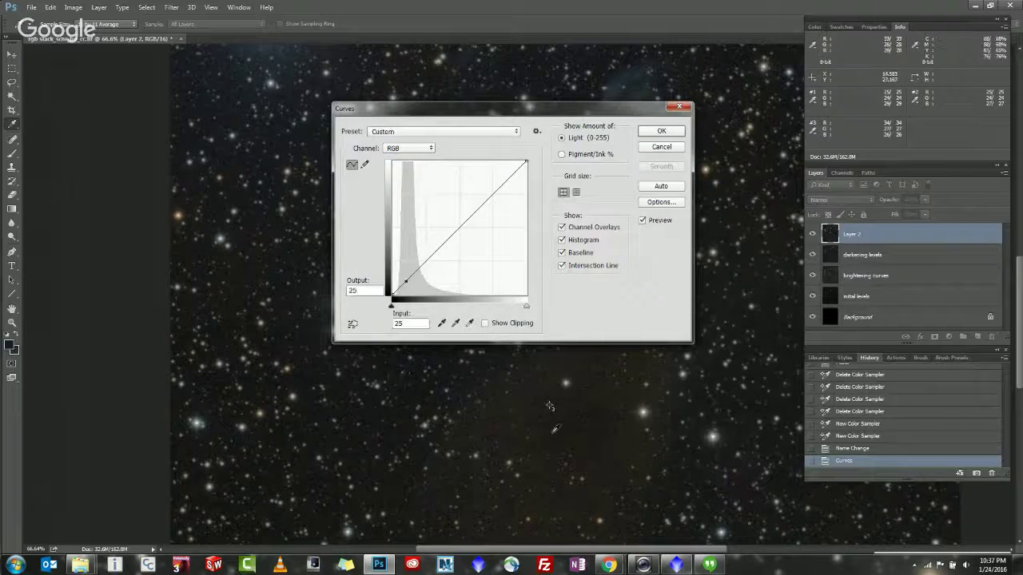
ctrl+click(531, 408)
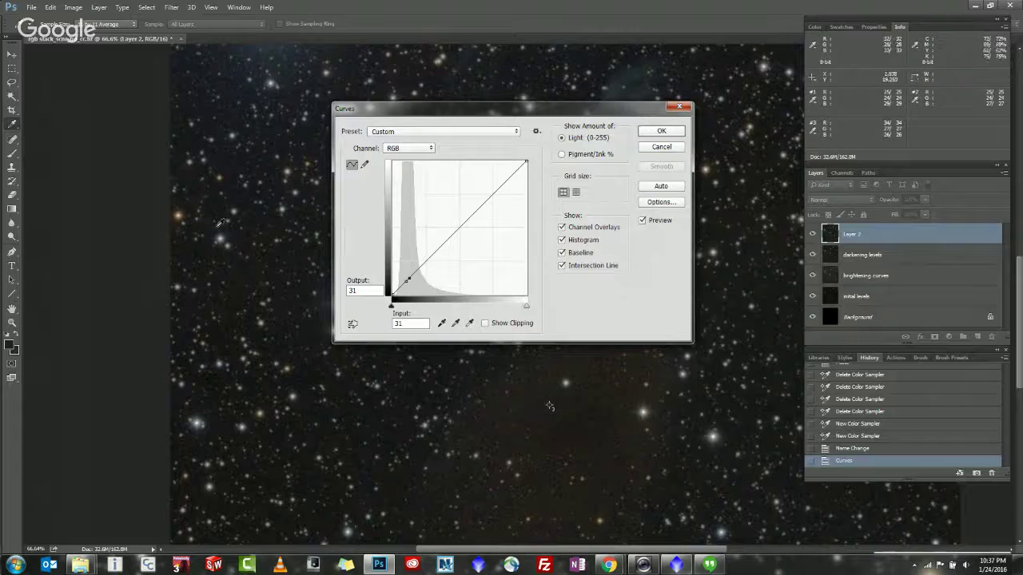
drag(550, 110, 539, 244)
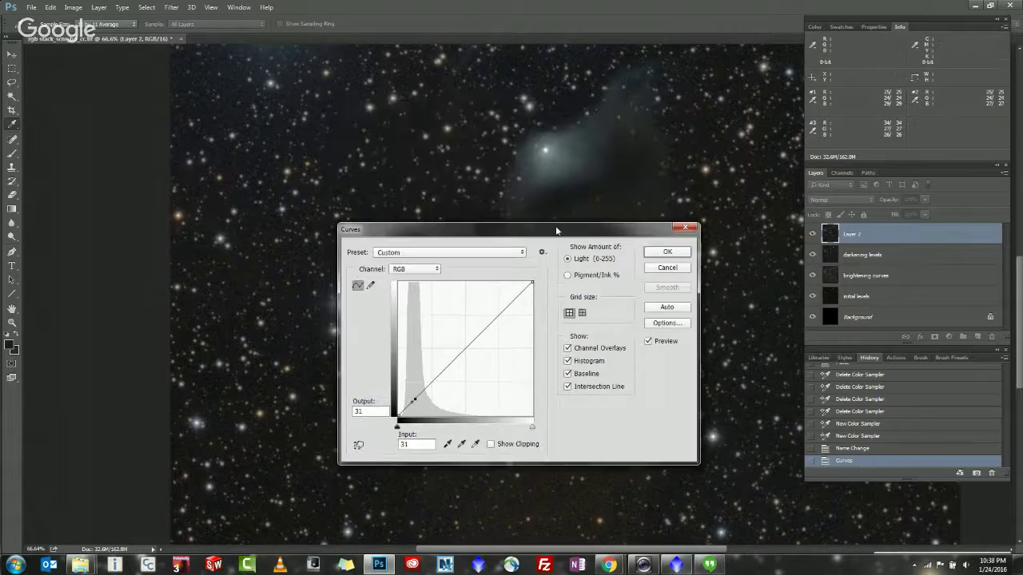
ctrl+click(549, 148)
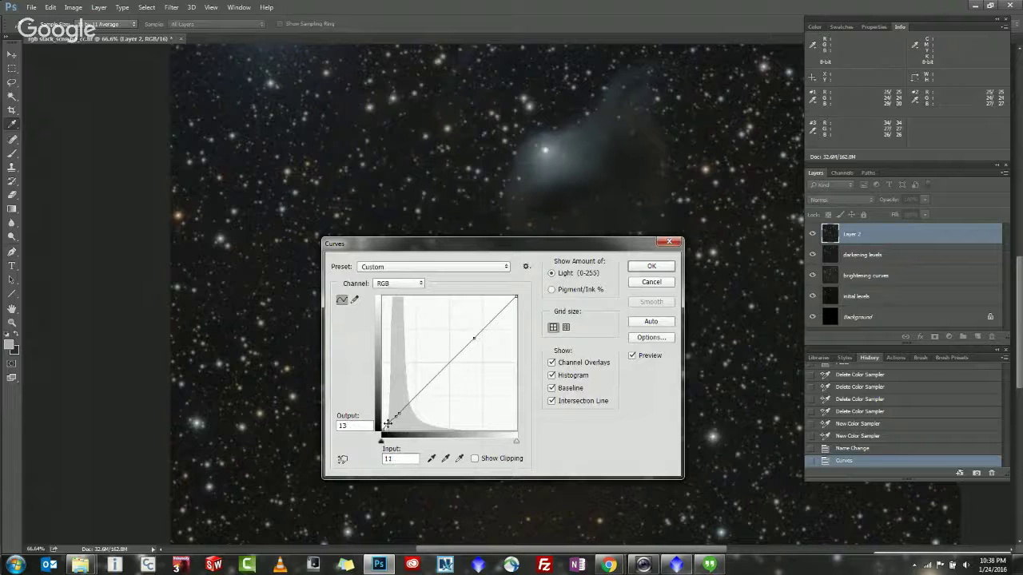
Add a further highlight point, raise the dust point to output 33 at input 31, apply Curves, and inspect the nebula.
click(485, 322)
drag(397, 412, 397, 410)
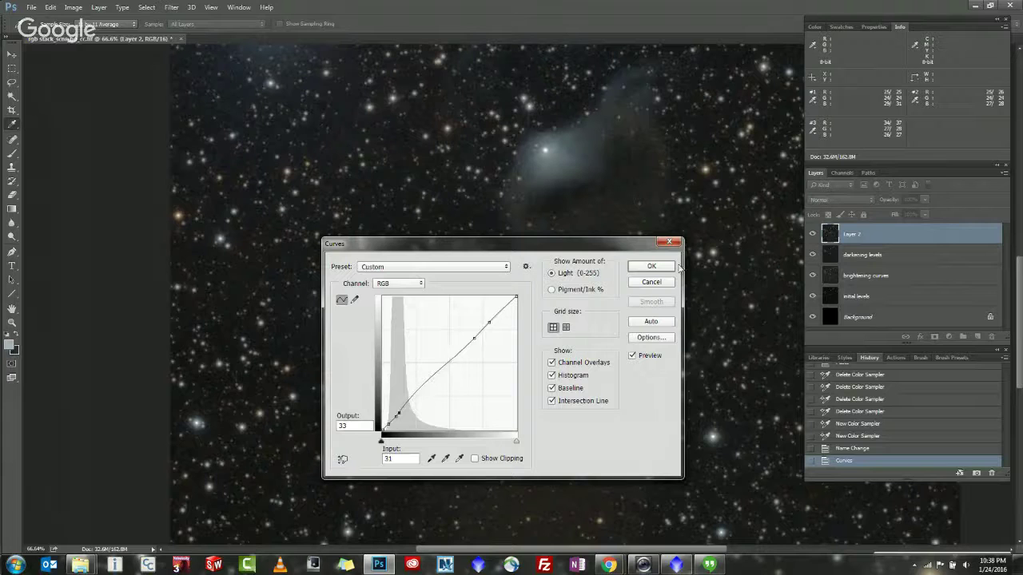
key(Up)
click(651, 266)
key(ctrl+0)
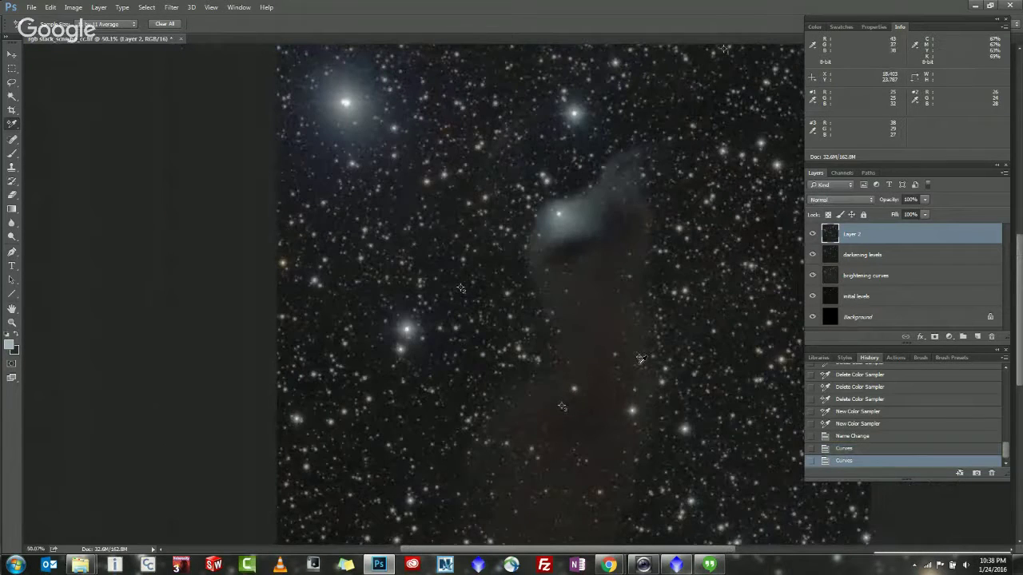
scroll(640, 359, up, 1)
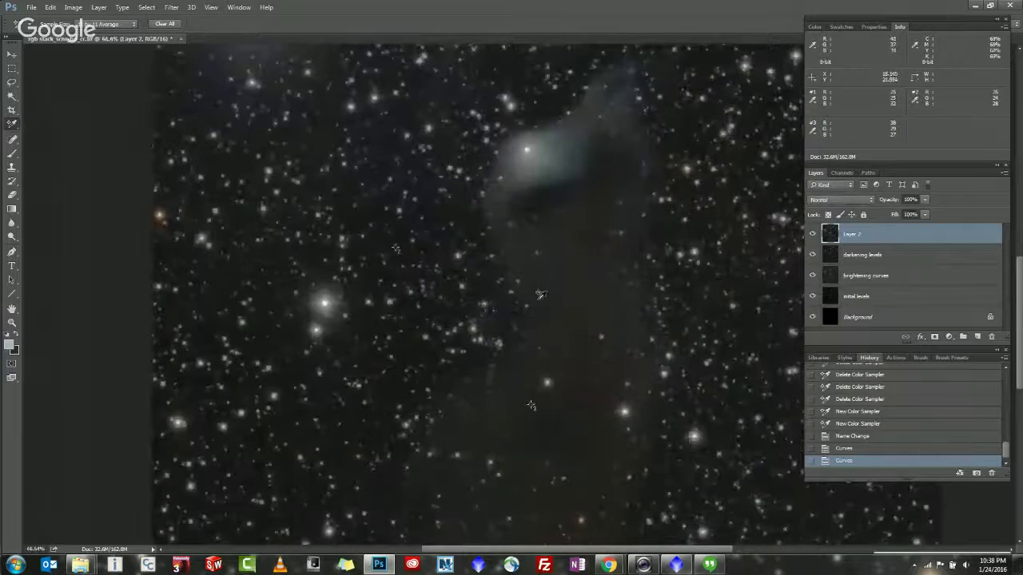
Examine the nebula, the dust column below it, and the surrounding star field both close up and in full view.
scroll(637, 329, down, 3)
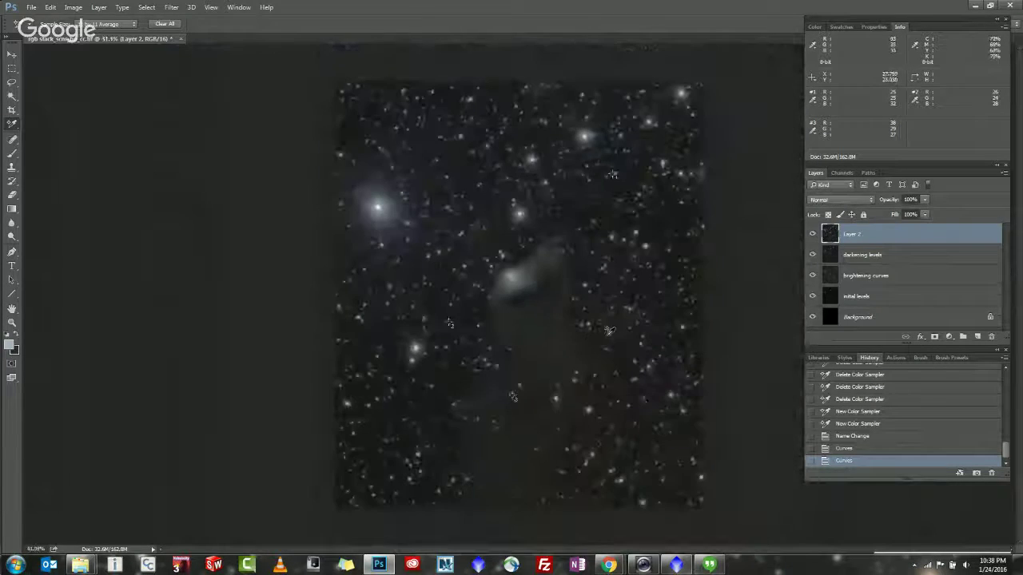
scroll(610, 329, up, 3)
scroll(591, 349, up, 1)
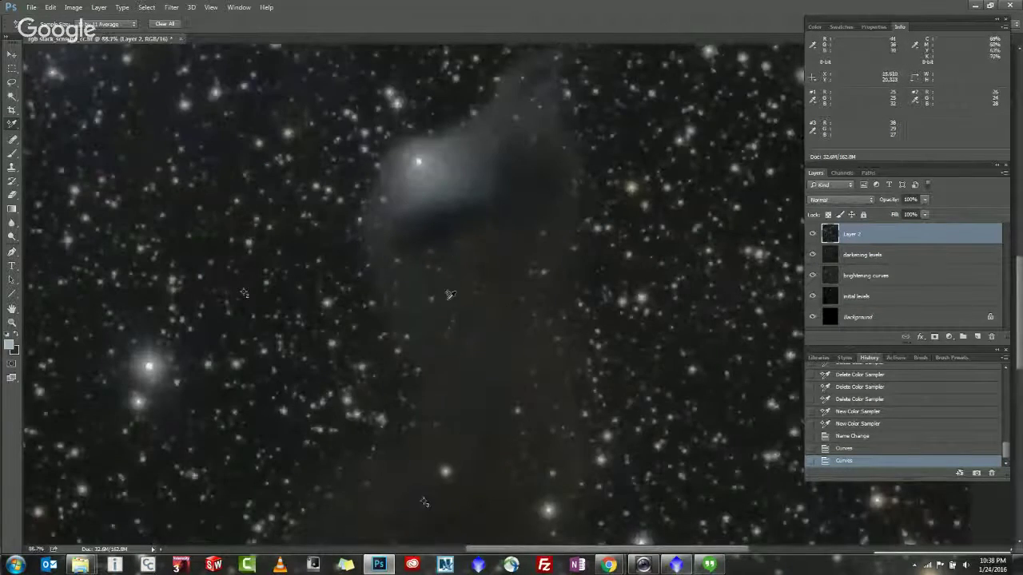
scroll(449, 311, down, 1)
scroll(452, 402, down, 2)
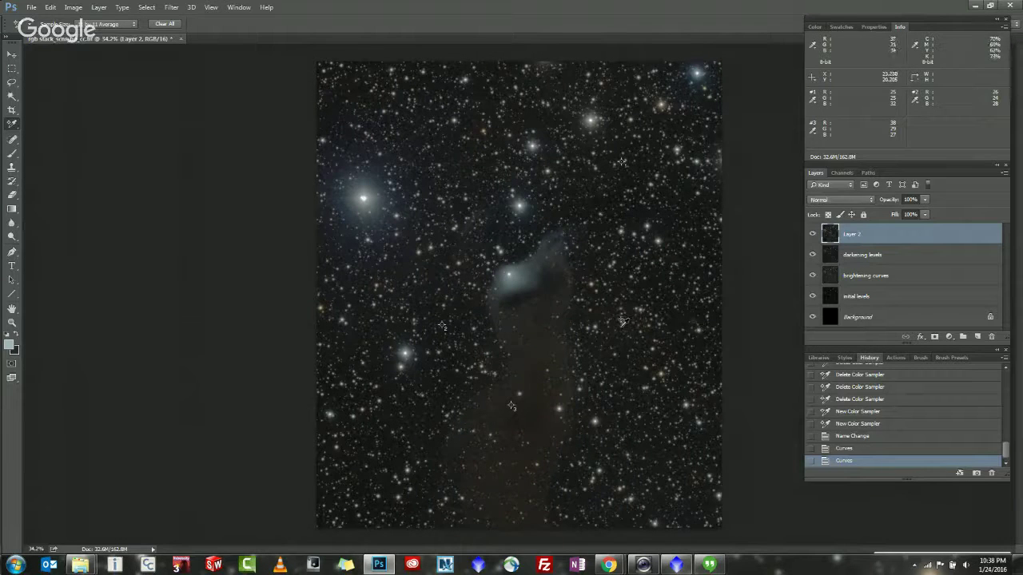
scroll(636, 315, down, 1)
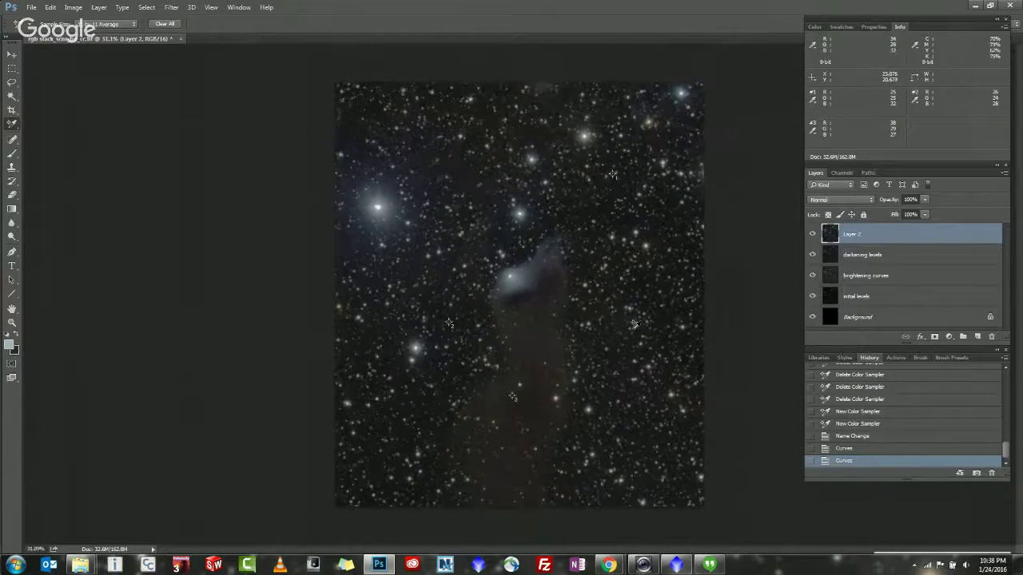
scroll(609, 350, up, 1)
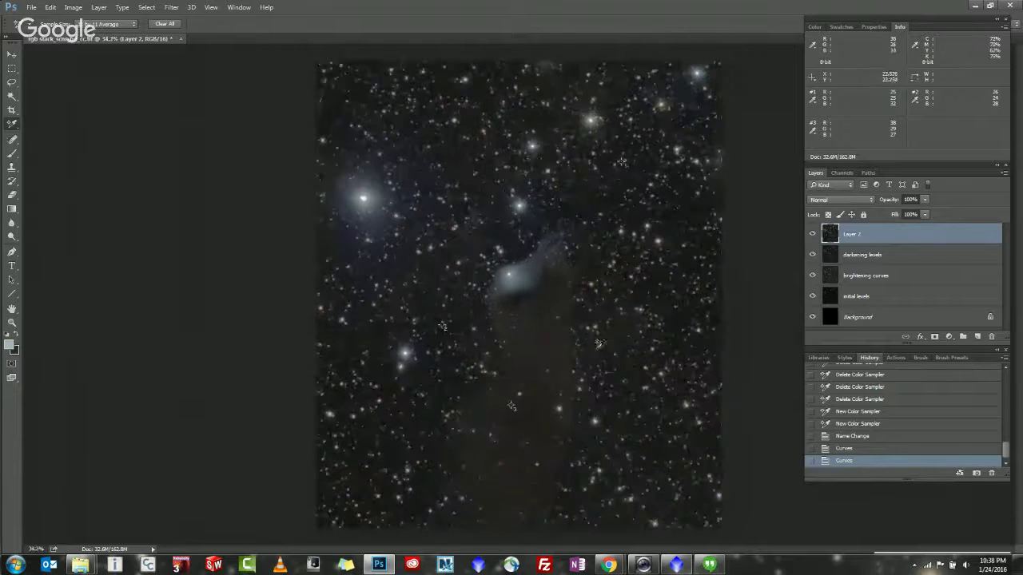
scroll(595, 345, up, 4)
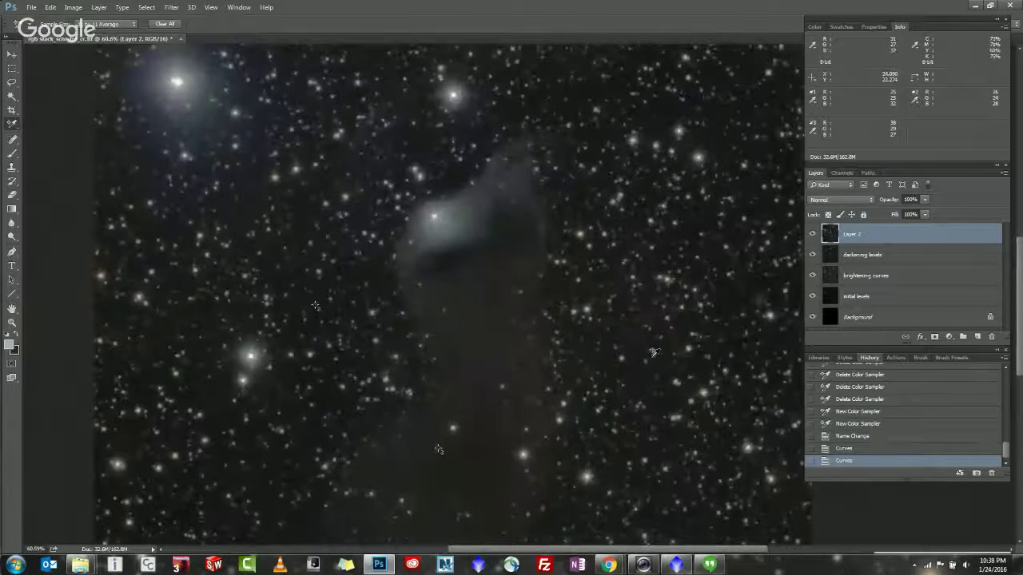
scroll(654, 352, down, 1)
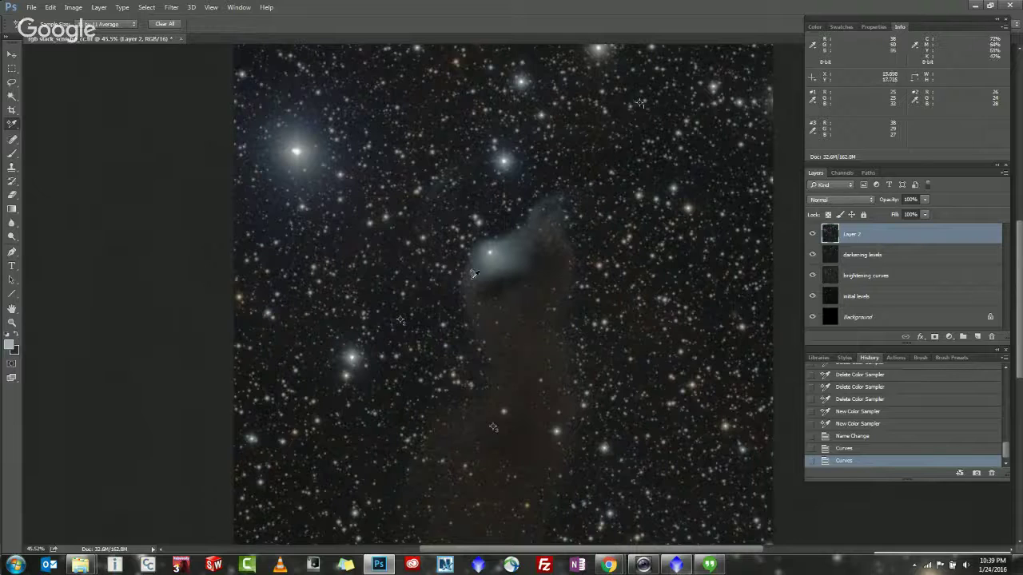
scroll(540, 313, up, 1)
scroll(540, 313, down, 2)
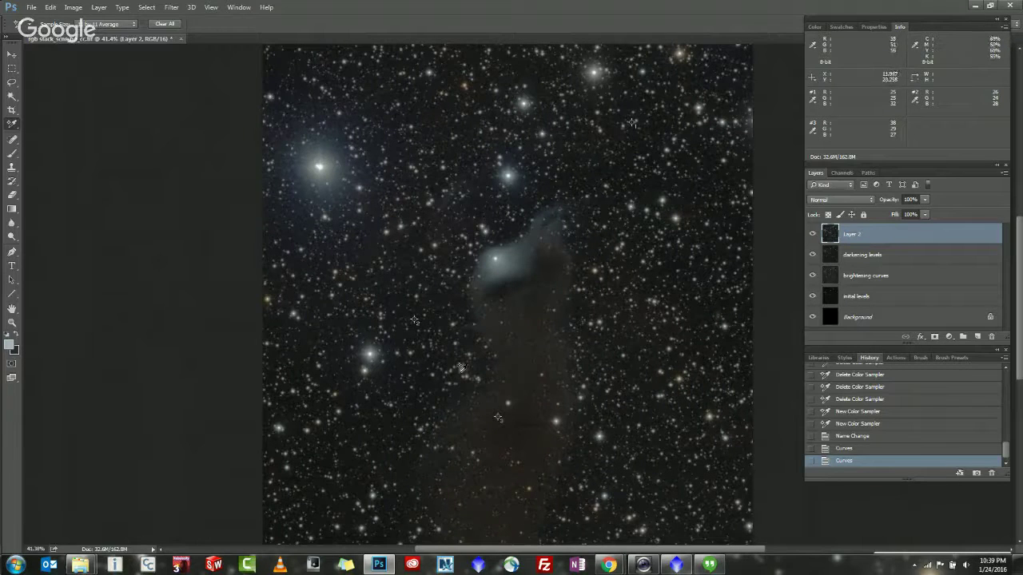
scroll(491, 367, down, 1)
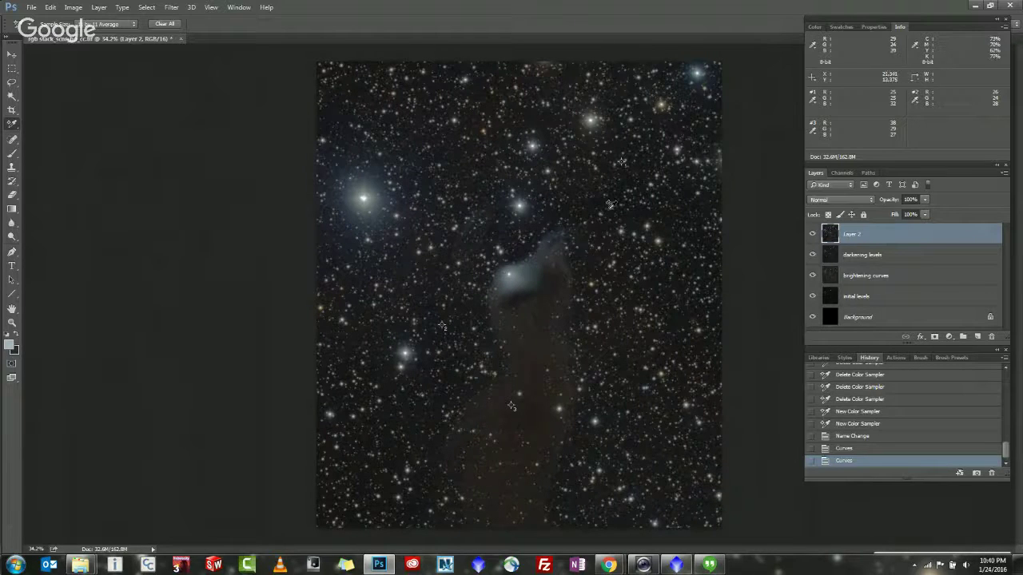
Start a Curves adjustment on Layer 2, move the black point to input 20, and turn on the clipping preview over the unobstructed image.
key(ctrl+l)
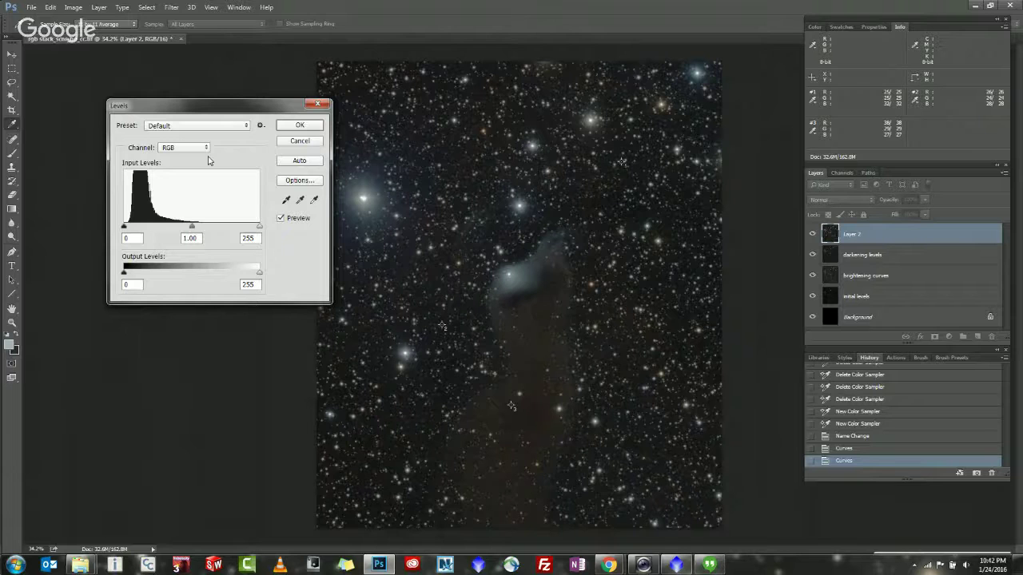
click(298, 140)
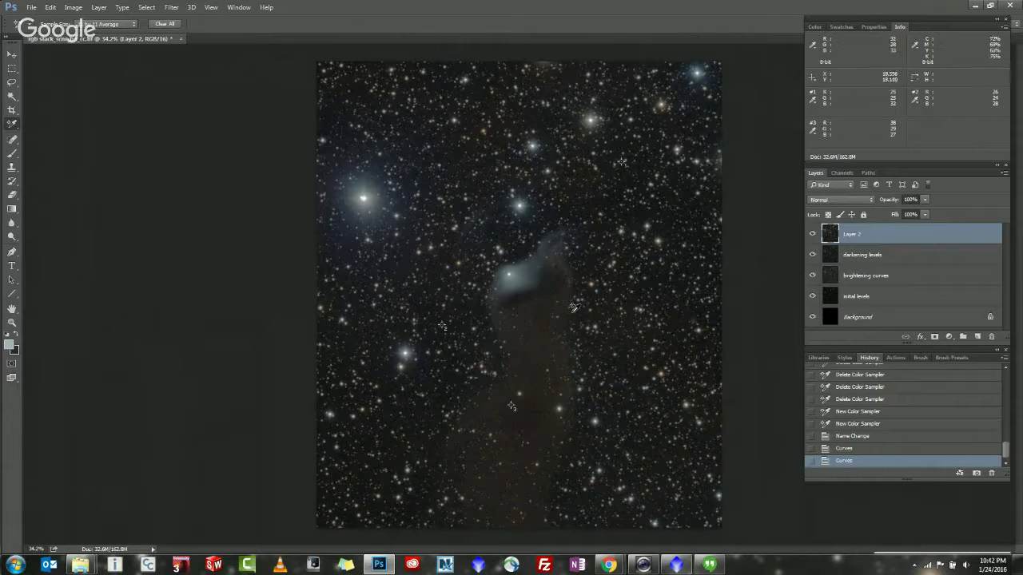
key(ctrl+m)
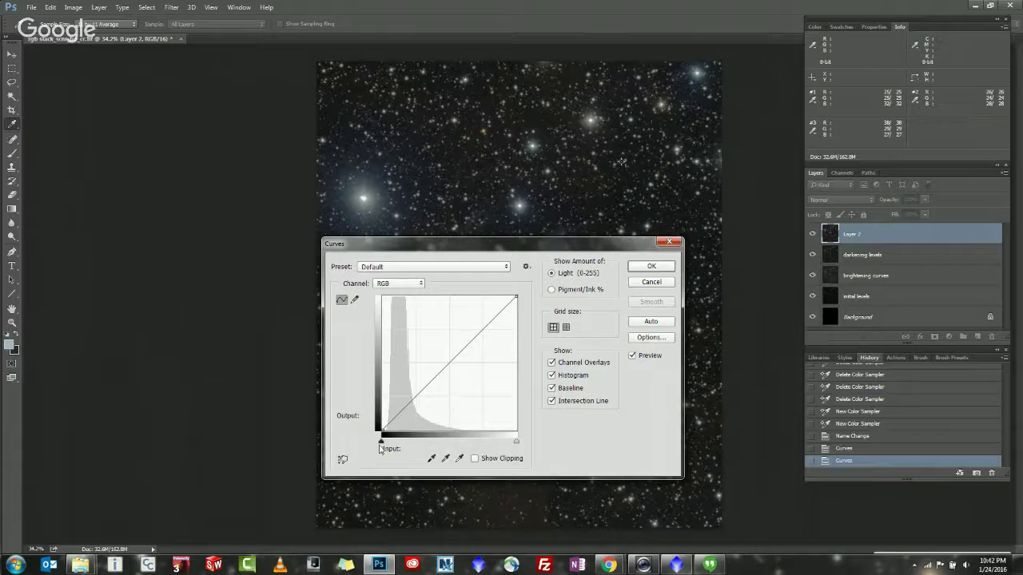
drag(381, 441, 391, 445)
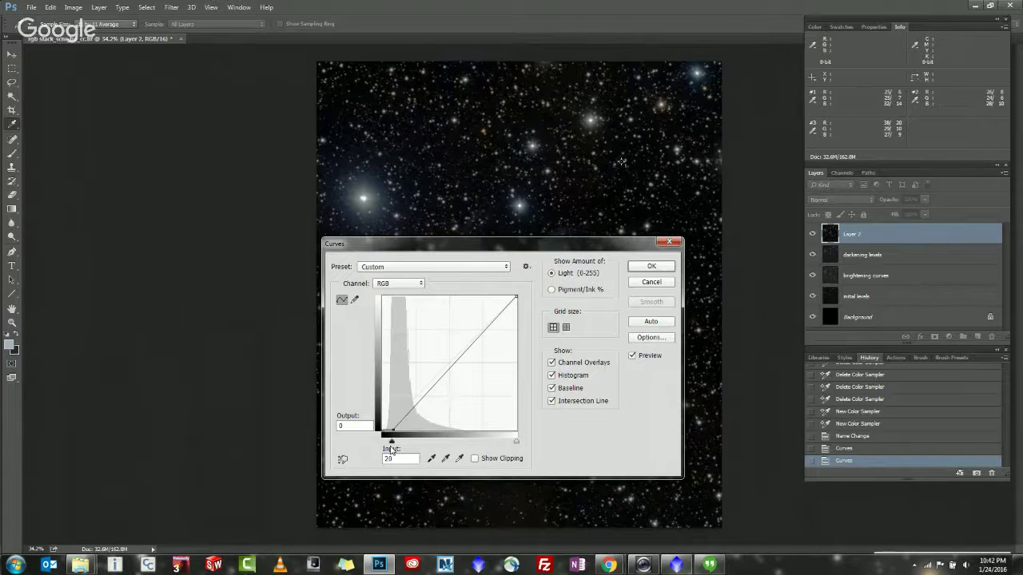
double_click(391, 455)
click(476, 459)
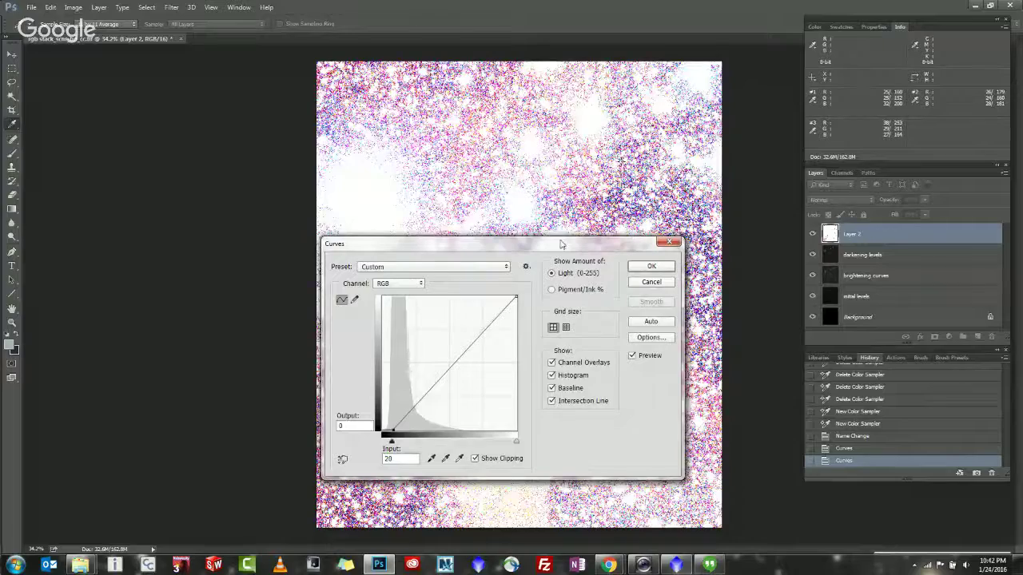
drag(559, 240, 208, 211)
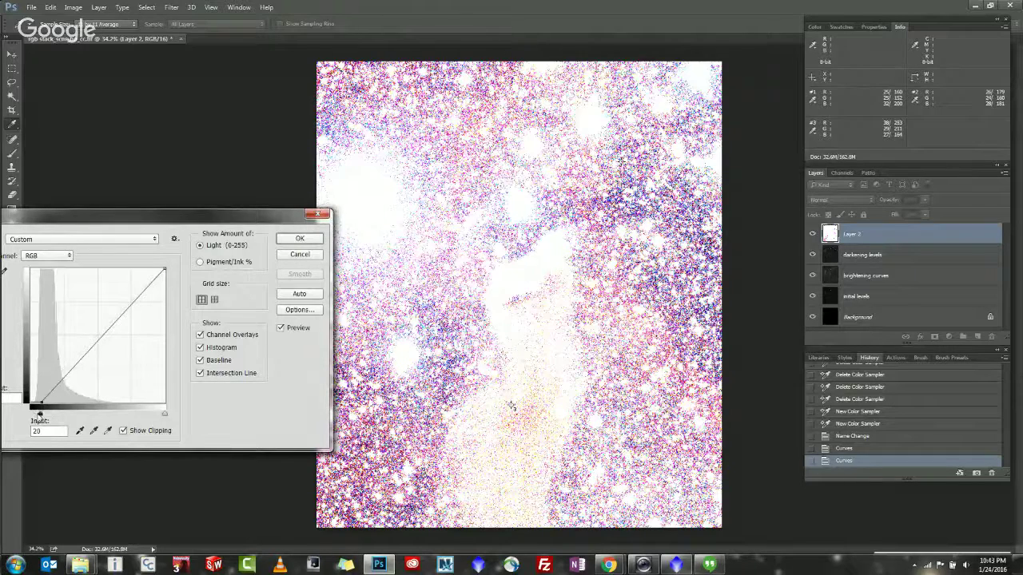
Compare shadow and highlight clipping with the black point at inputs 0 and 16 and the white point at 255.
drag(38, 414, 21, 429)
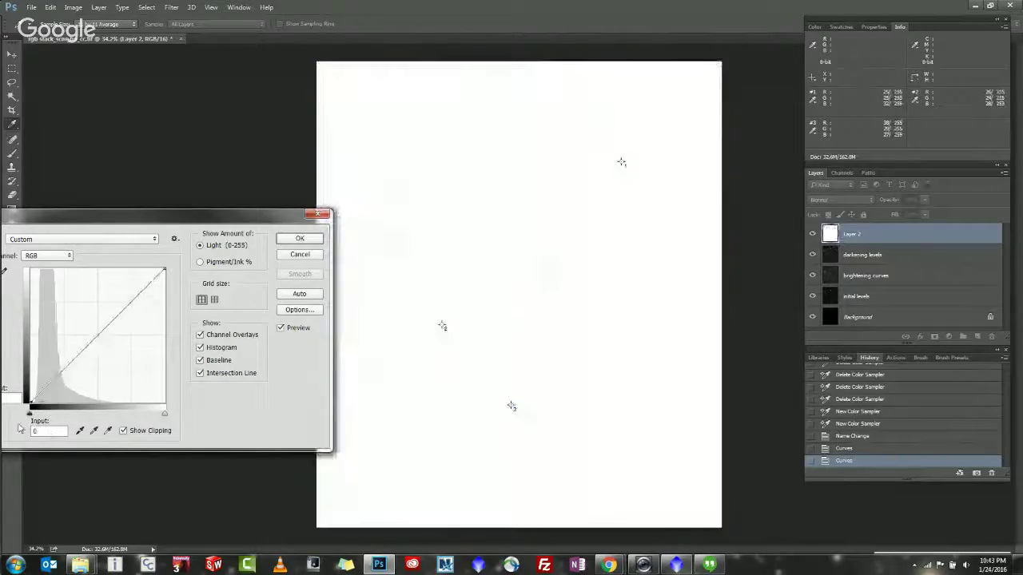
mouse_move(164, 414)
mouse_down()
mouse_move(106, 415)
mouse_move(177, 417)
mouse_up()
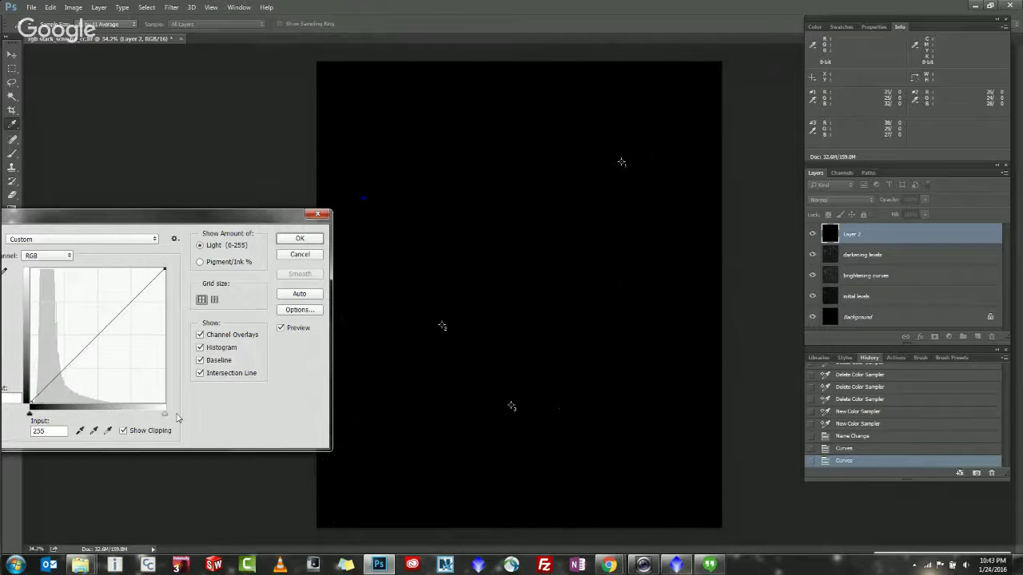
drag(28, 413, 36, 415)
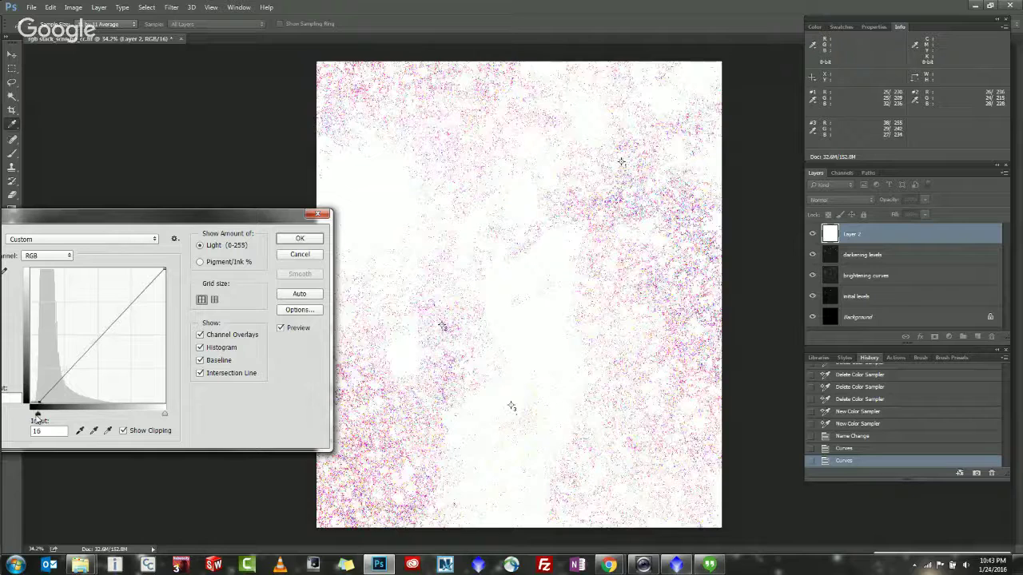
drag(36, 416, 28, 416)
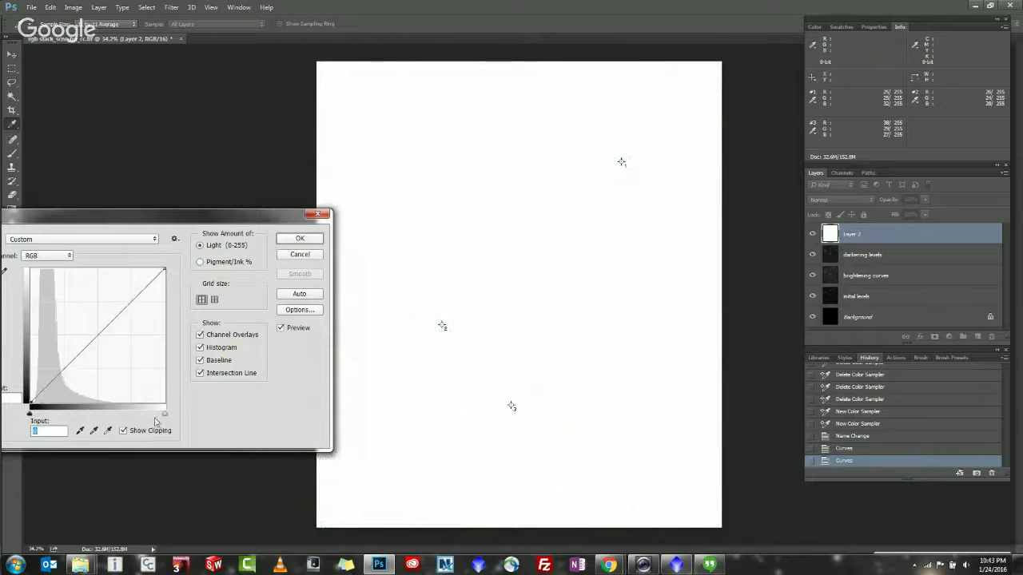
mouse_move(165, 414)
mouse_down()
mouse_move(126, 416)
mouse_move(165, 414)
mouse_up()
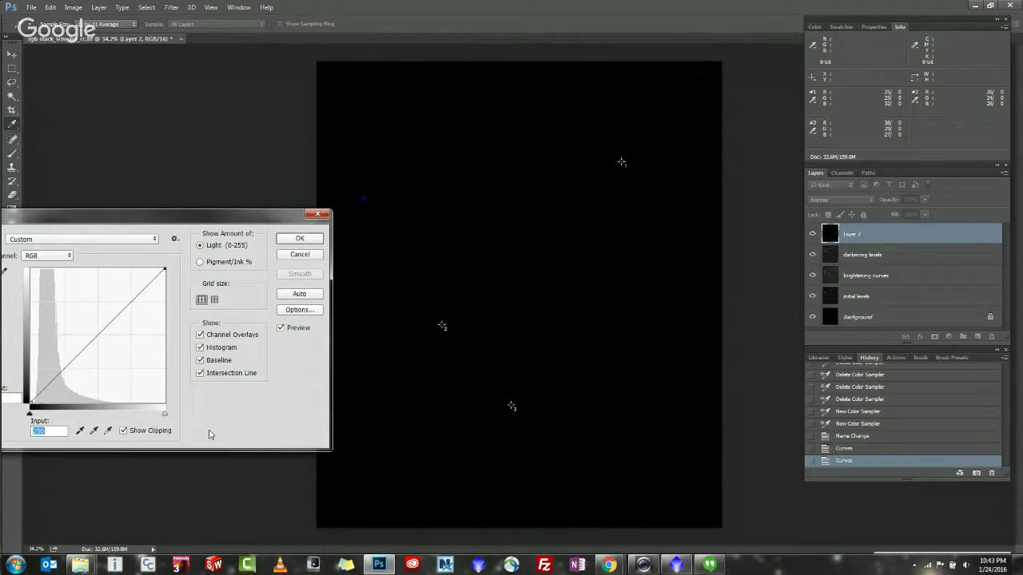
Test shadow clipping with the black point at inputs 17, 10 and 23, and reset it to 0.
drag(28, 414, 44, 421)
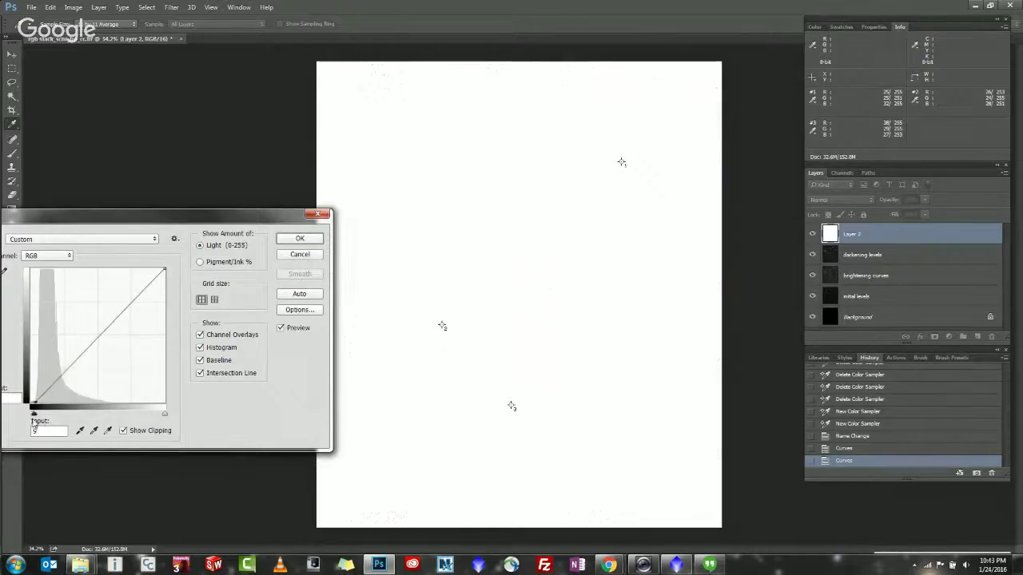
drag(44, 421, 39, 425)
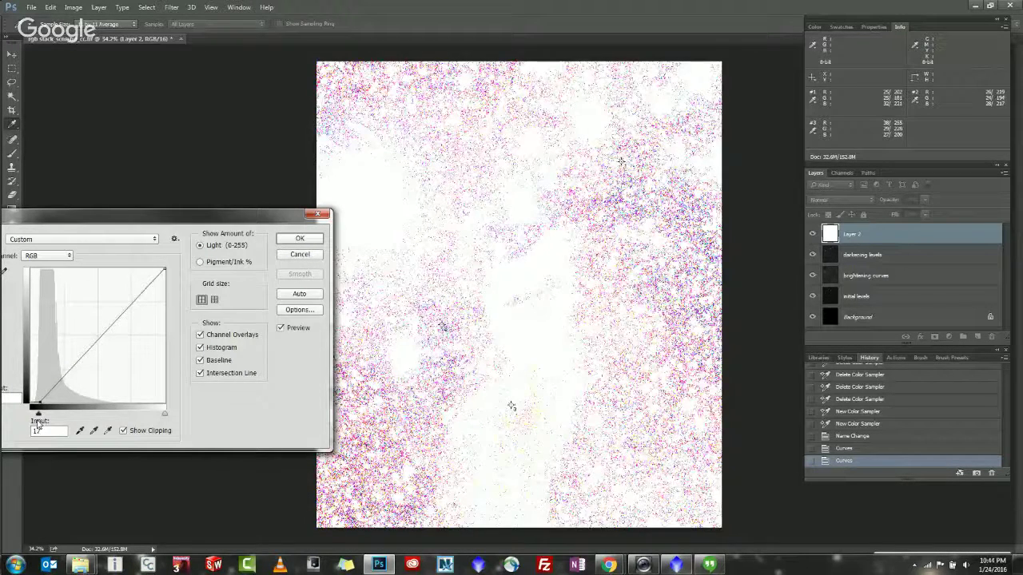
mouse_move(38, 425)
mouse_down()
mouse_move(24, 426)
mouse_move(42, 433)
mouse_move(13, 429)
mouse_move(34, 433)
mouse_up()
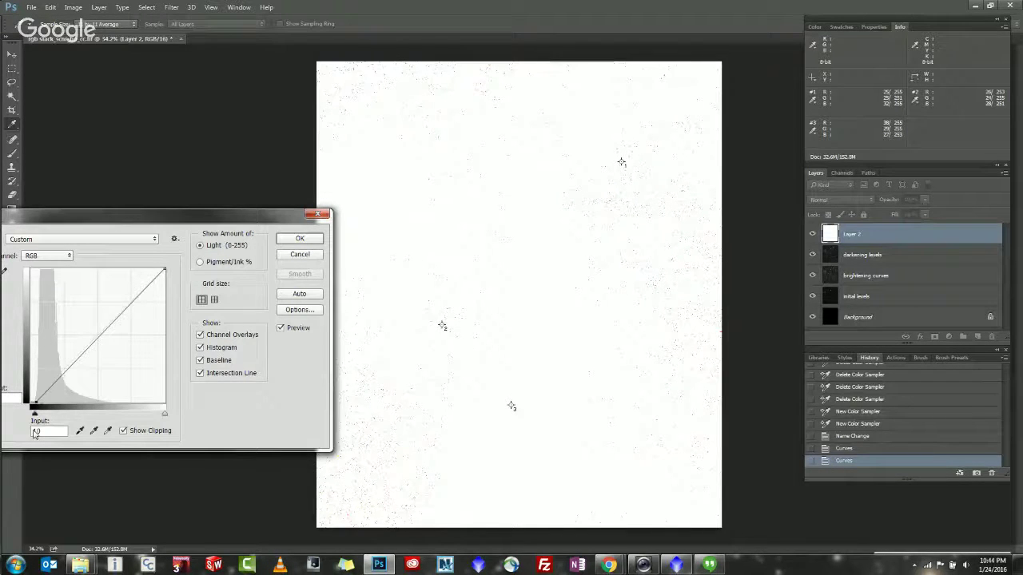
drag(34, 433, 41, 438)
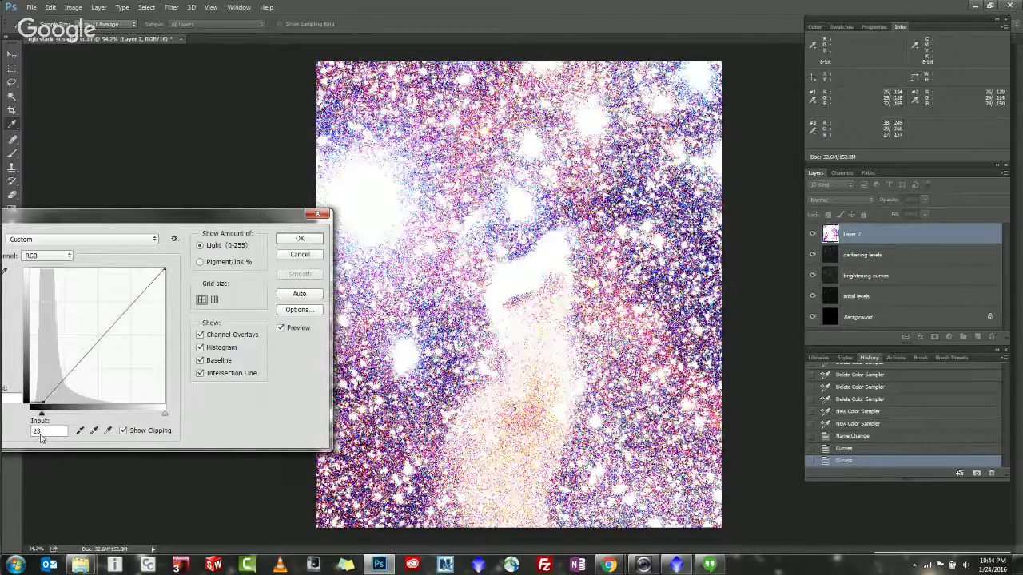
double_click(40, 431)
text(0)
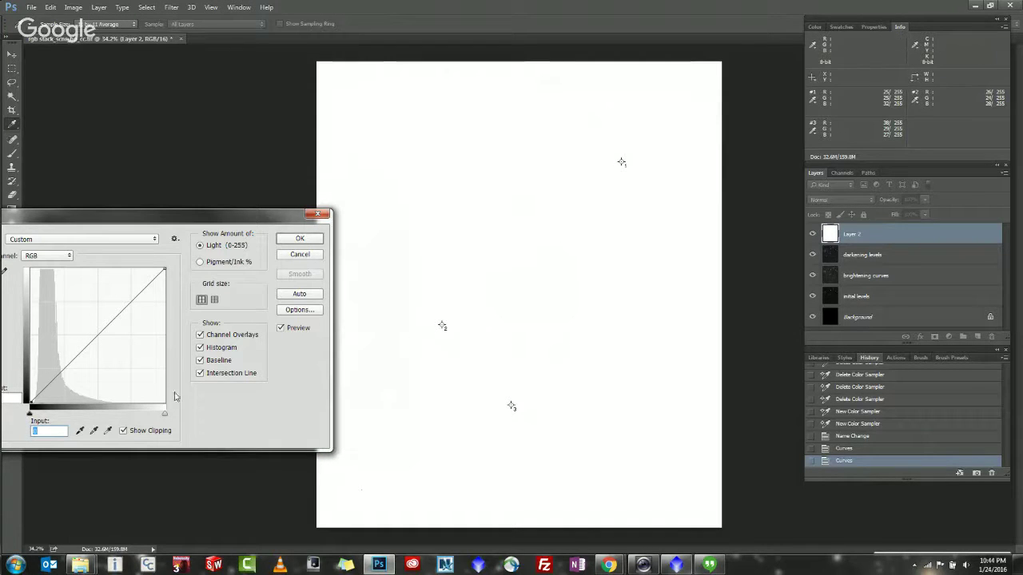
Compare the image with and without the clipping preview several times, and cancel the Curves adjustment.
click(123, 431)
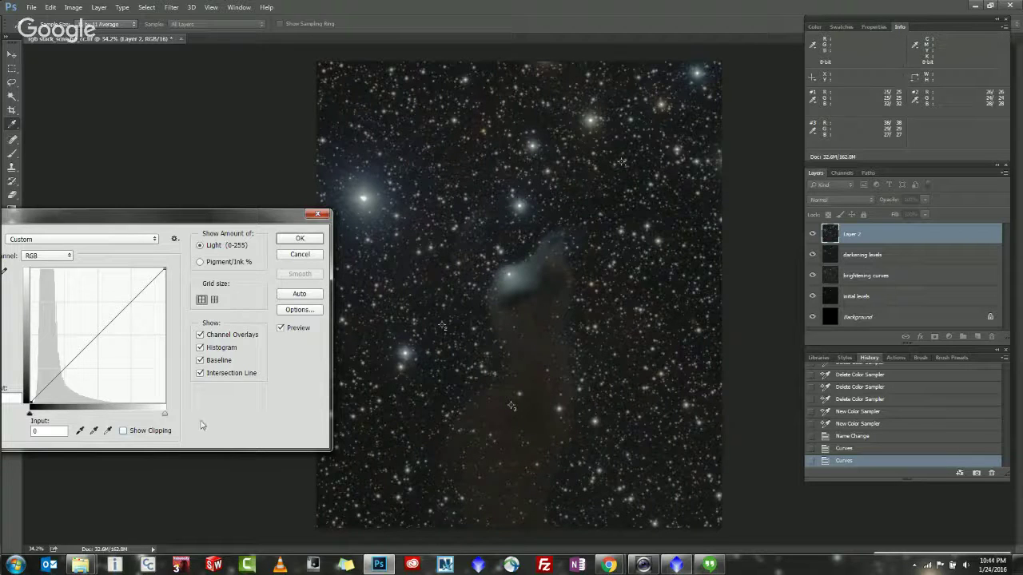
click(123, 431)
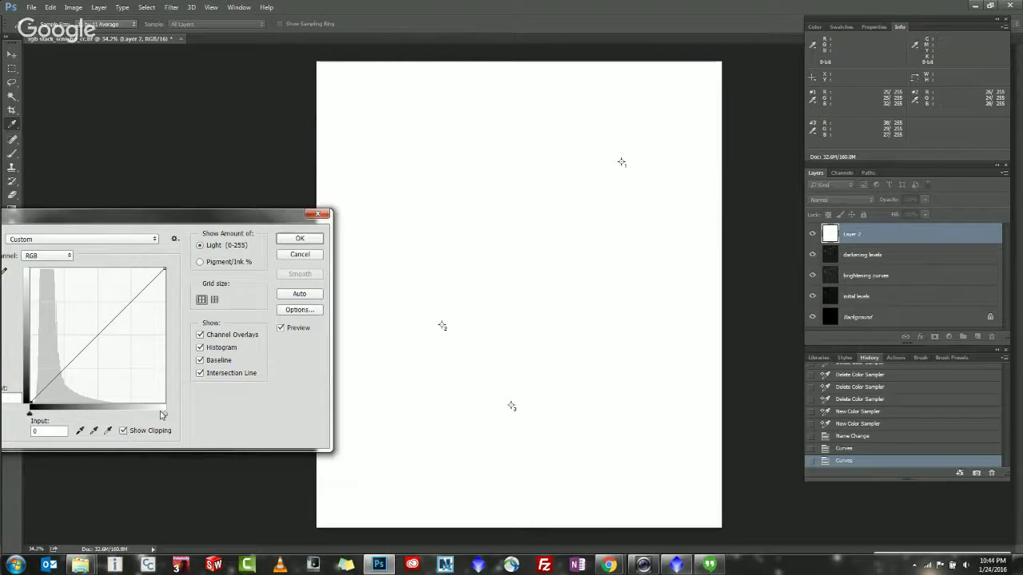
click(123, 432)
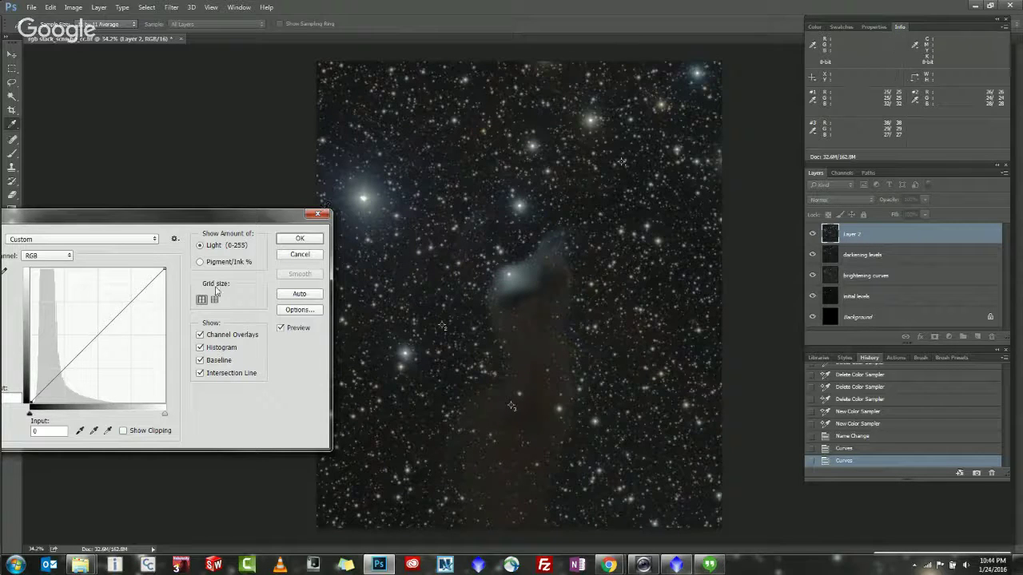
click(123, 433)
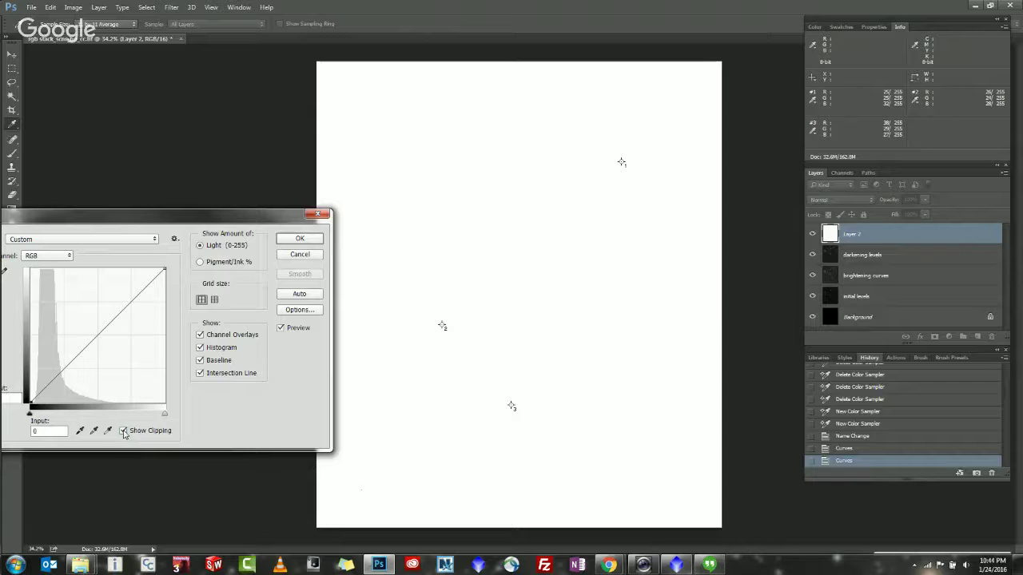
click(123, 432)
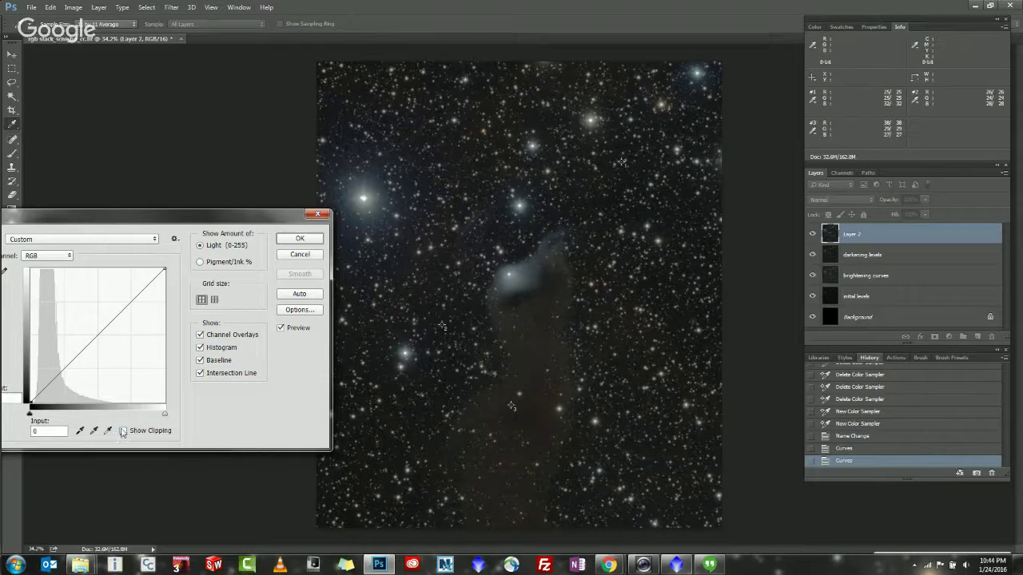
click(123, 432)
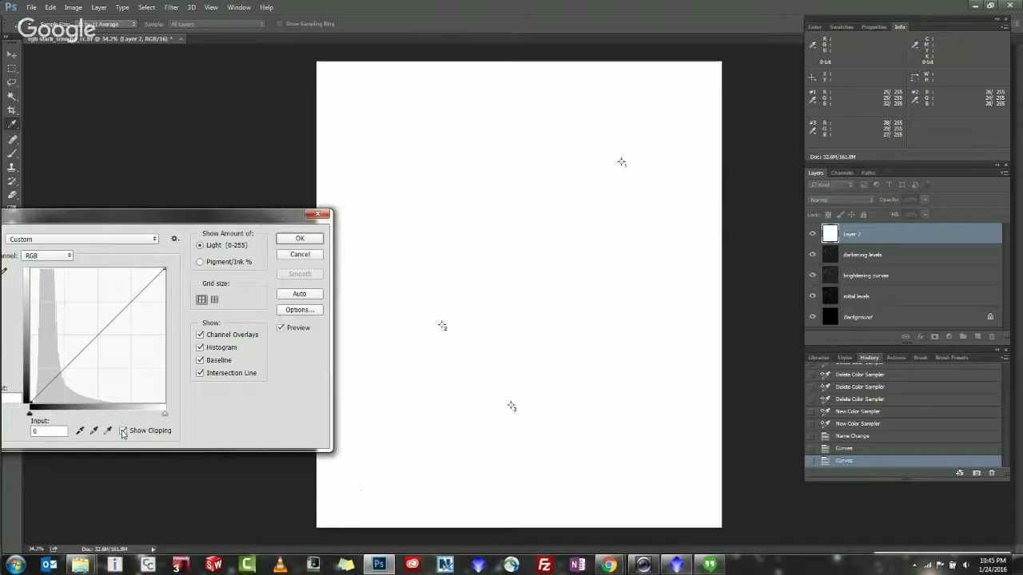
click(123, 432)
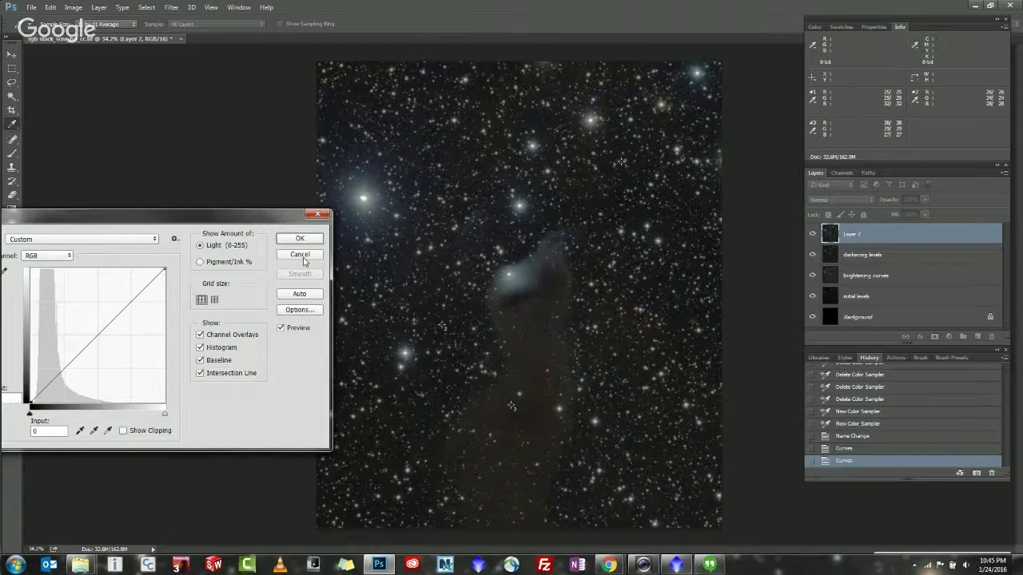
click(301, 255)
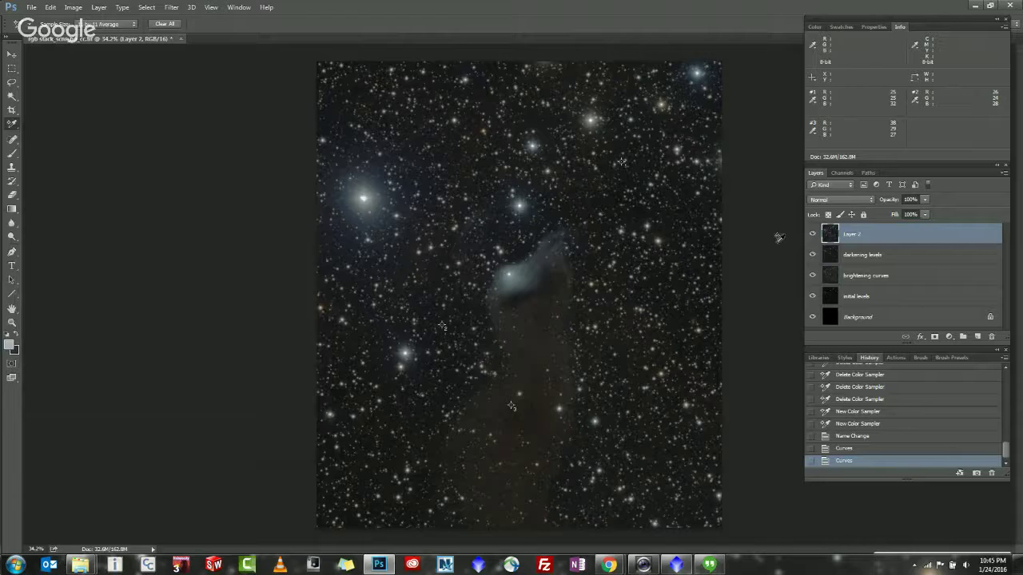
Hide Layer 2 and the darkening levels, brightening curves and initial levels layers, and select the Background layer.
drag(812, 233, 812, 299)
click(897, 323)
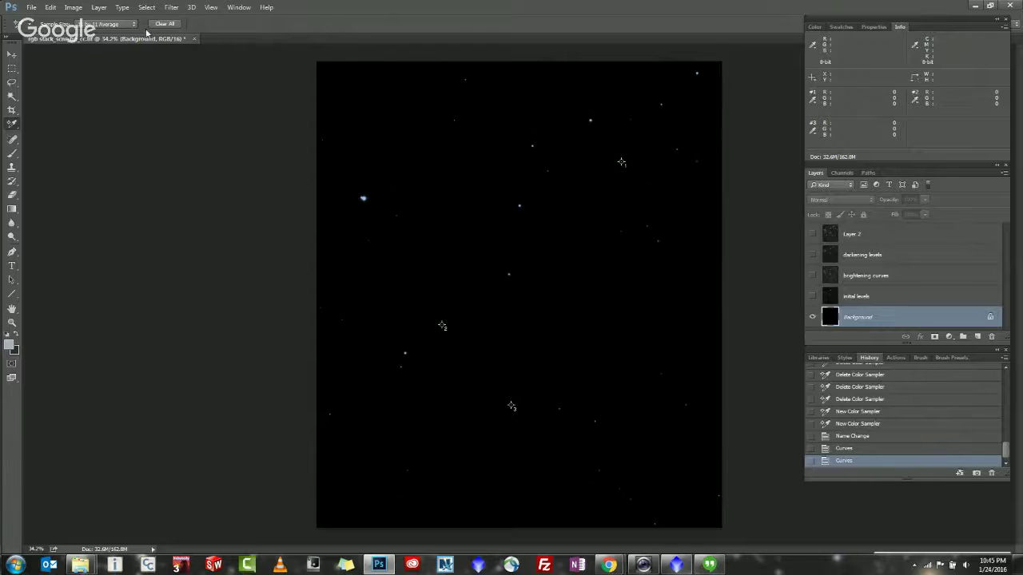
click(72, 7)
mouse_move(120, 35)
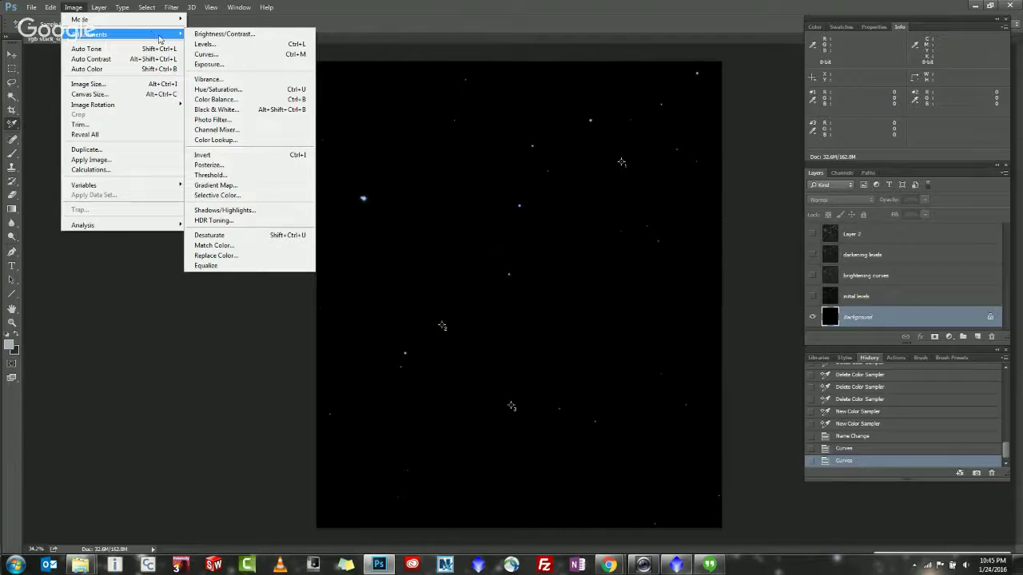
click(146, 396)
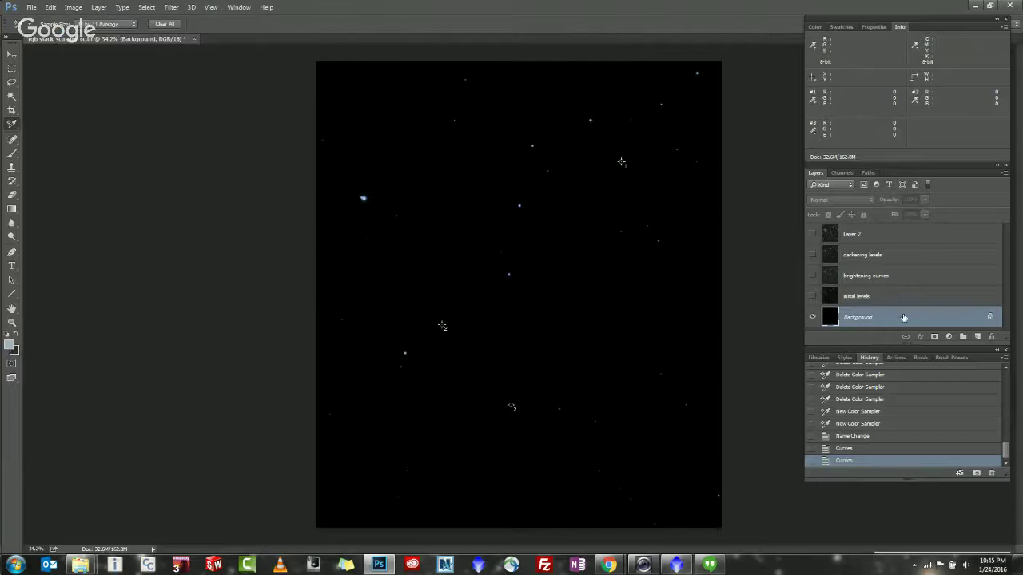
Put the four layers above the Background, from initial levels up to Layer 2, into one group.
click(883, 300)
shift+click(898, 238)
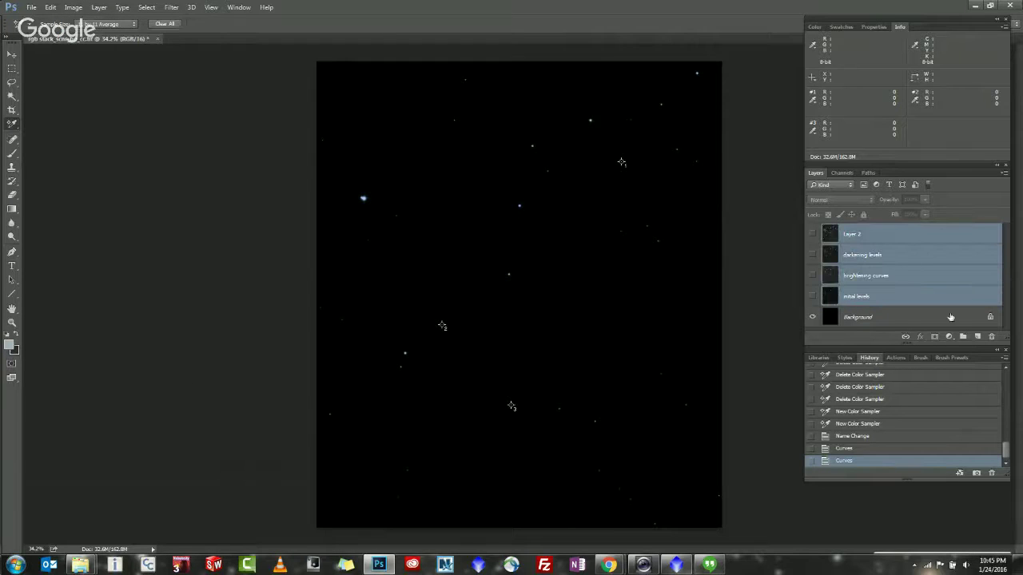
click(963, 337)
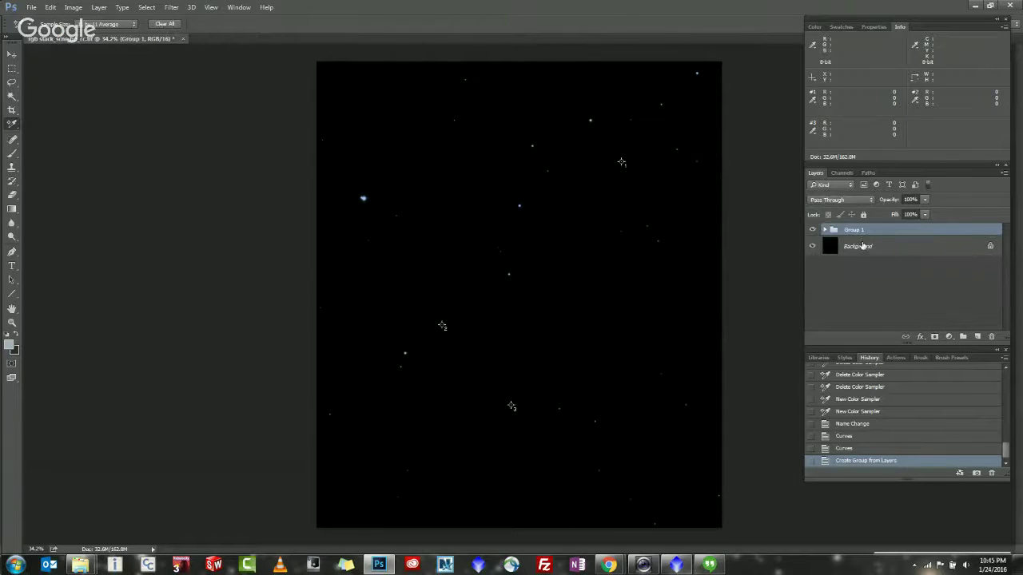
Duplicate the Background layer twice and select the first copy.
drag(867, 244, 977, 336)
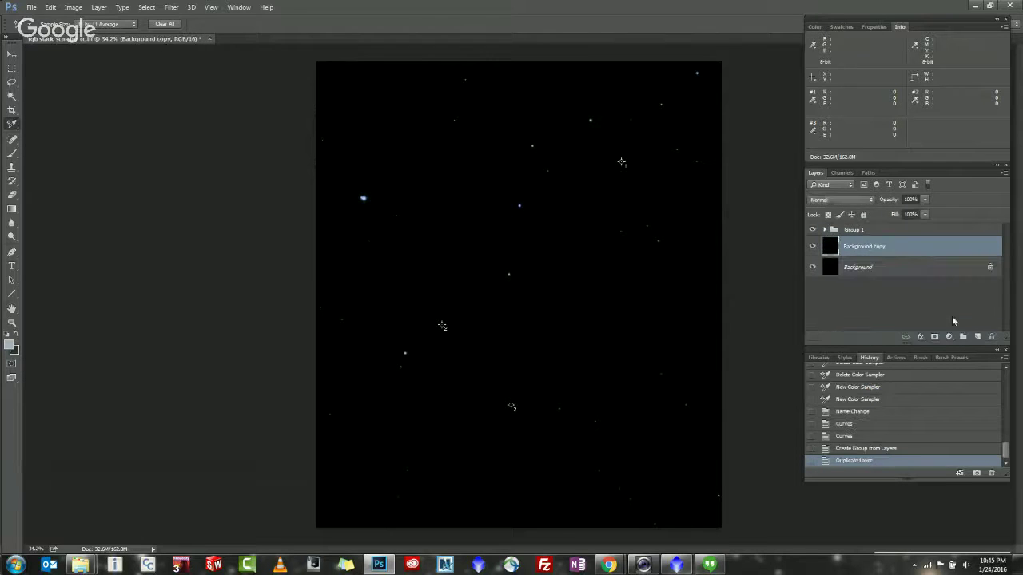
drag(884, 254, 975, 333)
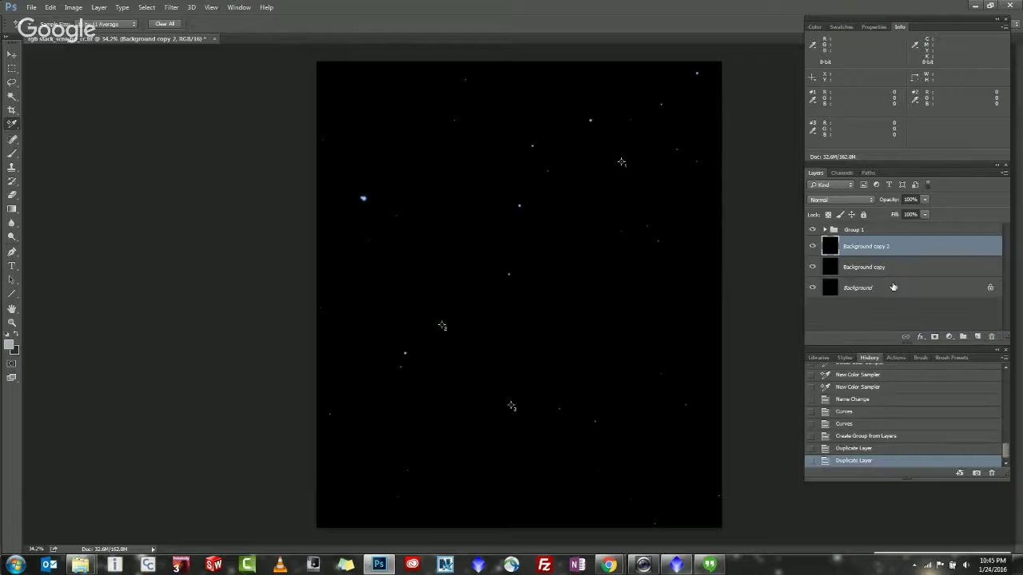
click(874, 268)
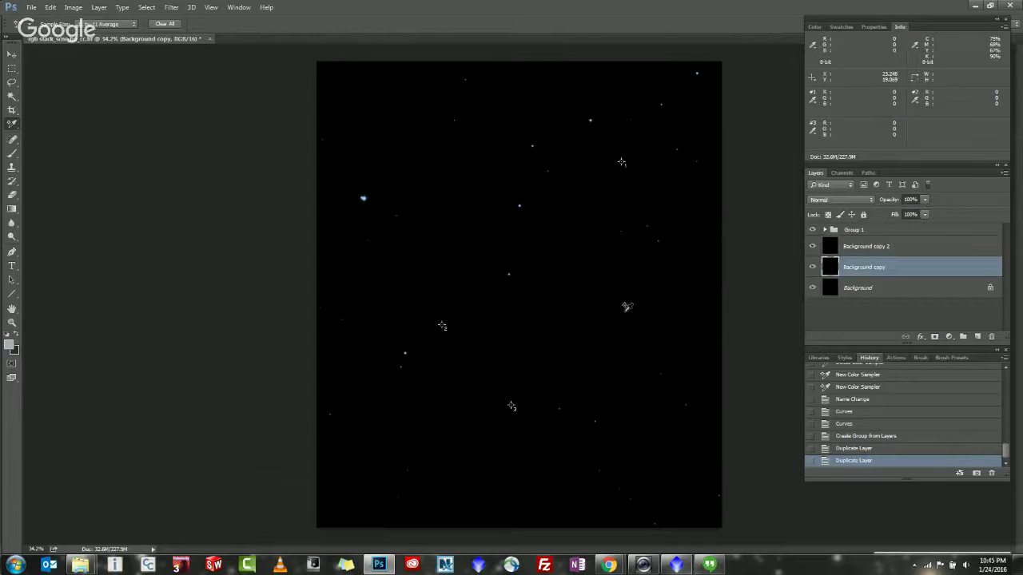
key(ctrl+m)
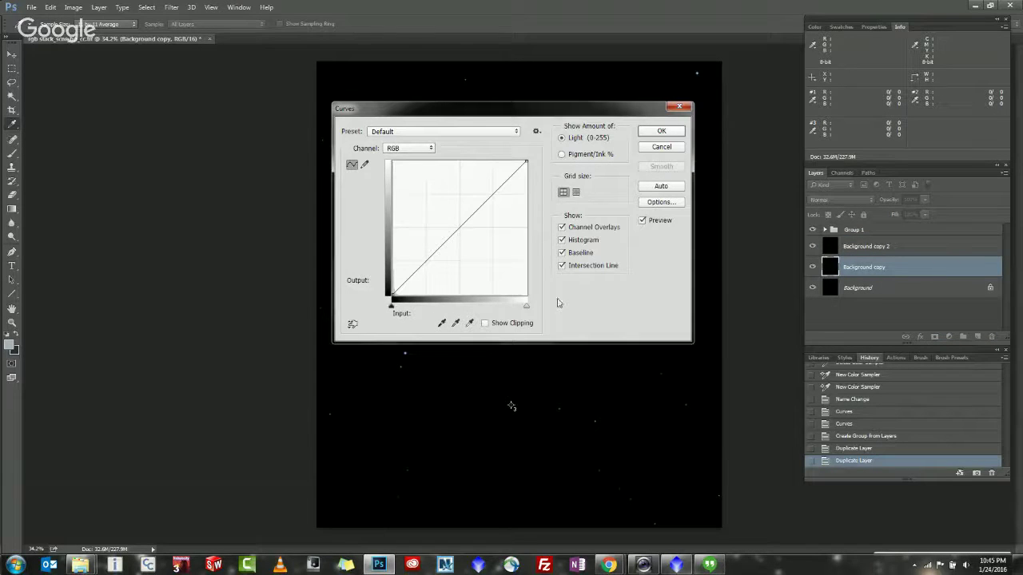
click(440, 242)
drag(440, 242, 416, 240)
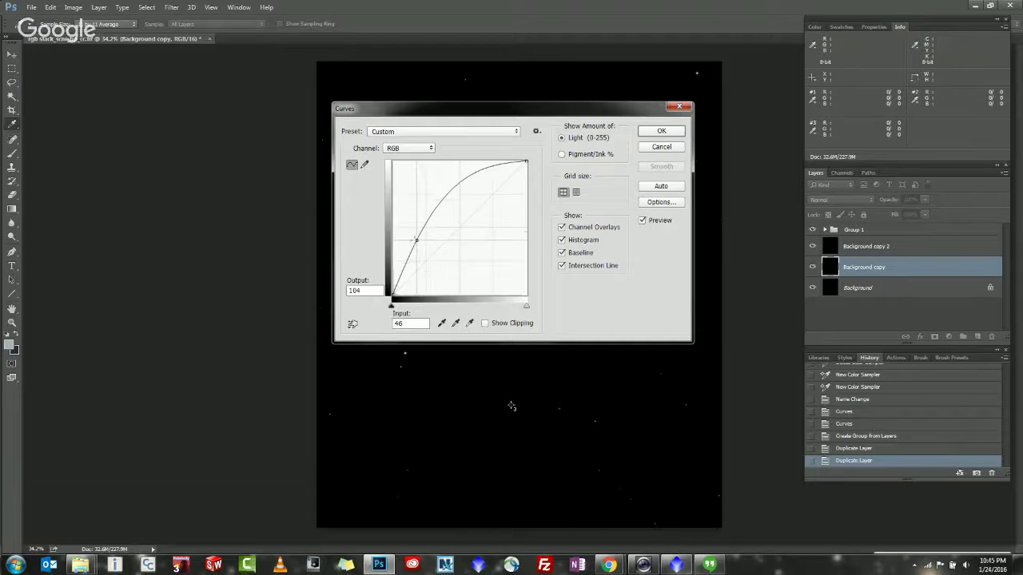
click(662, 147)
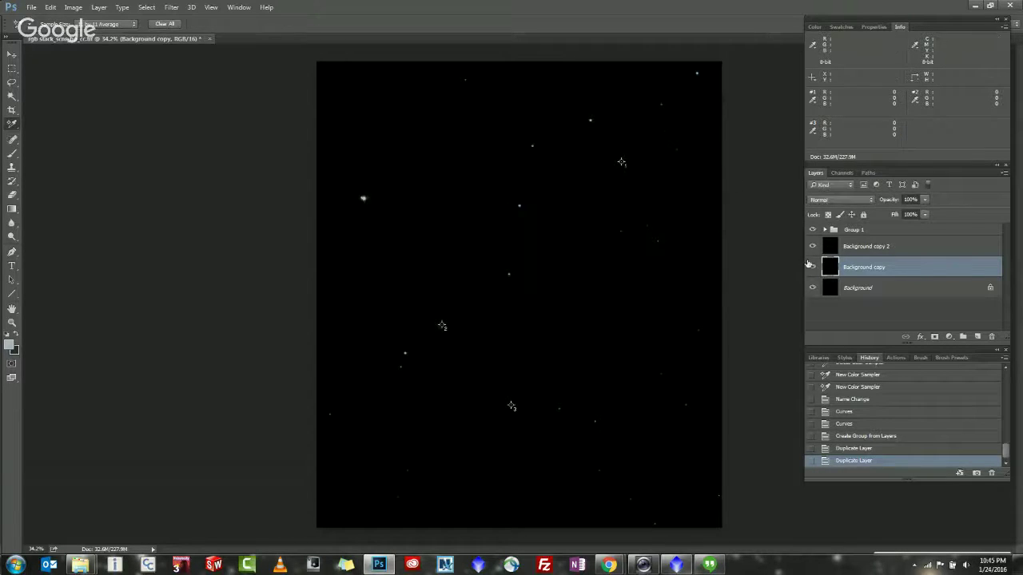
Hide Group 1 and Background copy 2, and try a Curves boost on Background copy with a point at input 25, output 75.
click(811, 230)
key(ctrl+m)
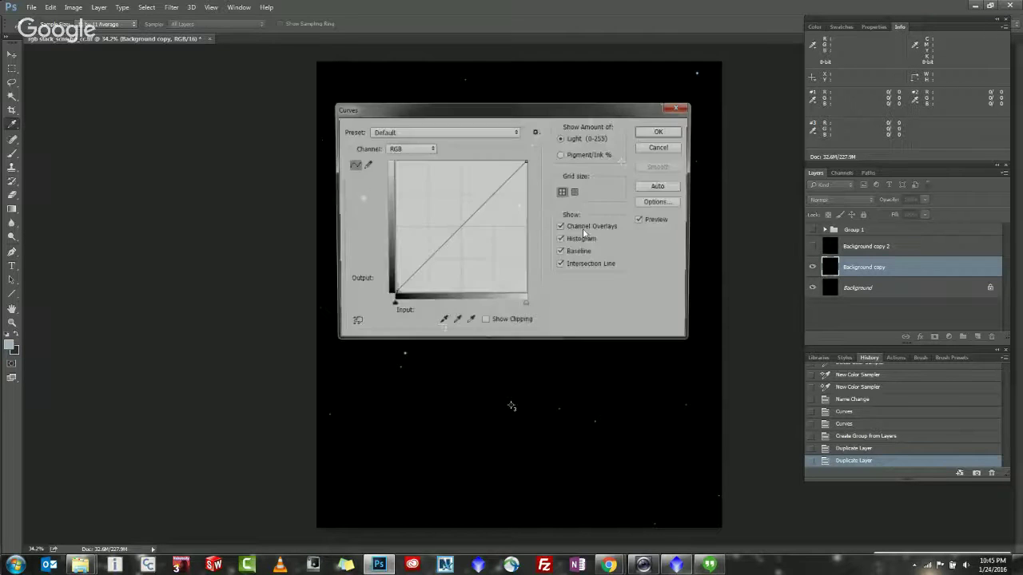
drag(422, 266, 403, 255)
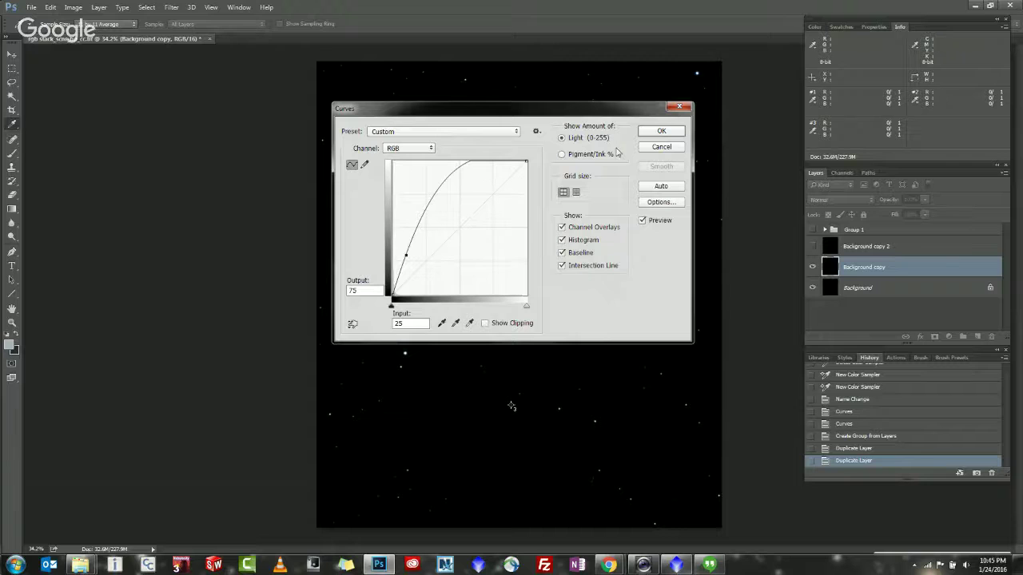
click(660, 149)
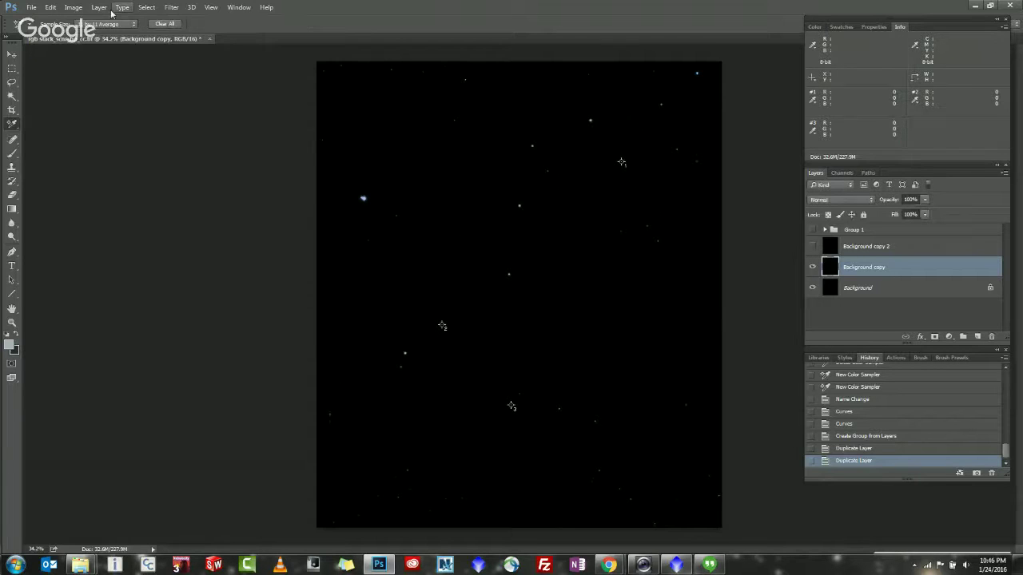
Equalize the Background copy layer and compare it with the original Background by toggling the copy's visibility.
click(80, 7)
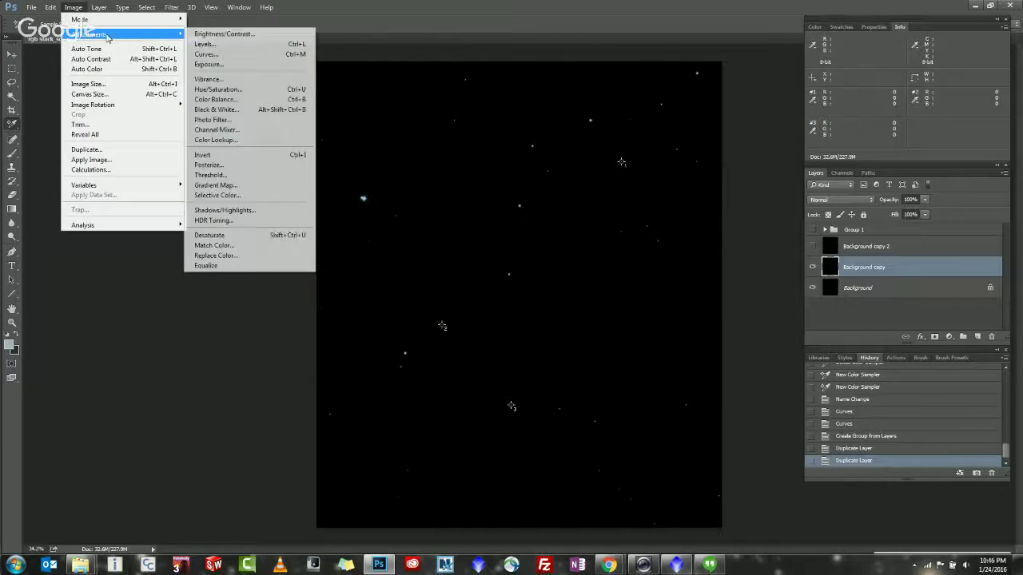
click(222, 264)
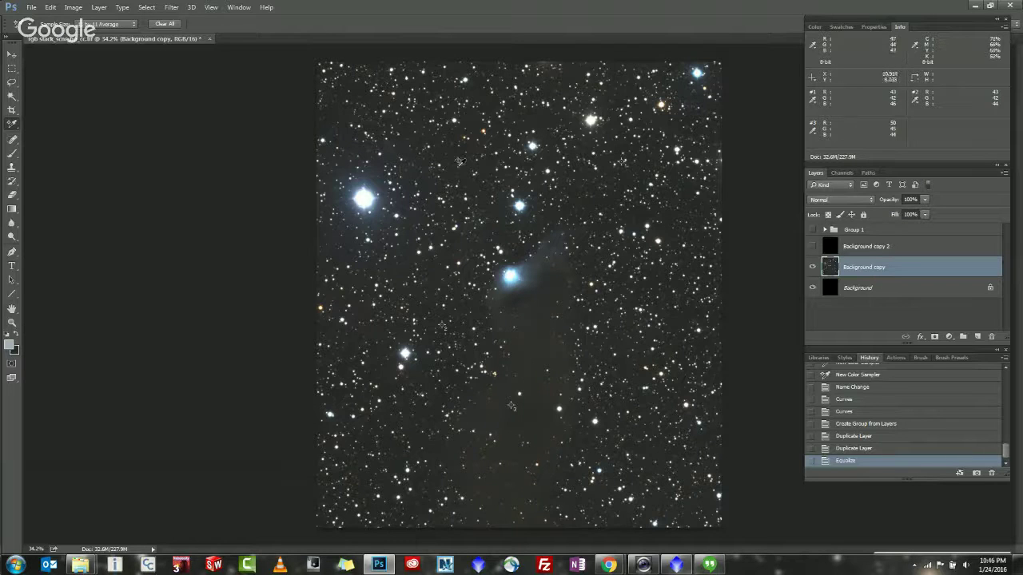
click(810, 270)
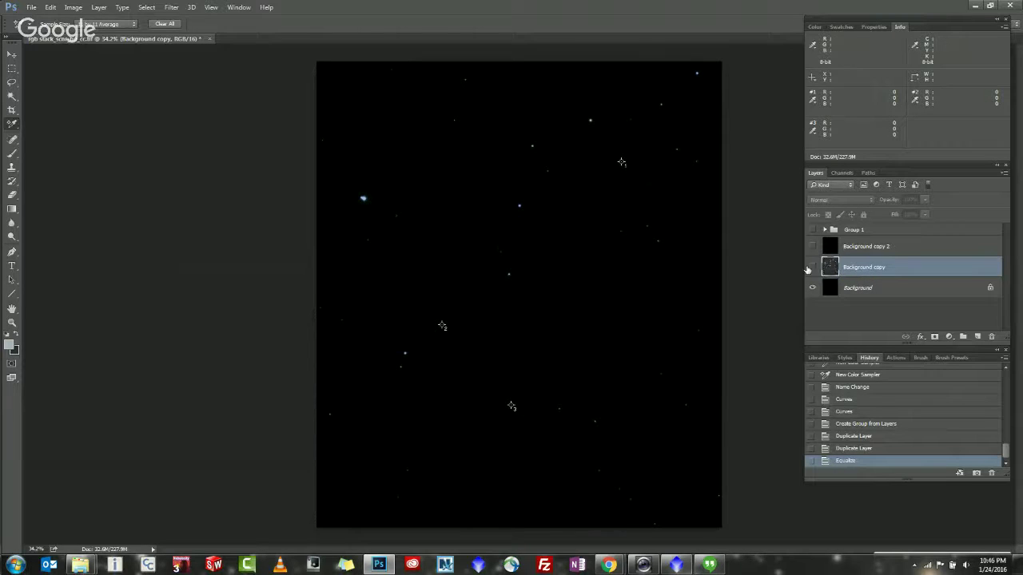
click(812, 269)
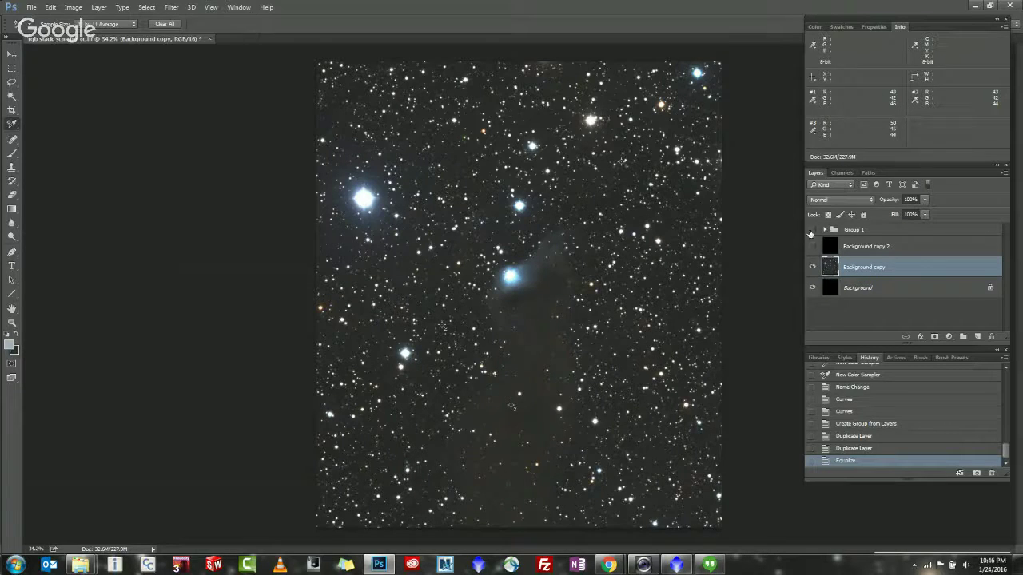
Hide Background copy, show Background copy 2, and equalize that second copy.
click(812, 268)
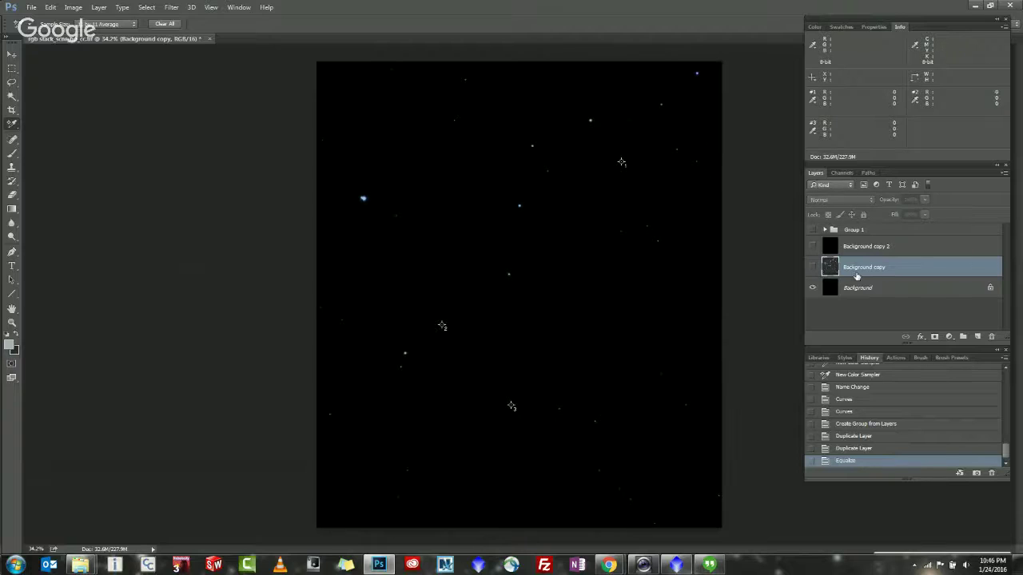
click(857, 249)
click(812, 246)
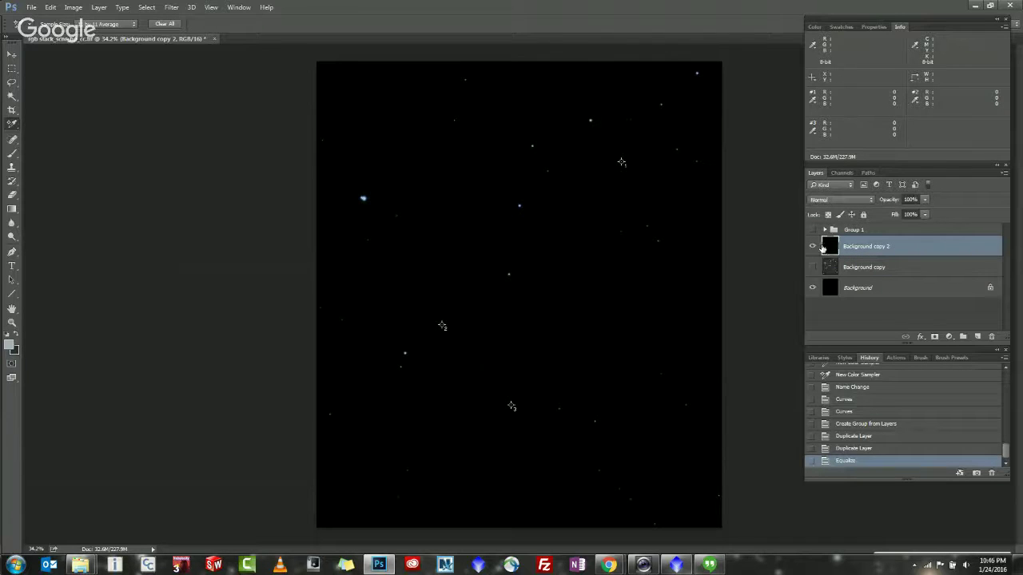
click(73, 7)
mouse_move(97, 38)
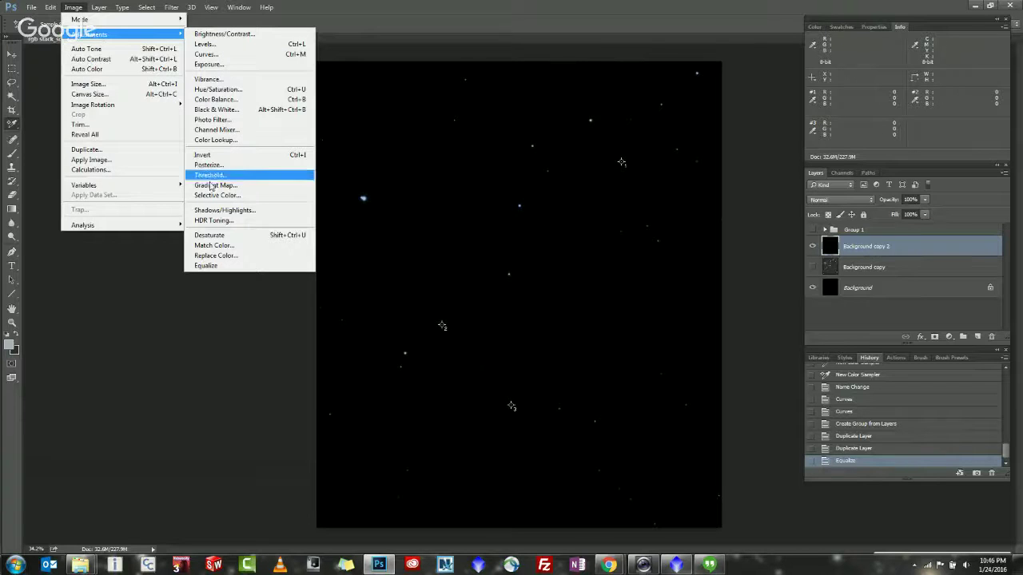
click(226, 268)
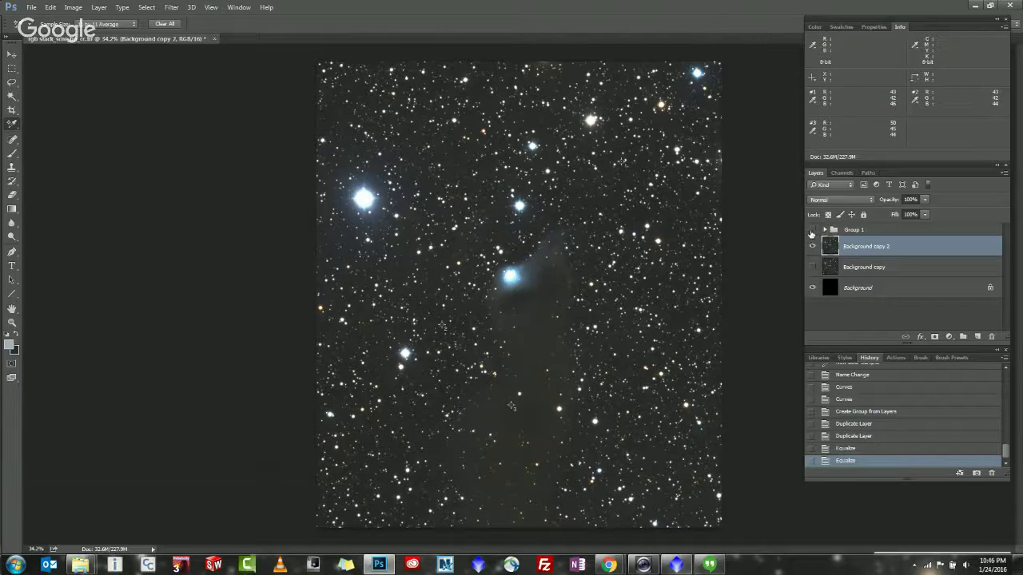
Show Group 1 with all four stretched layers inside it, and collapse the group again.
click(824, 230)
drag(818, 251, 812, 307)
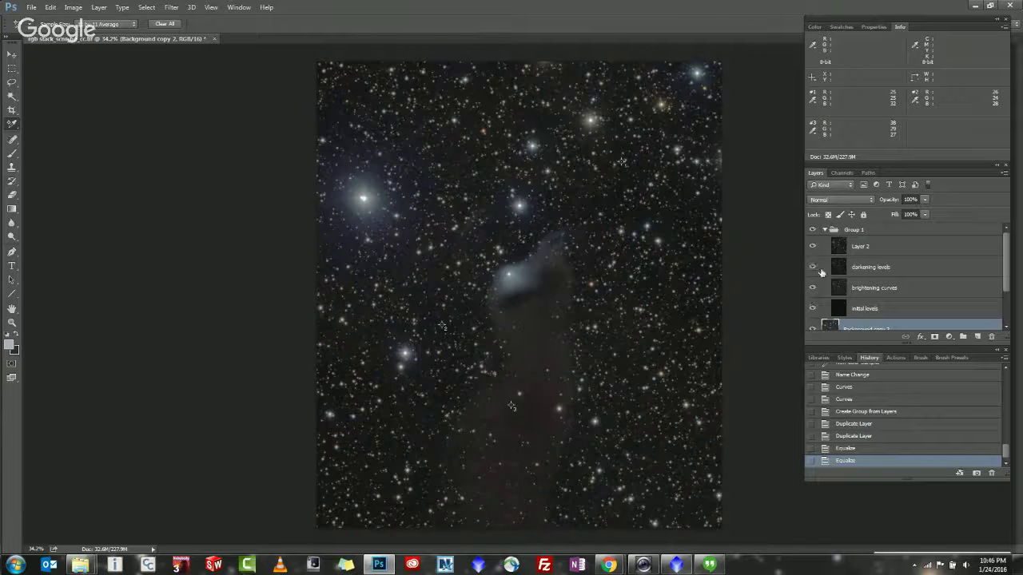
click(824, 230)
Compare the manual stretch in Group 1 with the equalized Background copy 2 by toggling the group's visibility several times.
click(812, 231)
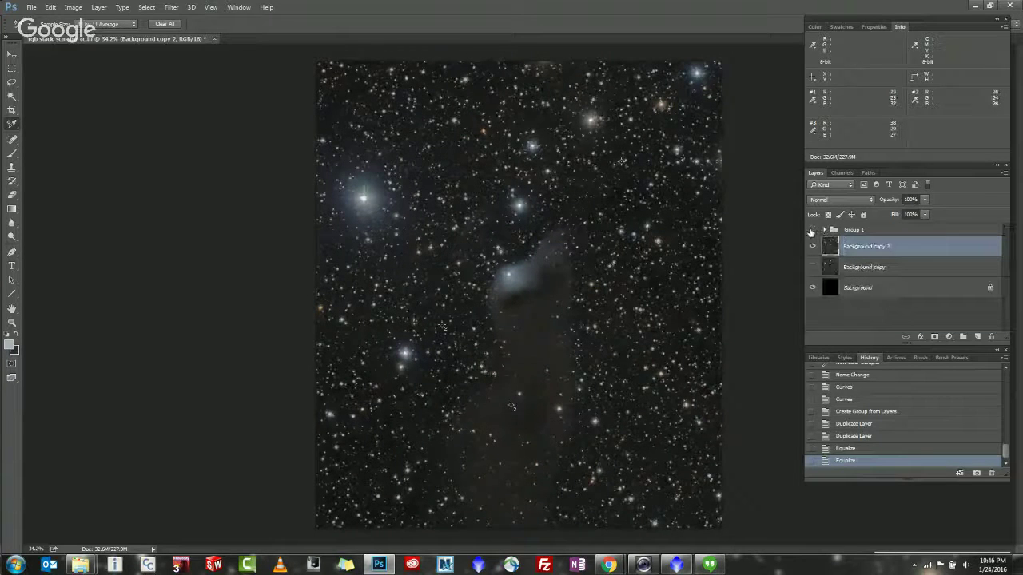
click(811, 230)
click(812, 231)
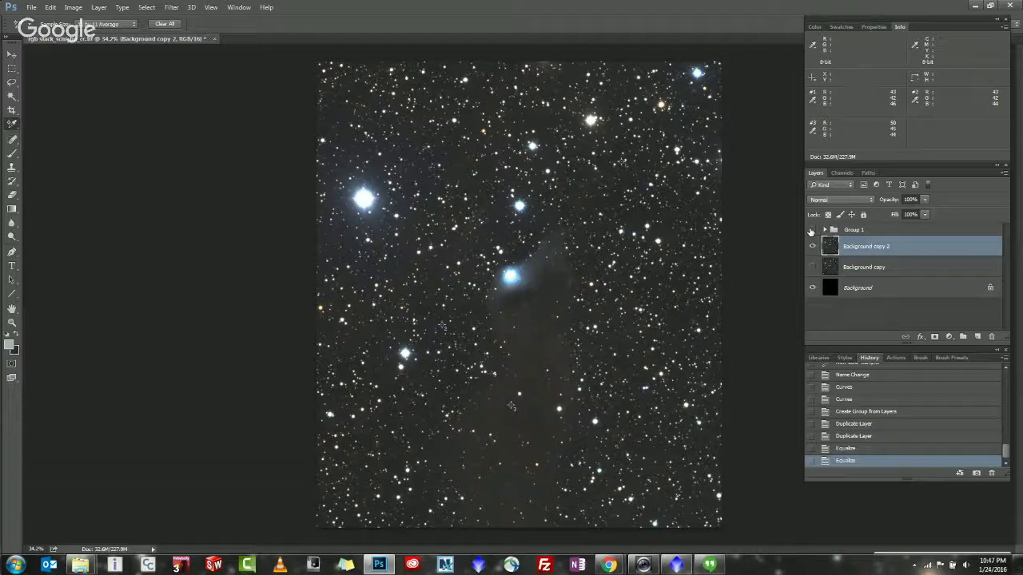
click(812, 231)
click(811, 230)
click(811, 231)
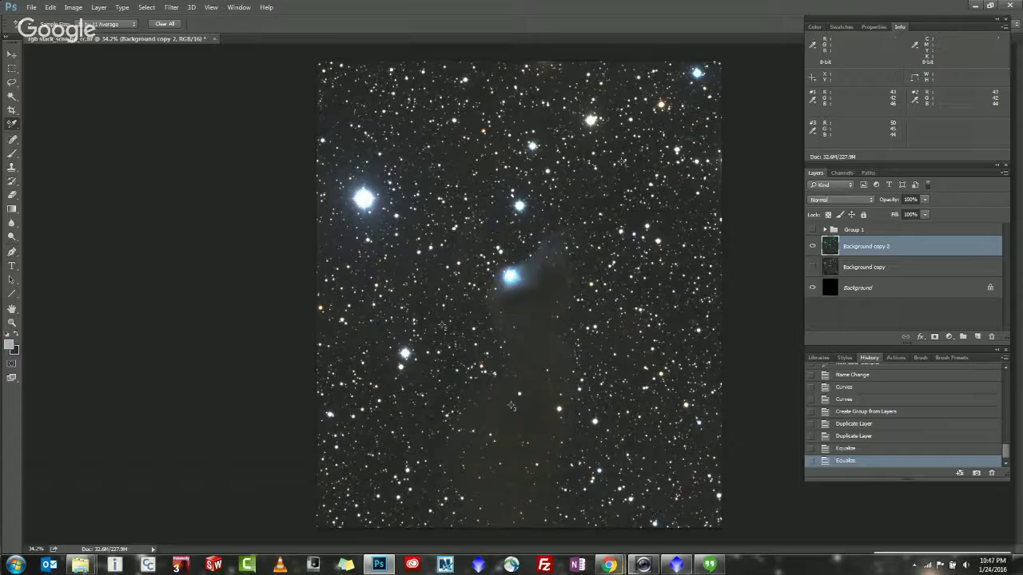
Switch to the Google Hangouts window in Chrome.
mouse_move(609, 564)
click(671, 500)
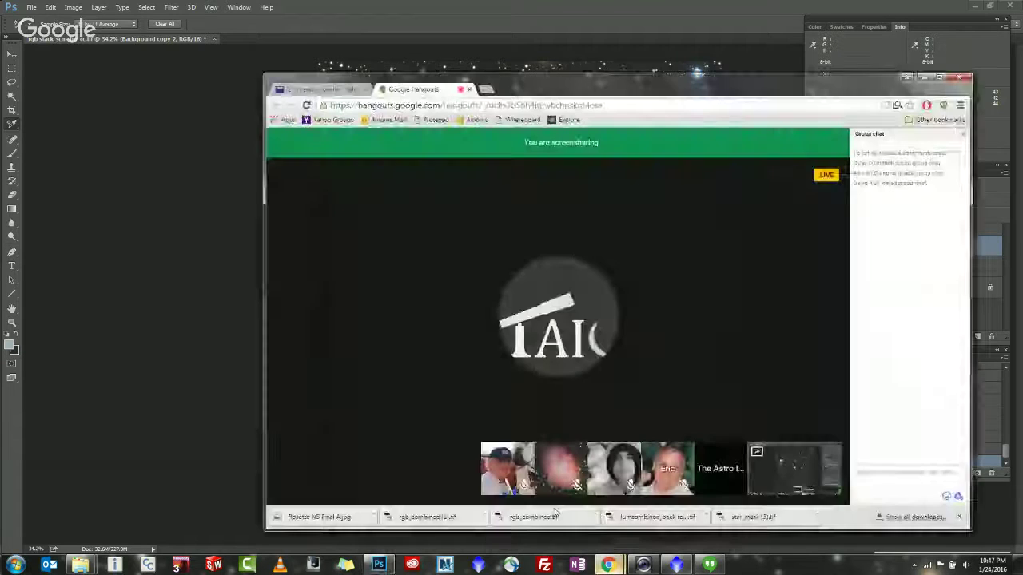